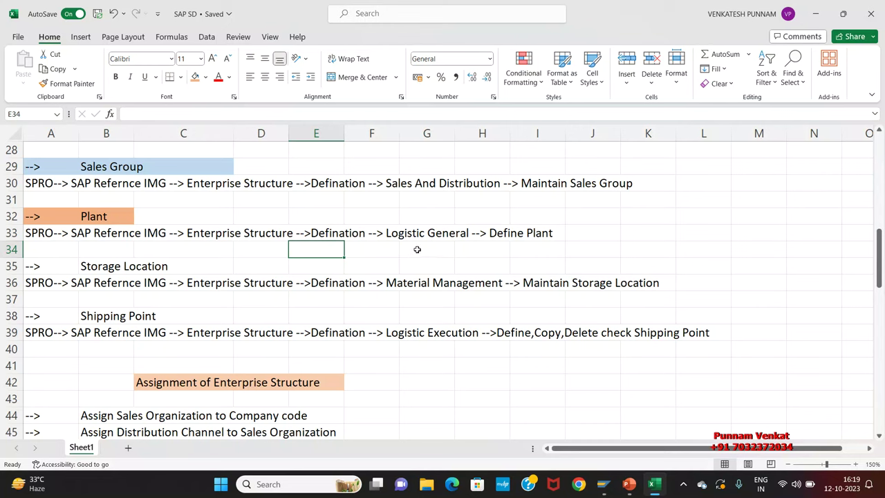
Select the worksheet row holding the Define Plant configuration path and switch to SAP Easy Access
left_click(528, 243)
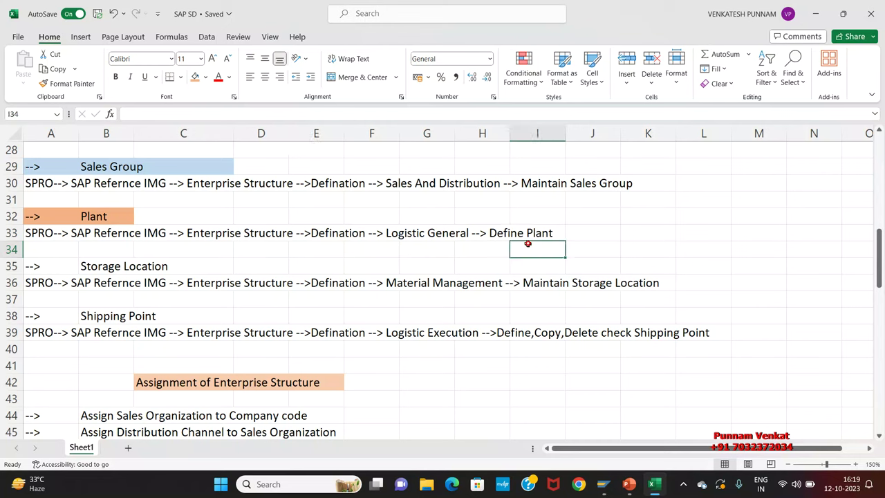
left_click(13, 233)
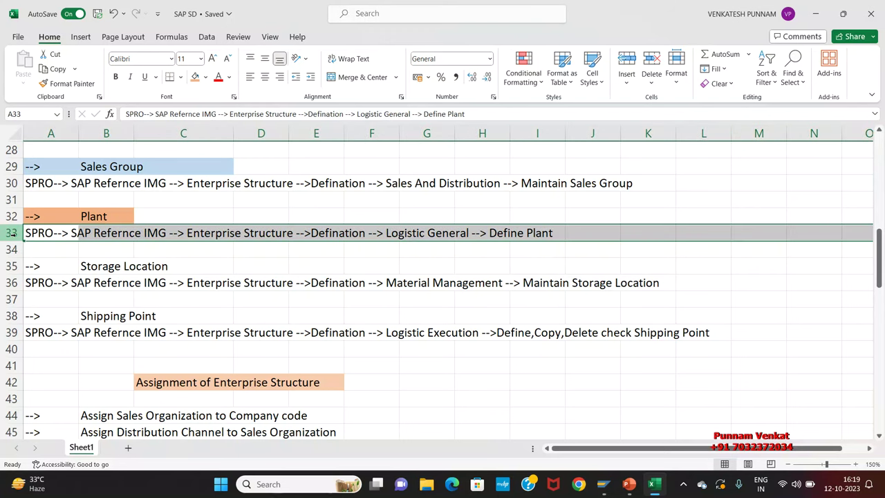
key("alt+Tab")
key("alt+Tab")
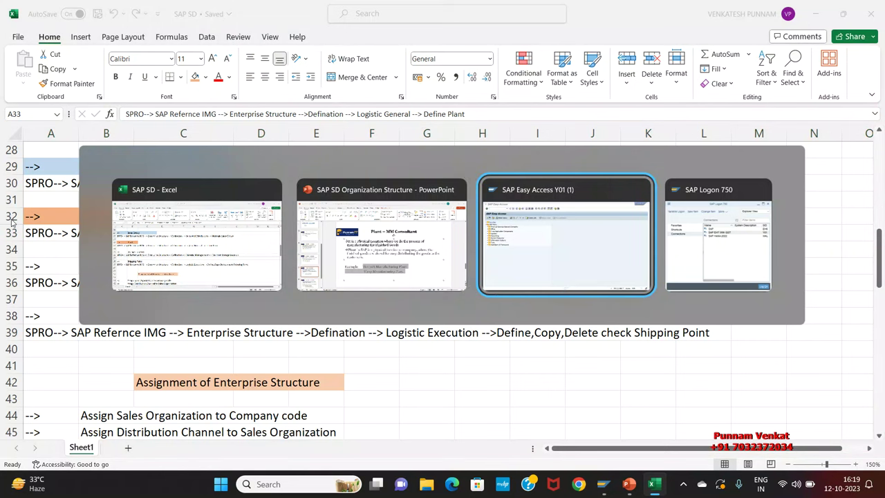
key("alt+Tab")
key("alt+Tab")
key("alt+Tab")
key("alt+Tab")
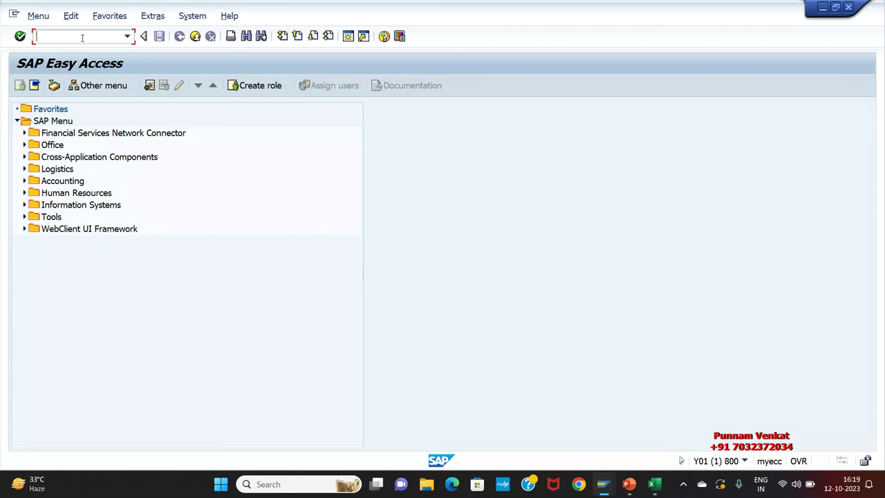
Run transaction SPRO and open the SAP Reference IMG
type("SPRO")
key("Return")
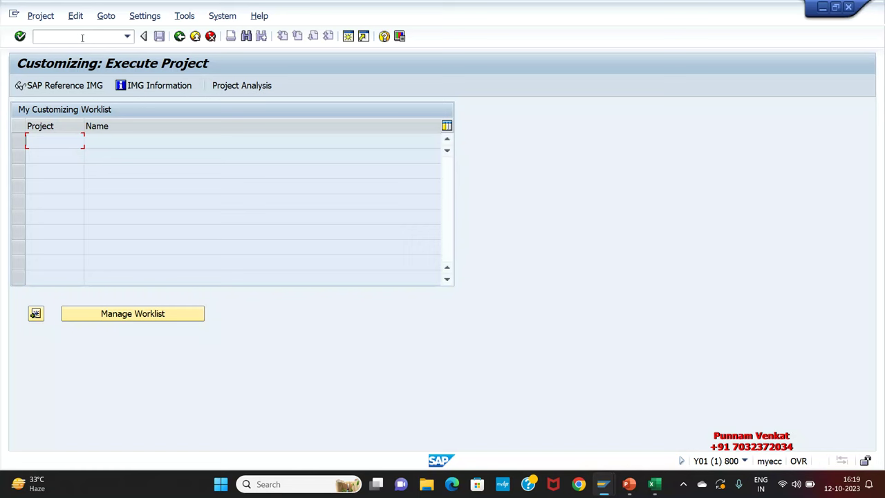
left_click(69, 89)
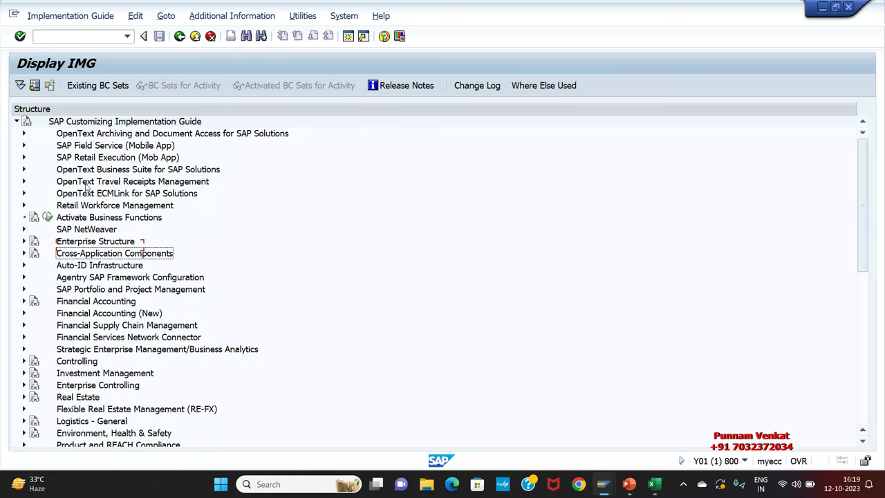
Expand Enterprise Structure, Definition and Logistics - General, and select the activity "Define, copy, delete, check plant"
double_click(138, 241)
key("Down")
key("Down")
key("Right")
key("Down")
key("Down")
key("Down")
key("Right")
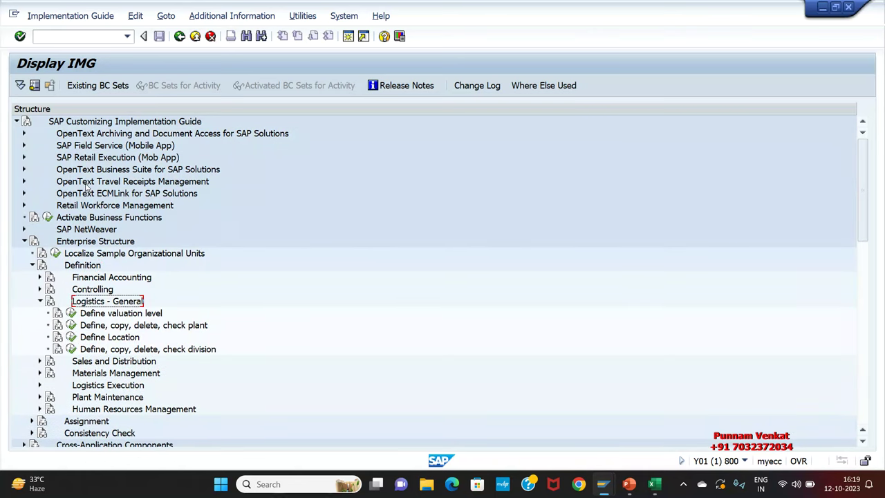
key("Down")
key("Down")
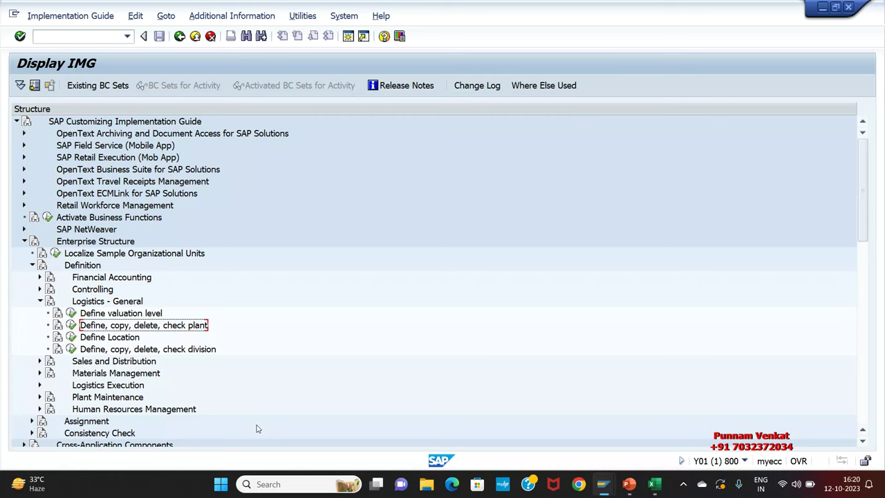
Read the documentation of the "Define, copy, delete, check plant" activity and close it
left_click(58, 325)
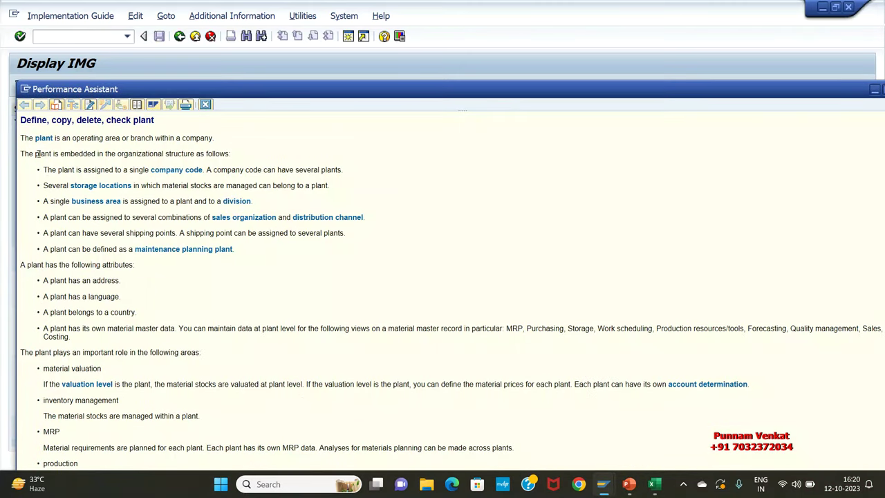
left_click_drag(22, 120, 427, 409)
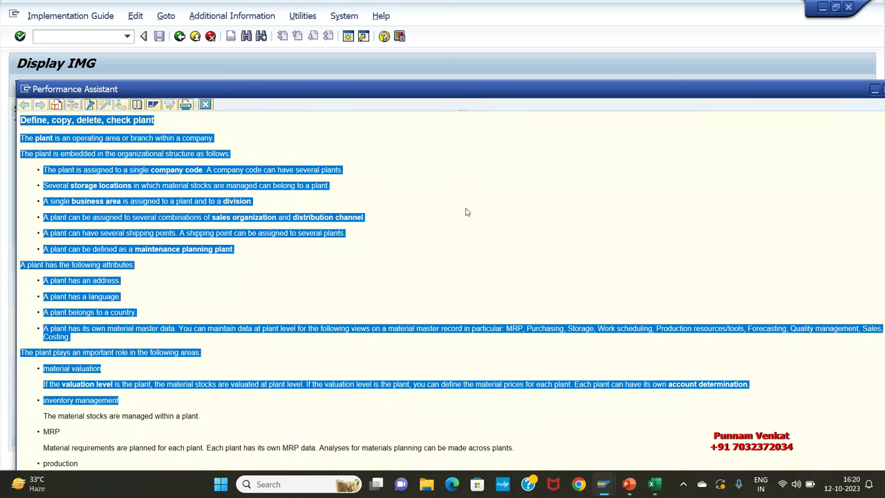
scroll(397, 315, "down", 2)
scroll(300, 345, "up", 1)
scroll(301, 346, "up", 2)
left_click_drag(579, 88, 468, 72)
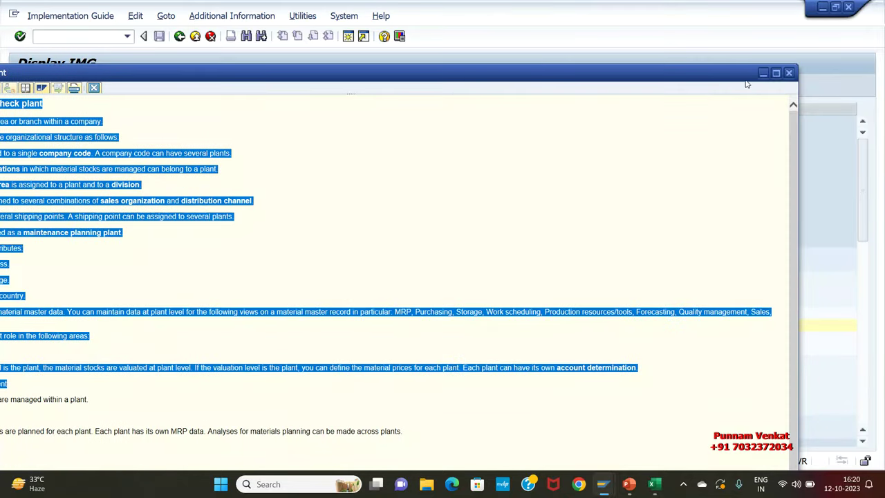
left_click(788, 73)
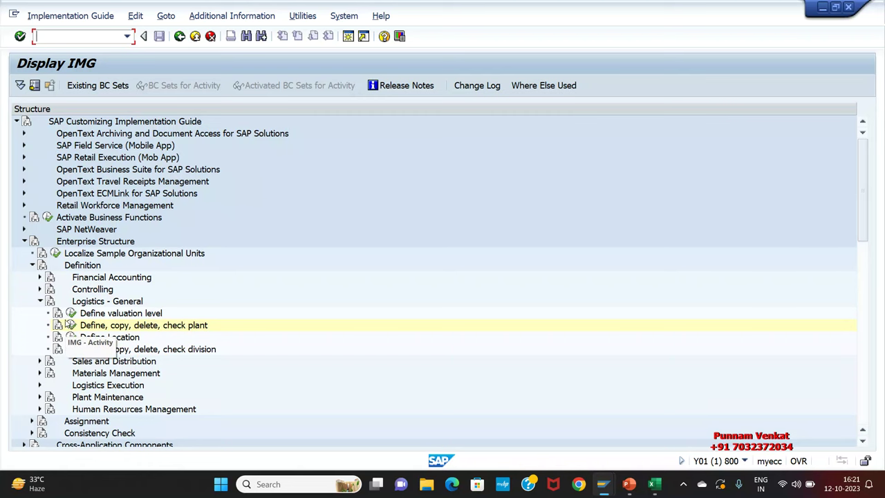
Switch to PowerPoint, remove "Manufacturing" from the Tirupati and Vizag examples on the Plant slide, and return to the SAP Display IMG
left_click(629, 486)
left_click(468, 395)
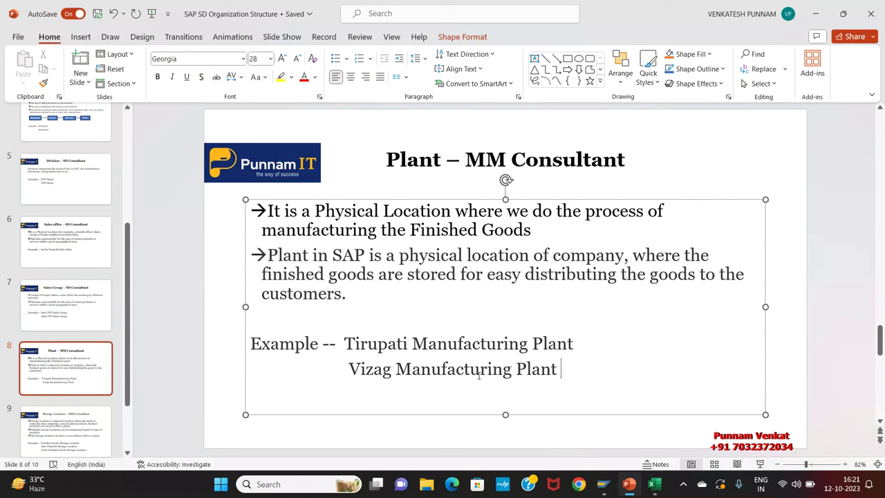
left_click_drag(413, 343, 532, 343)
key("Delete")
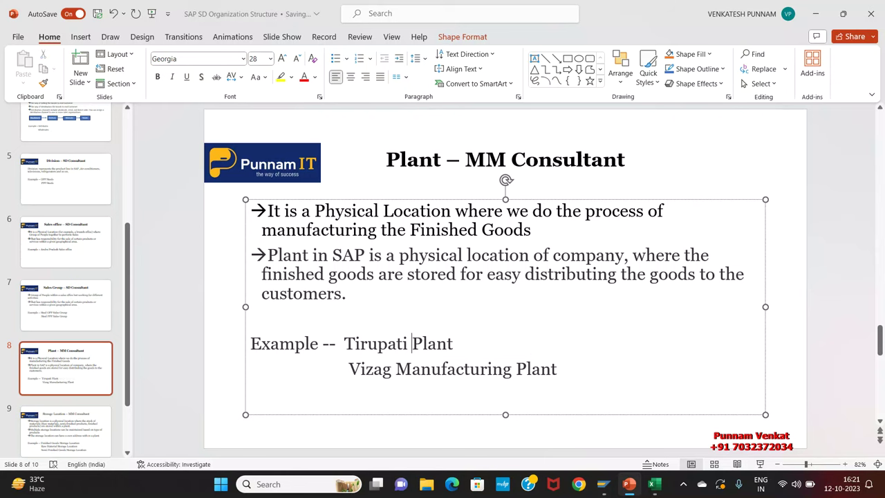
left_click_drag(396, 368, 513, 373)
key("Delete")
left_click(491, 336)
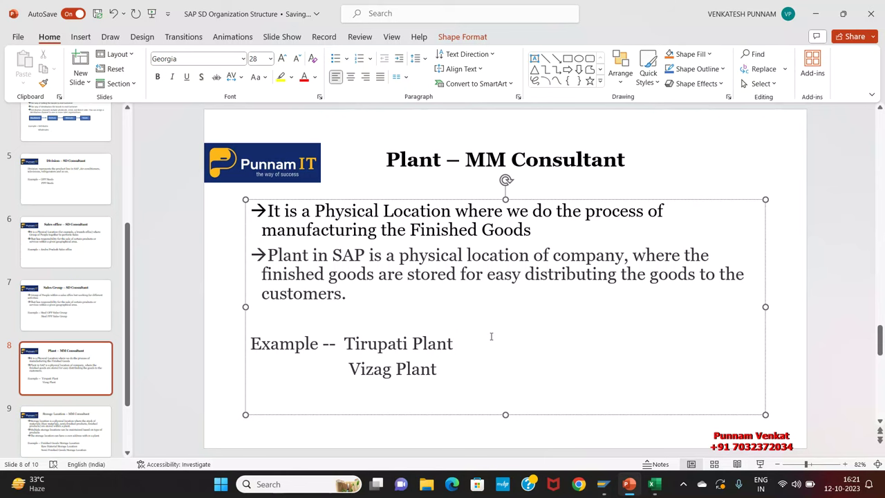
left_click_drag(442, 375, 370, 357)
key("alt+Tab")
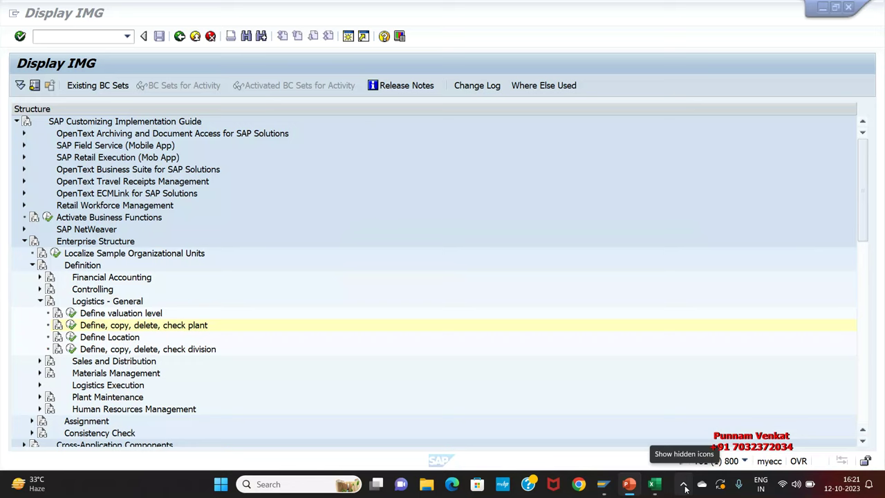
left_click(70, 326)
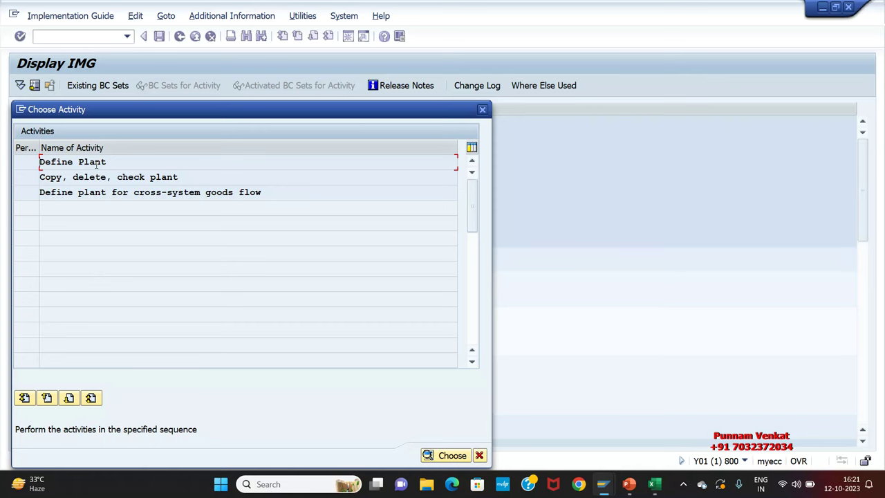
double_click(97, 162)
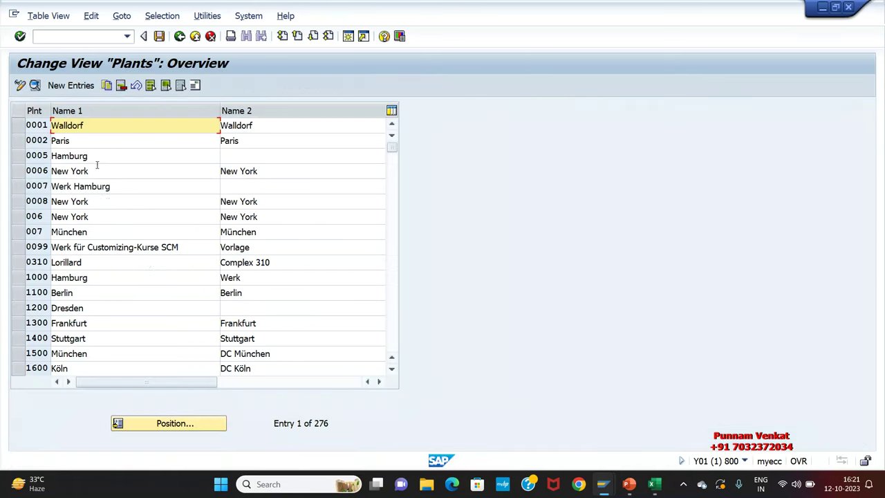
left_click(70, 86)
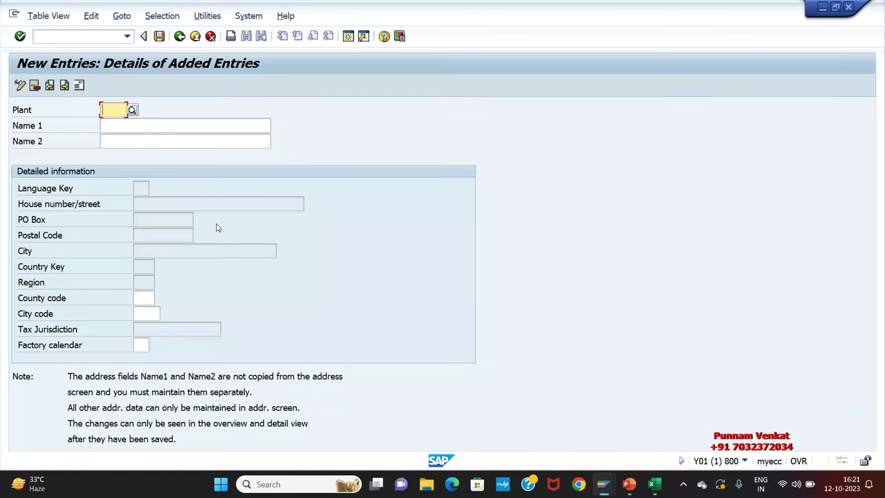
left_click(211, 36)
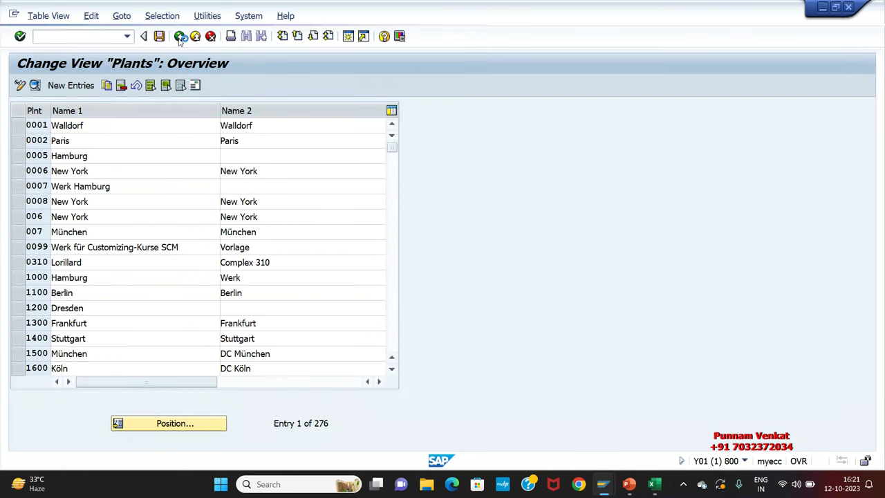
left_click(179, 36)
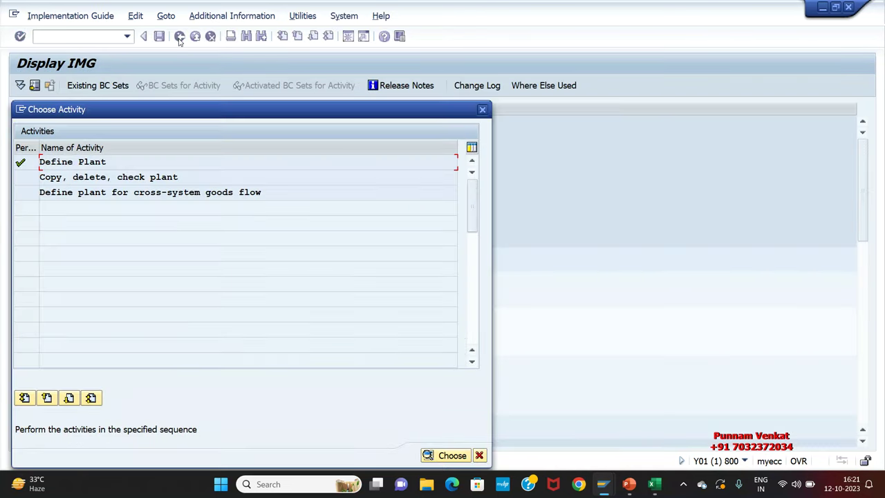
left_click(480, 110)
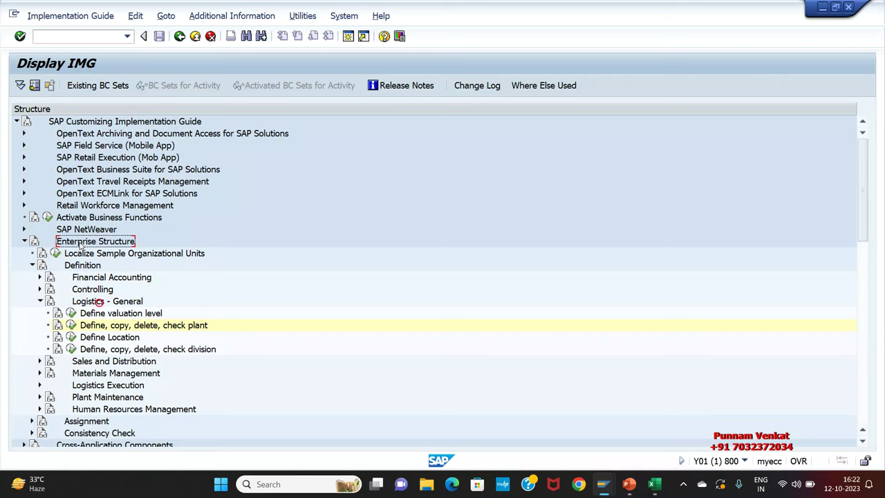
Open the Define Plant activity of "Define, copy, delete, check plant" under Enterprise Structure, Definition, Logistics - General
left_click(82, 270)
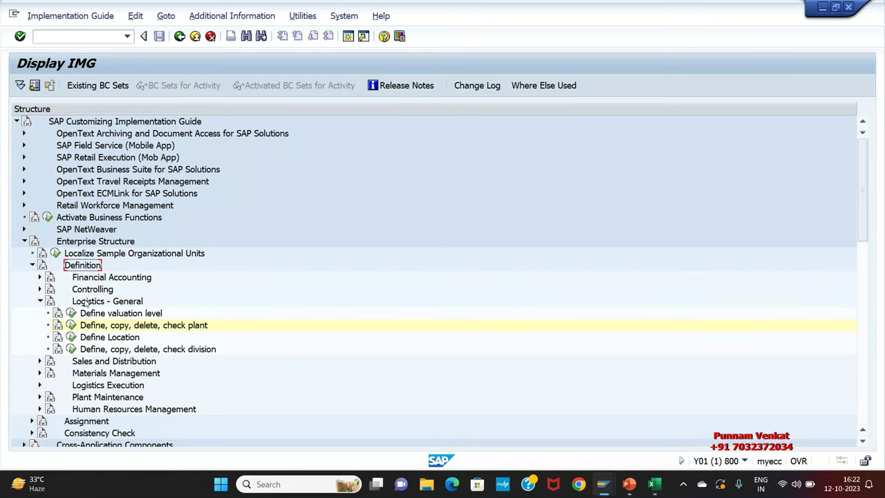
left_click(88, 302)
left_click(119, 328)
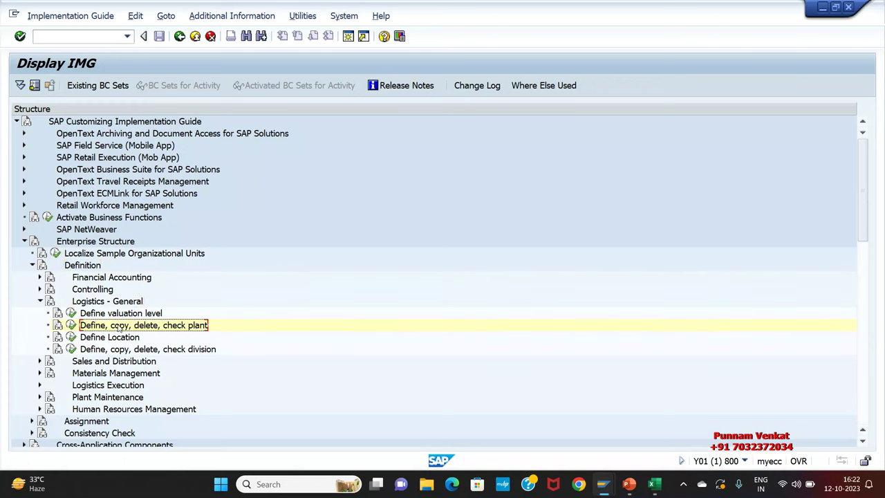
left_click(71, 325)
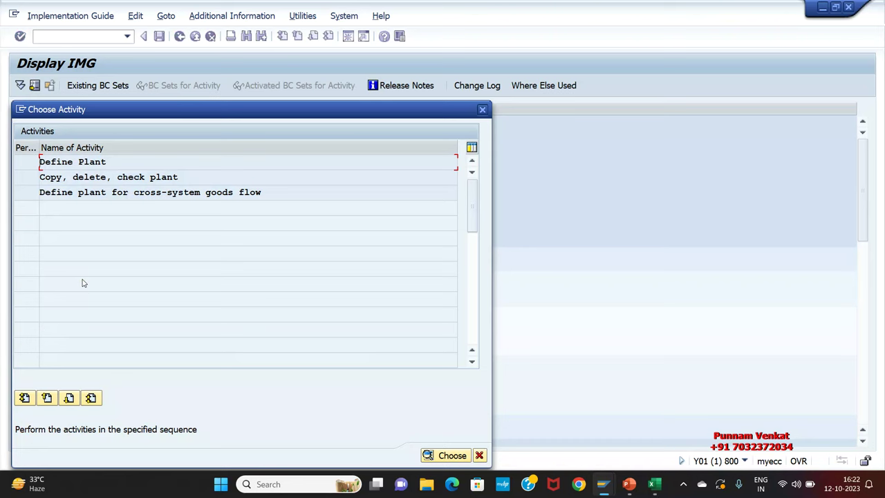
double_click(90, 161)
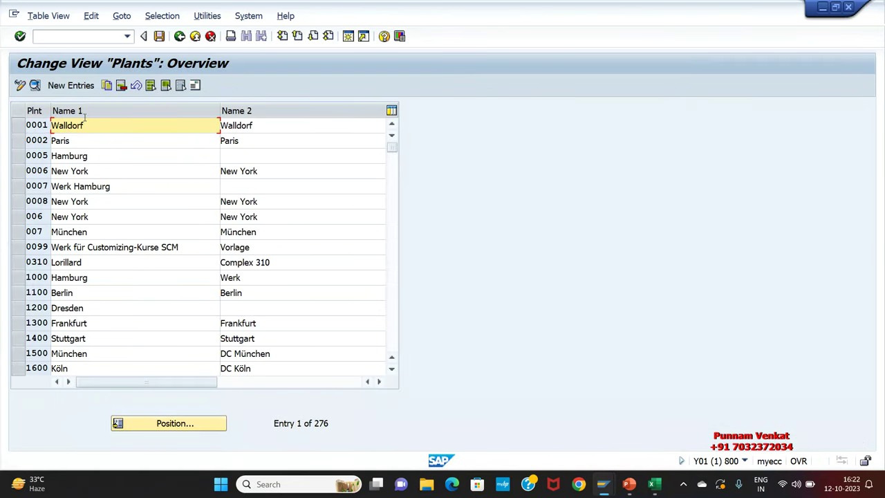
Start a new plant entry with code A1TP and enter A1 TIRUPATI PLANT as both Name 1 and Name 2
left_click(79, 86)
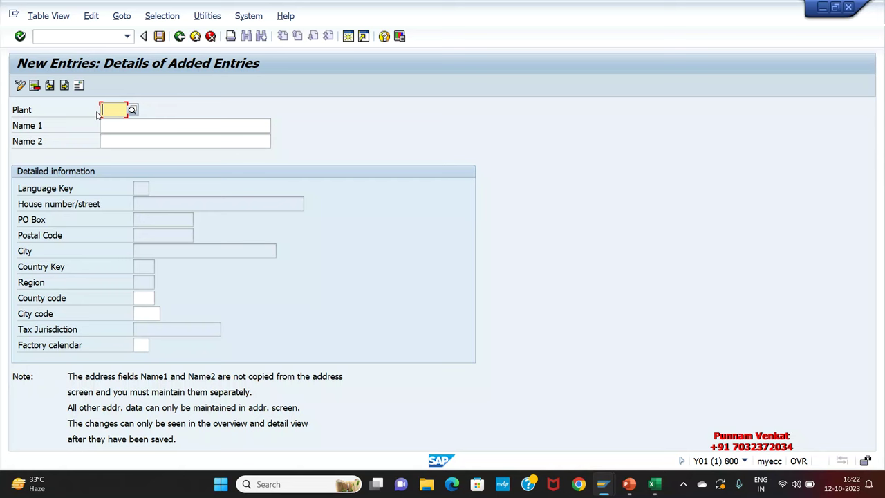
type("A1")
type("TP")
key("Return")
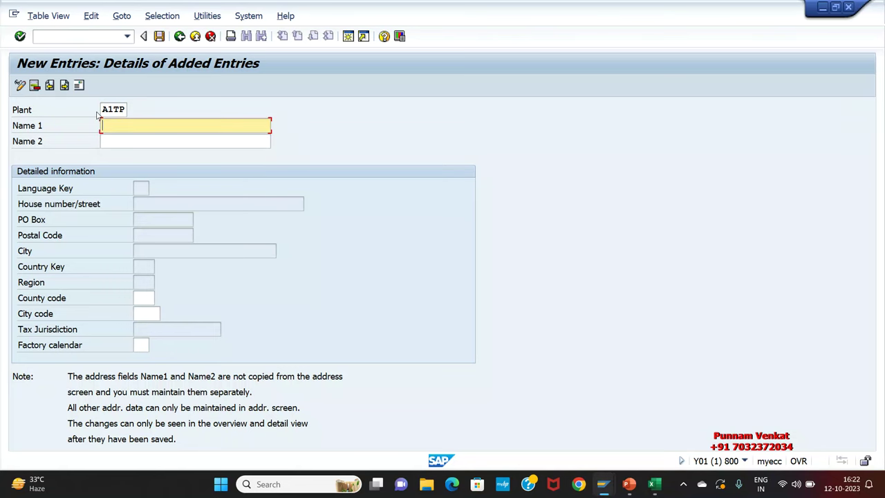
type("A1 TIRUPATI PLANT")
key("Tab")
key("shift+Tab")
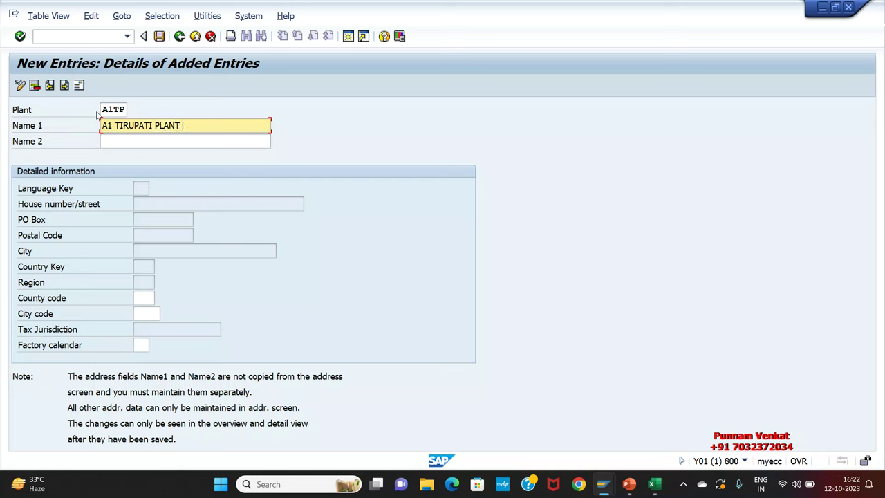
key("ctrl+a")
key("ctrl+c")
key("Tab")
key("ctrl+v")
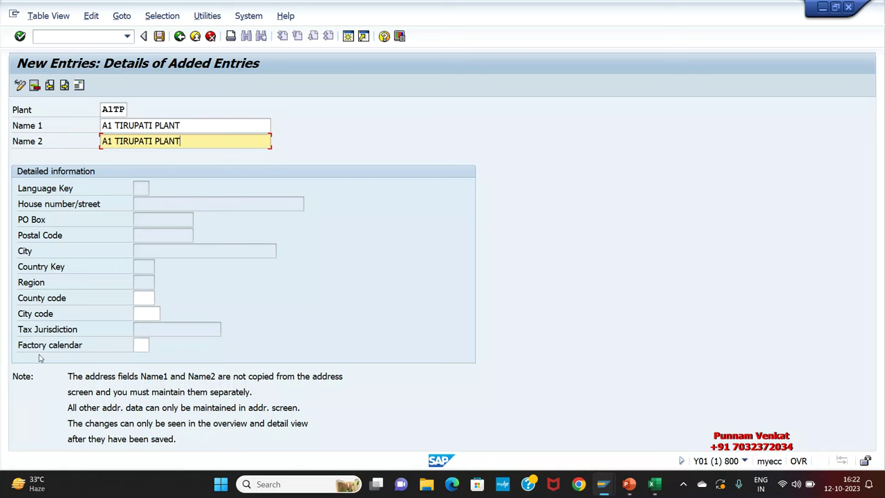
Set the factory calendar of plant A1TP to 01 and save the entry, moving its address dialog clear of the plant fields
left_click(138, 346)
type("01")
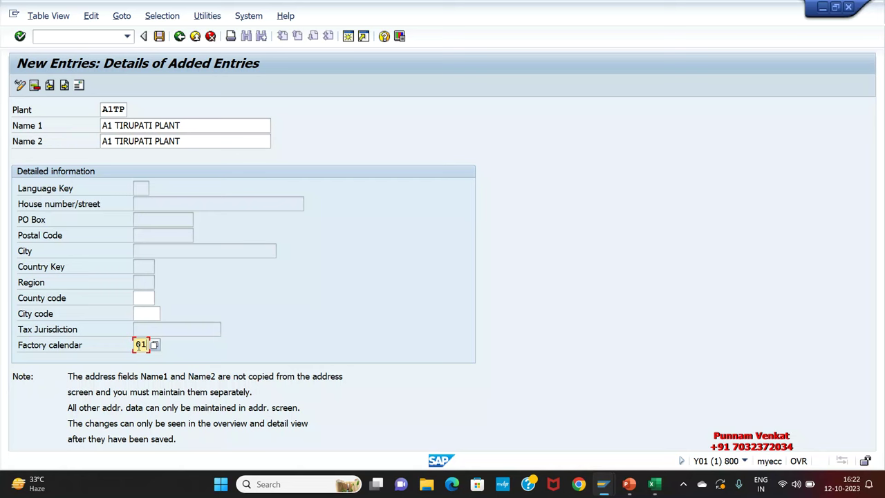
key("Return")
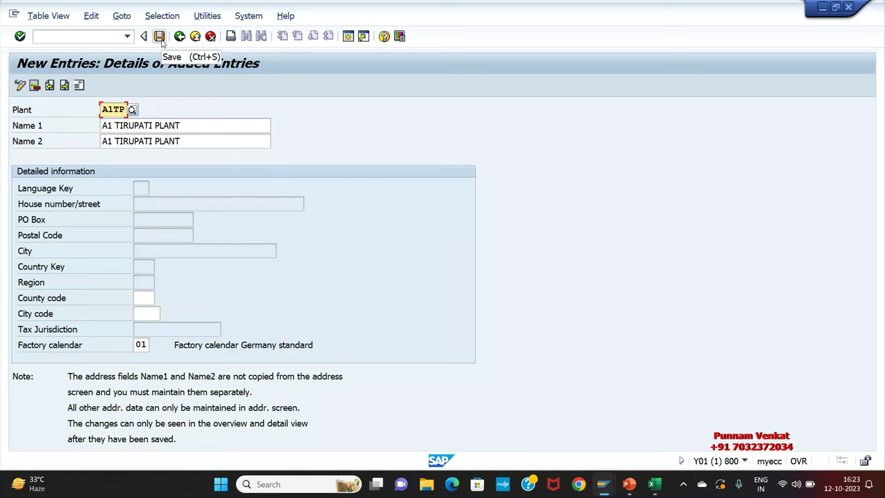
left_click_drag(183, 125, 108, 126)
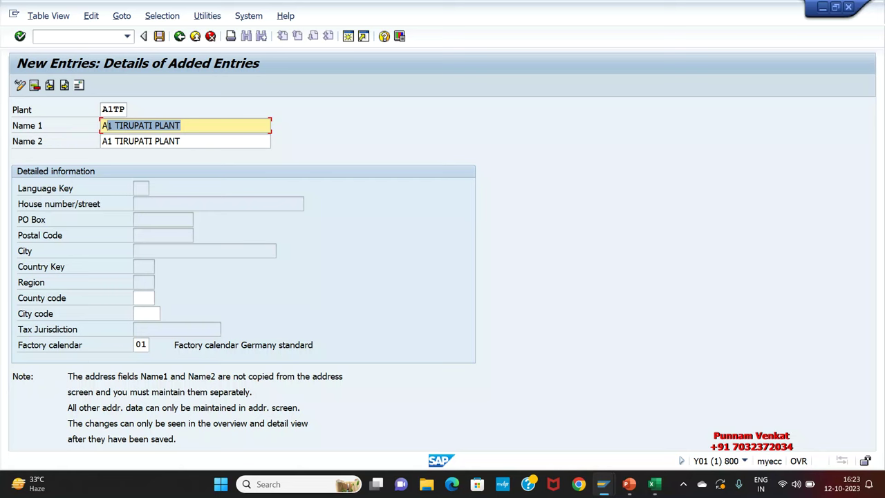
left_click(159, 39)
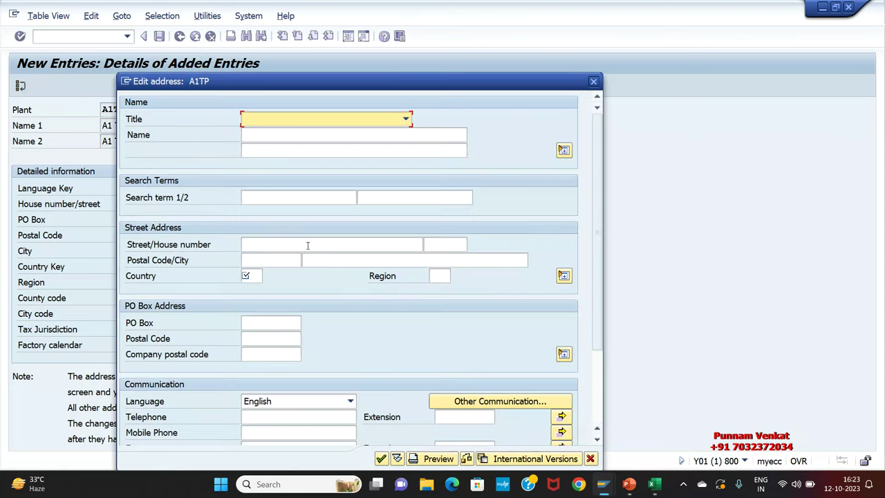
left_click_drag(248, 83, 425, 60)
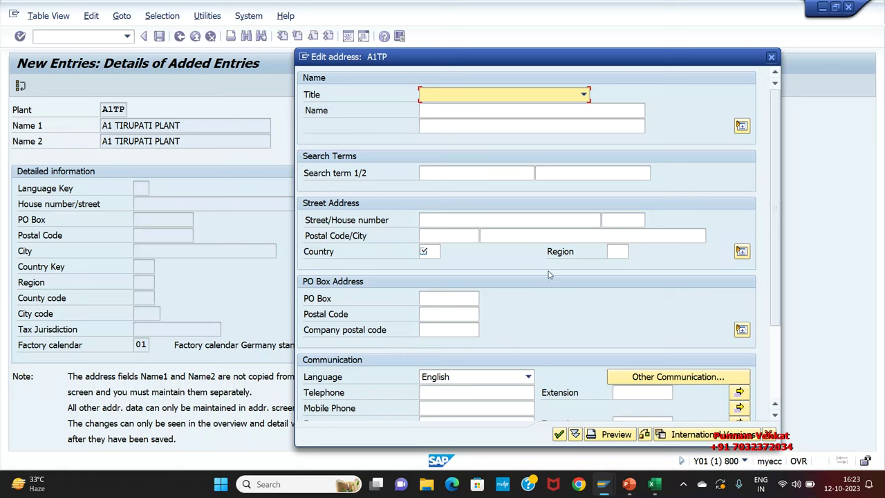
Enter A1 Tirupati Plant on both name lines of the address for plant A1TP
left_click(463, 112)
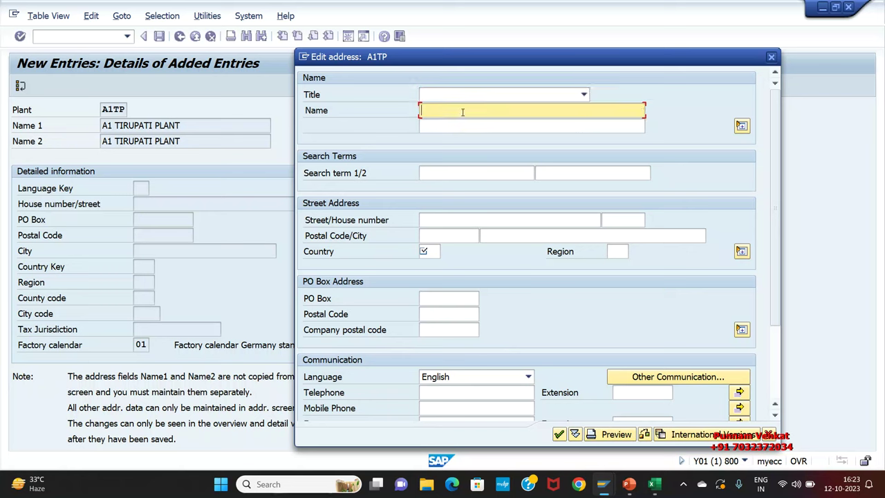
type("A1 ")
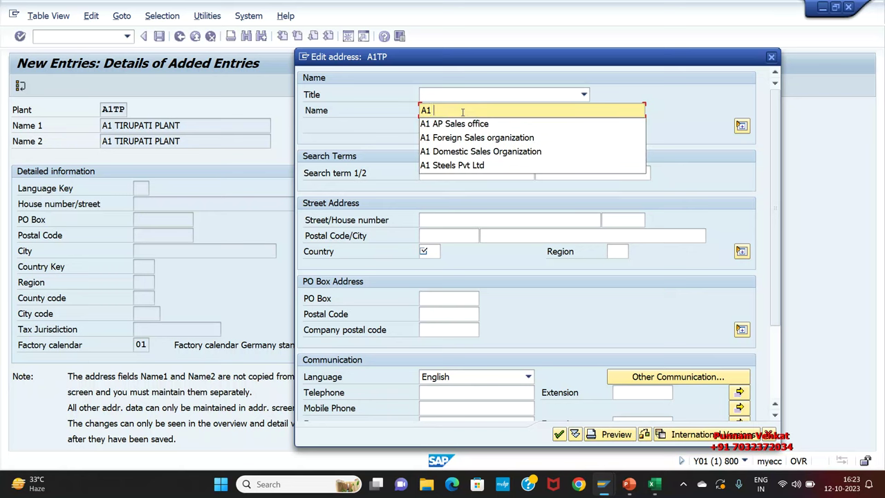
type("Tirupati Plant")
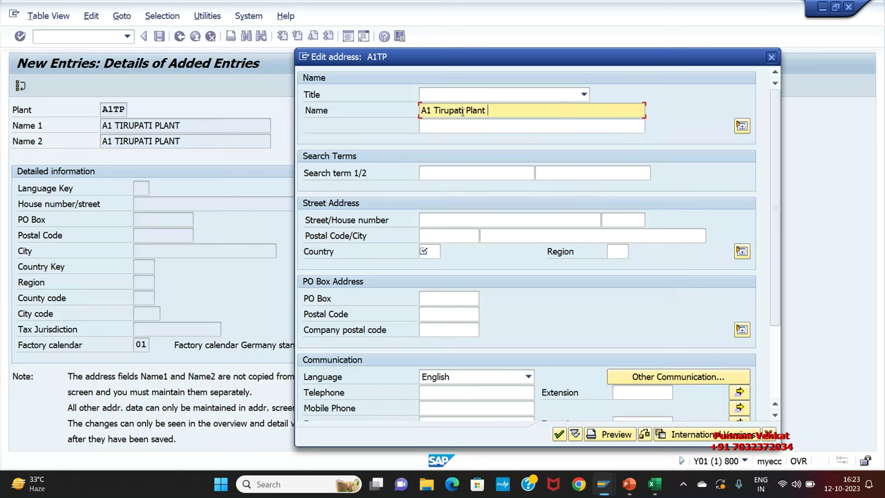
key("ctrl+a")
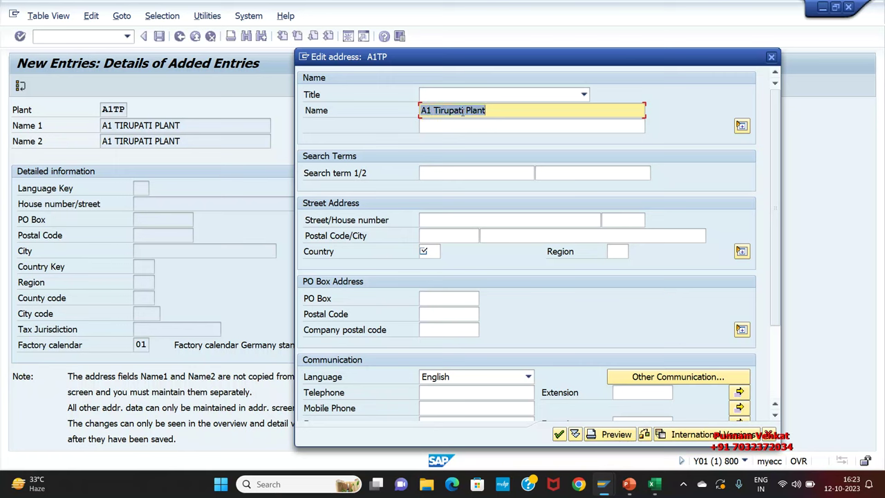
key("ctrl+c")
key("Tab")
key("ctrl+v")
Enter A1TP as the first search term and fill in the street of the plant's address
key("Tab")
key("Tab")
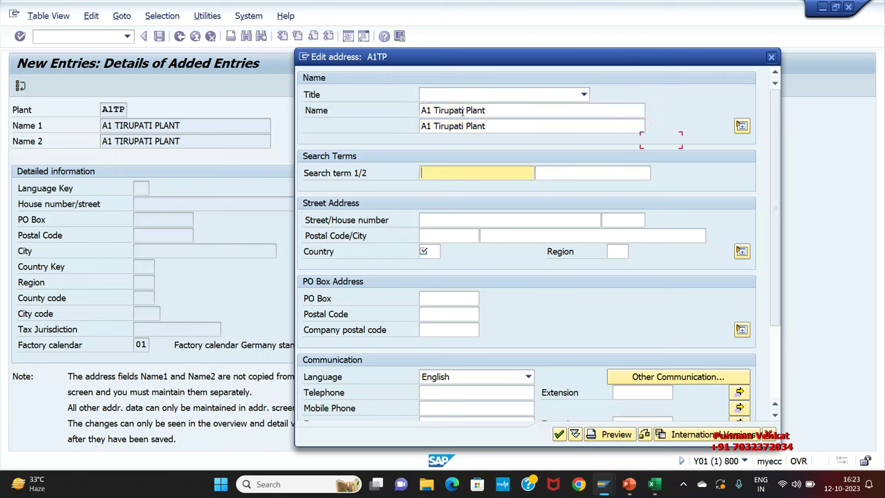
type("A1")
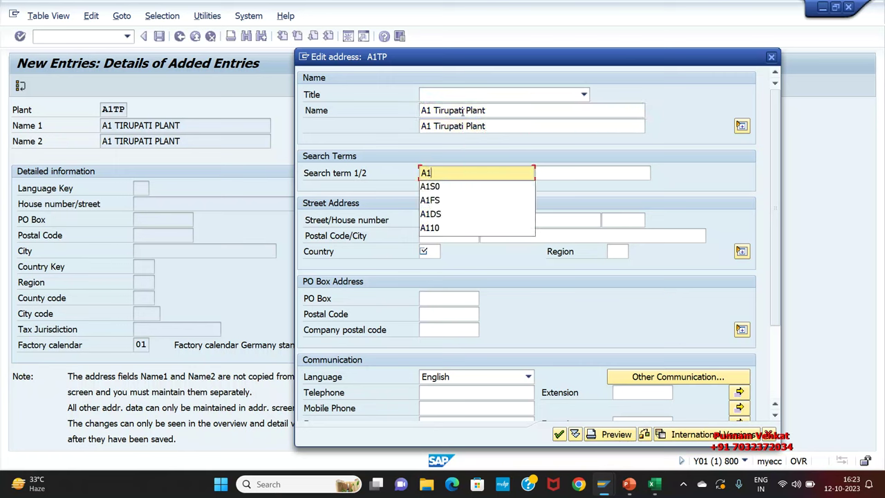
type("TP")
key("Tab")
key("Tab")
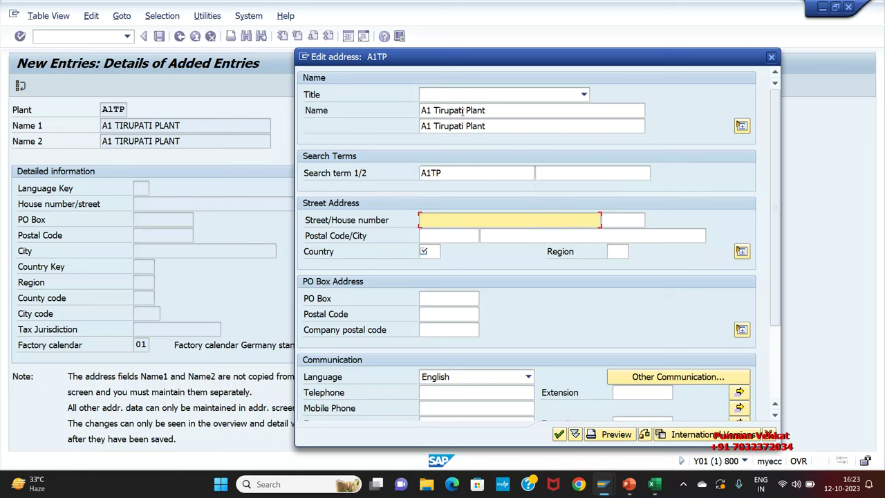
type("Balaji Nagar")
key("Tab")
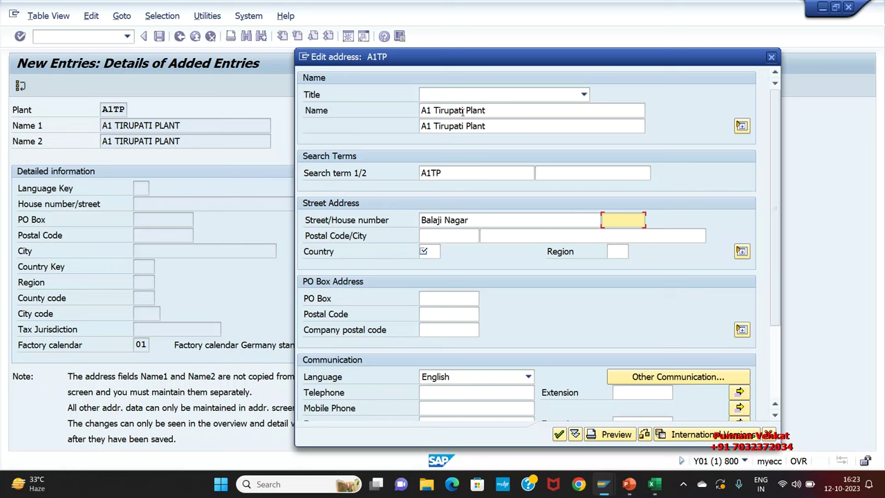
type("580")
key("BackSpace")
key("BackSpace")
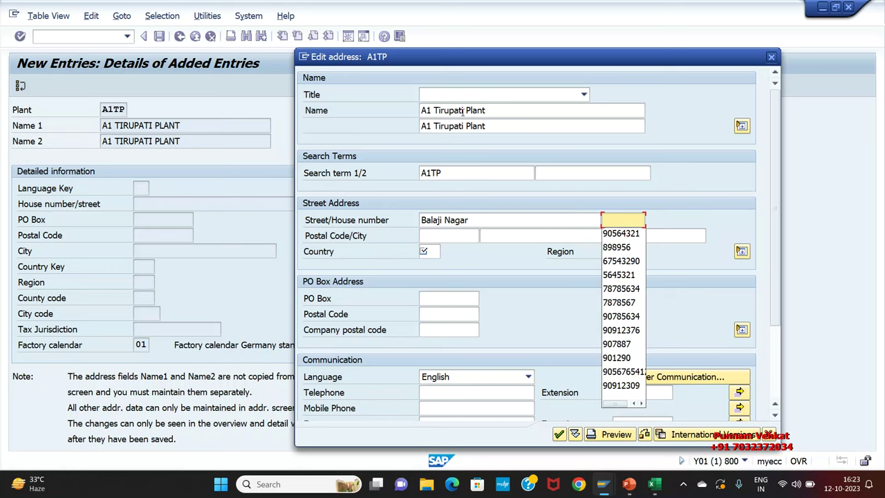
type("500025")
key("Tab")
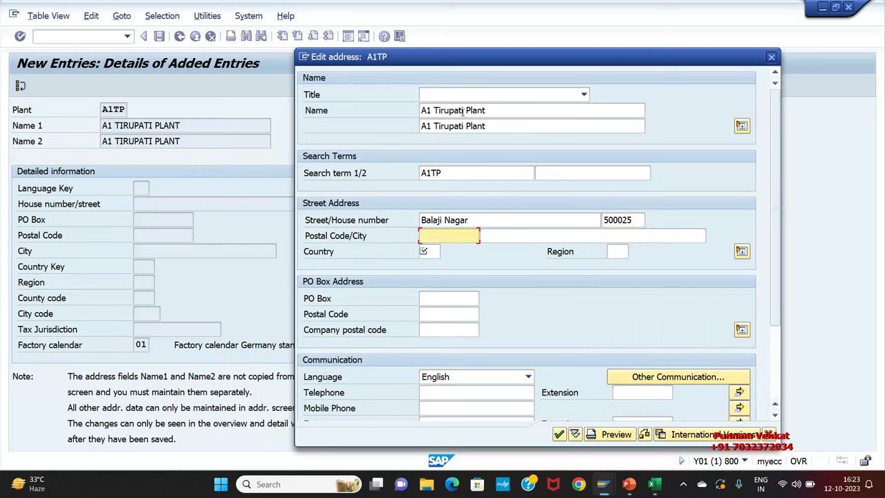
key("BackSpace")
key("BackSpace")
key("BackSpace")
key("BackSpace")
key("BackSpace")
key("BackSpace")
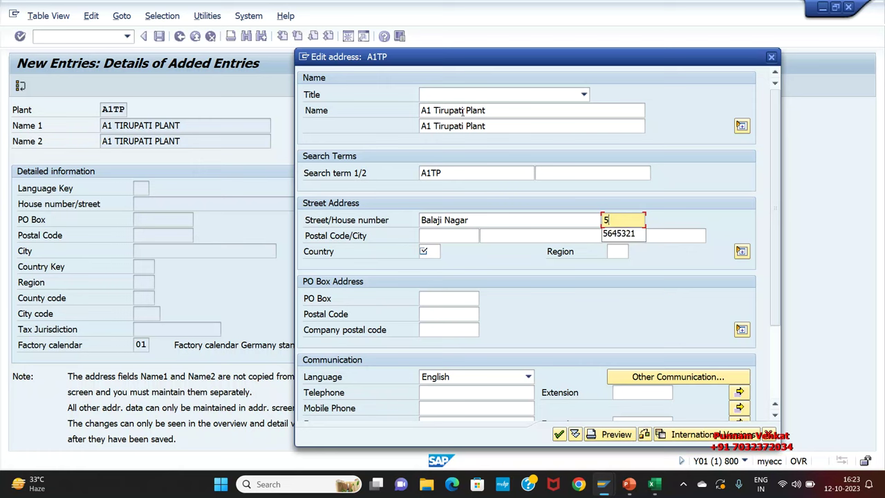
Fill in the house number and the postal code of the plant's street address
type("6767567")
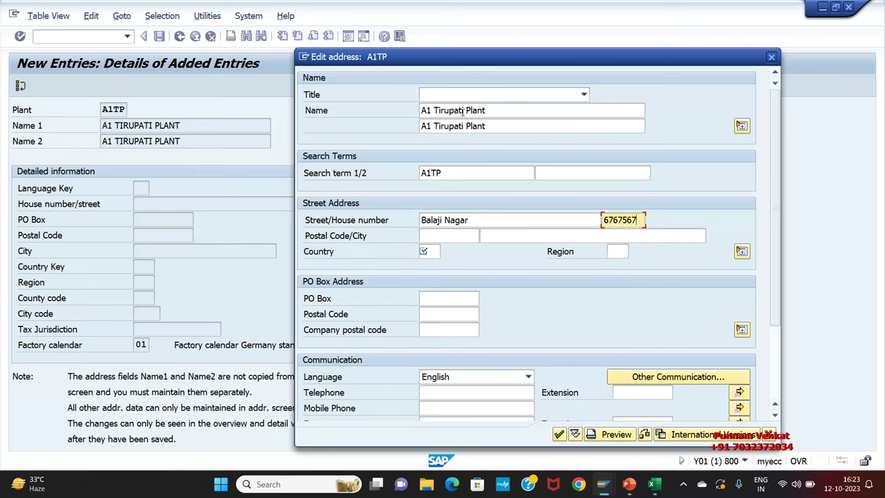
key("Tab")
type("5000")
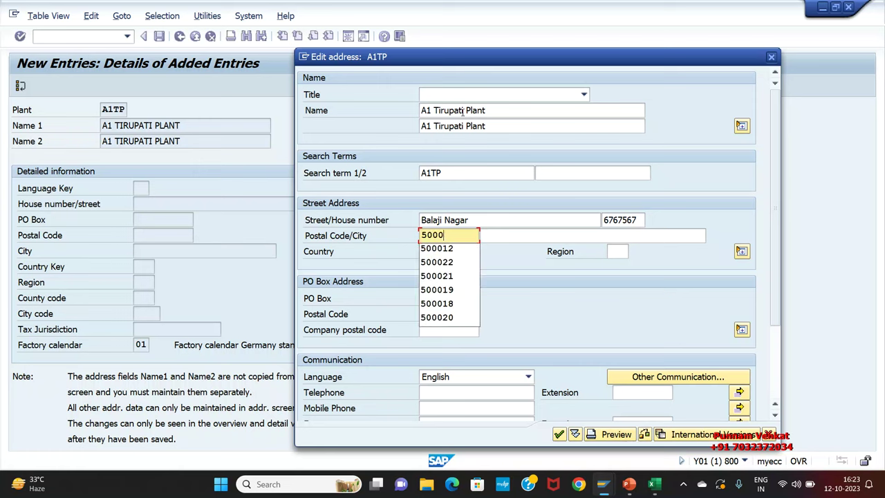
type("25")
key("Tab")
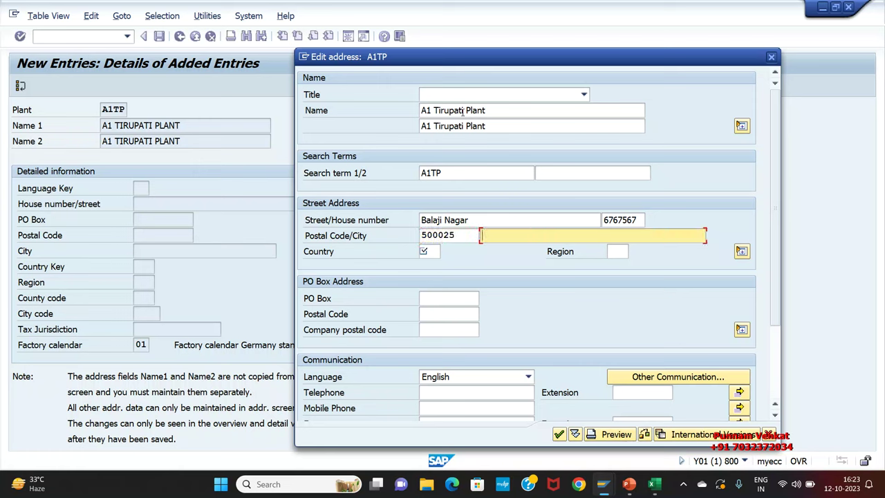
Complete the street address with city Tirupti, country IN and region 01
type("t")
key("Down")
key("Return")
key("shift+Tab")
key("Tab")
key("Tab")
key("Tab")
key("shift+Tab")
key("Down")
key("Down")
key("Return")
key("Tab")
key("Down")
key("Down")
key("Return")
key("Tab")
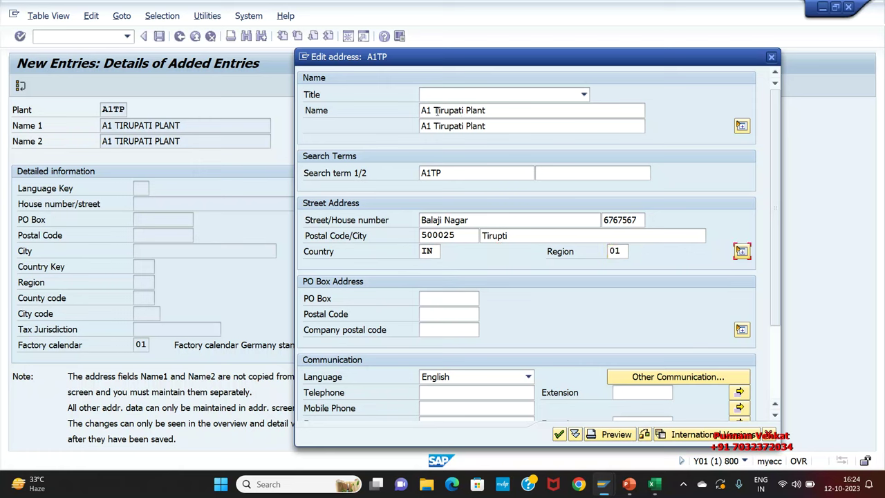
Fill in the PO box and its postal code in the PO Box Address section, reusing the street address's postal code
left_click(437, 299)
key("ctrl+v")
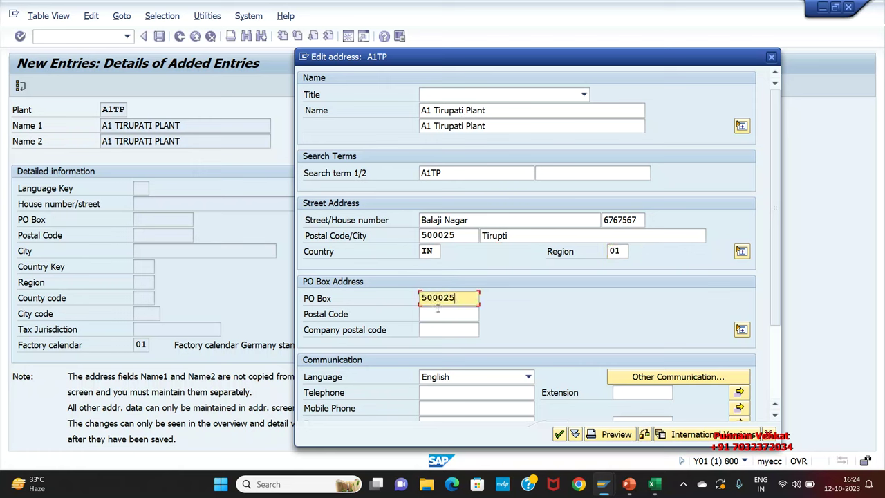
left_click(427, 313)
key("ctrl+v")
key("shift+Tab")
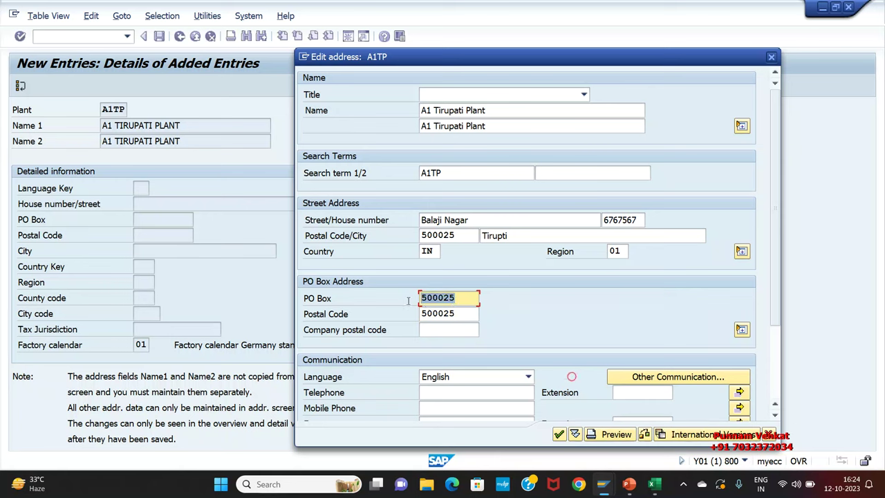
key("Tab")
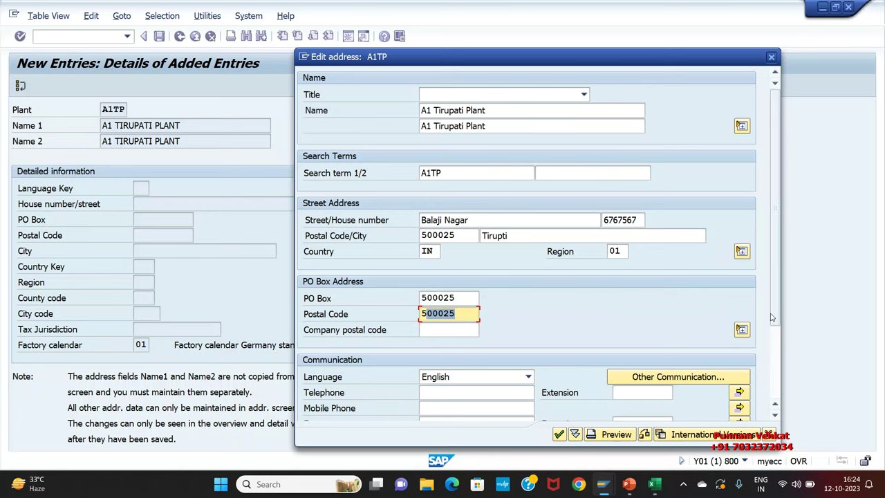
Confirm the address of plant A1TP and record the entry in customizing request Y01K900315
scroll(774, 316, "down", 3)
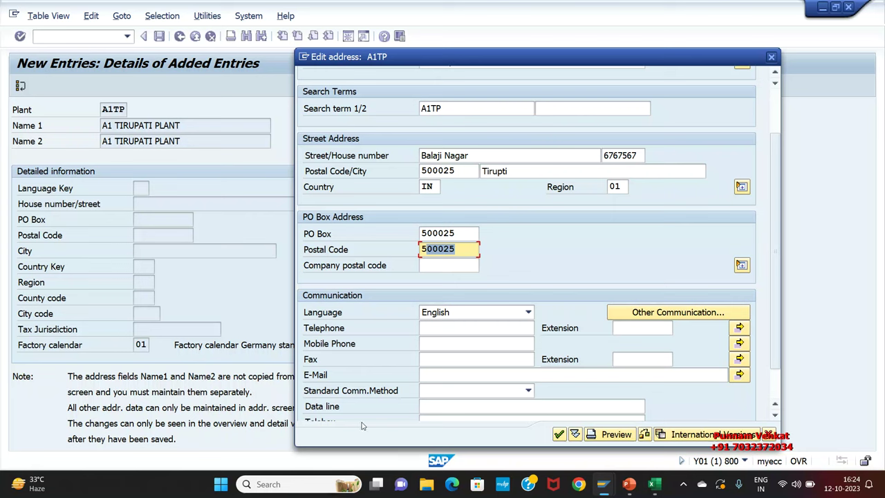
left_click(558, 434)
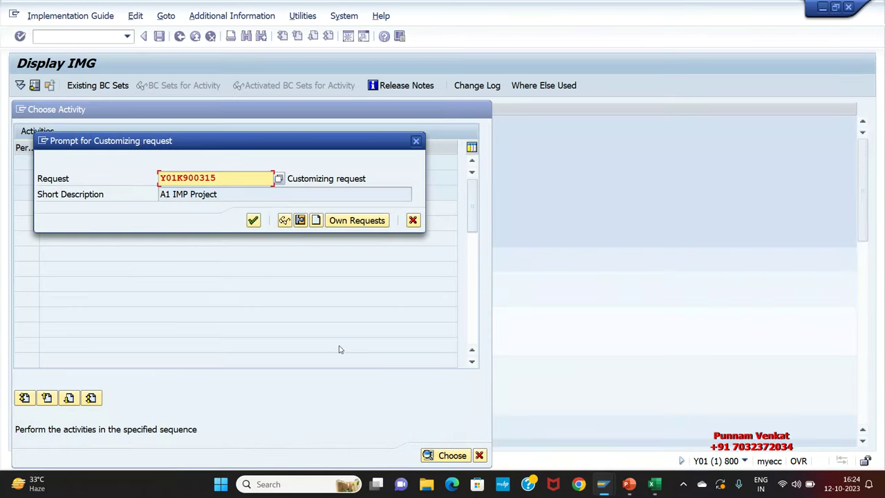
left_click(253, 220)
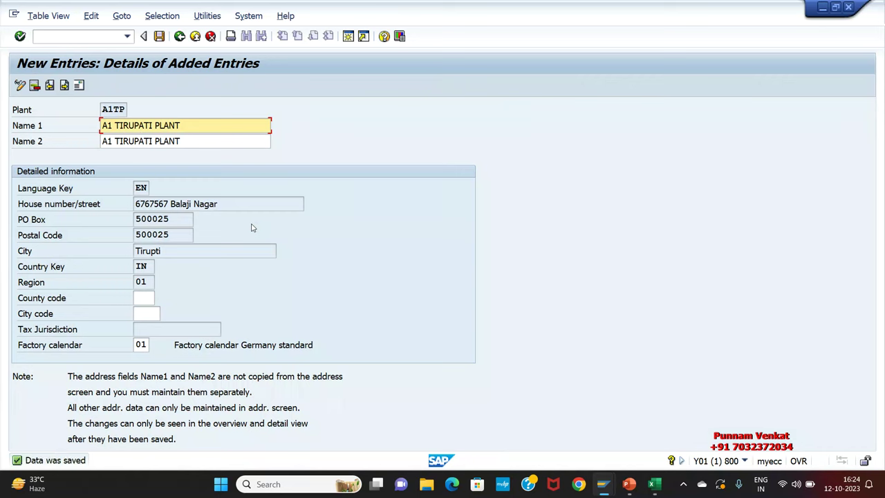
left_click_drag(231, 206, 122, 211)
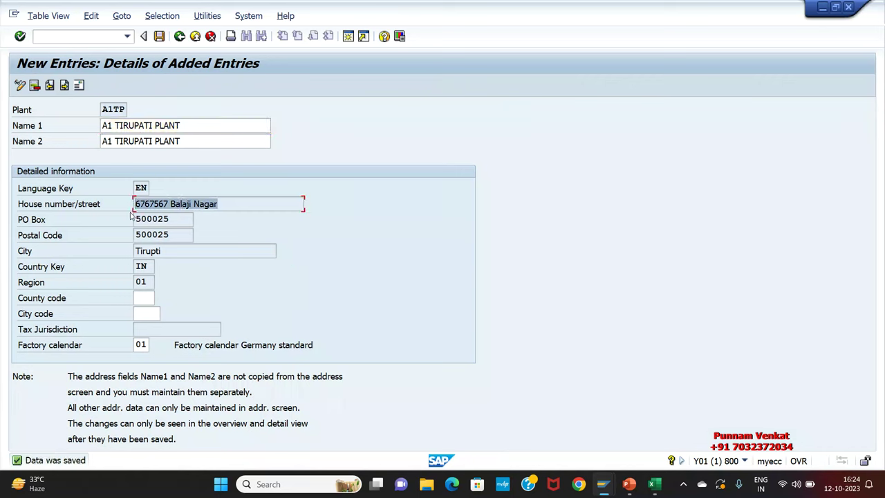
left_click_drag(174, 223, 126, 246)
left_click_drag(189, 256, 128, 283)
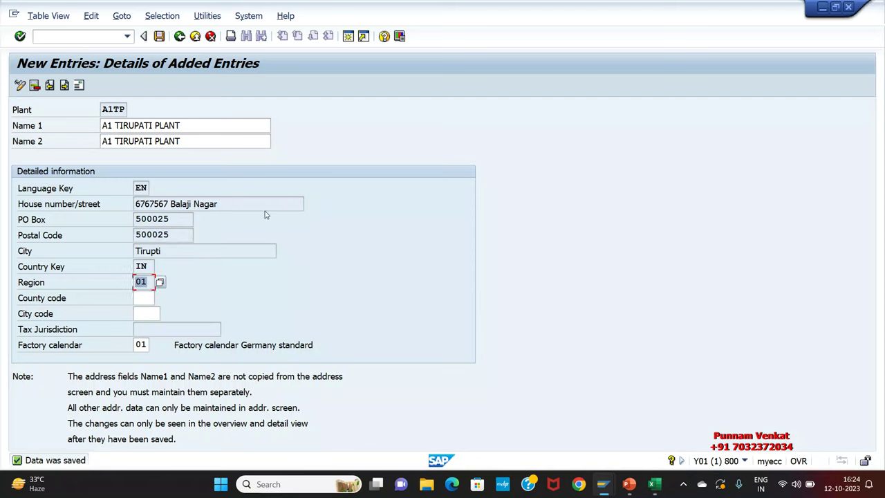
Save plant A1TP once more and leave Define Plant, returning to the Display IMG structure
left_click(161, 39)
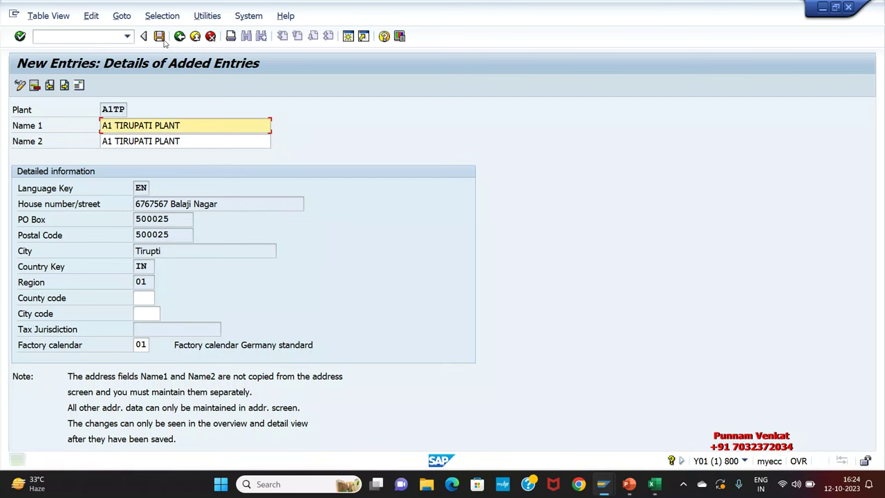
left_click(179, 36)
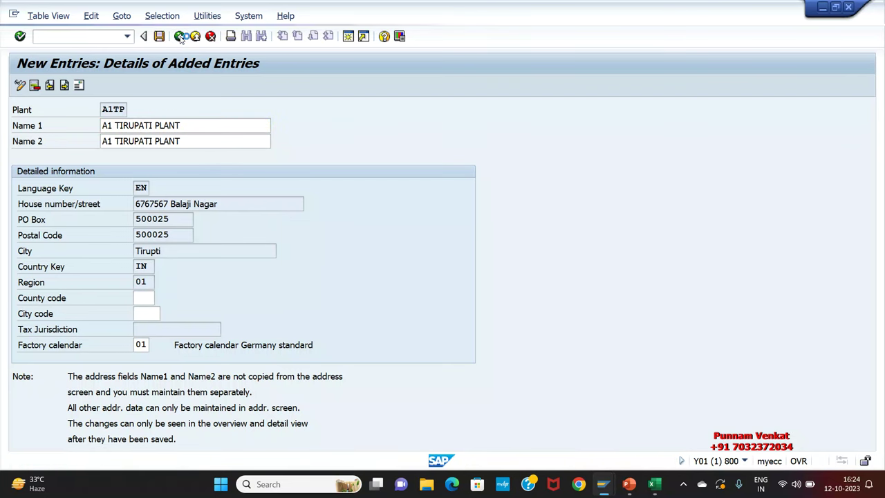
left_click(180, 38)
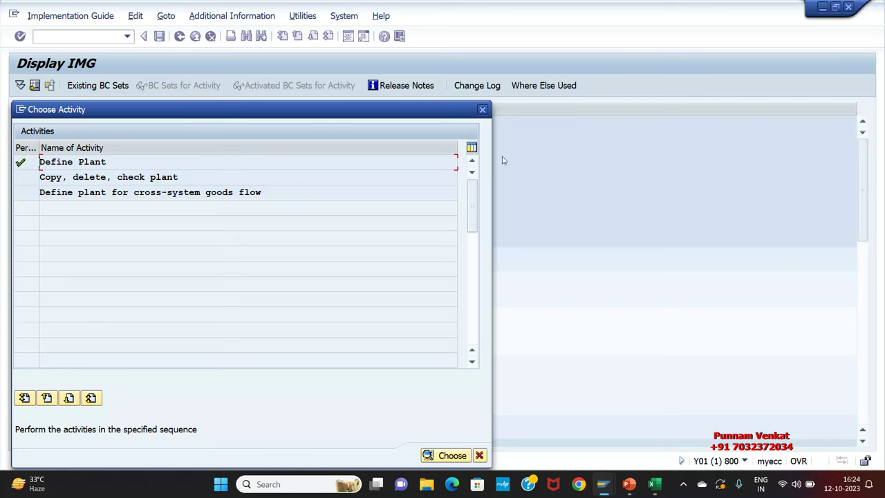
key("Escape")
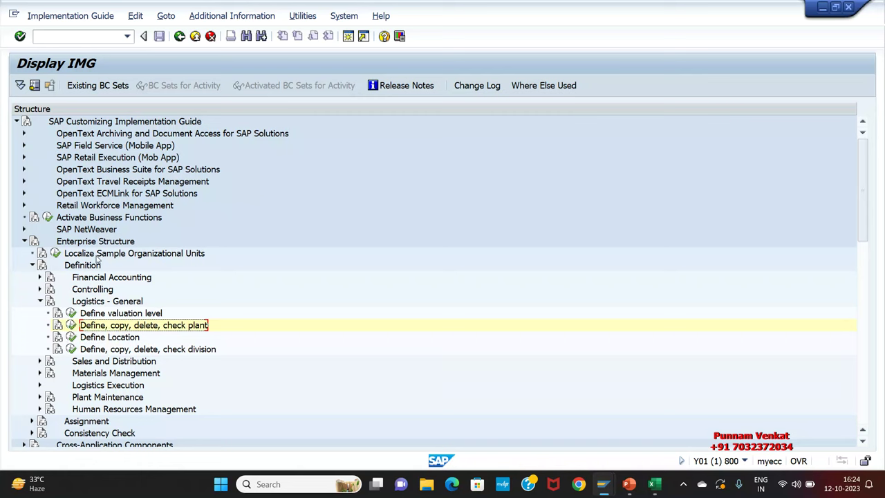
Reopen the Define Plant activity of "Define, copy, delete, check plant" under Enterprise Structure, Definition, Logistics - General
left_click(95, 243)
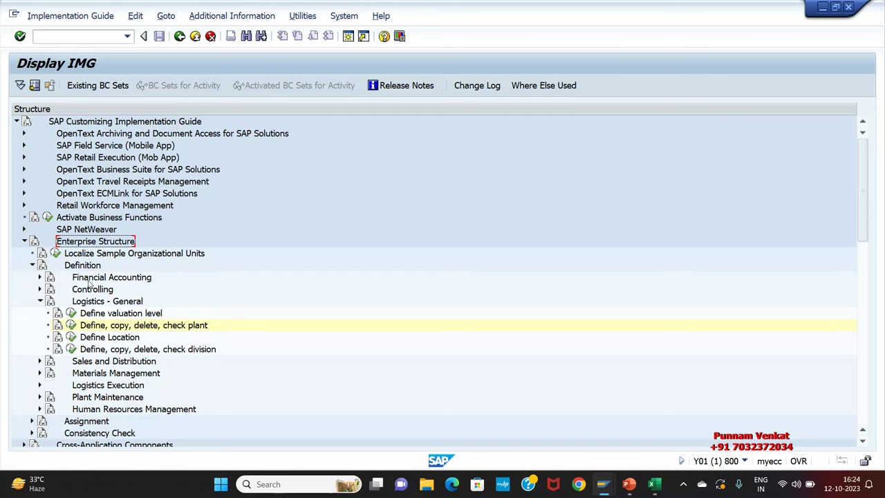
left_click(82, 268)
left_click(101, 304)
left_click(111, 328)
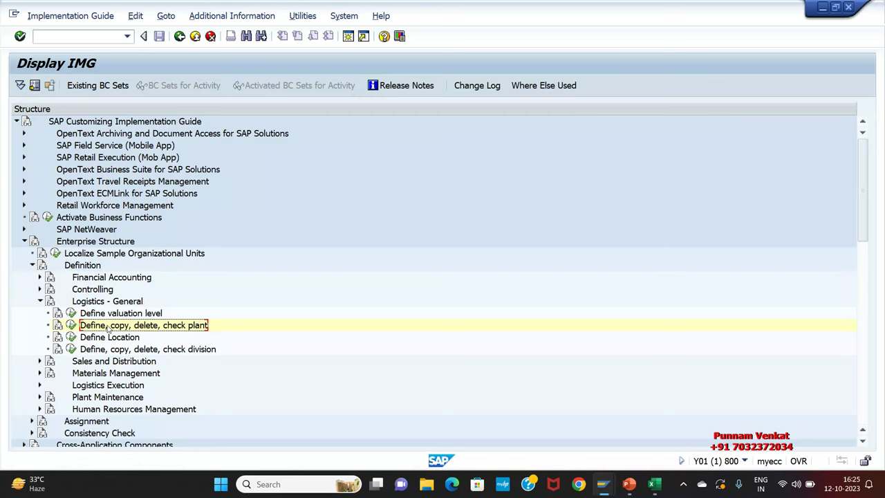
left_click(71, 327)
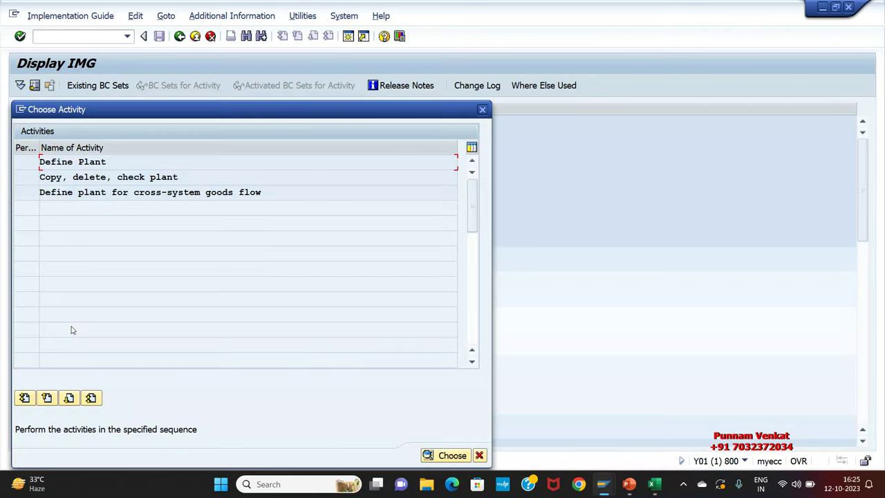
double_click(92, 162)
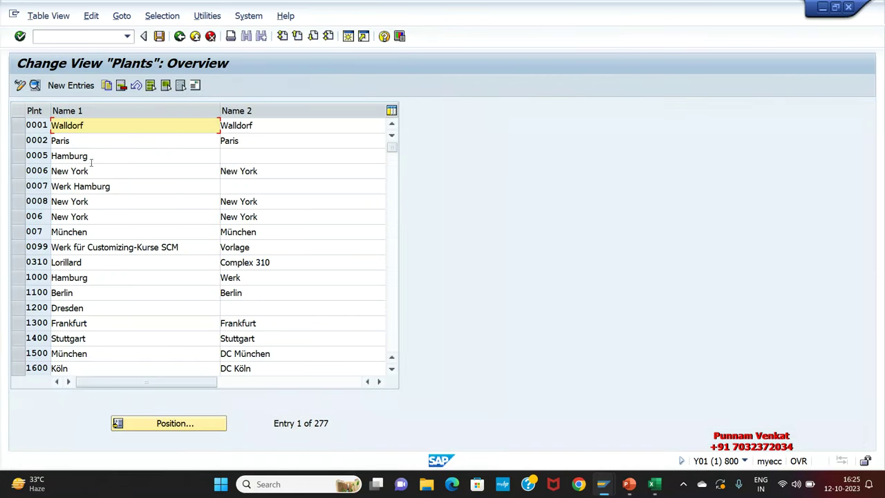
Start another new plant entry and enter A1VP as the plant code
left_click(64, 86)
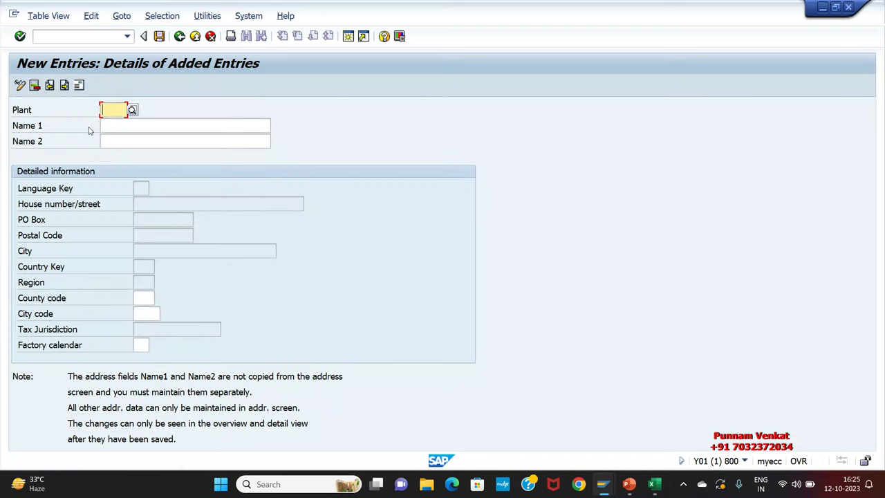
left_click(124, 122)
left_click(113, 110)
type("A1")
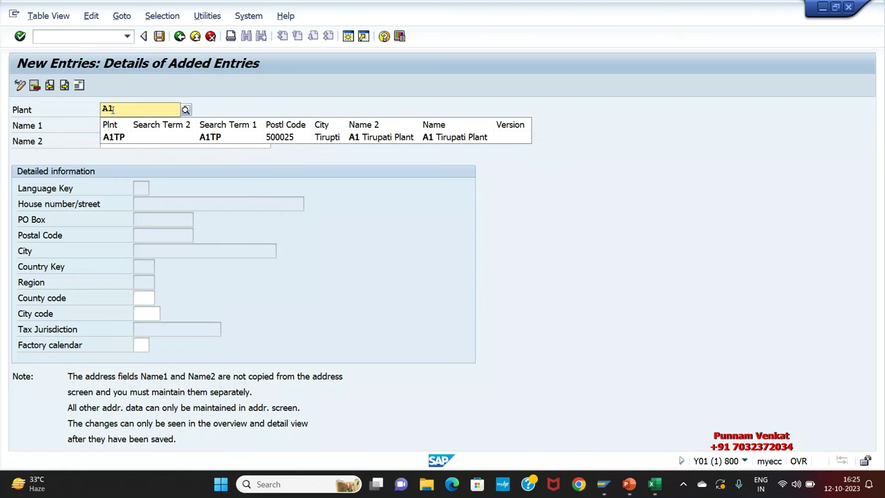
type("VP")
key("BackSpace")
key("BackSpace")
type("VP")
key("Tab")
Enter A1 Vizag Plant as Name 1 of plant A1VP
type("A1 Vizag")
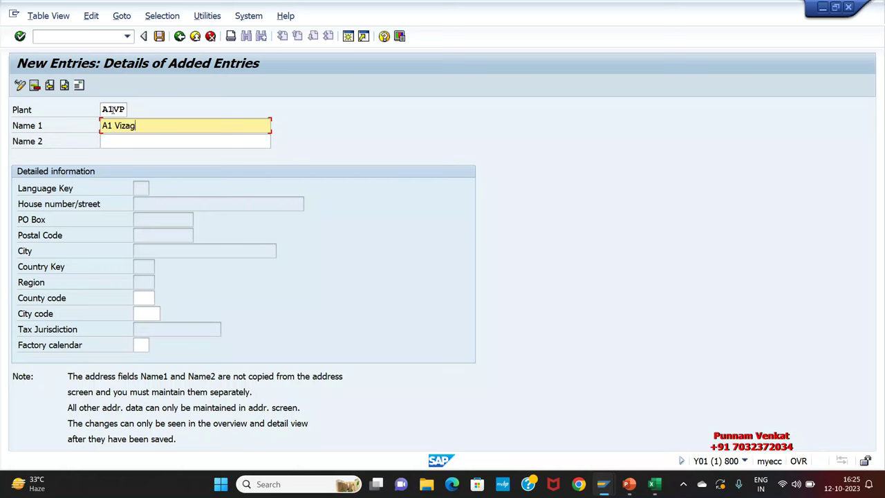
key("BackSpace")
key("BackSpace")
key("BackSpace")
type("Pl")
key("Tab")
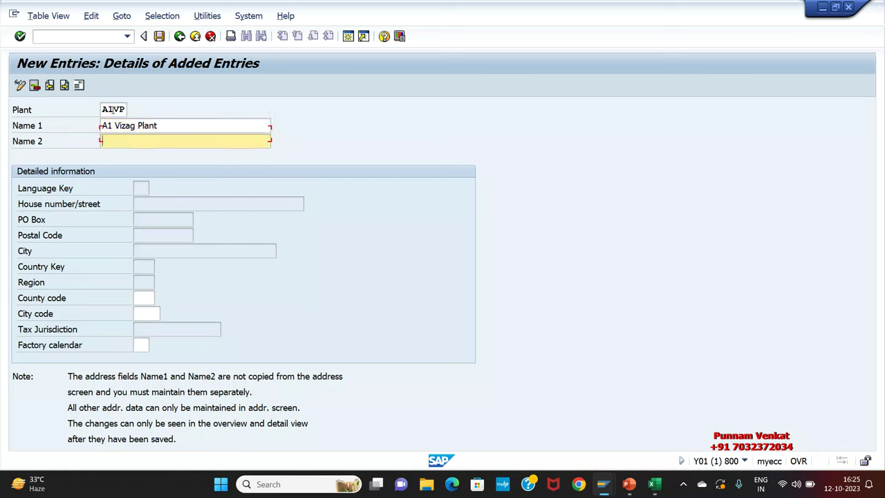
Copy the text A1 Vizag Plant from Name 1 into Name 2 of plant A1VP
key("shift+Tab")
key("shift+End")
key("ctrl+c")
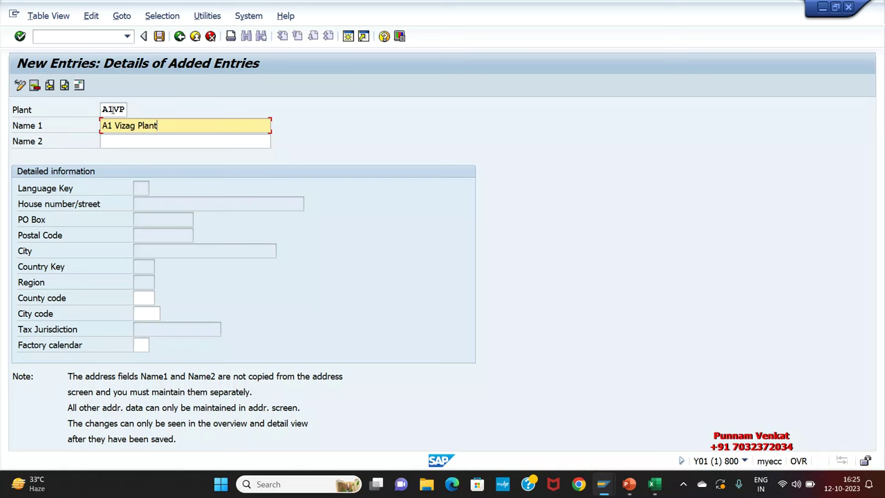
key("Tab")
key("ctrl+v")
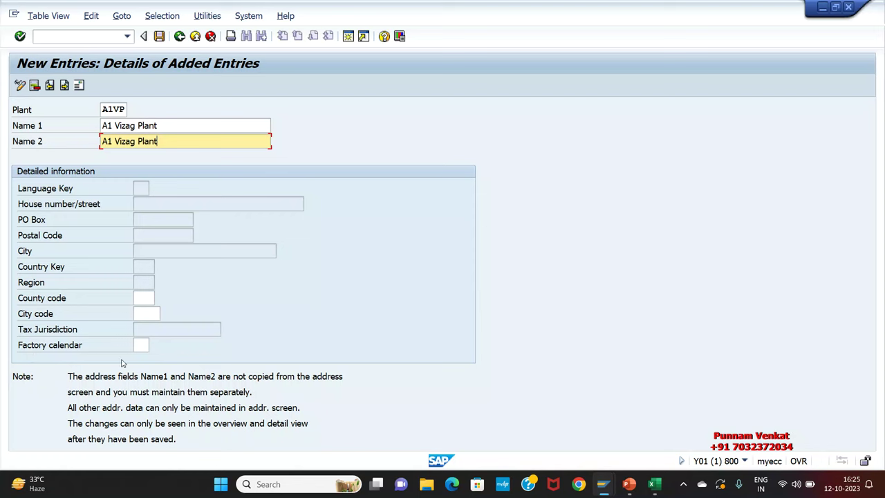
Assign factory calendar 01 to plant A1VP and validate the entry
left_click(138, 347)
type("01")
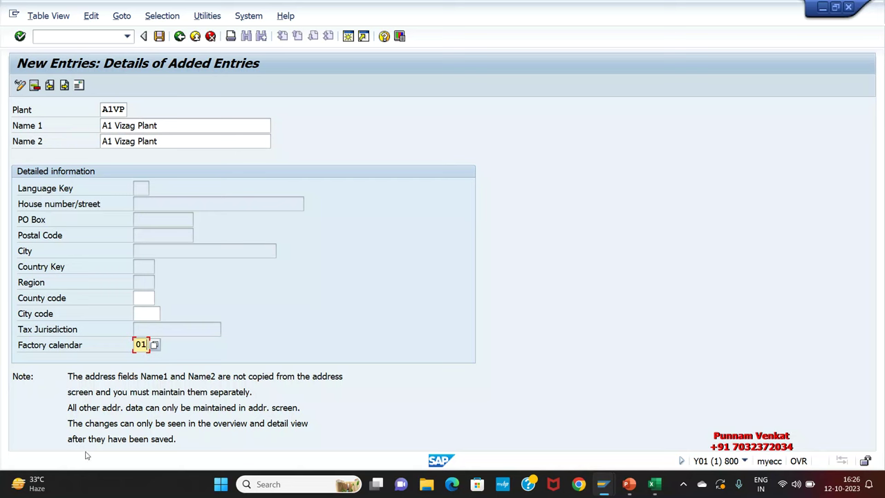
double_click(138, 344)
key("Return")
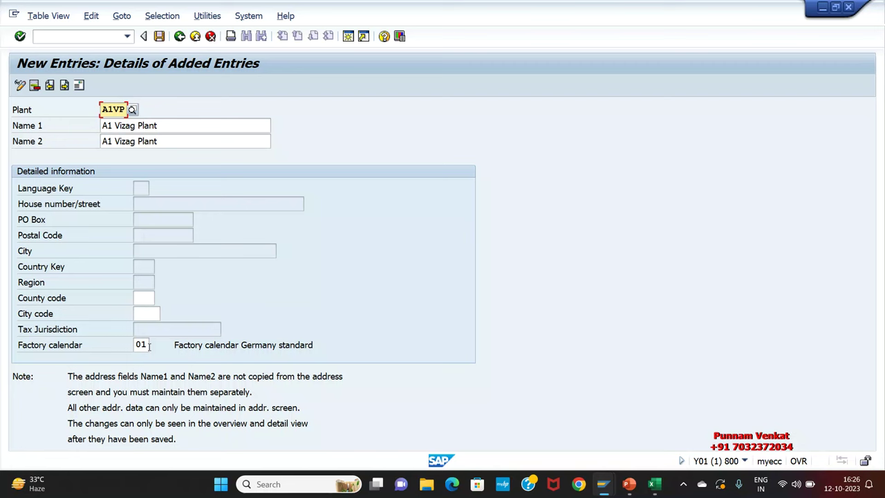
Save the new plant to bring up its address form and fill both name lines with A1 Vizag Plant
left_click(159, 36)
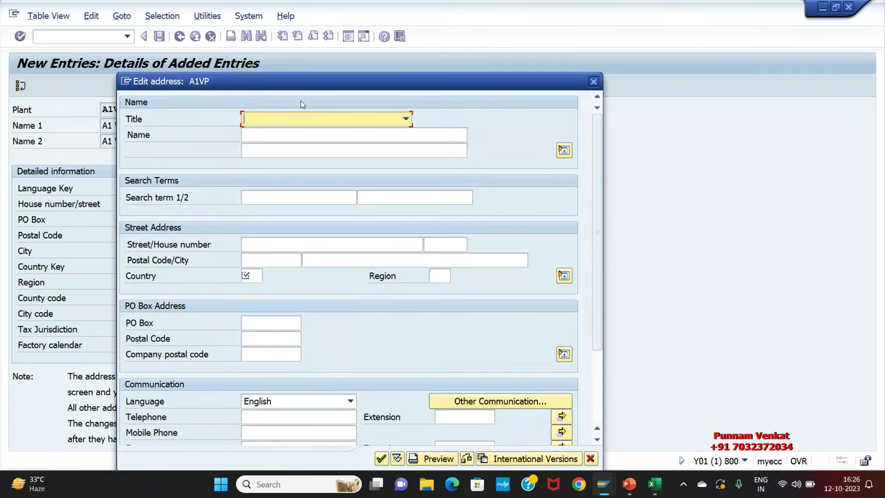
left_click_drag(295, 82, 508, 72)
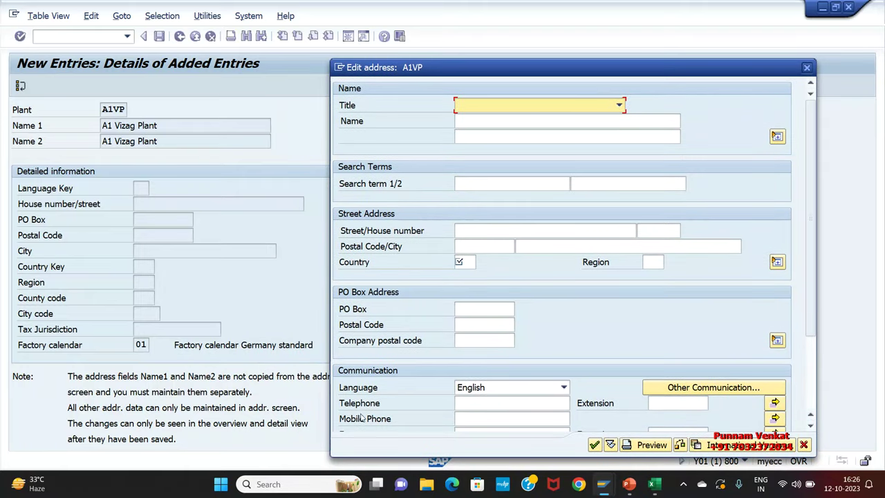
left_click(465, 122)
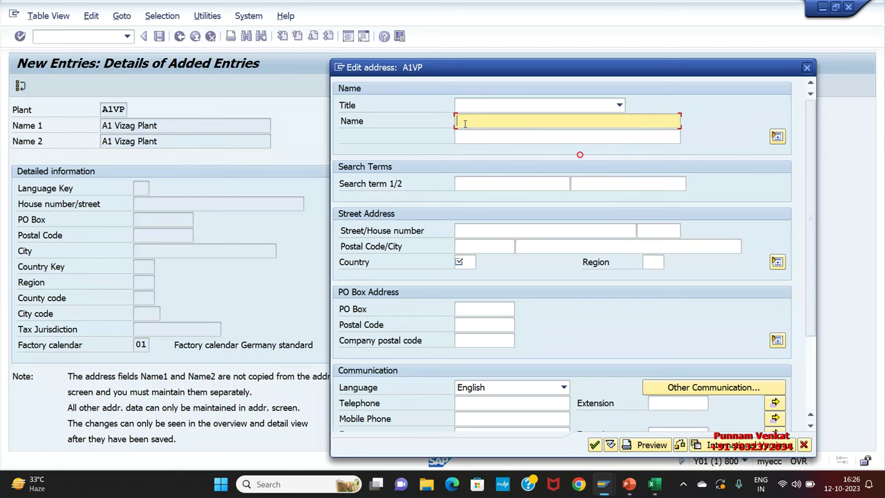
type("A1")
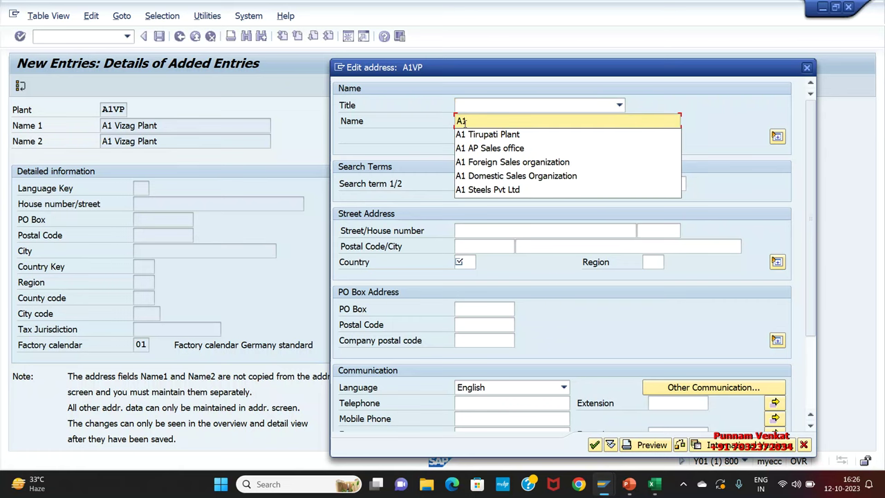
type(" Vizag ")
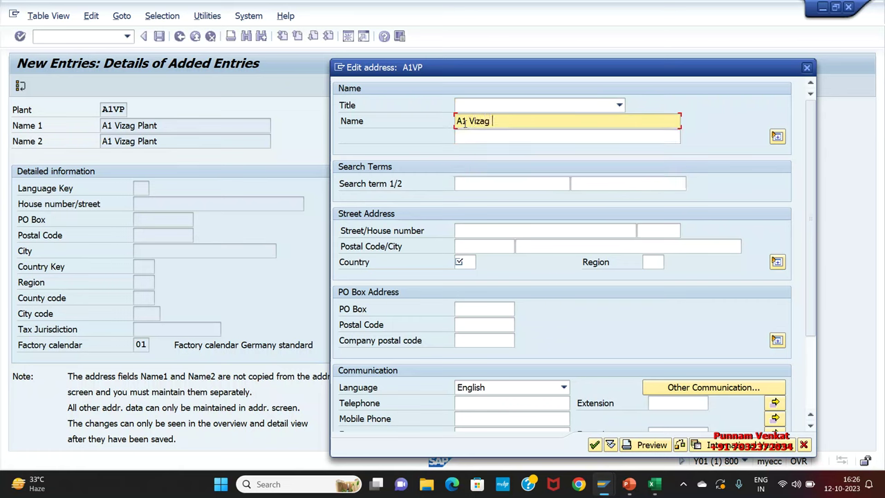
type("Plant")
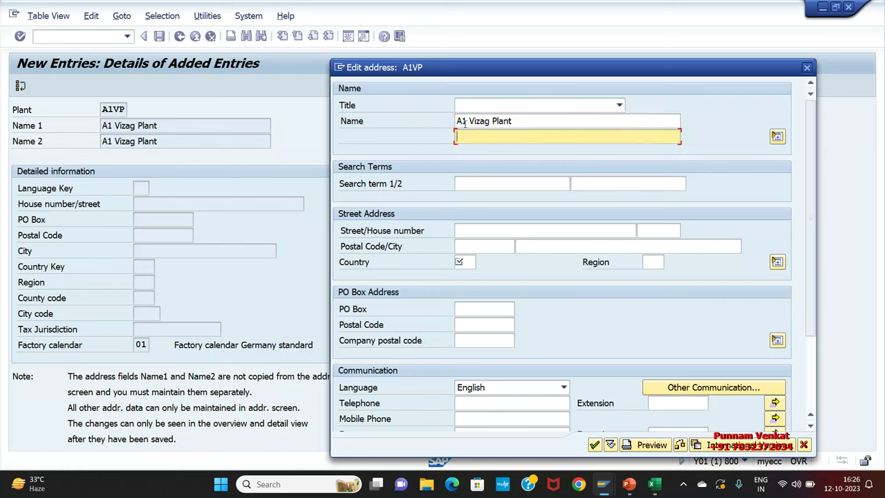
key("ctrl+a")
key("ctrl+c")
key("Tab")
key("ctrl+v")
Enter A1VP as the first search term in the plant's address
key("Tab")
type("A1")
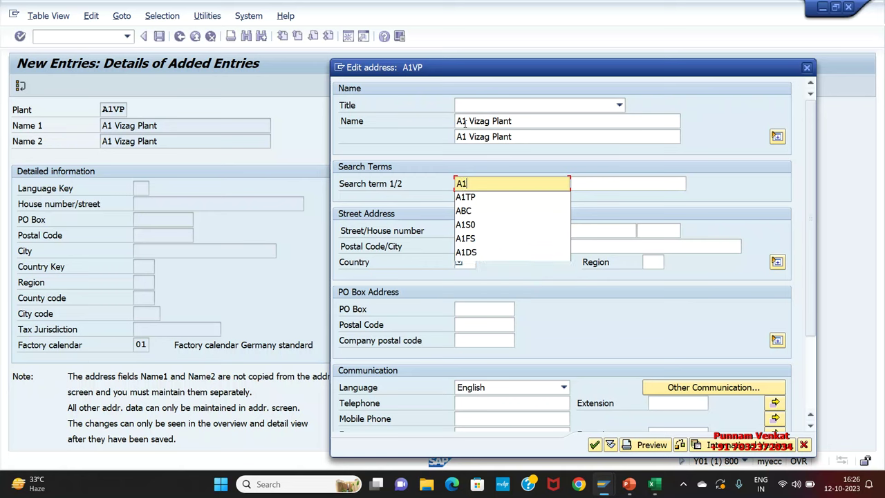
type("VP")
key("Tab")
key("Tab")
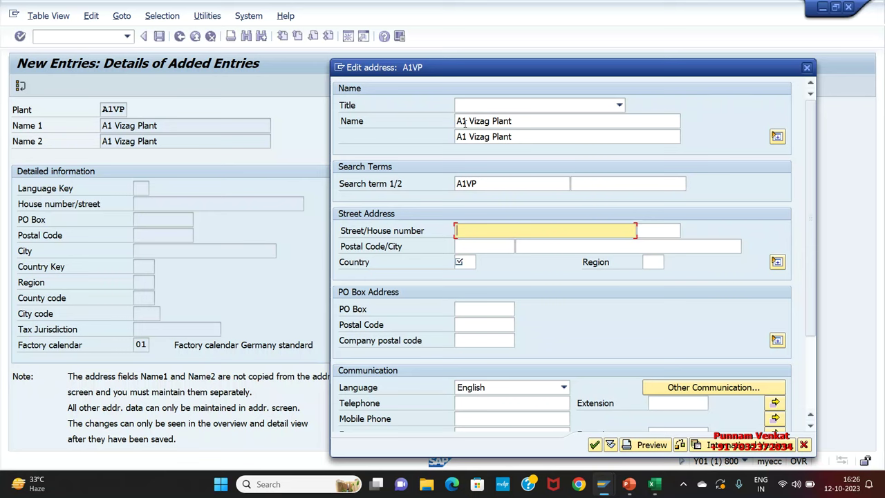
Fill in the street, house number and postal code of plant A1VP's street address
type("HT Street")
key("Tab")
type("876987")
key("Tab")
type("5")
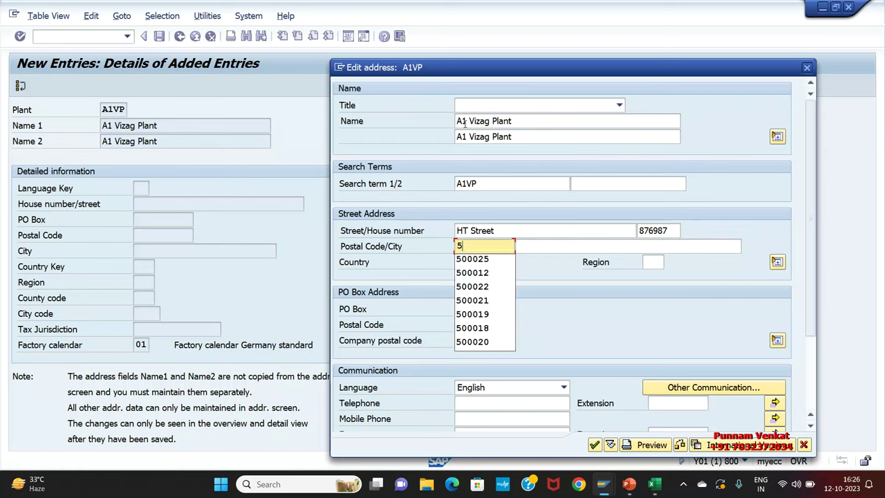
type("00026")
key("Tab")
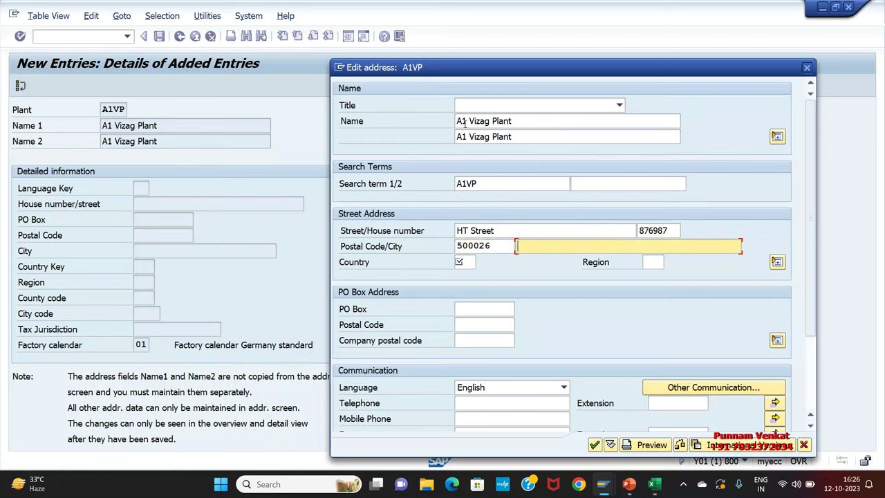
Set the city to Vizag, the country to IN and the region to 01 in the street address
type("vi")
key("BackSpace")
key("BackSpace")
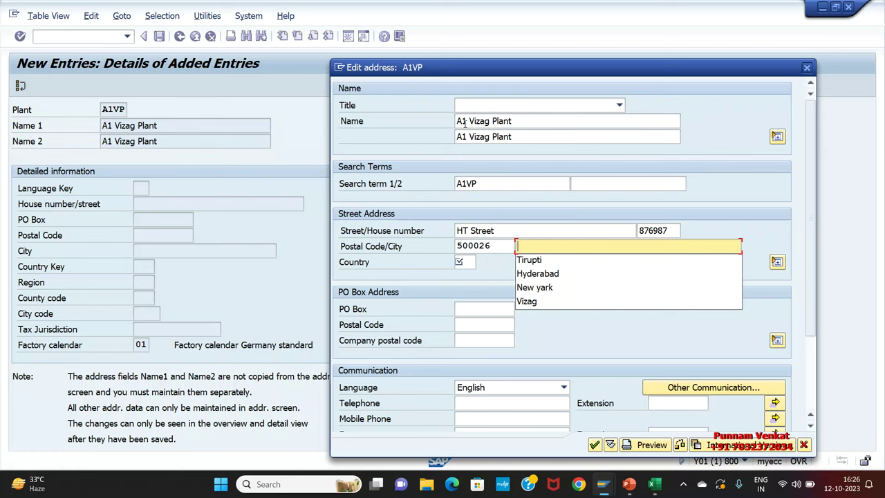
type("Vizag")
key("Tab")
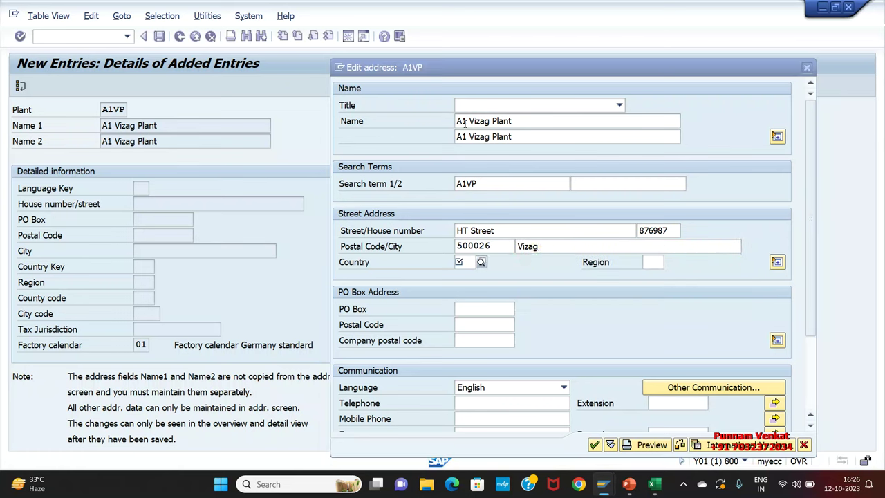
type("in")
key("Tab")
type("01")
key("Tab")
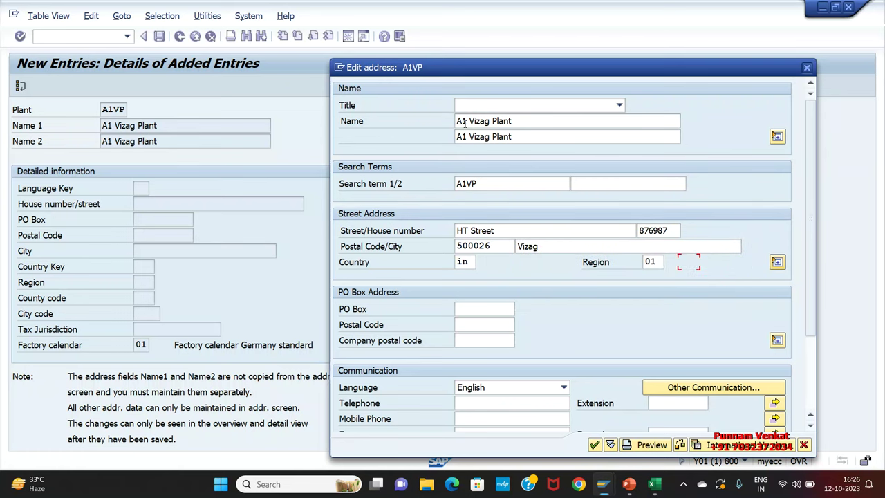
Copy the street address's postal code into the PO Box and Postal Code fields of the PO Box address
double_click(498, 247)
left_click(497, 305)
key("ctrl+v")
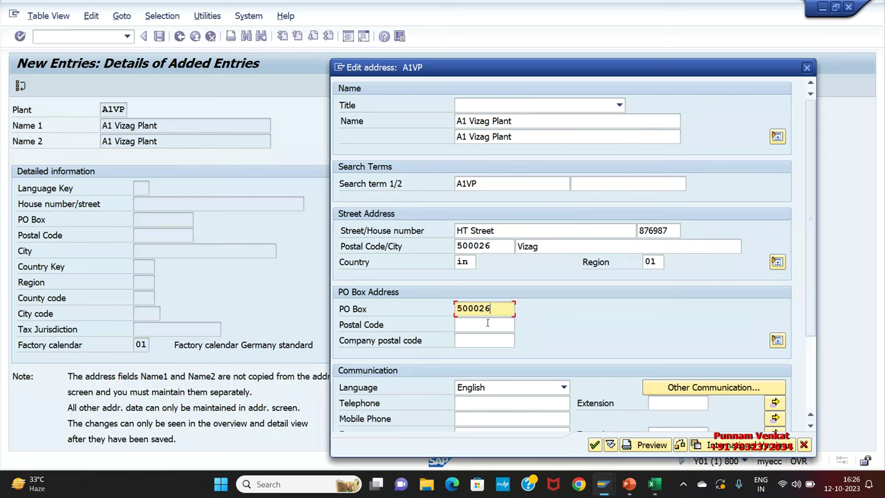
key("Tab")
key("ctrl+v")
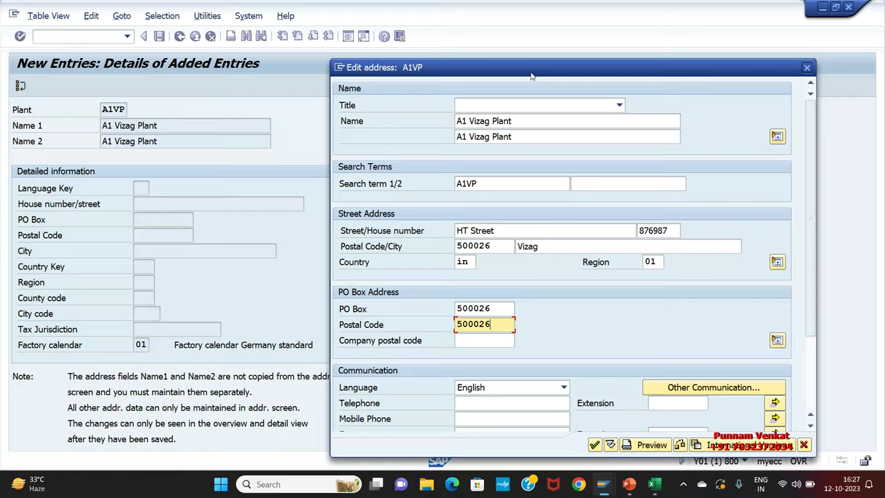
Accept the address with the communication data left blank and save plant A1VP in customizing request Y01K900315 (A1 IMP Project)
left_click_drag(531, 75, 548, 44)
left_click(484, 373)
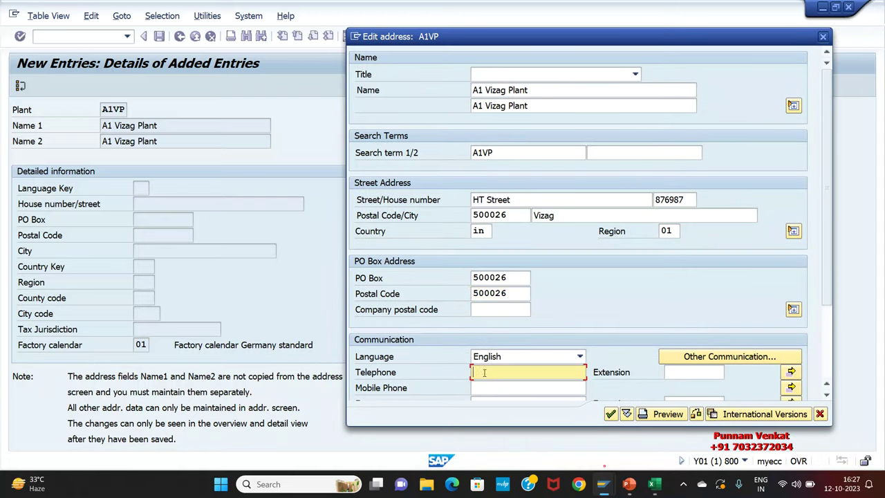
left_click(484, 388)
left_click_drag(824, 280, 830, 312)
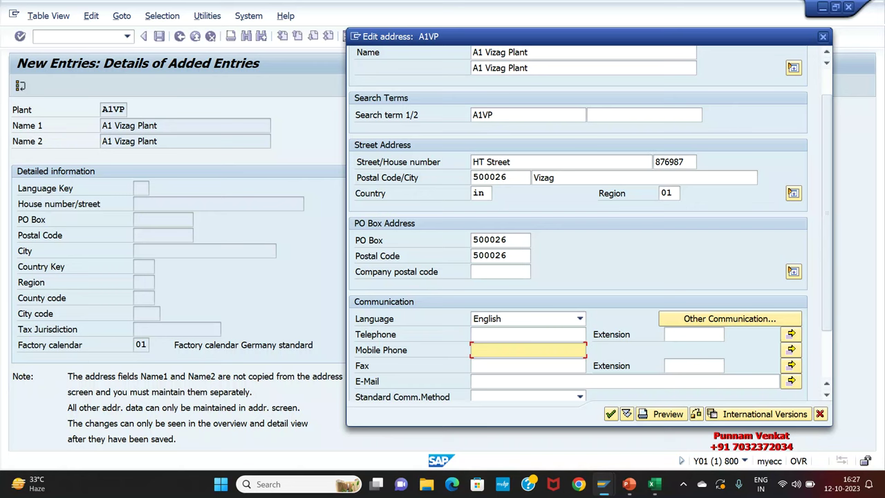
scroll(482, 385, "down", 1)
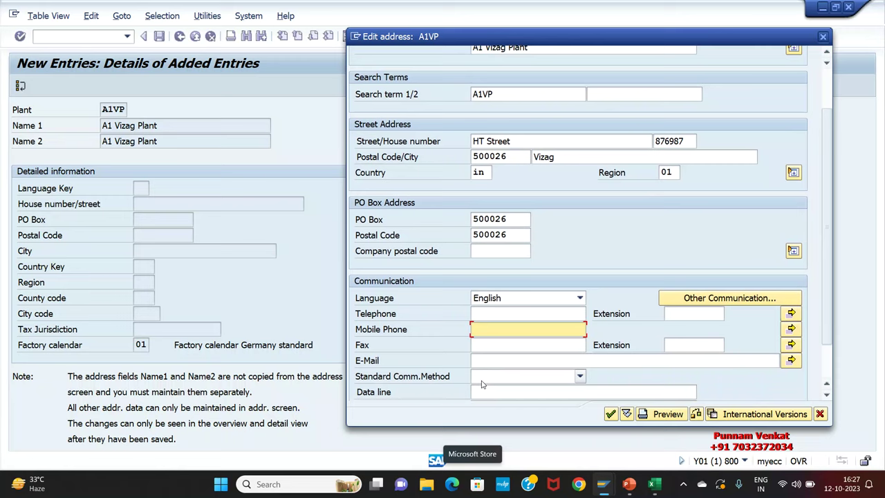
scroll(482, 384, "down", 2)
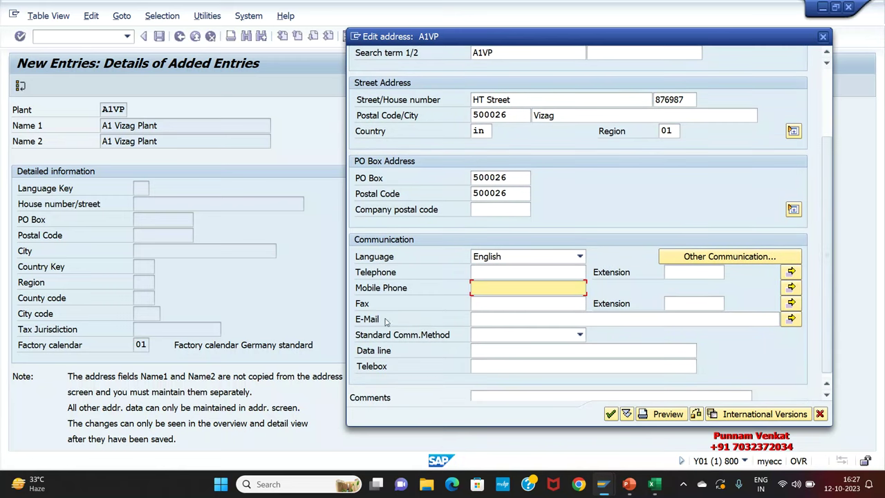
mouse_move(654, 484)
left_click(612, 414)
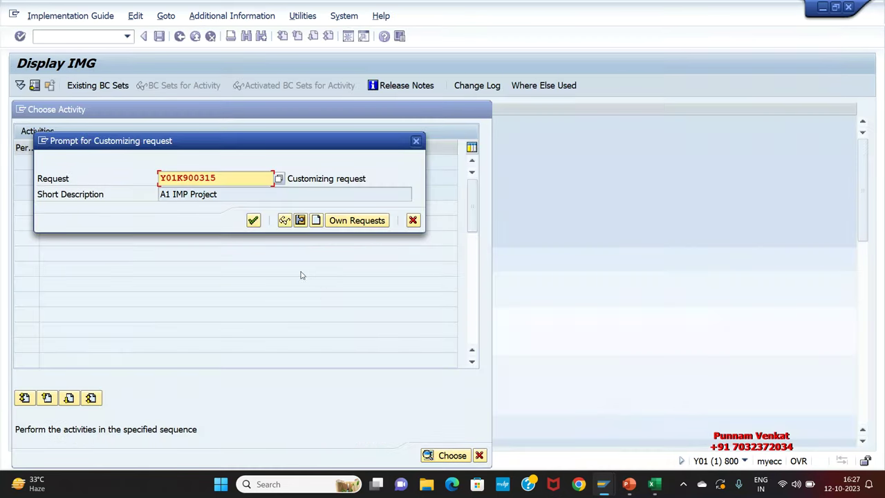
left_click(253, 220)
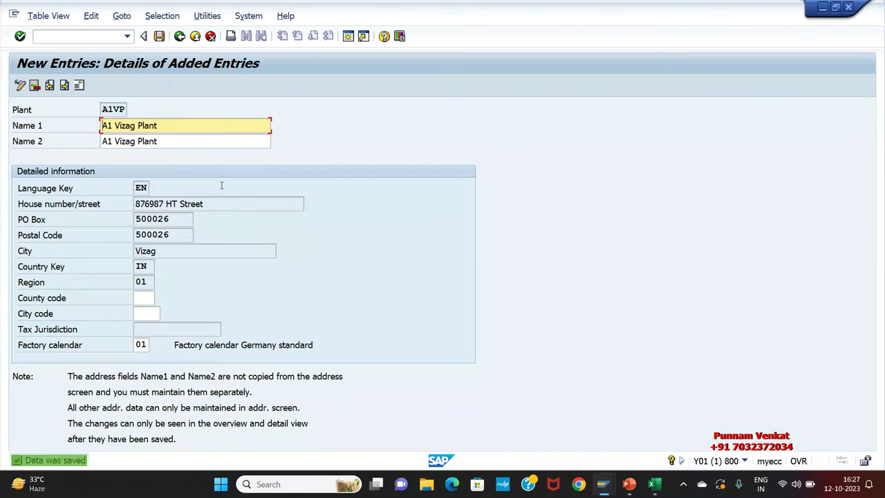
Return to the plants overview and select the A1TP and A1VP rows to check both new plants
left_click(179, 36)
left_click(179, 36)
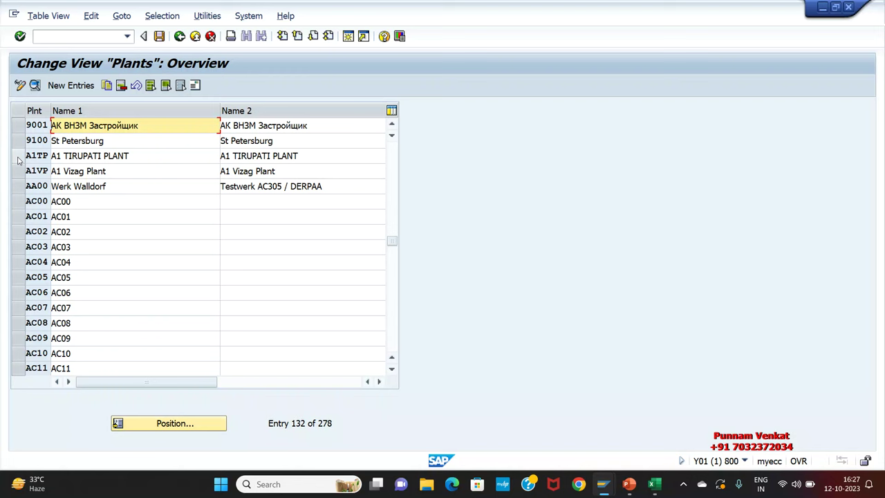
left_click(19, 156)
left_click(18, 171)
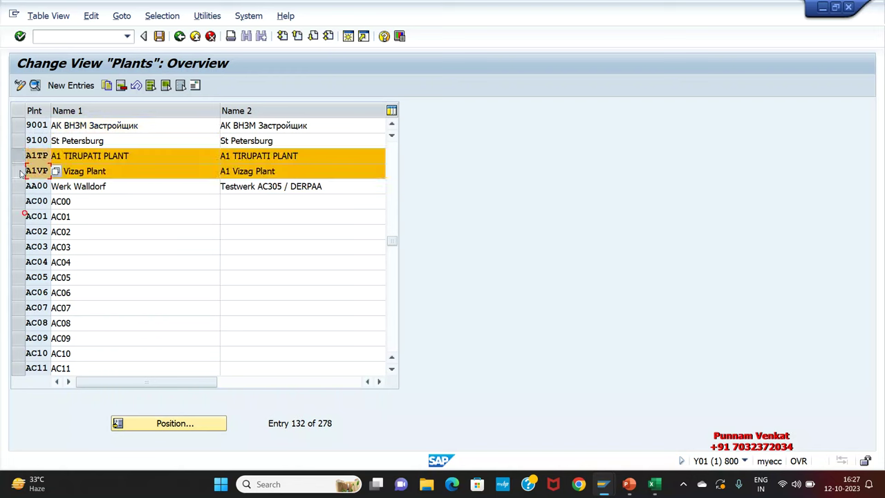
Save the plants overview, leave Define Plant and close the activity list to return to the IMG structure
left_click(162, 39)
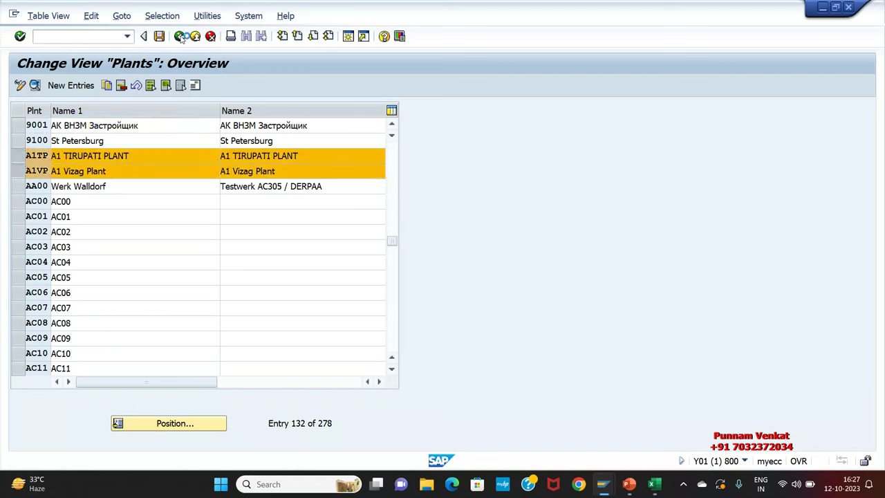
left_click(180, 36)
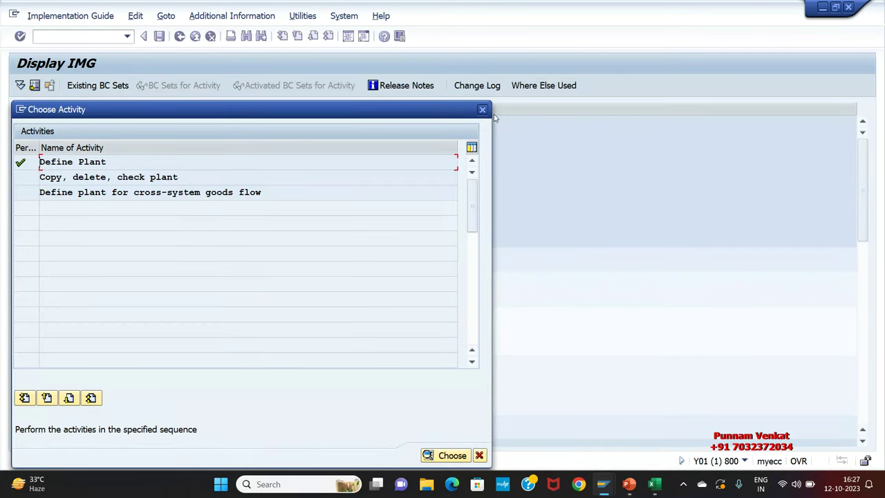
left_click(482, 109)
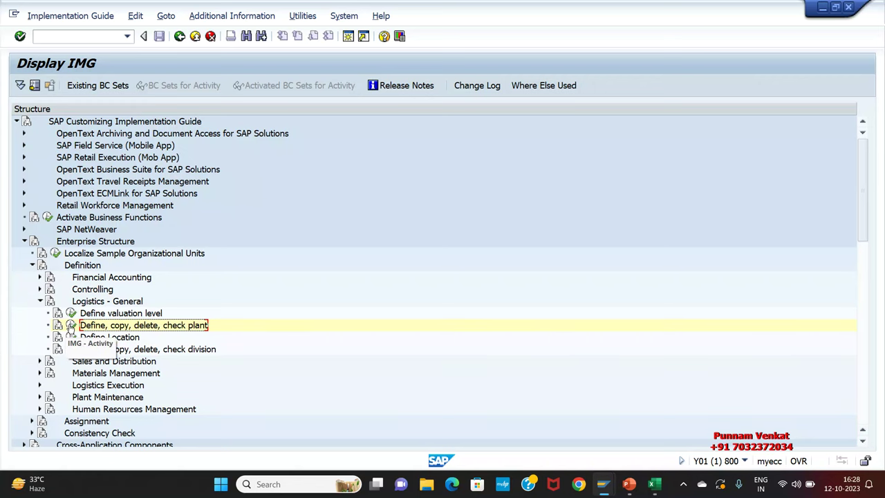
Reopen Define Plant under Logistics - General and position the plants overview at entry A1TP
left_click(71, 326)
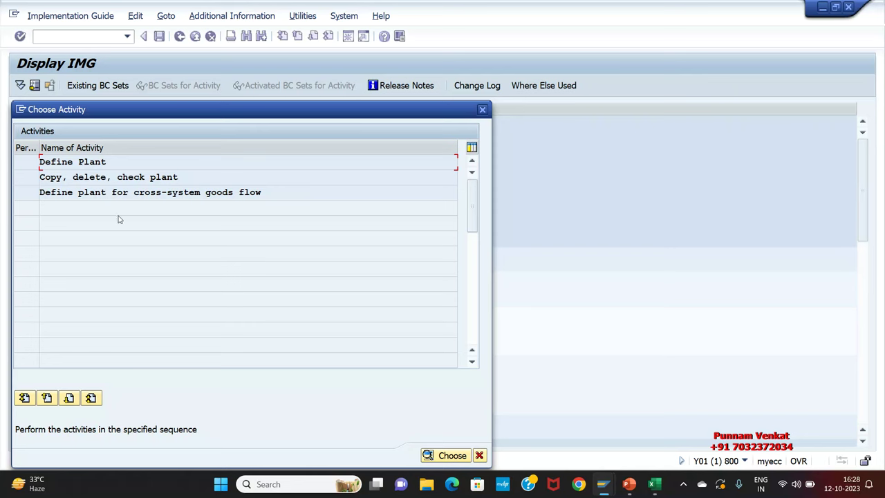
double_click(96, 162)
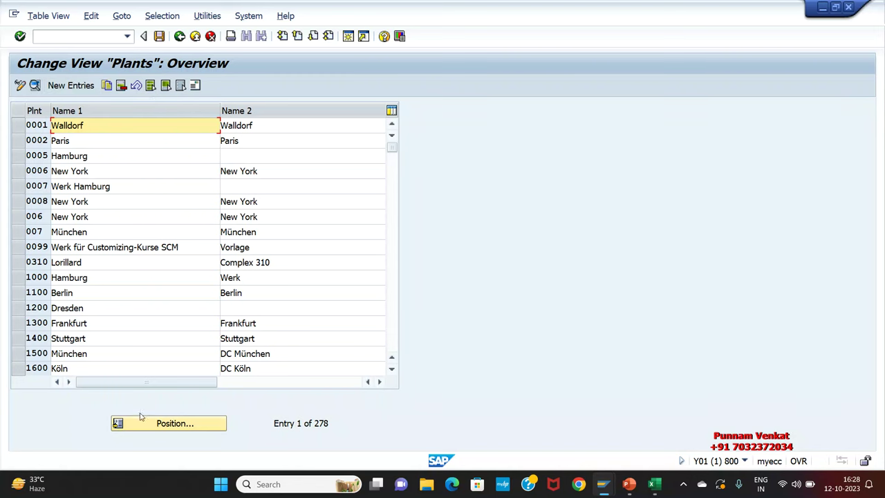
left_click(185, 429)
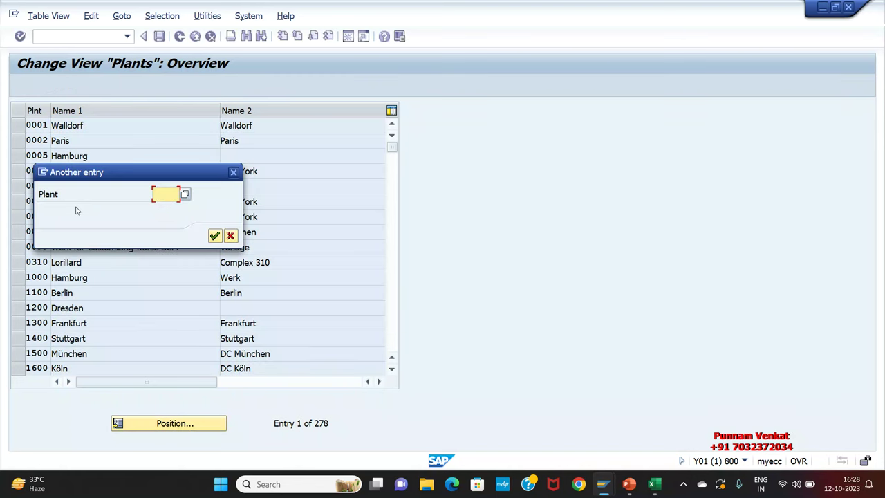
left_click_drag(129, 177, 223, 192)
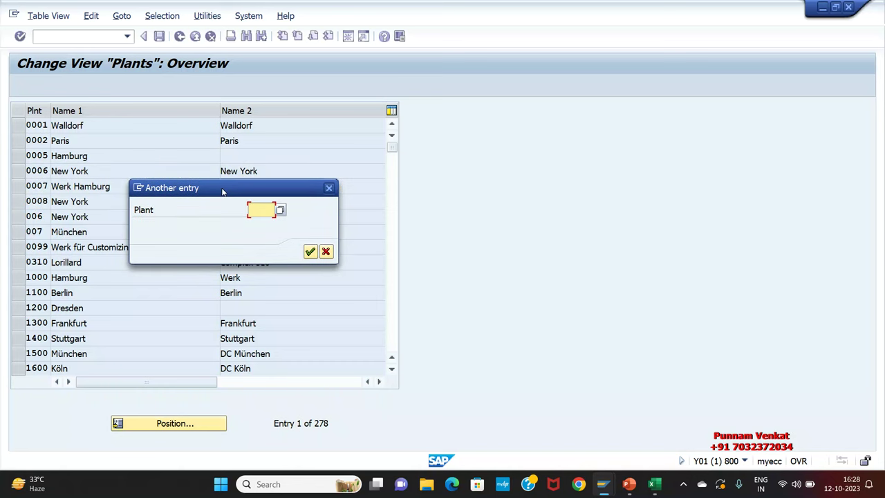
type("a1tp")
key("Return")
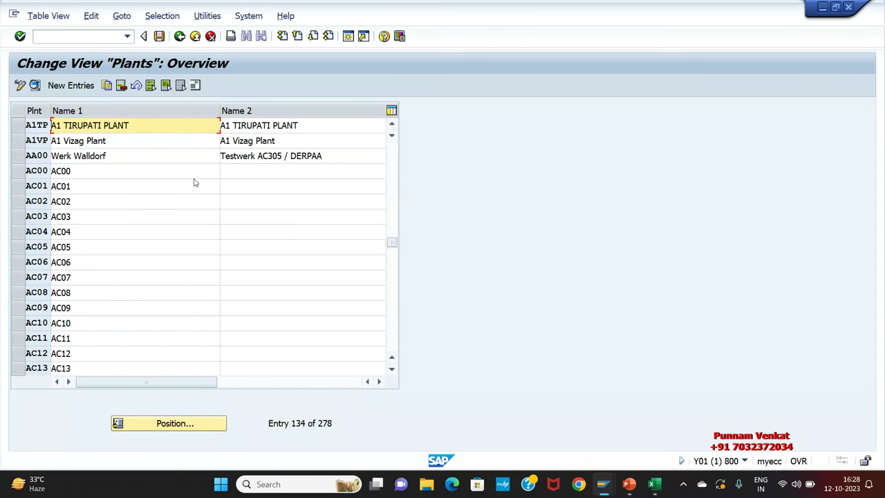
Open the details of plant A1TP from the plants overview and review its Name 1, Name 2 and factory calendar
left_click(20, 127)
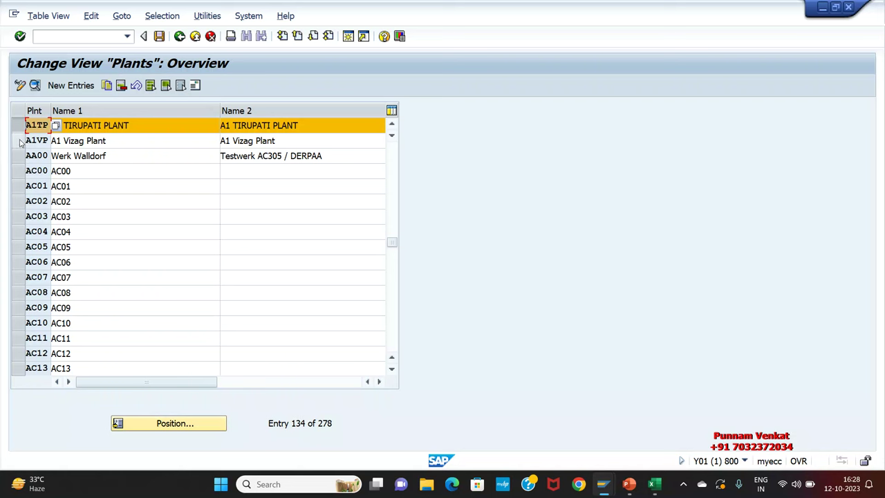
left_click(19, 140)
left_click(20, 140)
left_click(19, 125)
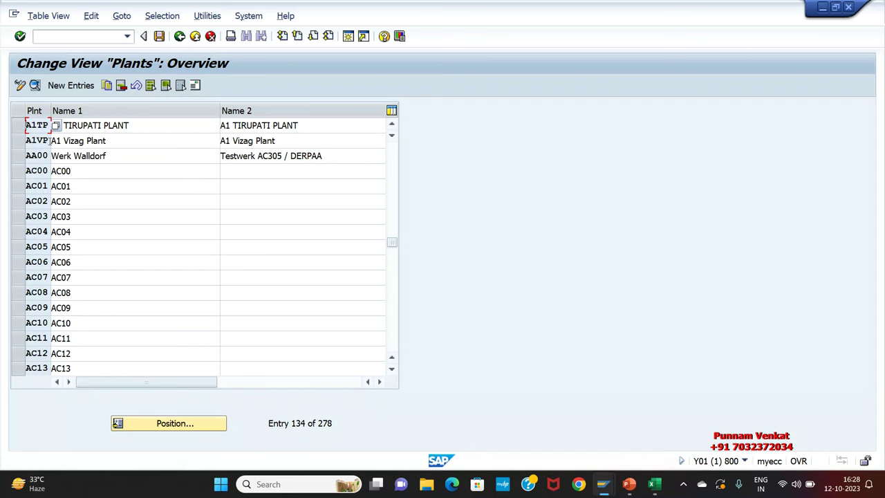
double_click(40, 125)
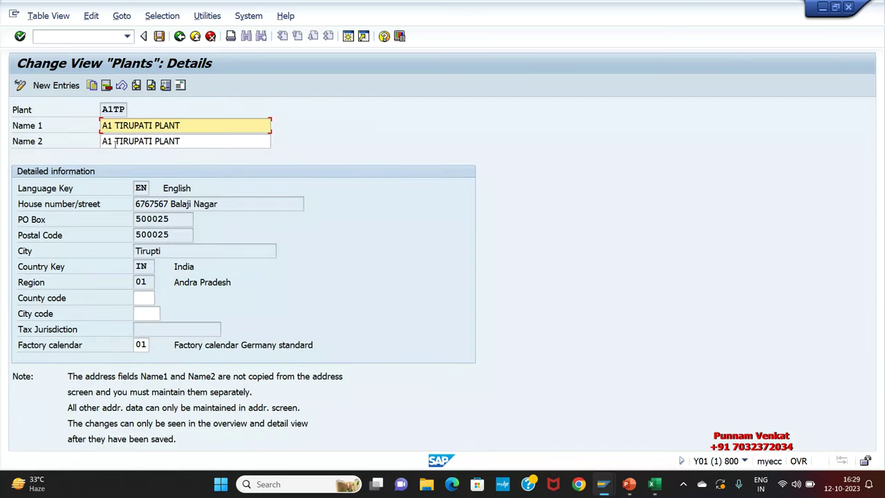
key("ctrl+a")
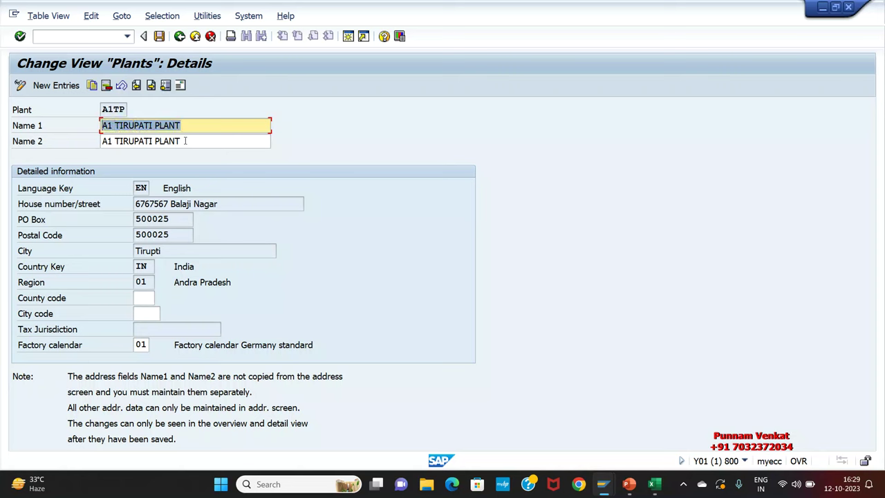
left_click_drag(185, 140, 115, 141)
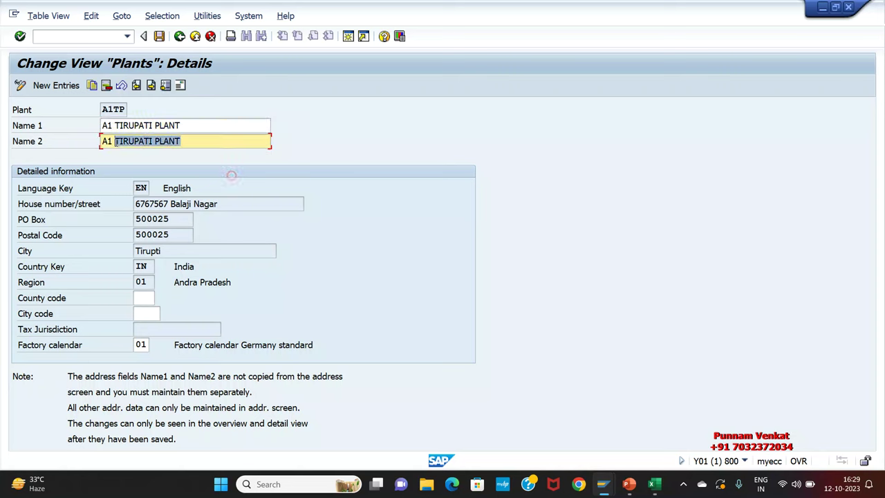
left_click(140, 345)
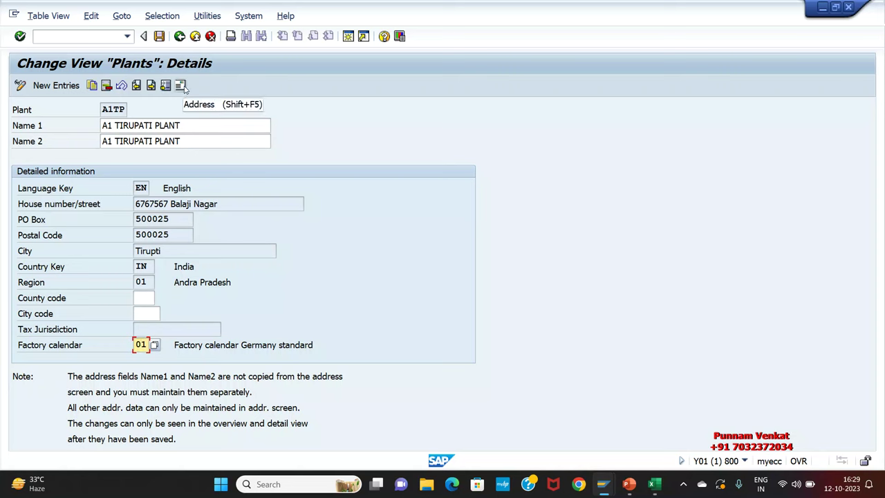
View the address data of plant A1TP, close it unchanged and go back to the IMG structure
left_click(181, 85)
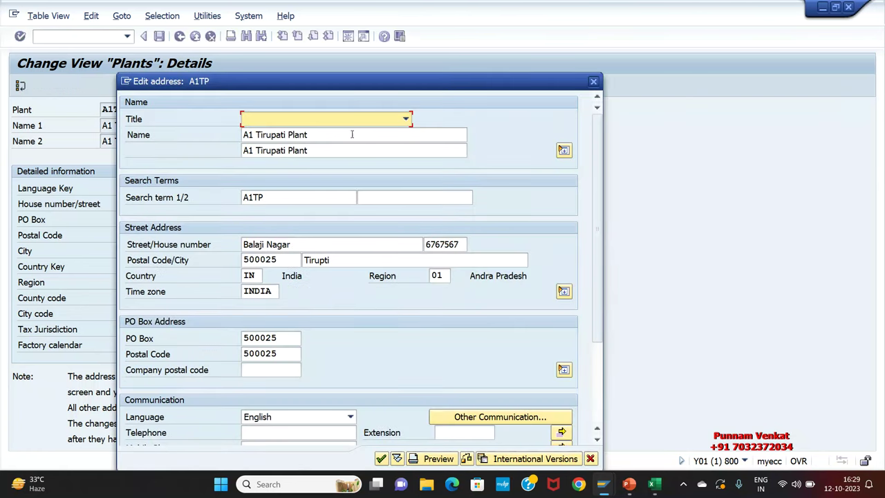
left_click_drag(331, 84, 526, 76)
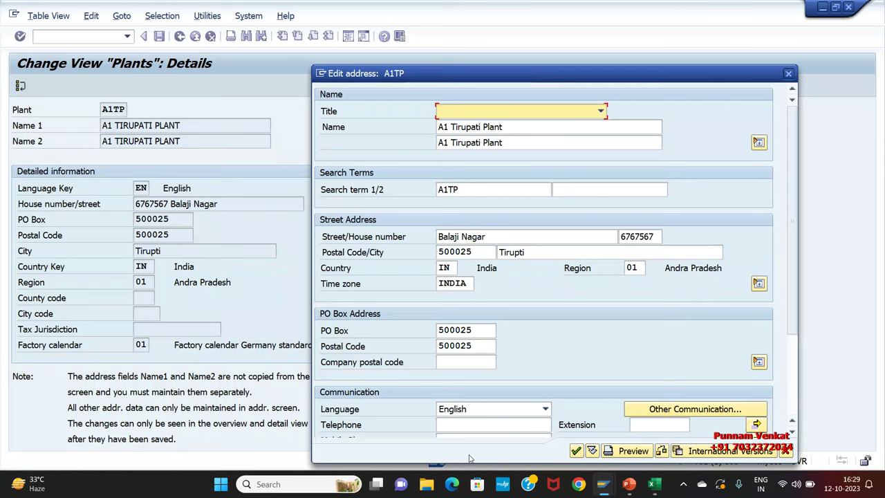
left_click(788, 75)
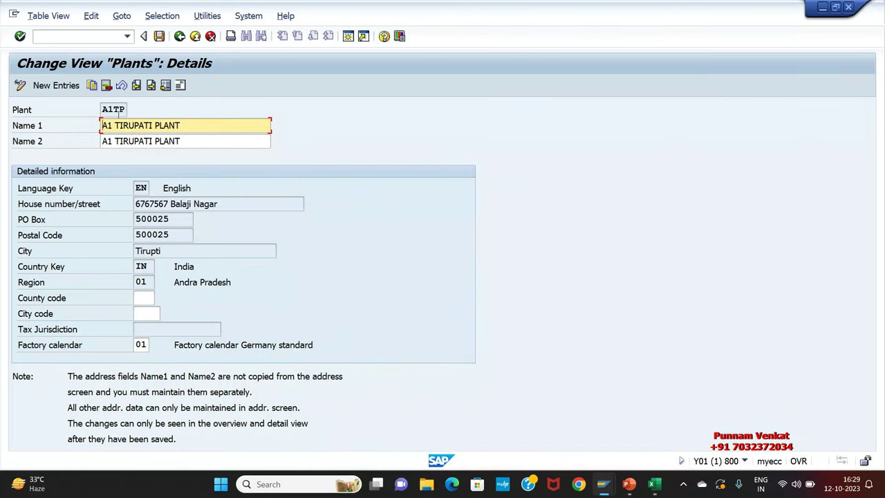
double_click(105, 110)
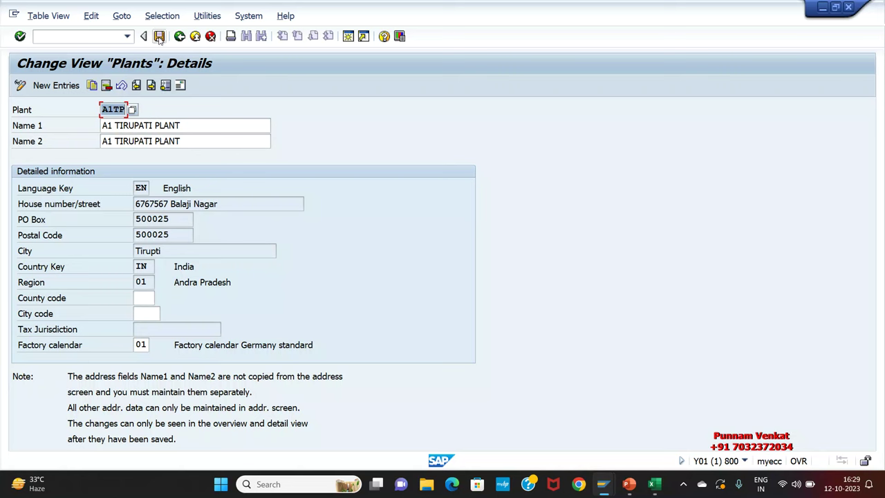
left_click(179, 36)
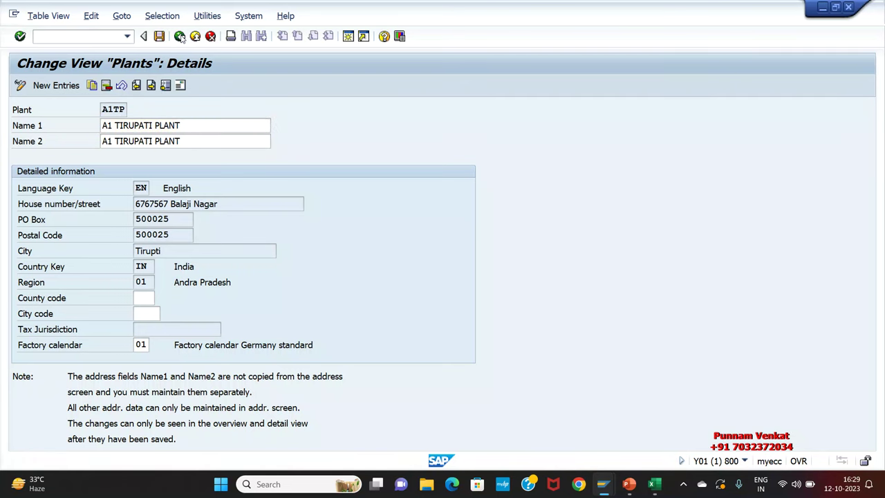
left_click(180, 36)
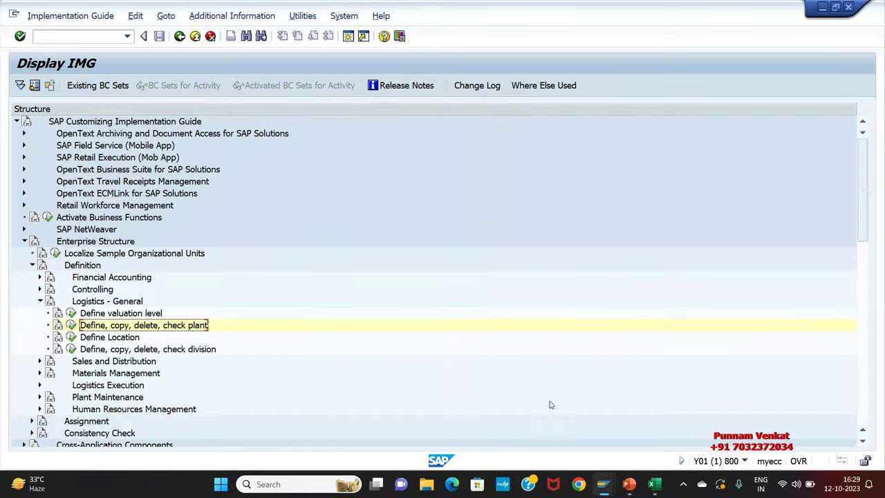
Switch to the SAP SD workbook in Excel and fill the Storage Location heading cells A35:C35 with orange
left_click(654, 485)
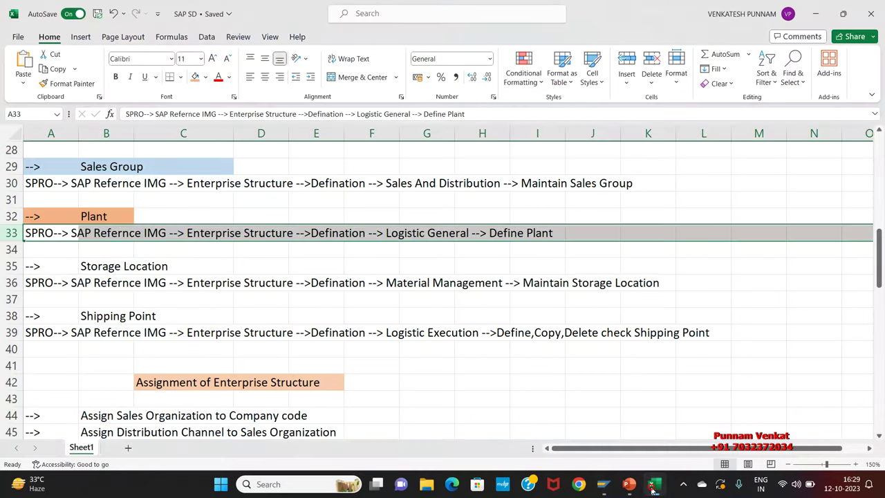
left_click(240, 311)
scroll(159, 297, "down", 1)
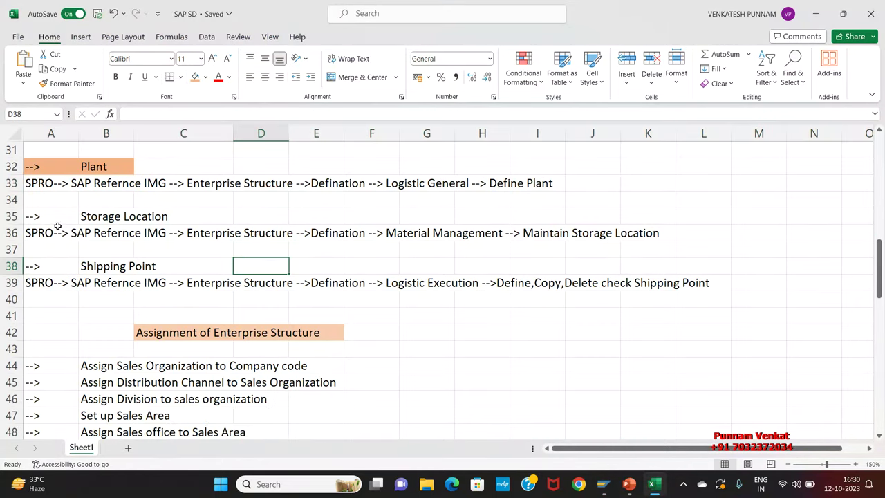
left_click_drag(45, 217, 157, 217)
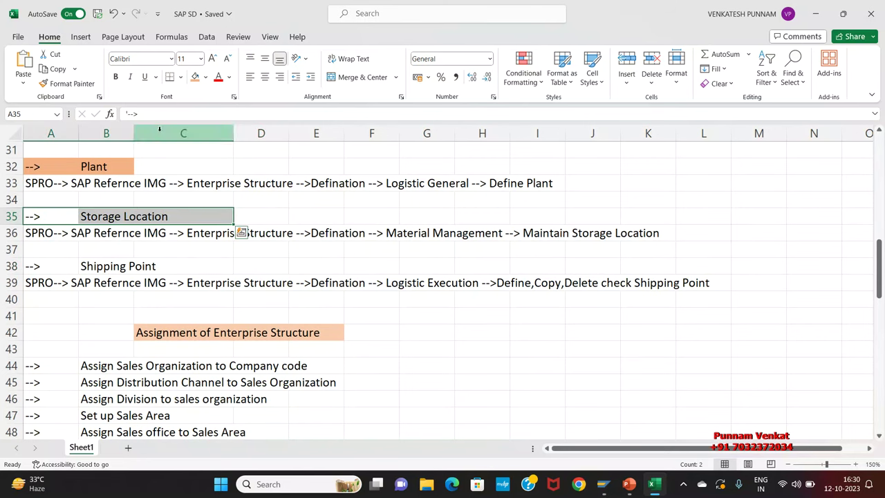
left_click(197, 77)
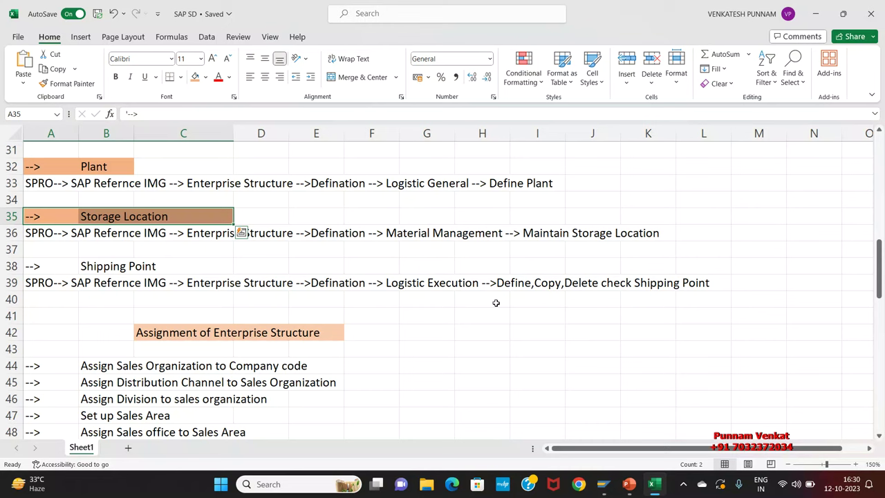
left_click(95, 218)
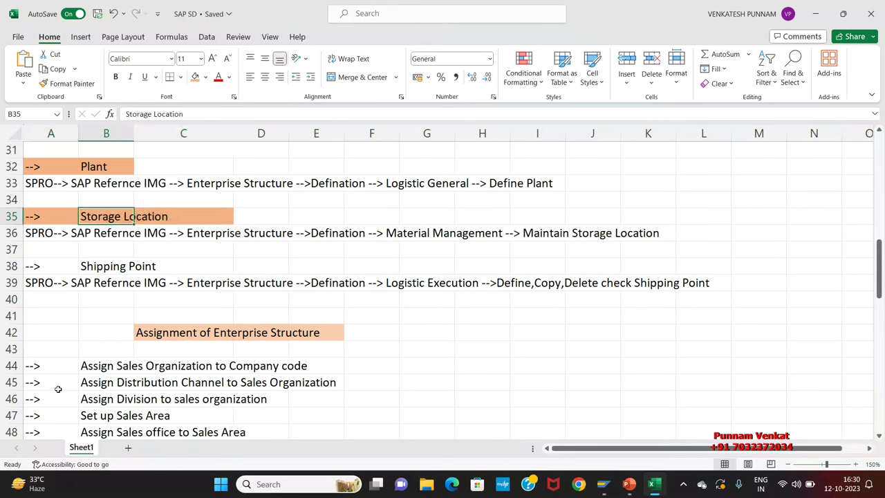
Switch to the SAP SD Organization Structure presentation in PowerPoint and show slide 9, Storage Location – MM Consultant
mouse_move(627, 473)
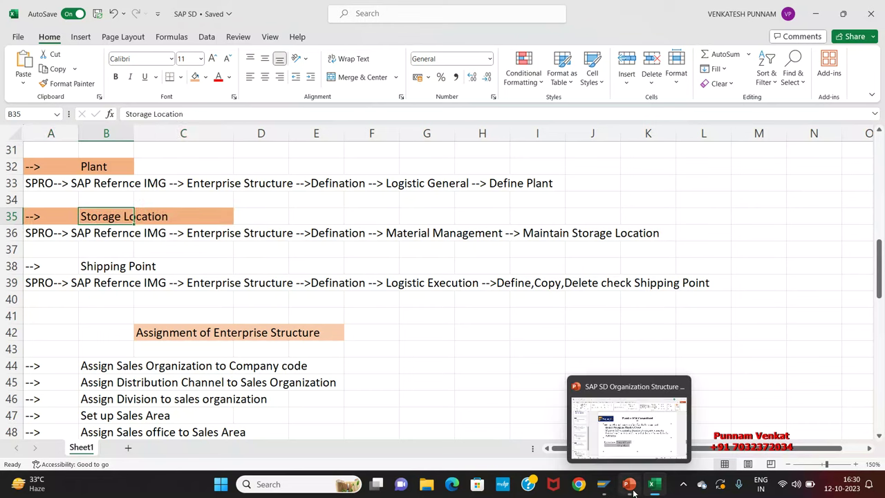
left_click(617, 451)
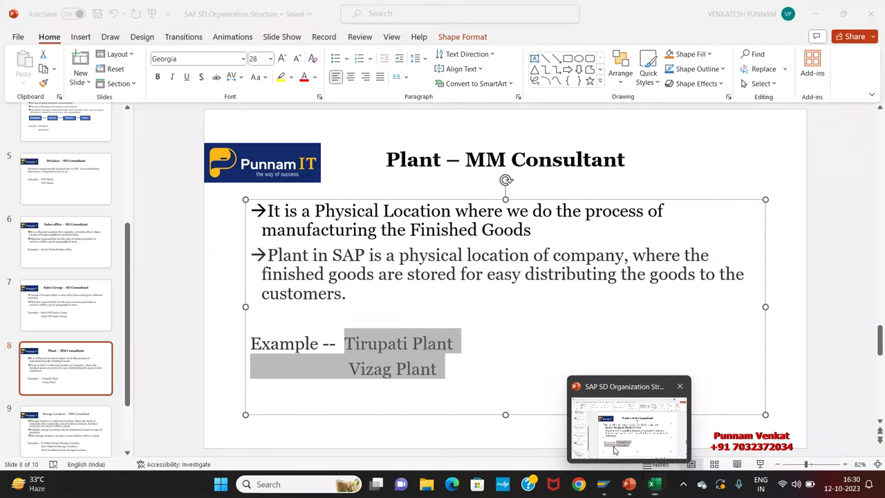
left_click(105, 413)
left_click(104, 412)
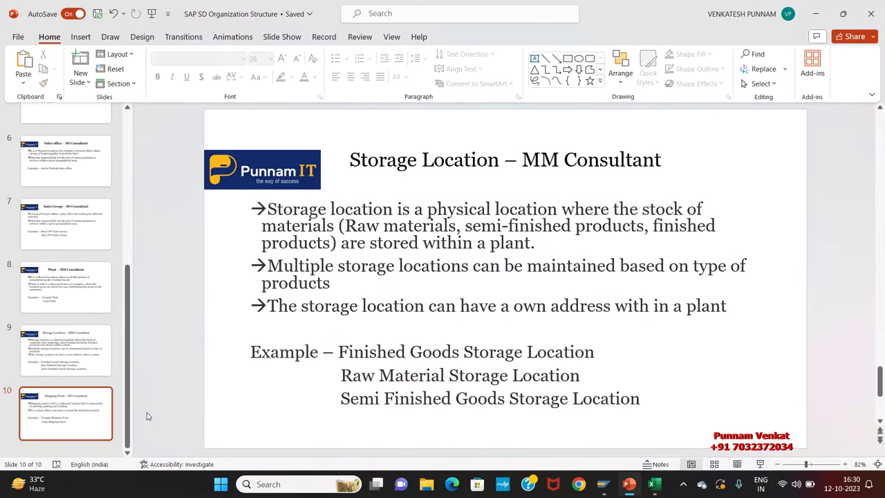
left_click(95, 338)
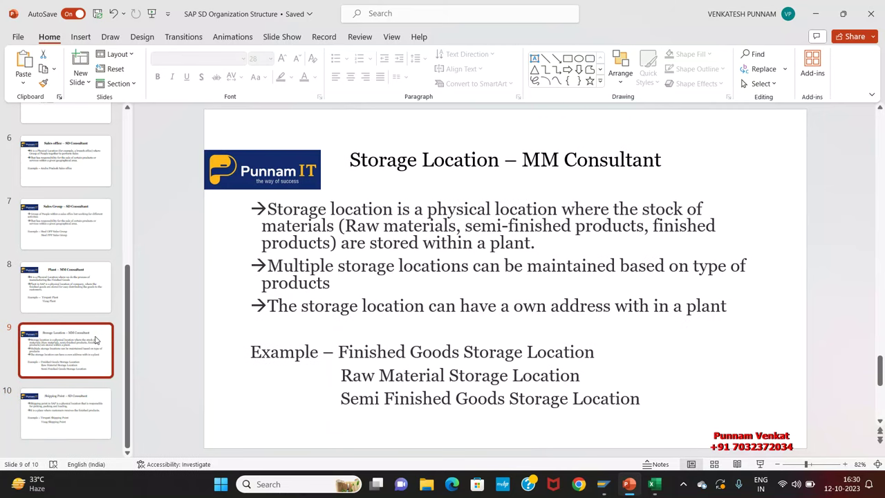
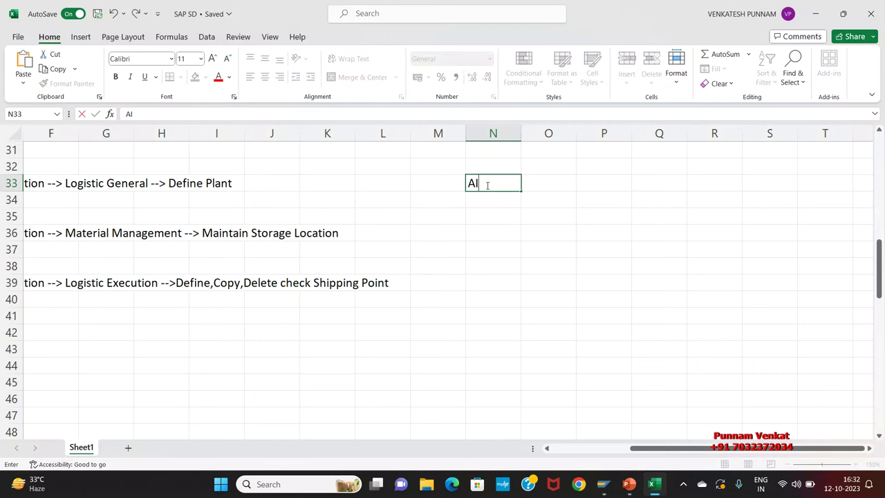
Complete the plant code AITP in cell N33 and enter Tirupati Plant in cell O33
key("Tab")
type("TI")
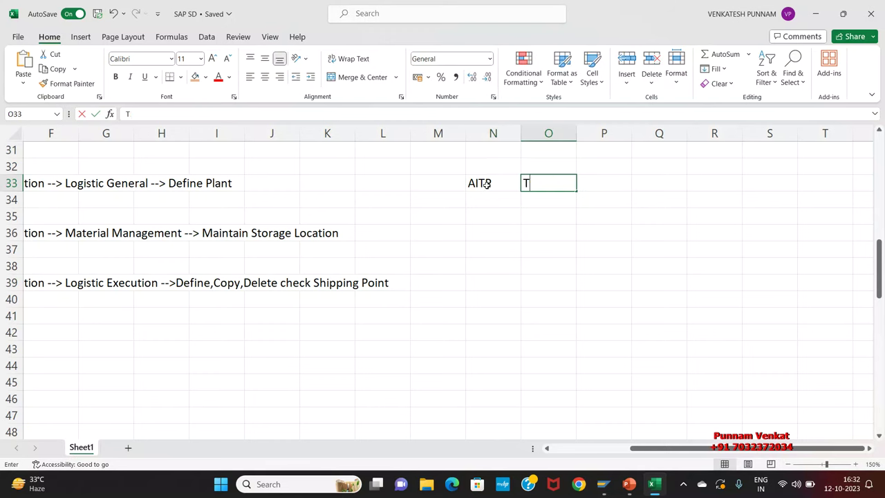
type("irupati Plant")
key("Tab")
Enter the plant code A1VP in cell R33 and Vizag Plant in cell S33
key("Tab")
key("Tab")
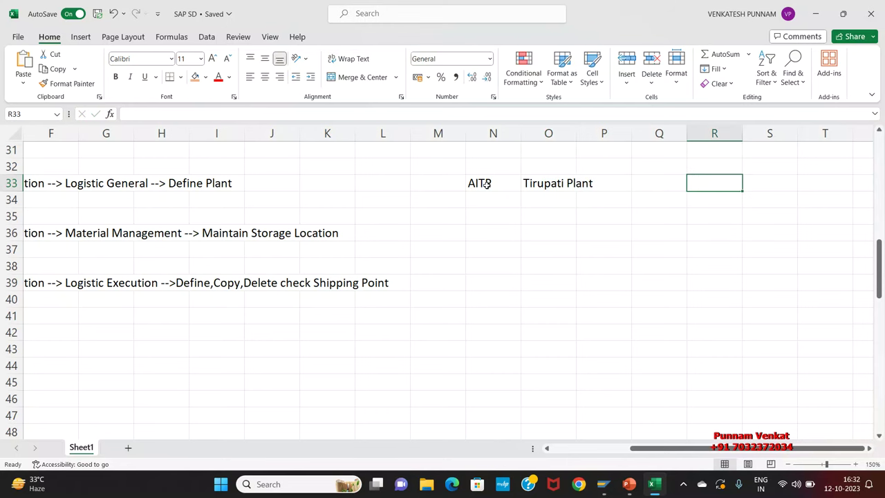
type("A1")
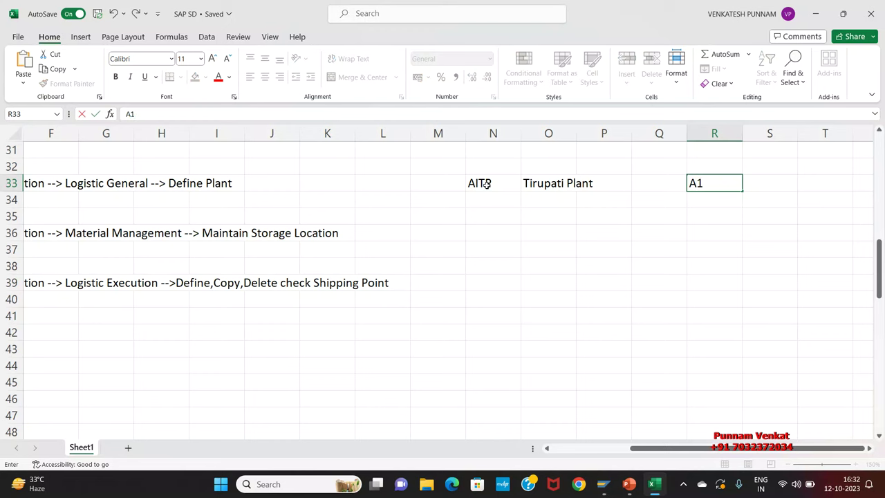
type("VP")
key("Tab")
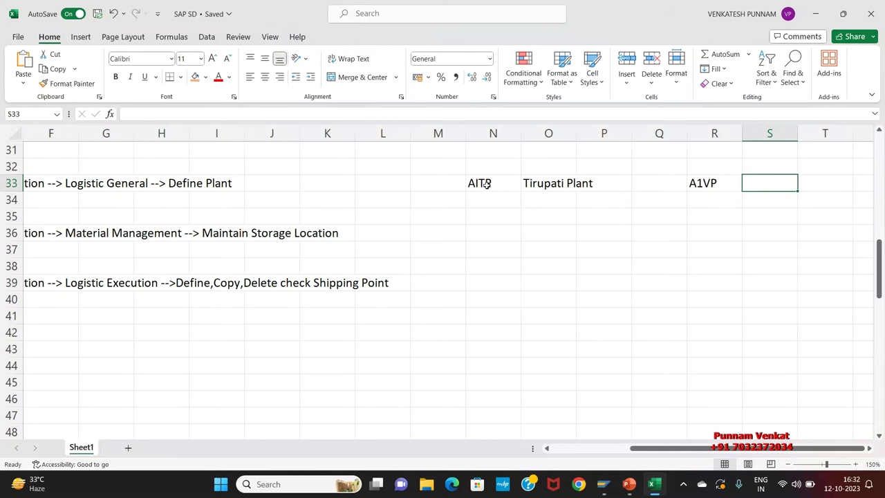
type("V")
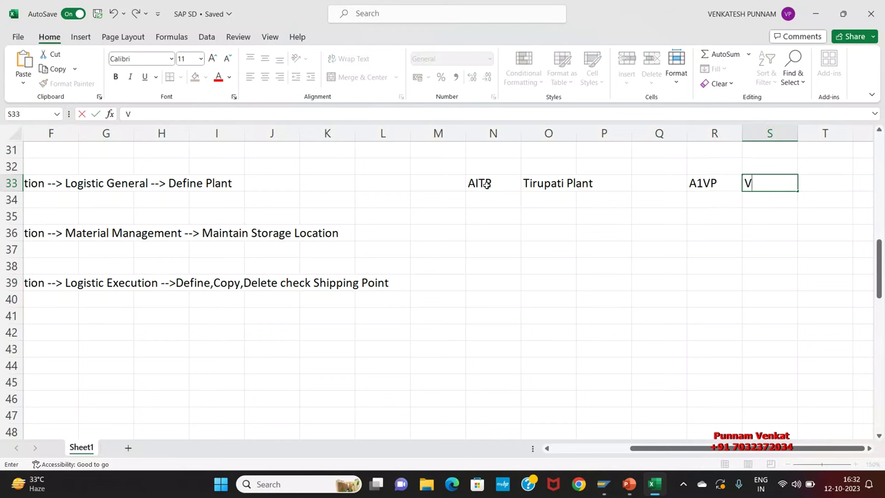
type("izag Plant")
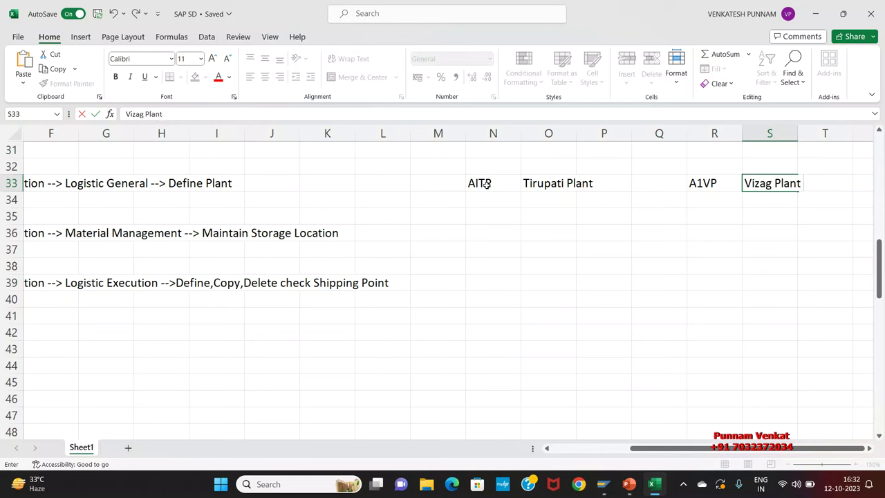
key("Return")
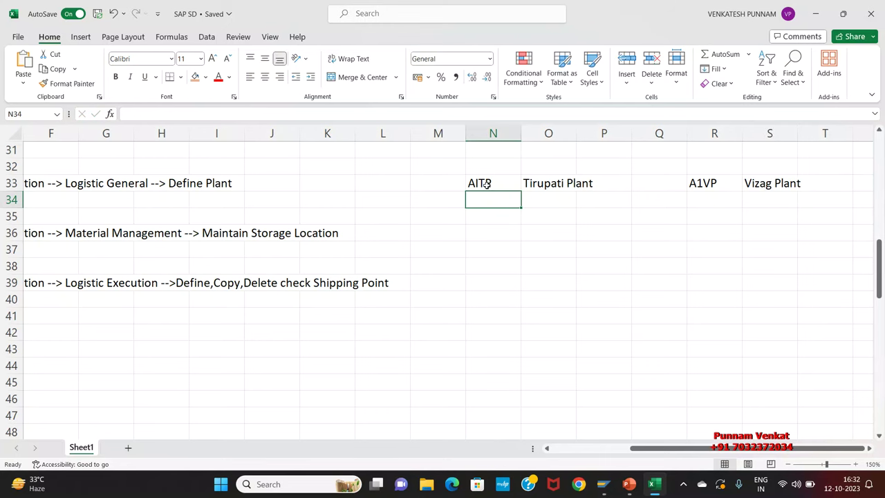
Draw a straight arrow downward from the Tirupati Plant cell O33 to the bottom of row 35
left_click(531, 183)
left_click(80, 37)
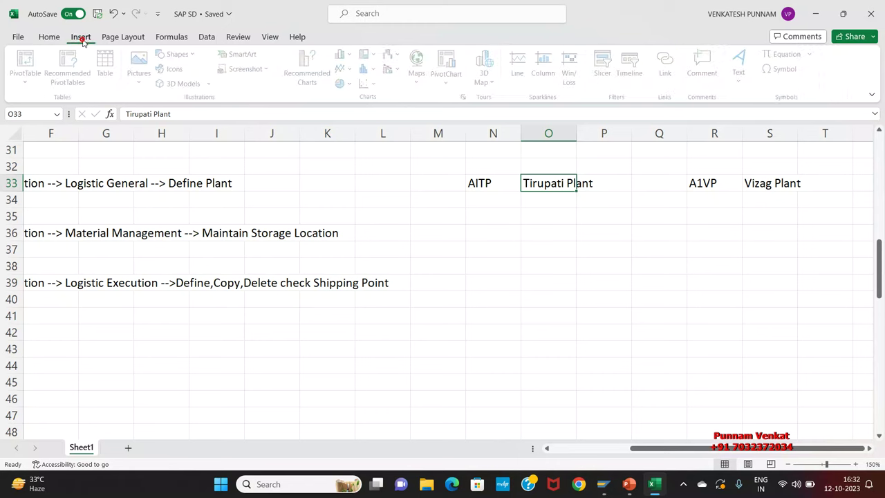
left_click(180, 54)
left_click(184, 84)
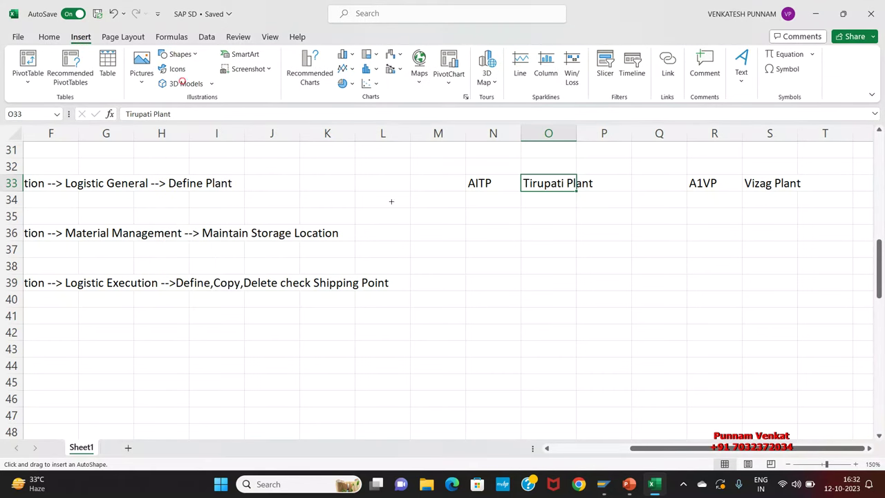
left_click_drag(535, 190, 535, 223)
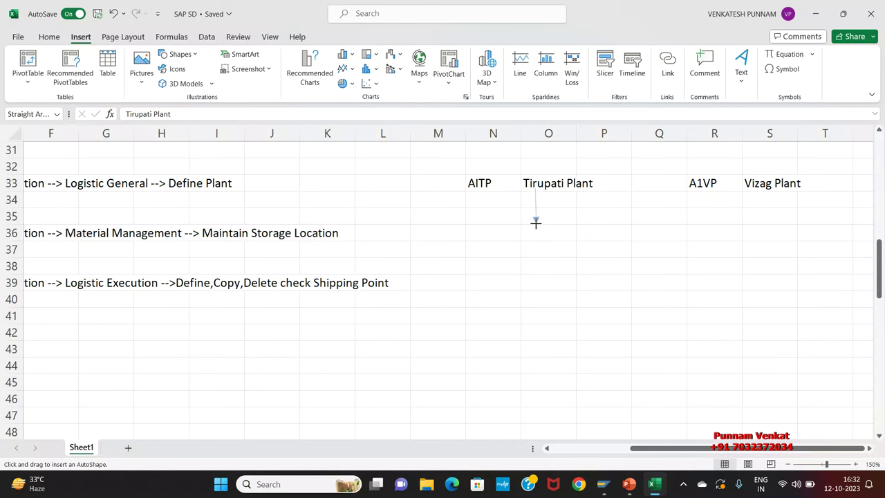
Select cell O36 for the storage locations, copy the three example storage locations from the PowerPoint slide and return to Excel
left_click(537, 234)
key("alt+Tab")
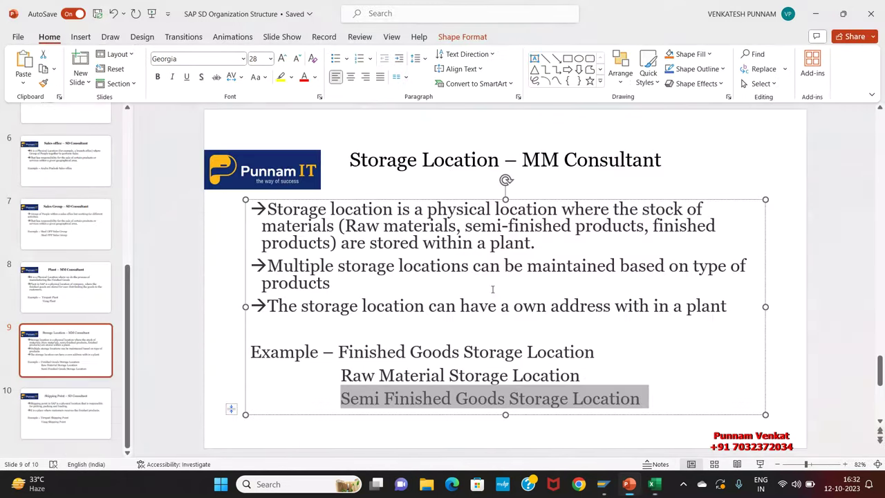
left_click_drag(645, 401, 375, 354)
key("ctrl+c")
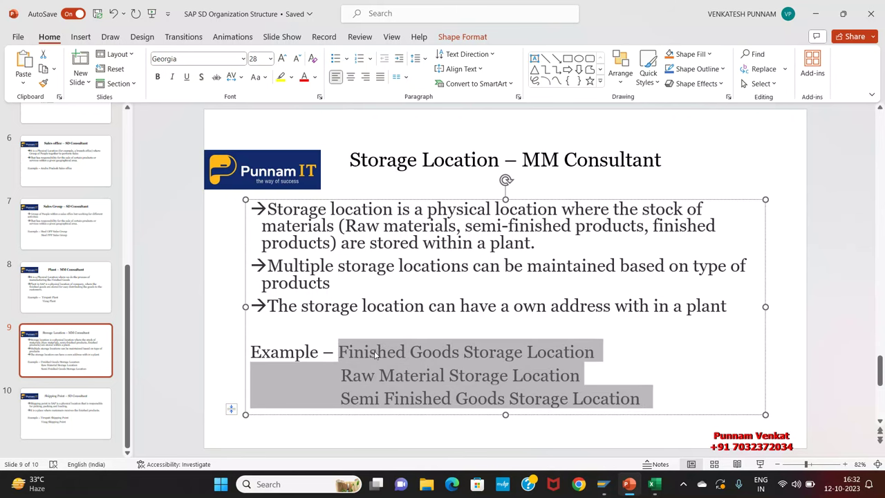
key("alt+Tab")
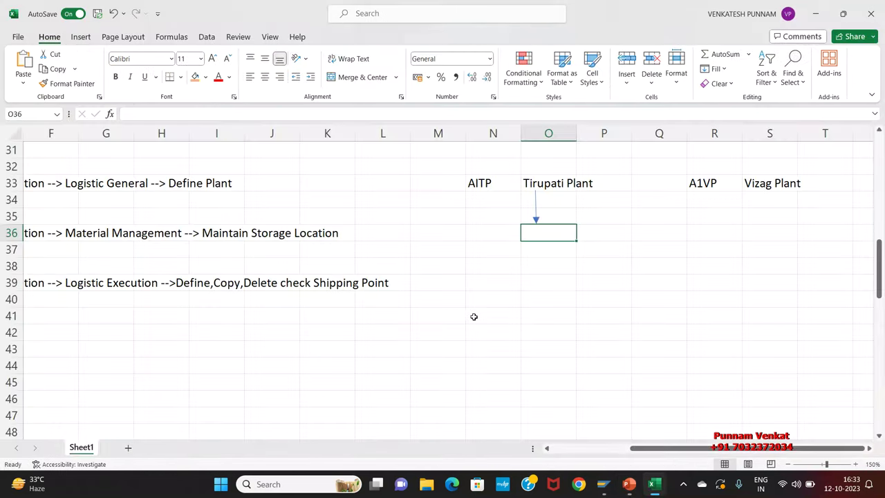
Paste the three storage location names at O36, give them cell N33's formatting and line them up in O36:O38
key("ctrl+v")
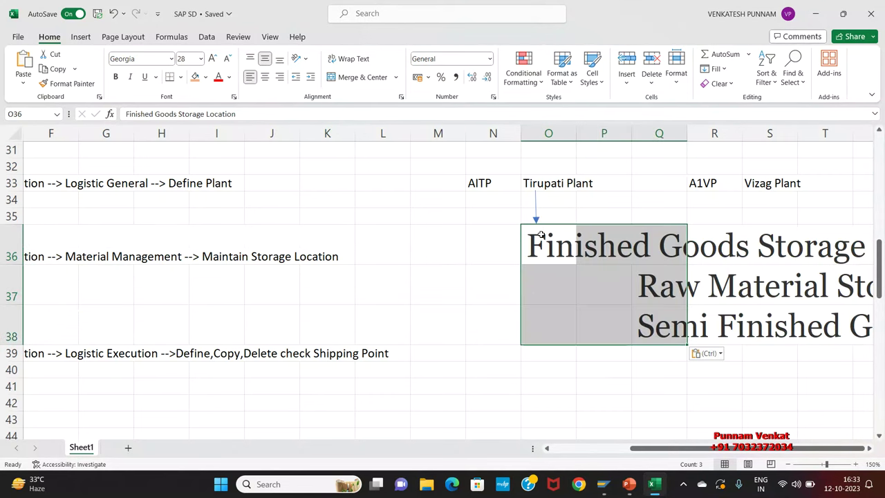
left_click(481, 181)
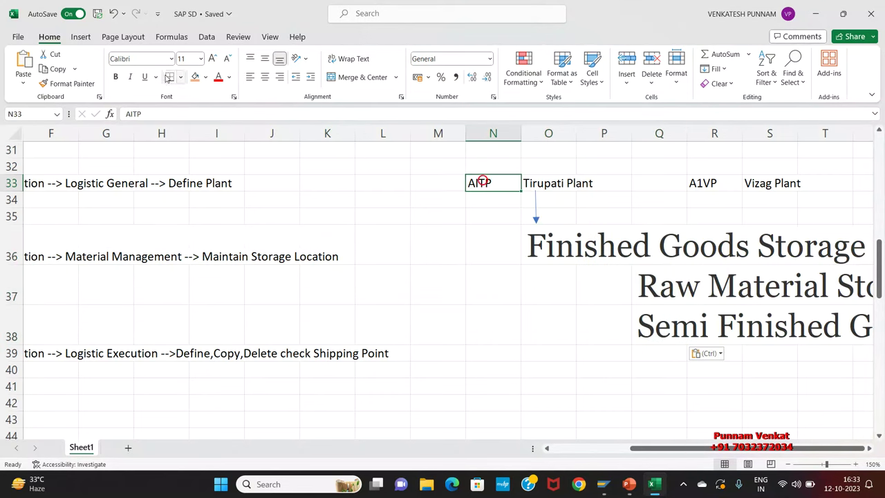
left_click(78, 83)
left_click_drag(546, 248, 650, 336)
left_click(598, 337)
left_click_drag(642, 250, 546, 271)
left_click(541, 286)
left_click(543, 247)
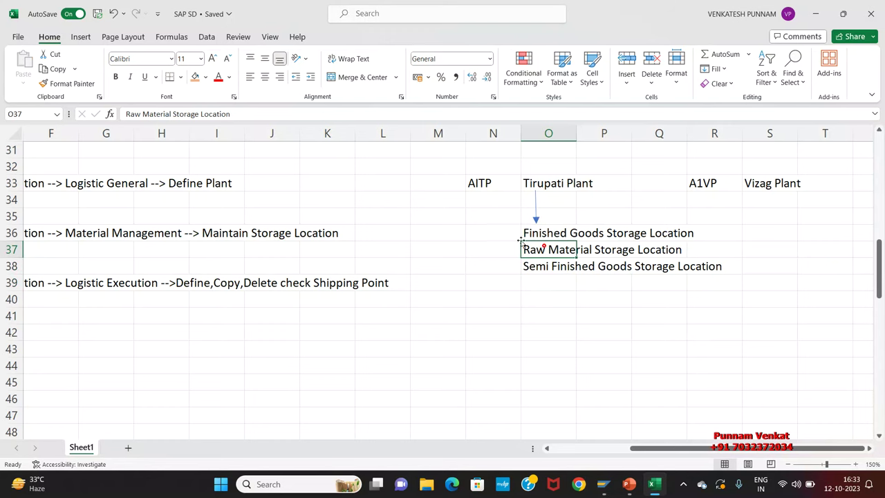
Enter the storage location code AFSL in cell N36, beside Finished Goods Storage Location
left_click(492, 232)
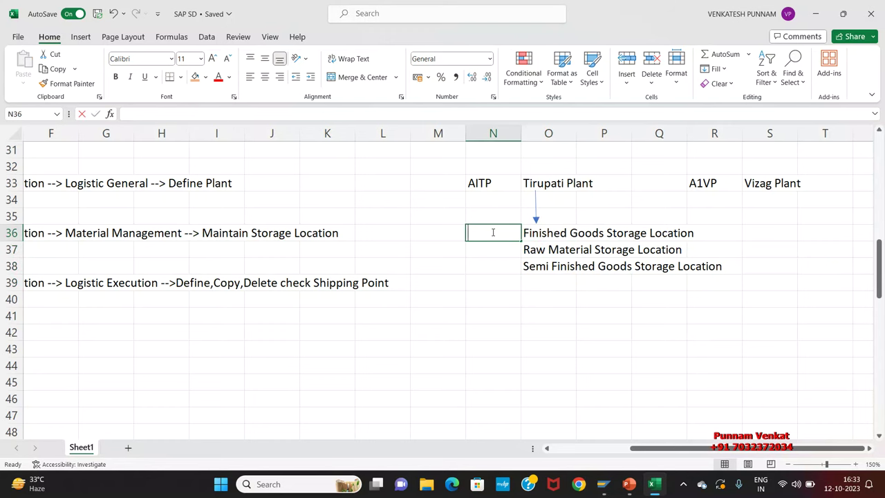
type("A1")
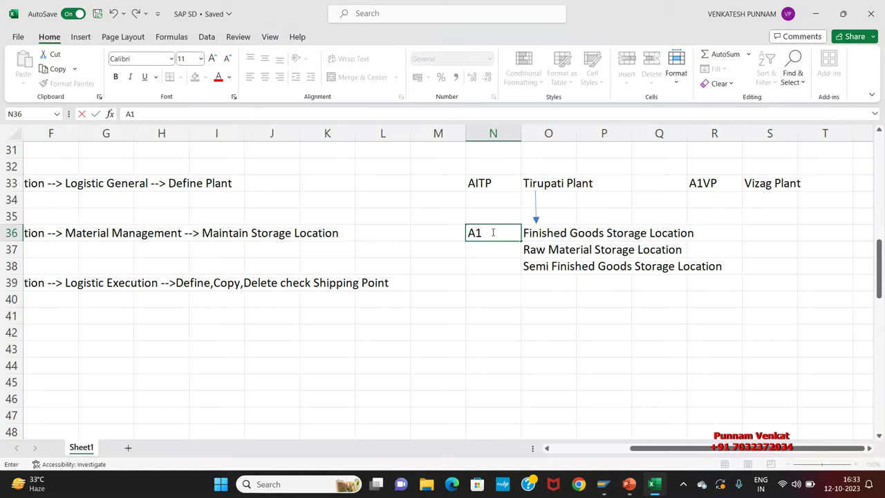
key("BackSpace")
type("FSL")
key("Return")
Enter the codes ARSL in N37 for the raw material location and ASSL in N38 for the semi-finished goods location
type("AF")
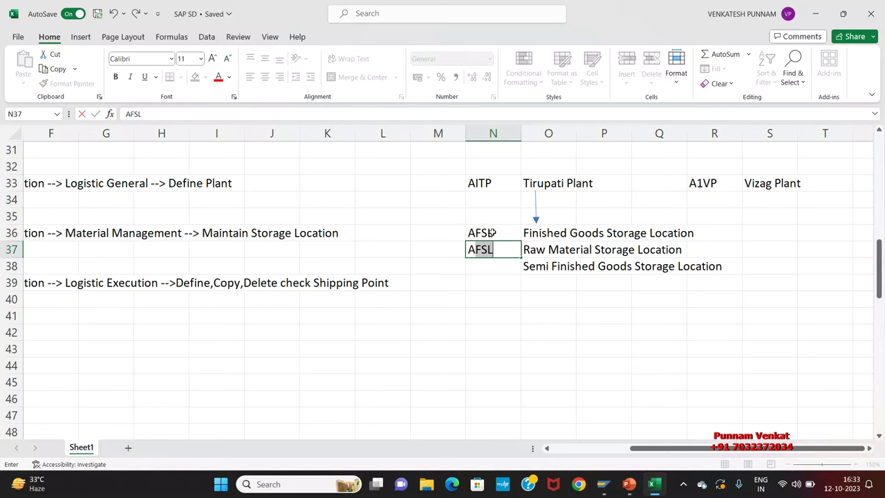
key("BackSpace")
key("BackSpace")
type("RSL")
key("Return")
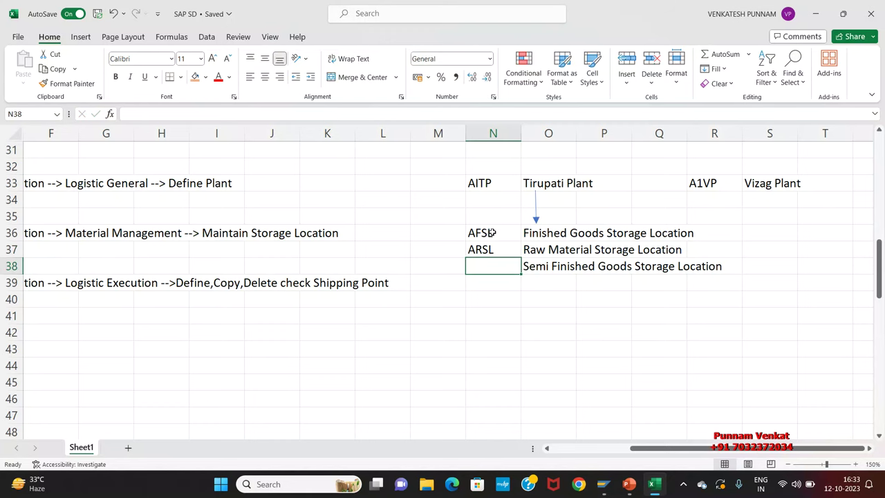
type("AS")
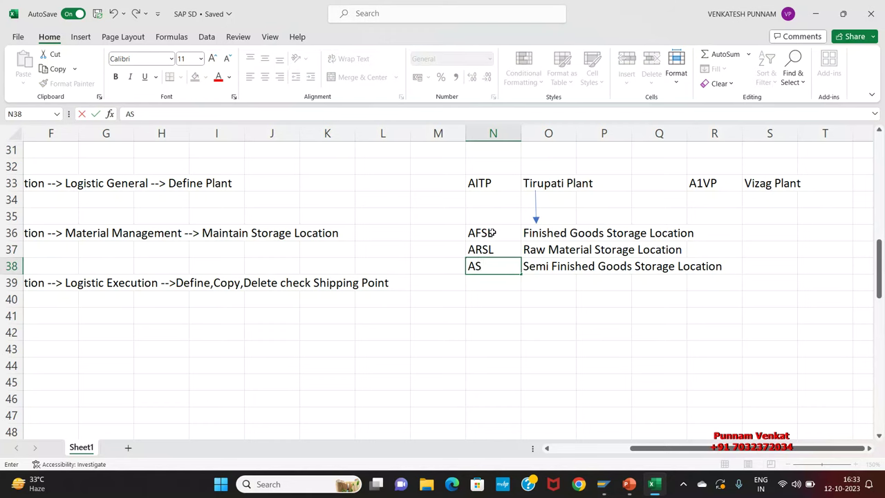
type("SL")
key("Return")
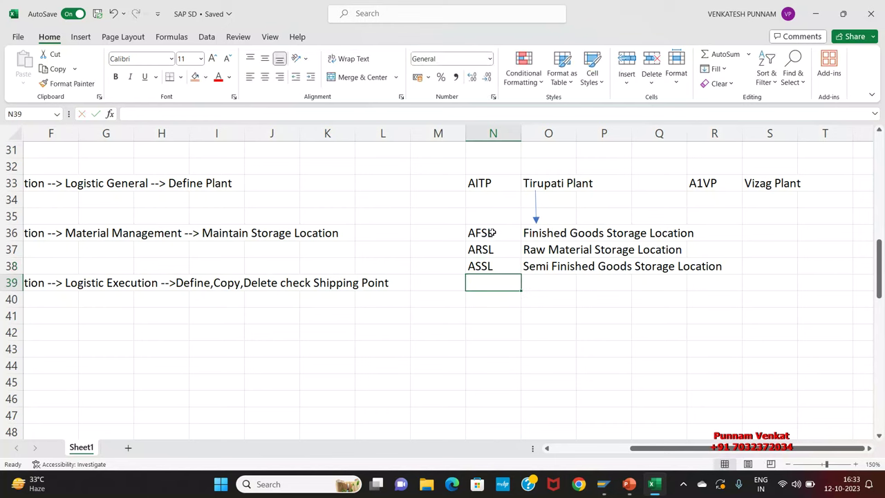
Draw a straight arrow about 0.99 cm long from plant code AITP in N33 down to AFSL in N36
left_click(480, 183)
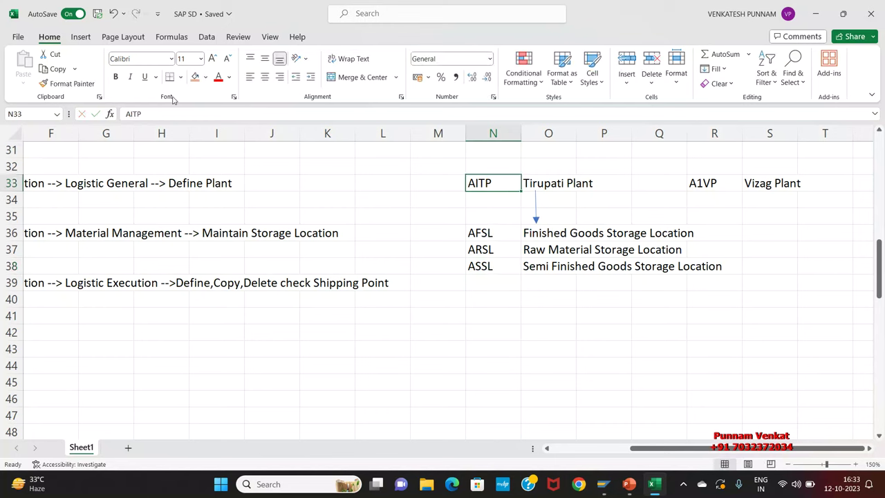
left_click(80, 37)
left_click(181, 54)
left_click(184, 84)
mouse_move(477, 192)
left_mouse_down()
mouse_move(478, 223)
mouse_move(499, 274)
mouse_move(692, 271)
left_mouse_up()
left_click(492, 233)
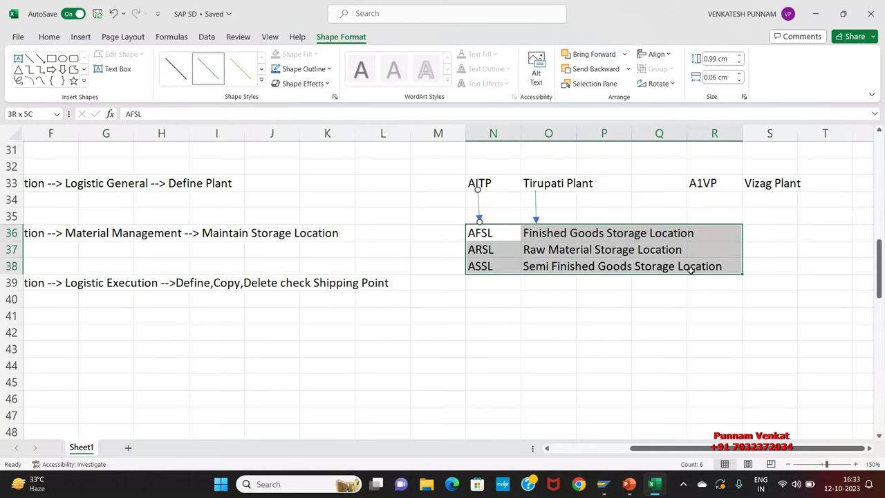
Widen column Q to fit the location names and copy the storage location block N36:Q38 to R36, under plant A1VP
left_click_drag(687, 132, 739, 135)
left_click(682, 253)
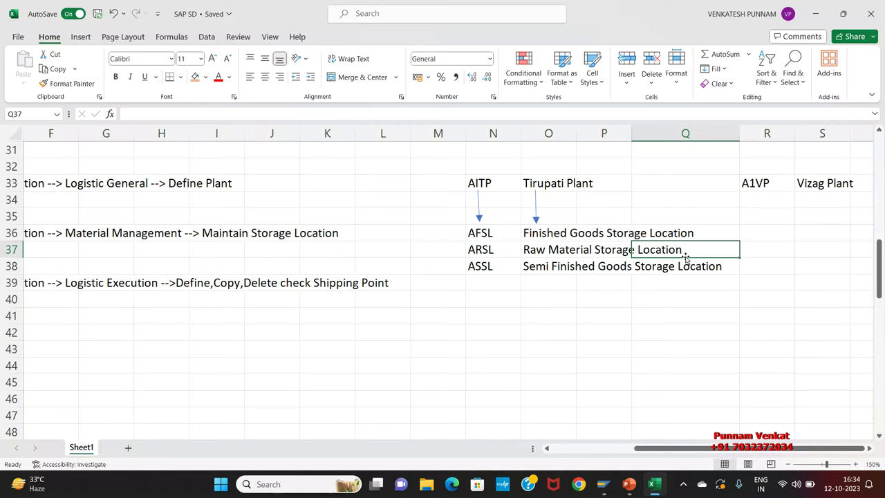
left_click_drag(488, 232, 688, 268)
key("ctrl+c")
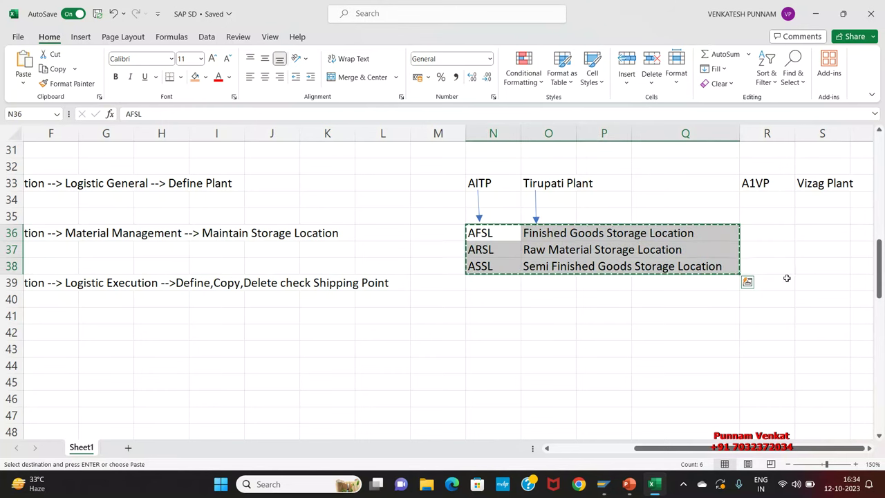
left_click(786, 234)
key("ctrl+v")
left_click(780, 286)
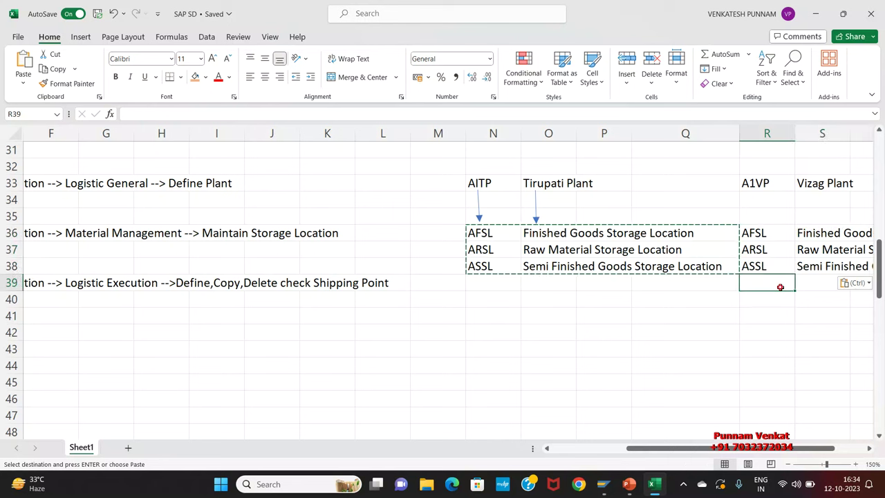
Draw straight arrows about 0.88 cm and 0.89 cm long from A1VP and Vizag Plant down to their storage locations
key("Right")
key("Right")
key("Right")
key("Right")
left_click(81, 36)
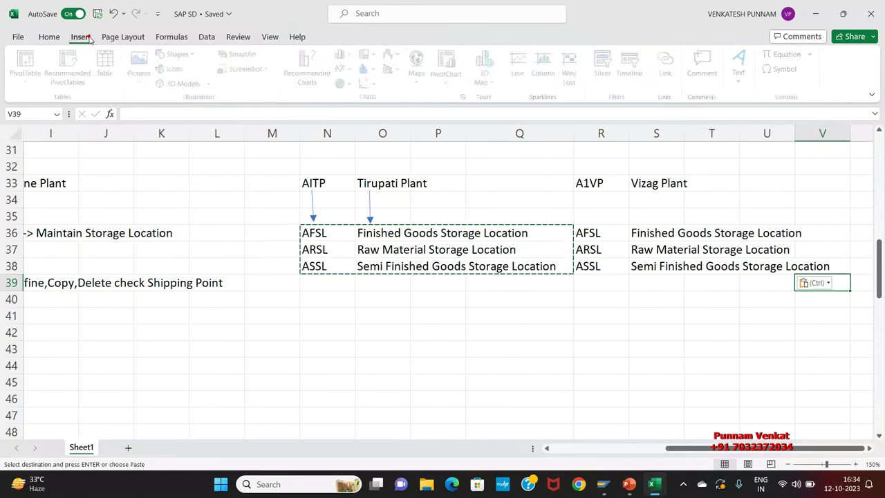
left_click(179, 54)
left_click(184, 81)
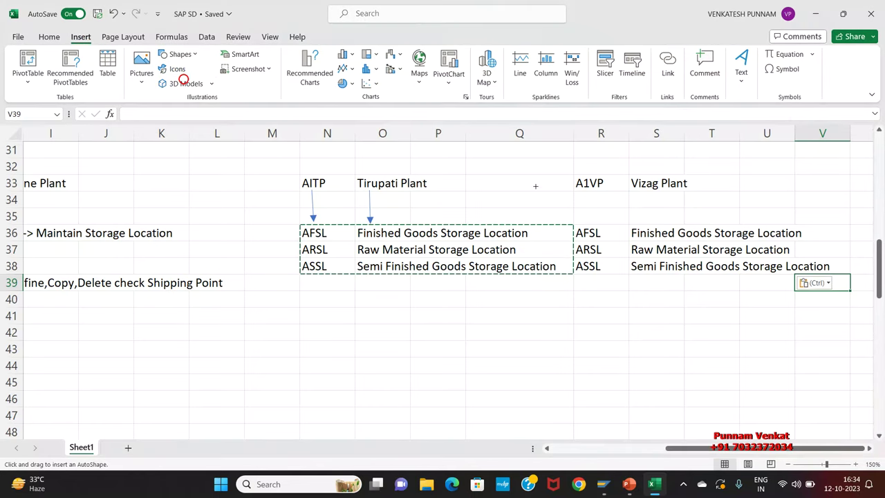
left_click_drag(586, 189, 586, 219)
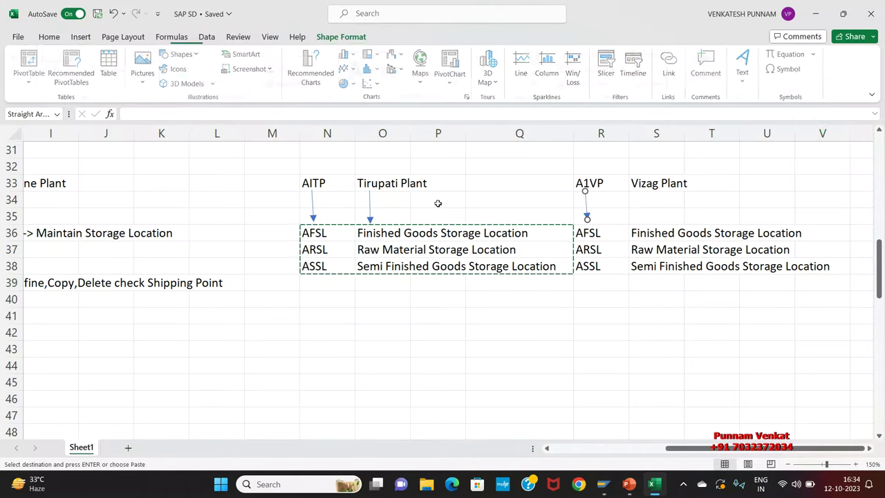
left_click(40, 58)
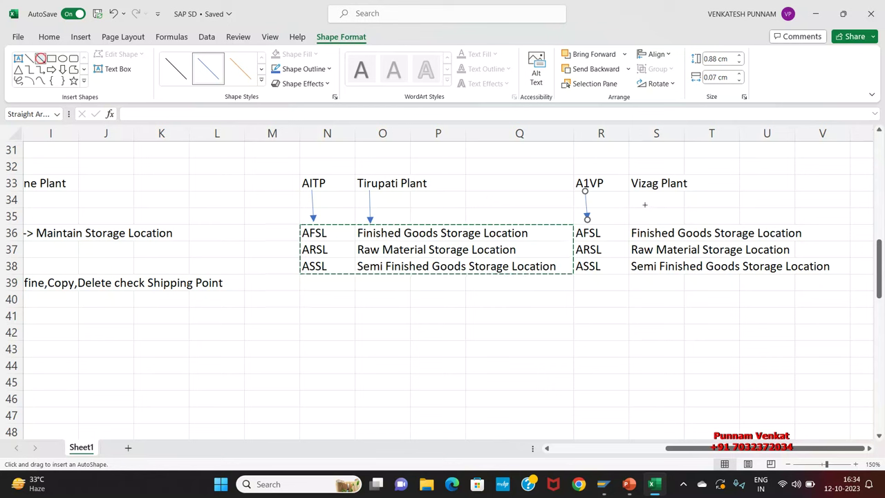
left_click_drag(653, 190, 654, 220)
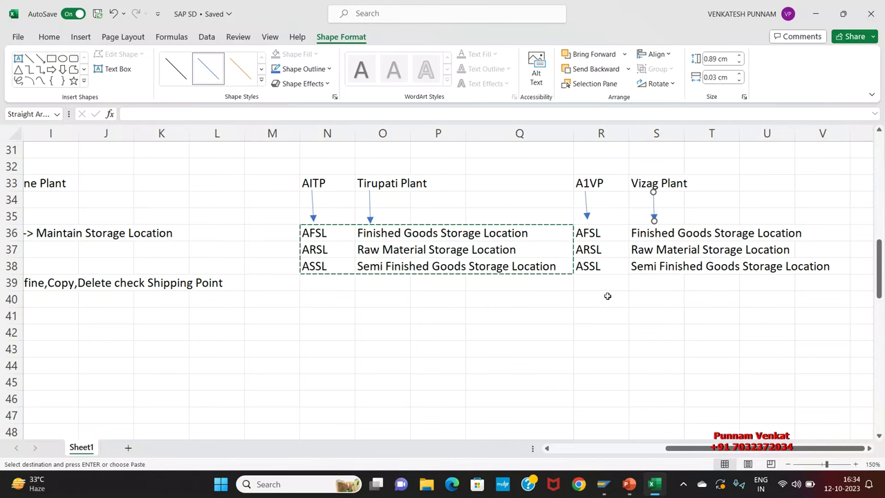
left_click(607, 296)
left_click(514, 301)
Review the plant and storage location sketch in N33:V38 and read through the Maintain Storage Location path in row 36
left_click_drag(323, 180, 810, 270)
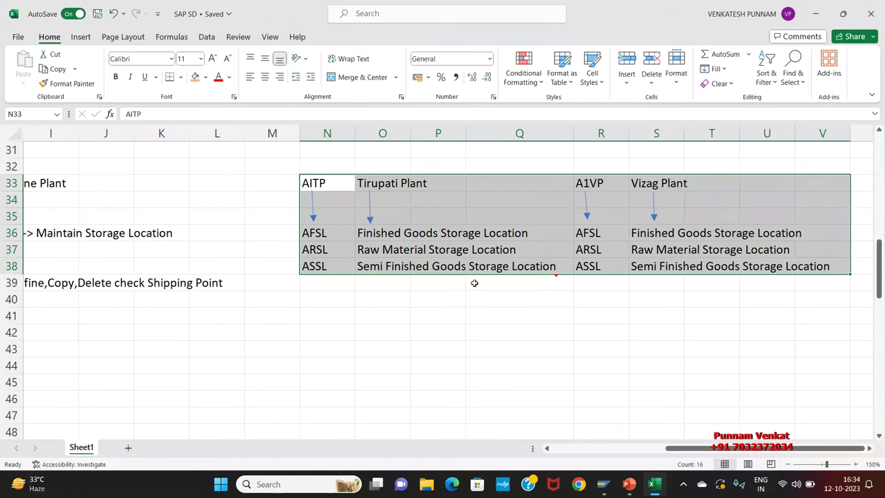
left_click_drag(307, 233, 772, 270)
left_click(376, 322)
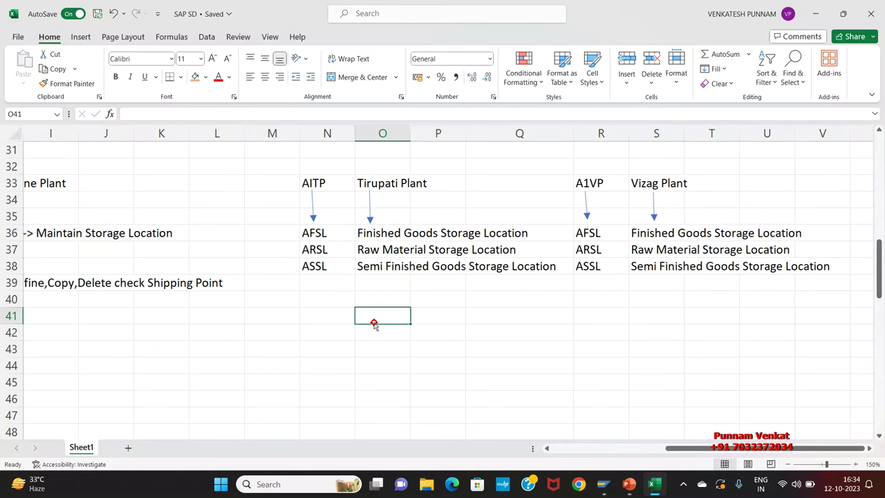
key("Home")
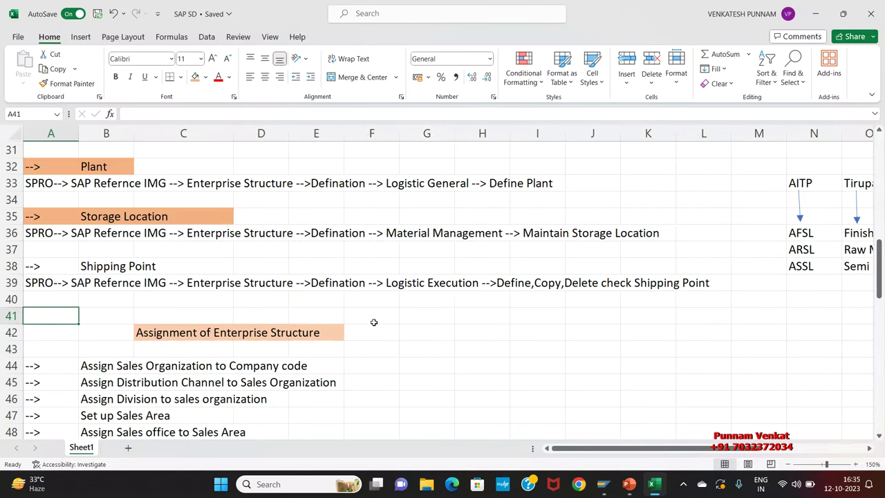
left_click(36, 249)
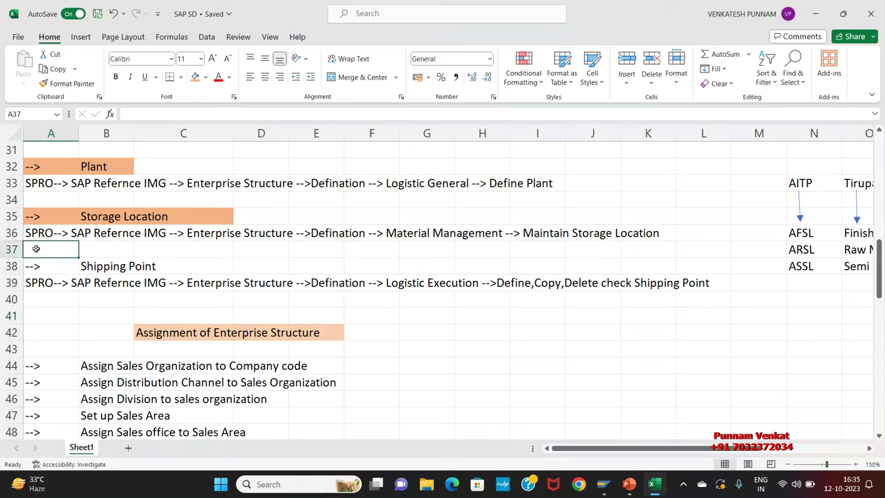
left_click(102, 242)
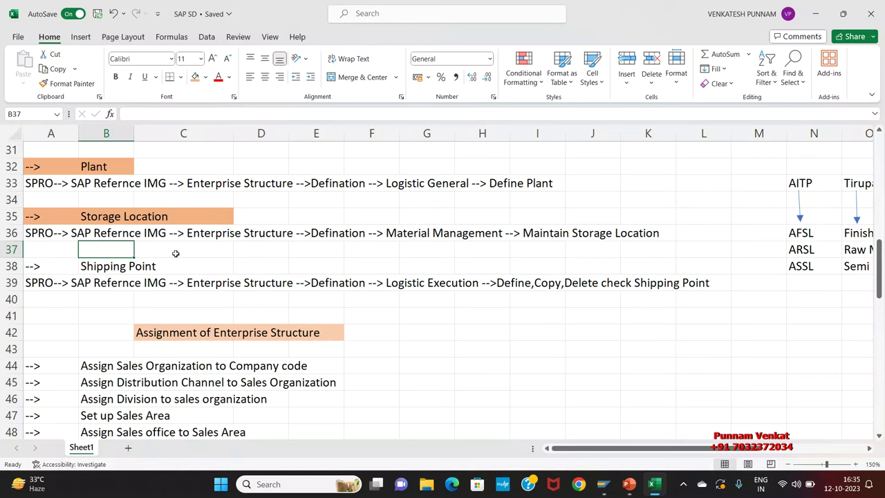
left_click(211, 245)
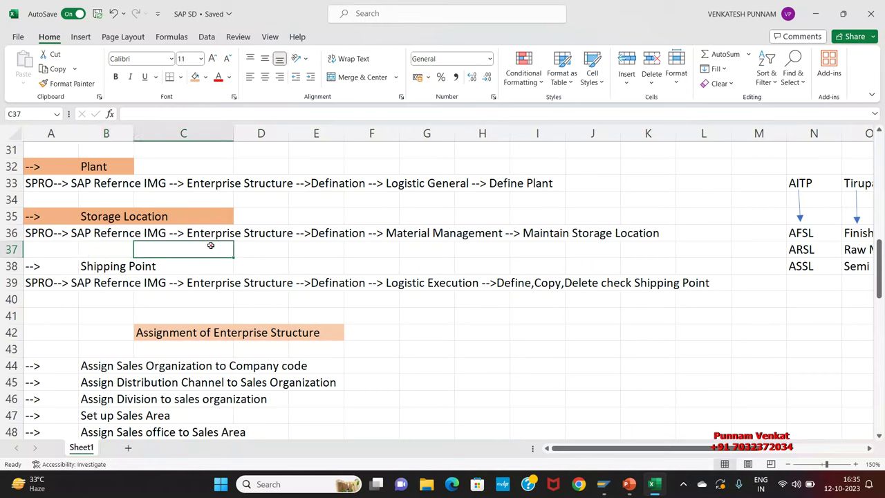
left_click(316, 248)
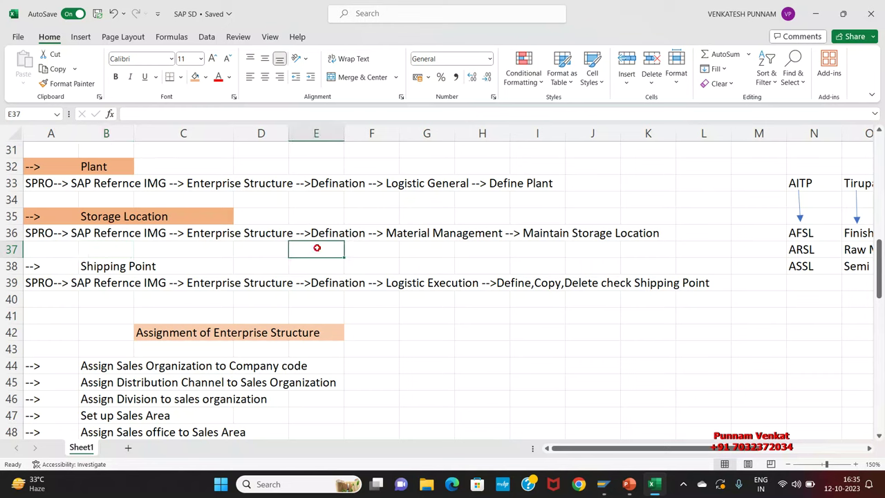
left_click(413, 250)
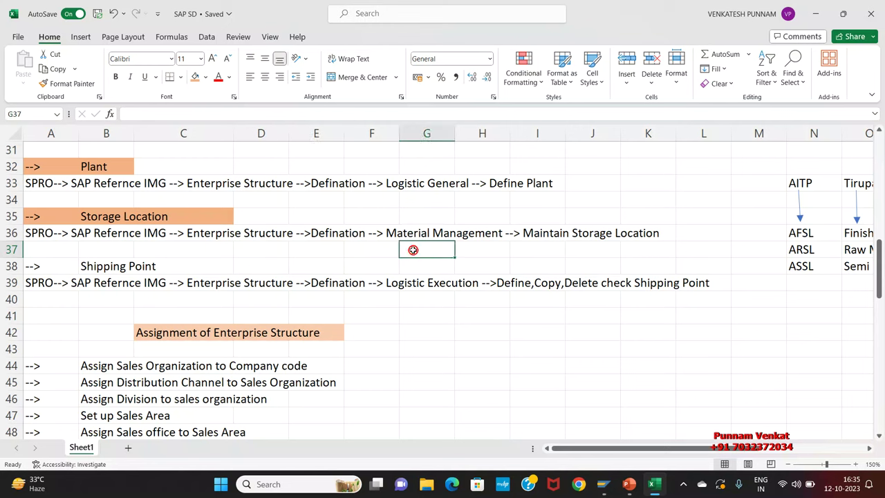
left_click(547, 250)
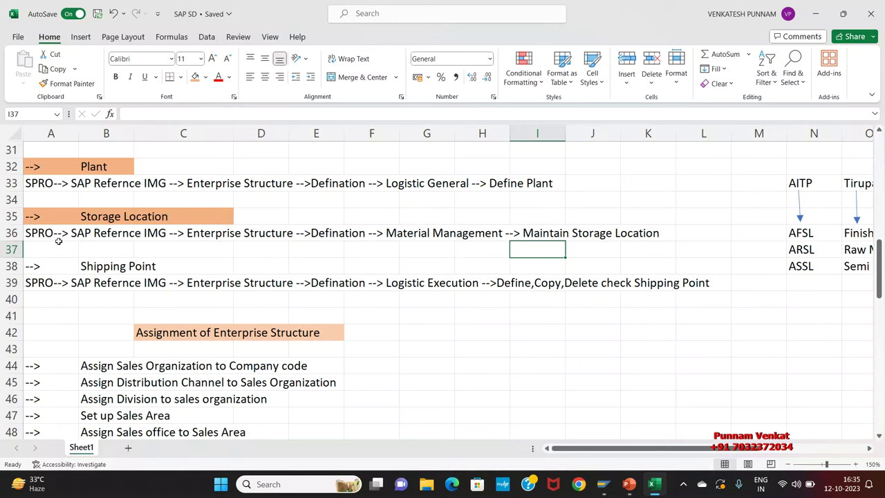
left_click(24, 232)
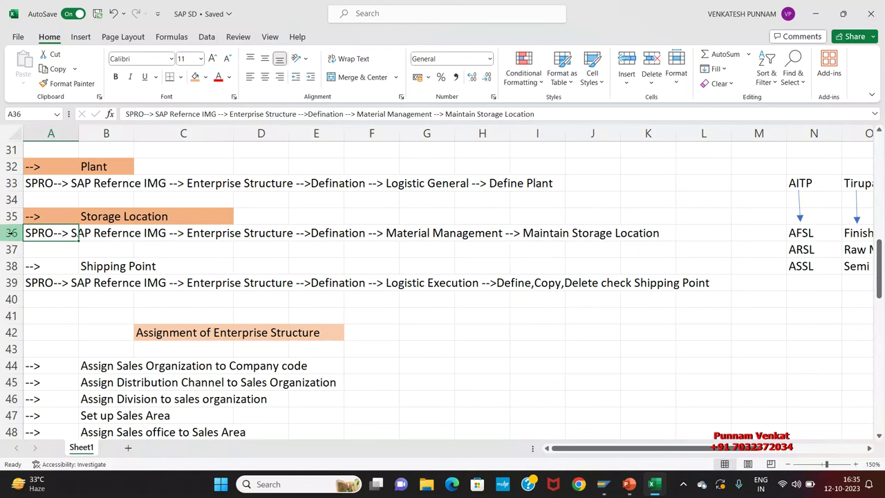
left_click(16, 233)
Recheck the storage location codes under both plants and return to the Storage Location path in cell A36
left_click(773, 299)
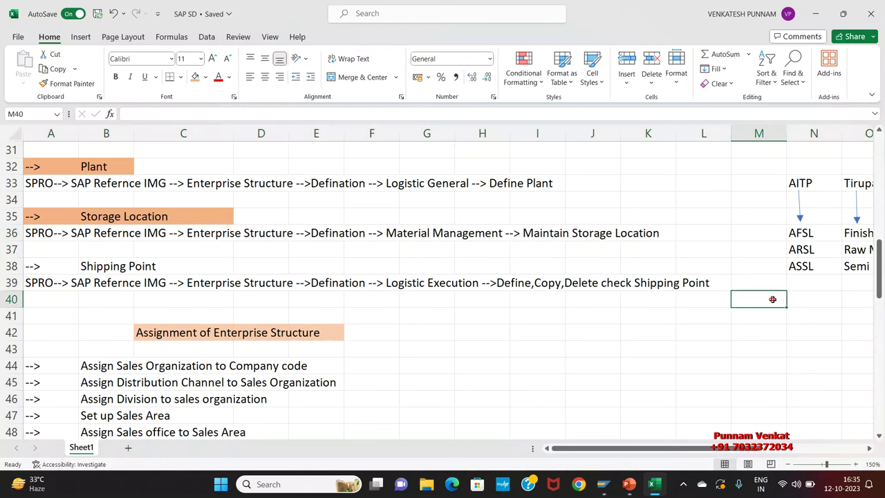
key("Right")
key("Right")
key("Right")
key("Right")
key("Right")
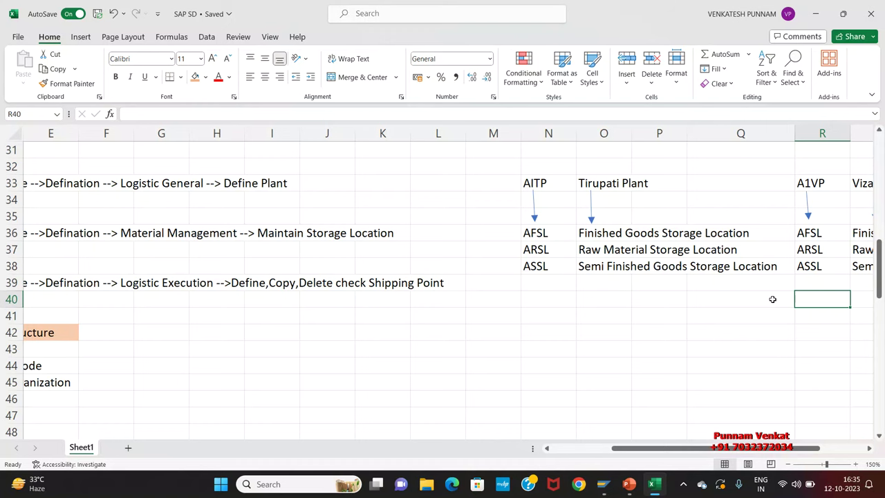
key("Left")
key("Left")
key("Left")
key("Left")
key("Left")
key("Left")
key("Left")
key("Left")
key("Left")
key("Left")
key("Left")
key("Left")
key("Left")
key("Left")
key("Left")
key("Left")
key("Left")
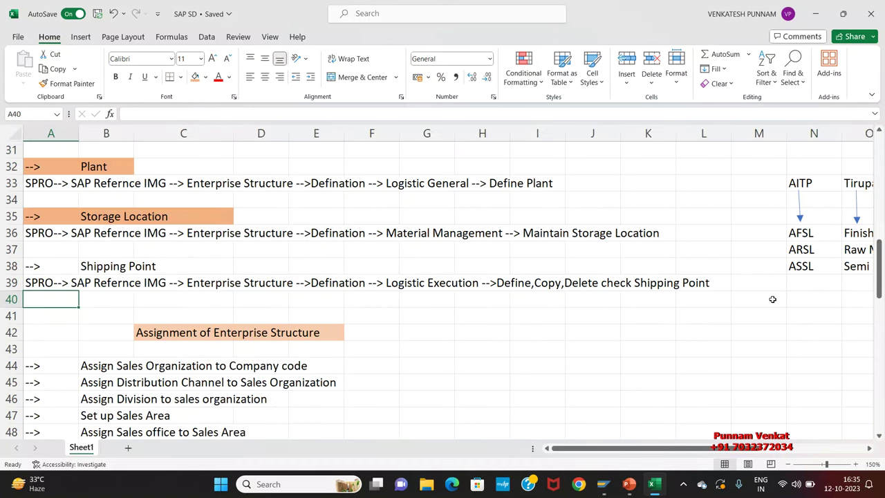
key("Up")
key("Up")
key("Up")
key("Up")
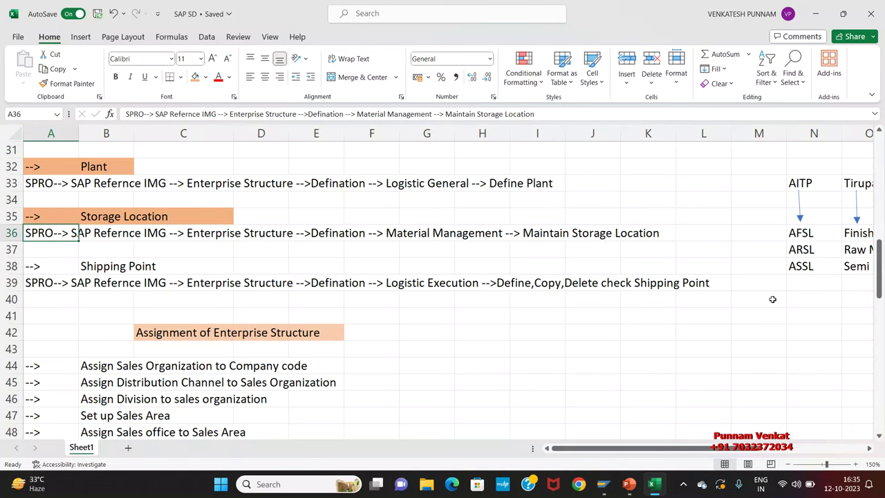
Switch to SAP and go back from Display IMG to the Customizing: Execute Project screen
key("alt+Tab")
key("alt+Tab")
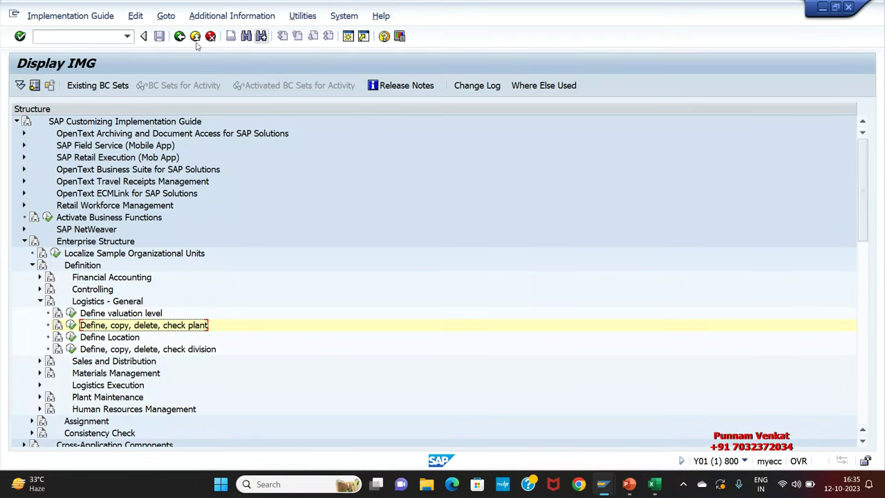
left_click(179, 40)
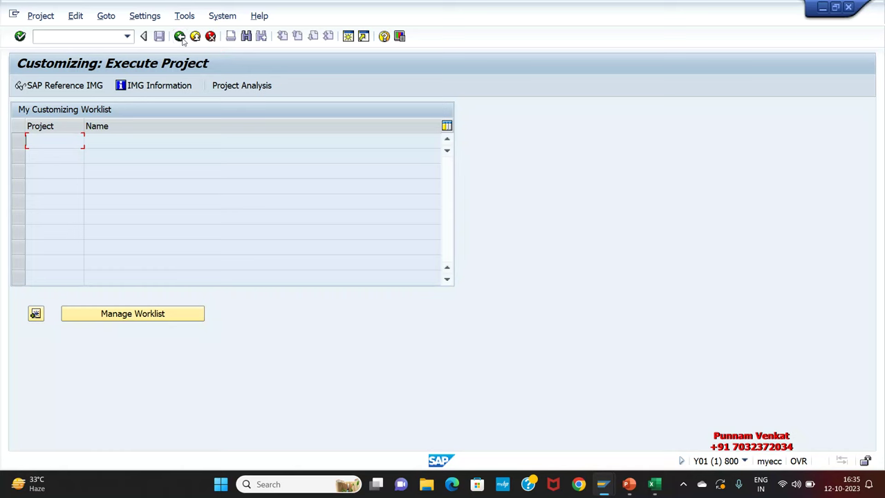
Return to SAP Easy Access, run transaction SPRO, and display the SAP Reference IMG
left_click(179, 36)
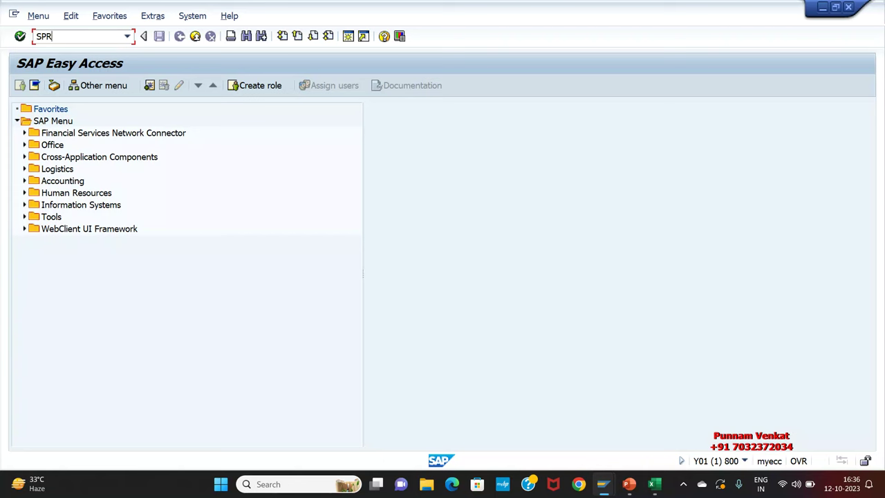
type("SPRO")
key("Return")
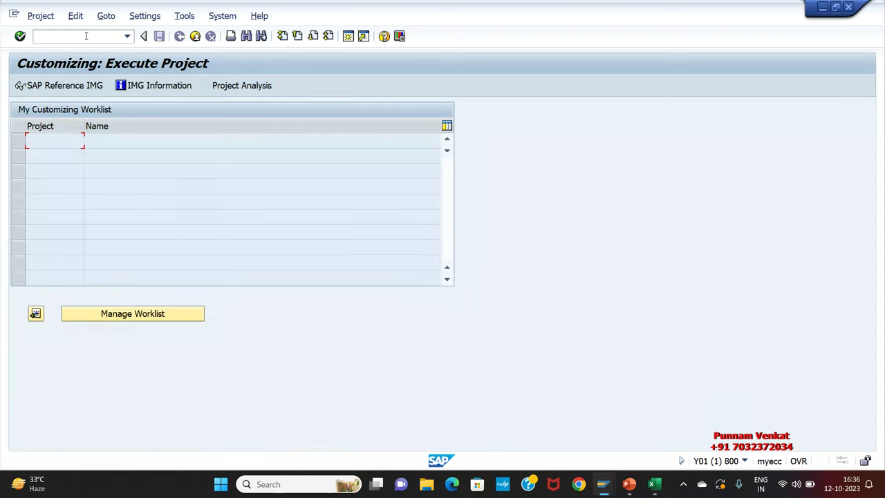
left_click(77, 86)
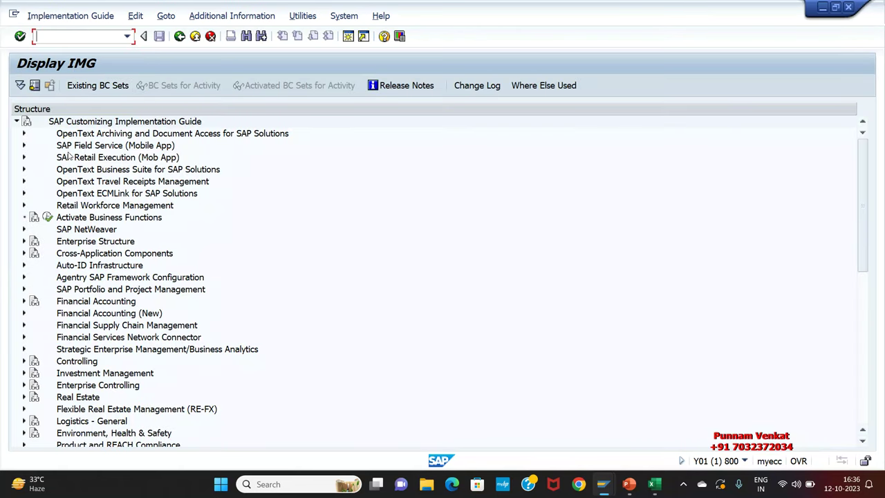
Expand Enterprise Structure, Definition and Materials Management in the IMG structure to reach Maintain storage location
key("Down")
key("Down")
key("Down")
key("Down")
key("Down")
key("Down")
key("Down")
key("Down")
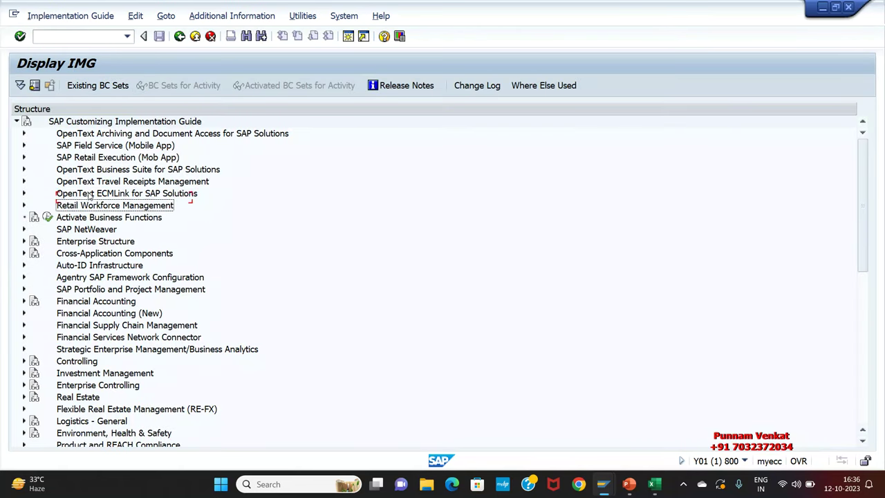
key("Up")
key("Up")
key("Up")
key("Up")
key("Right")
key("Down")
key("Down")
key("Right")
key("Down")
key("Down")
key("Down")
key("Down")
key("Down")
key("Right")
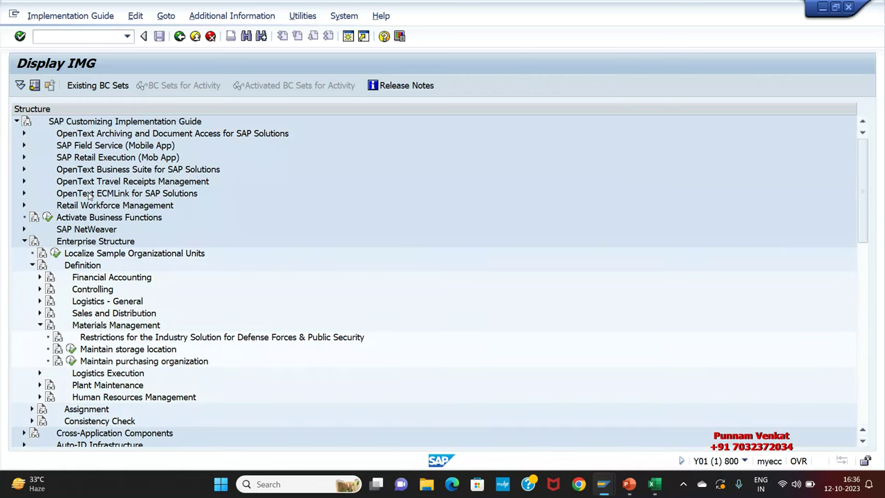
key("Down")
key("Down")
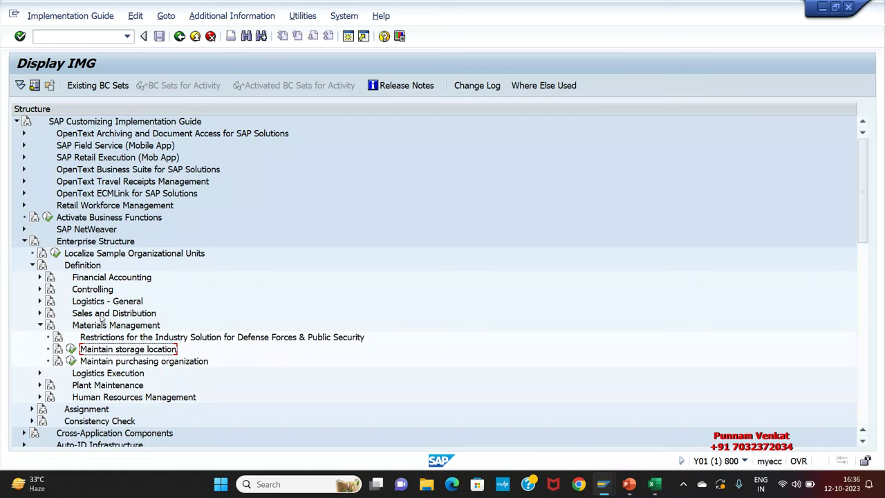
Retrace the path from Enterprise Structure through Definition and Materials Management, and execute the Maintain storage location activity
left_click(77, 240)
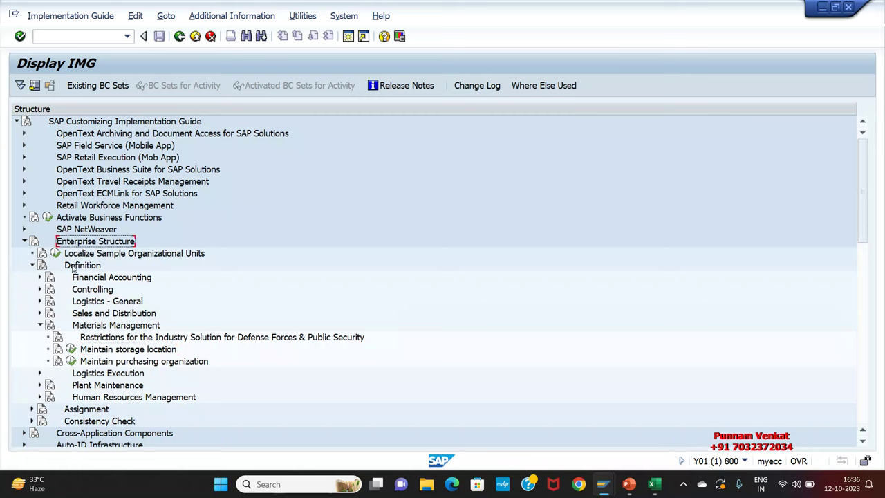
left_click(74, 267)
left_click(102, 325)
left_click(106, 352)
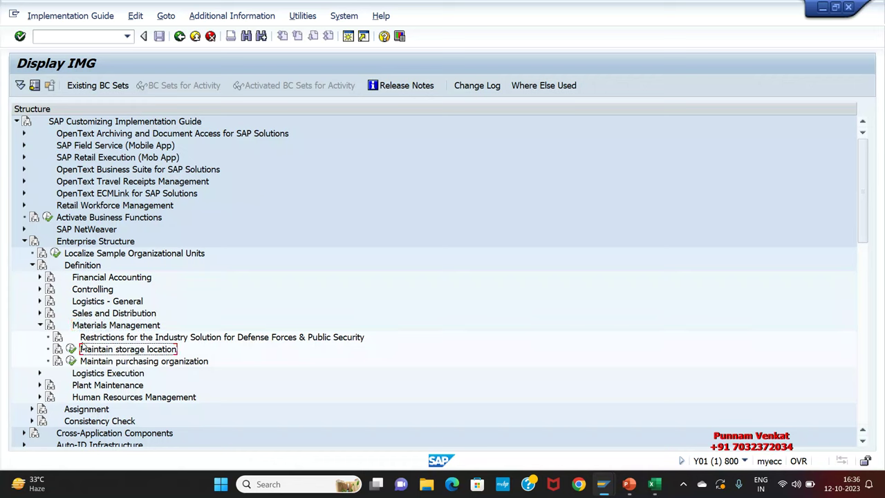
left_click(70, 350)
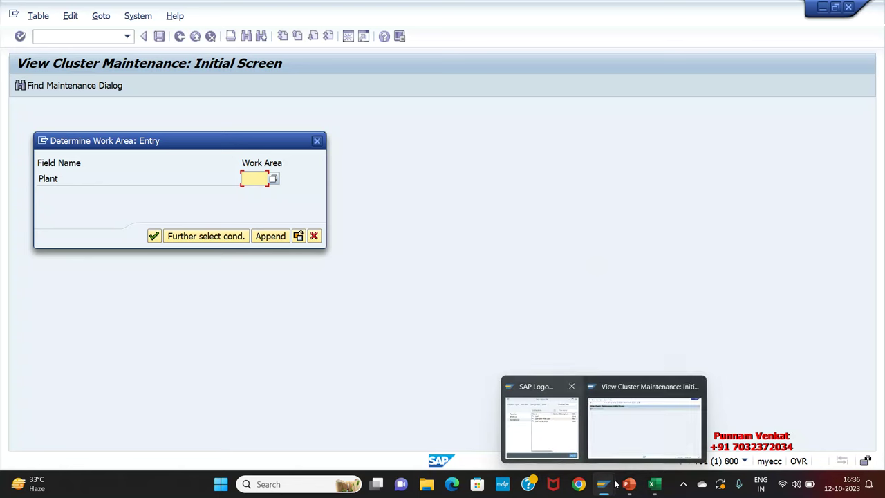
Switch to the Excel storage location sketch and correct the Tirupati plant code in cell N33 to A1TP
left_click(651, 486)
left_click(739, 266)
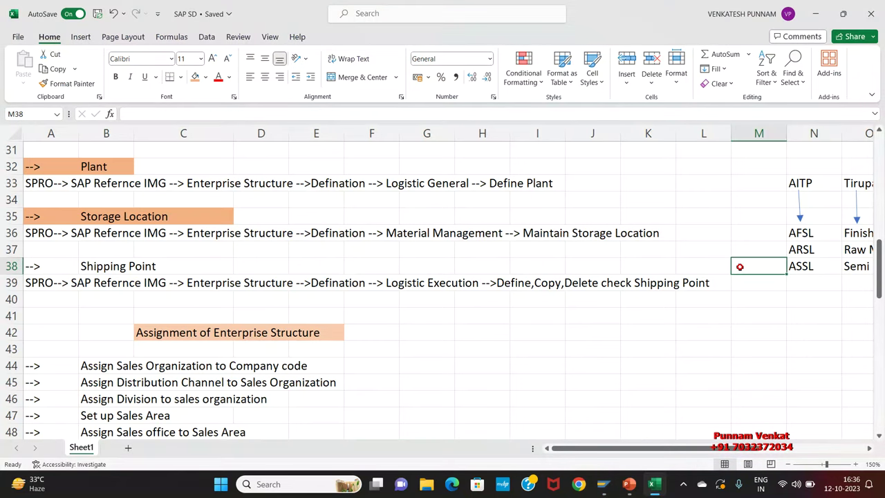
key("Right")
key("Right")
key("Right")
key("Right")
key("Right")
key("Right")
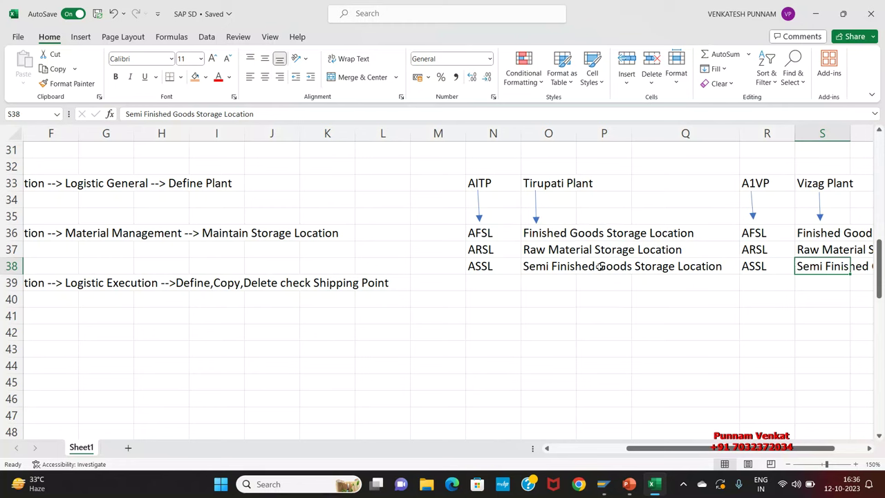
left_click(500, 186)
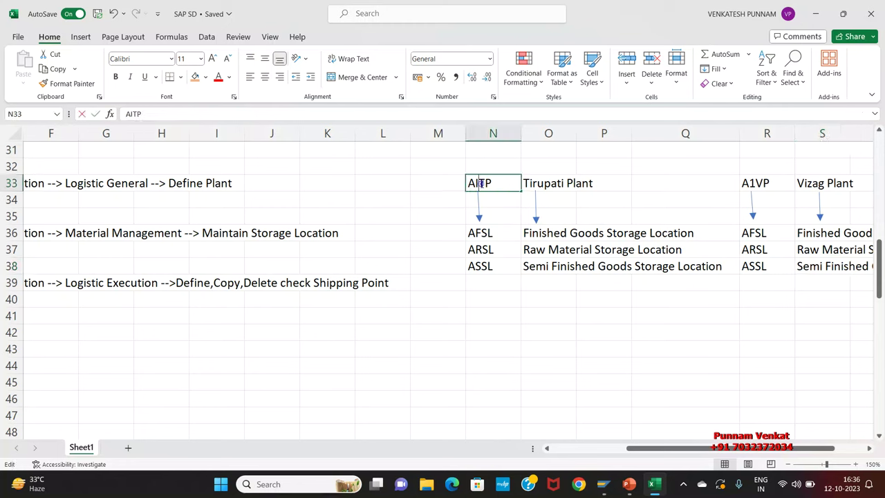
double_click(482, 184)
key("BackSpace")
key("BackSpace")
type("1T")
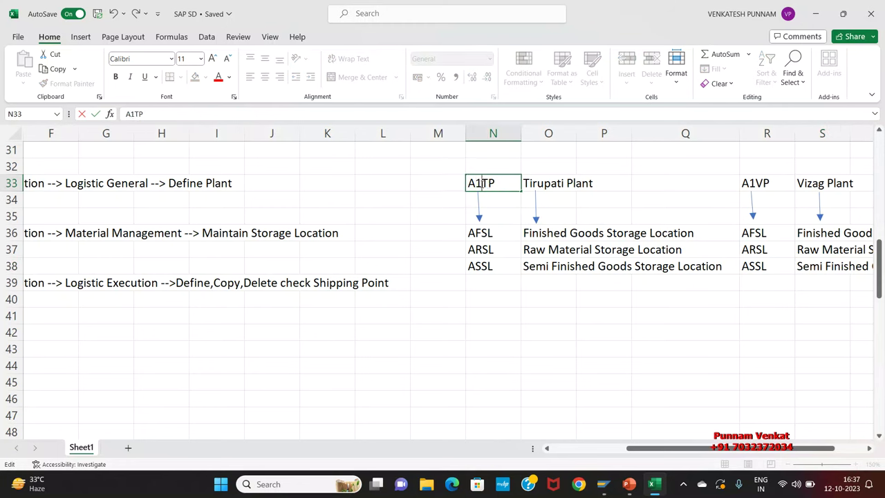
key("Return")
left_click(506, 304)
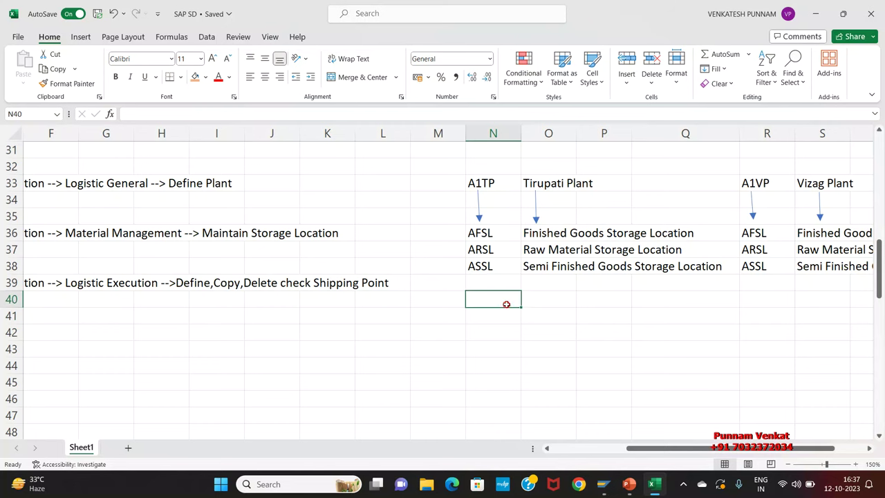
Switch to SAP, clear the Plant work area entry, and run an unrestricted search for plants
key("alt+Tab")
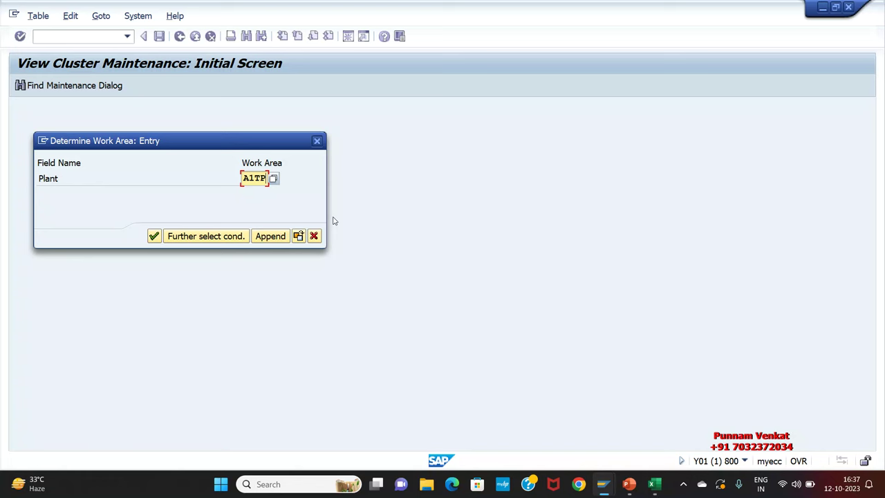
key("BackSpace")
key("BackSpace")
key("BackSpace")
key("BackSpace")
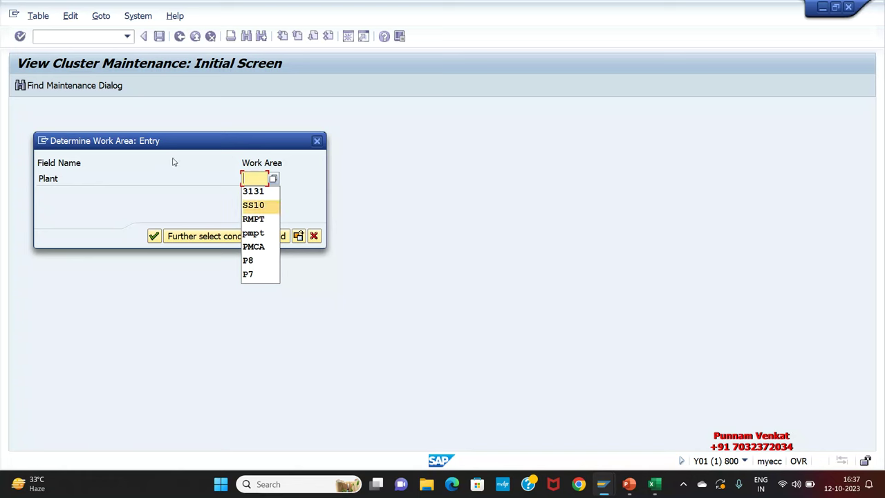
left_click(274, 180)
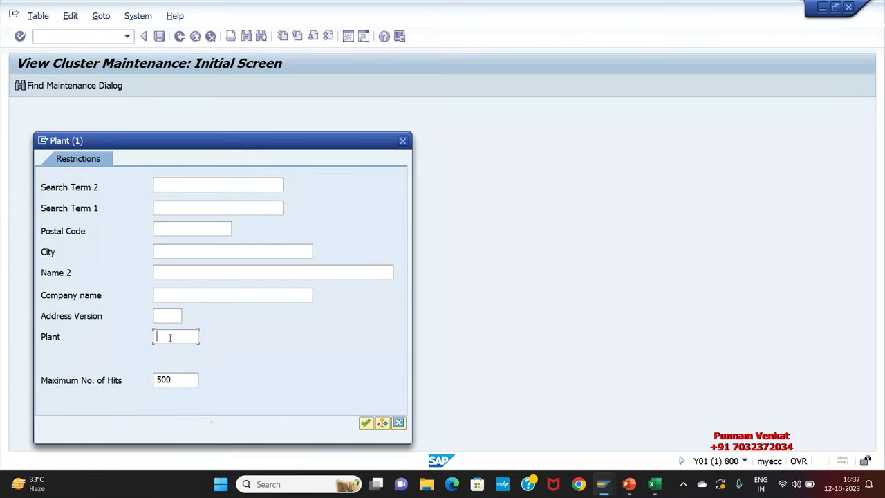
key("Return")
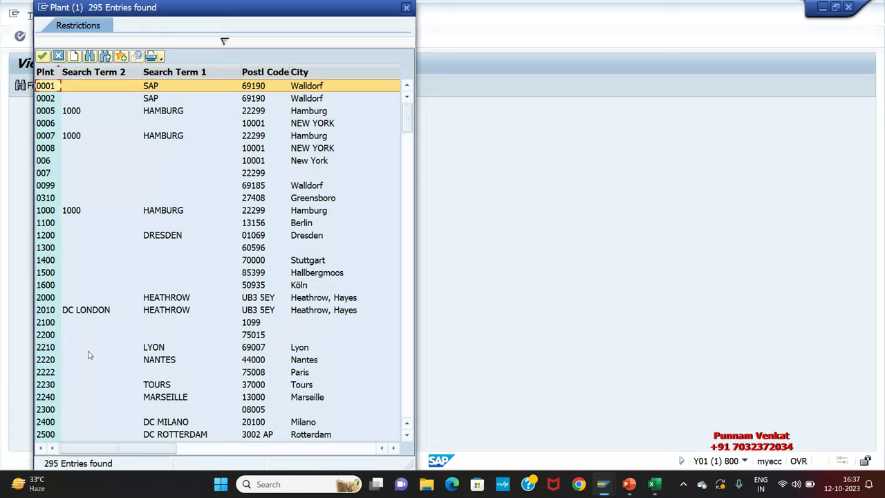
Find plant A1TP in the plant list, choose it as the work area, and open its storage locations
scroll(64, 366, "down", 20)
scroll(92, 367, "down", 20)
scroll(92, 367, "up", 4)
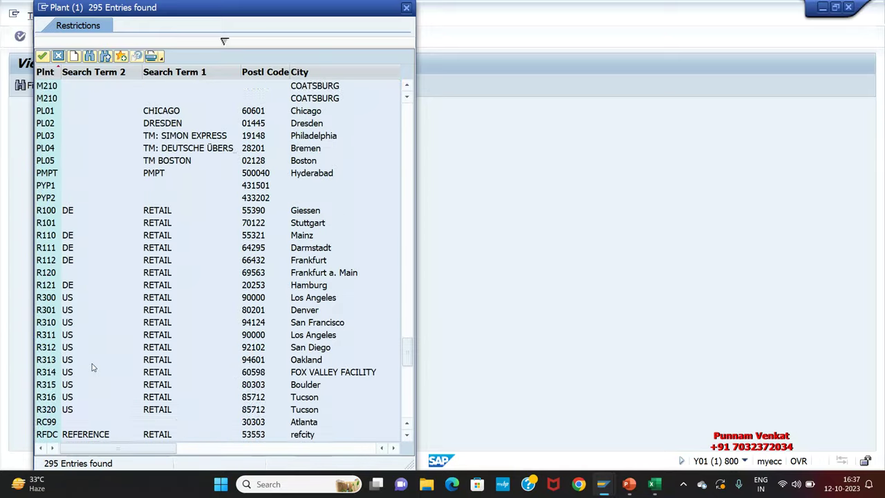
scroll(92, 366, "up", 11)
scroll(44, 360, "up", 12)
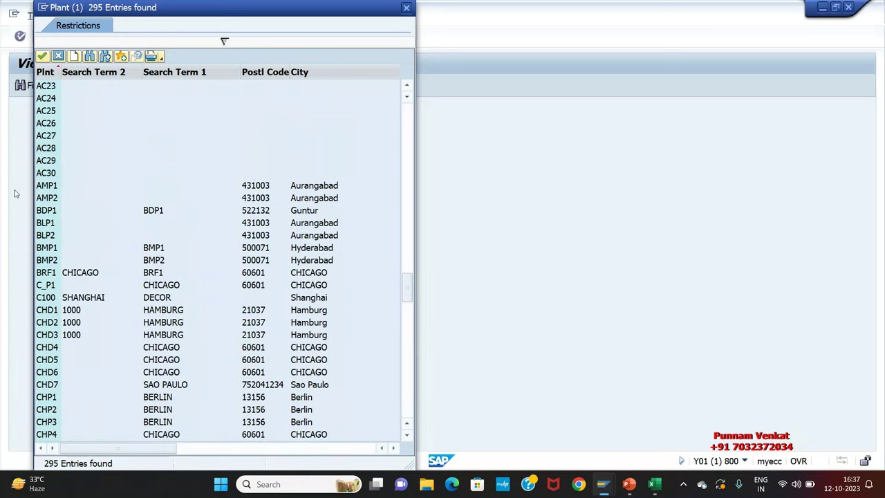
scroll(42, 197, "up", 15)
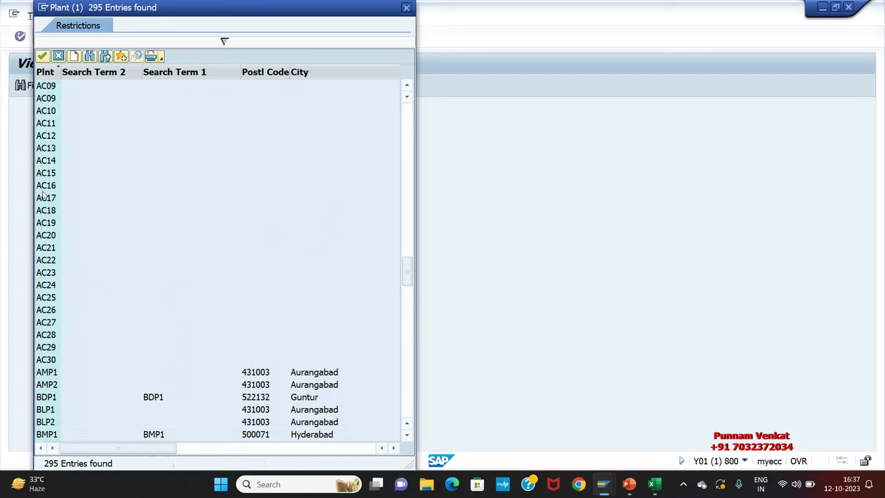
scroll(42, 197, "down", 1)
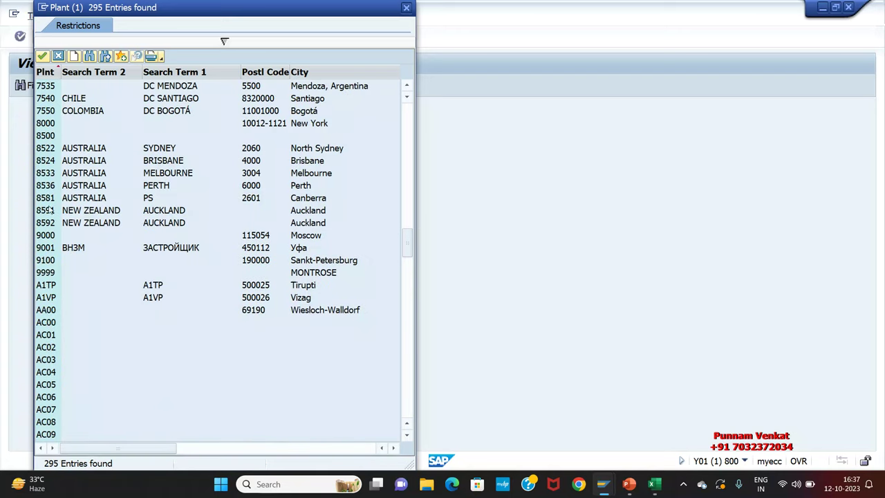
left_click(47, 289)
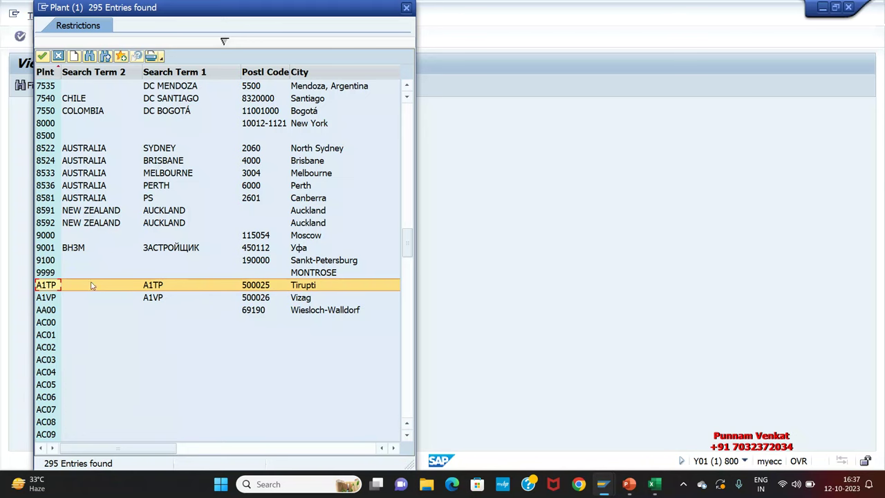
double_click(48, 292)
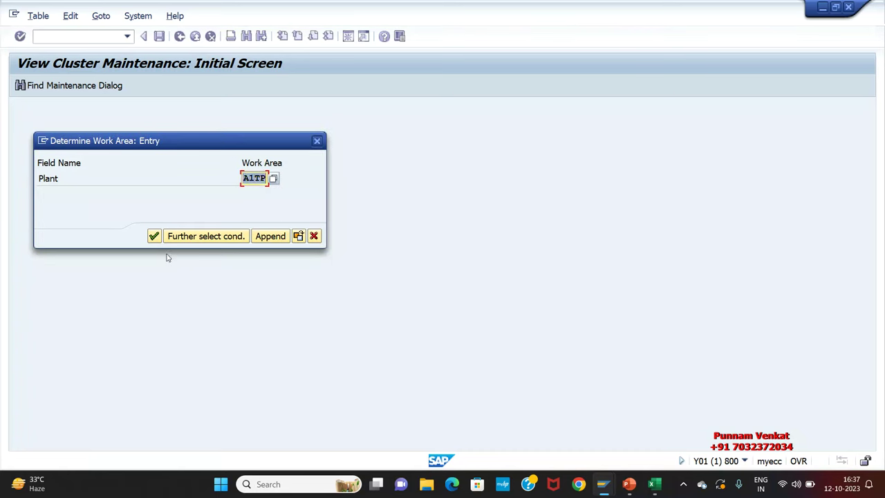
left_click(154, 237)
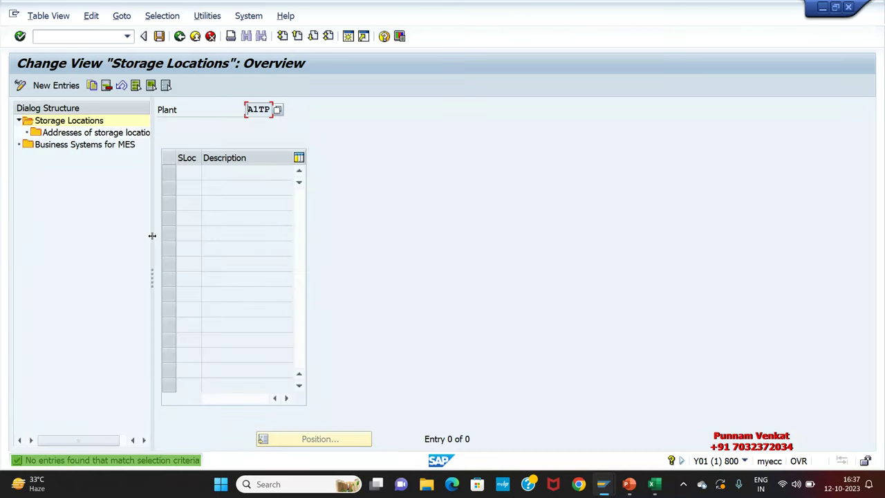
Start new storage location entries, widen the SLoc column, and copy code AFSL from Excel cell N36 into the first row
left_click(52, 87)
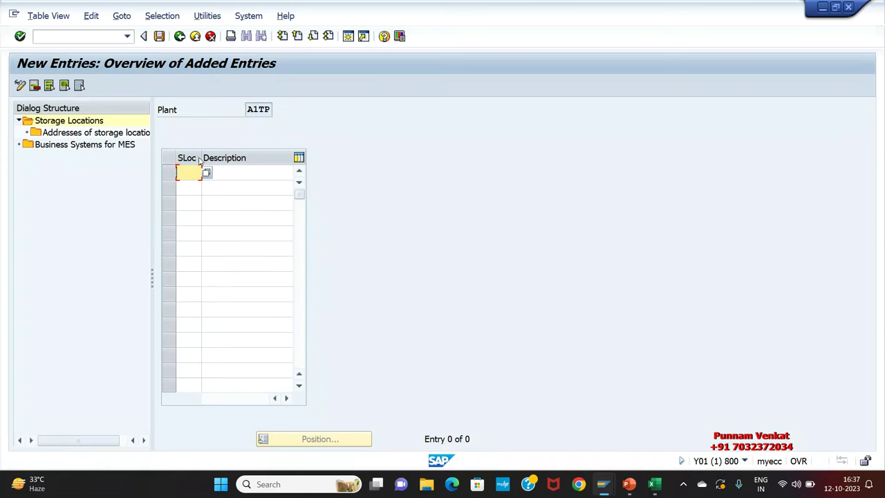
left_click_drag(201, 156, 219, 157)
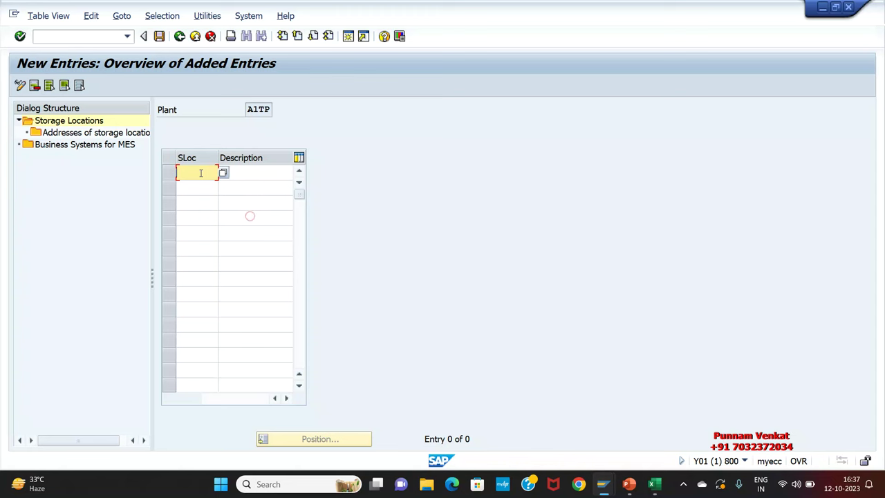
key("alt+Tab")
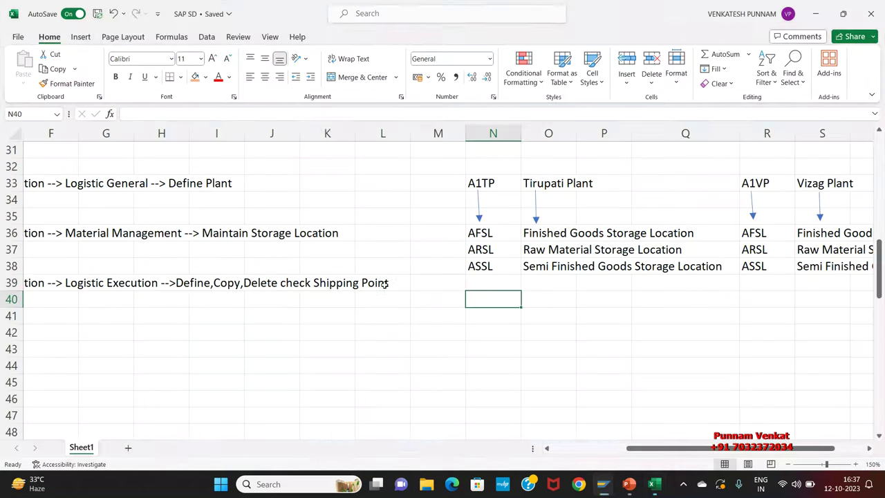
left_click(486, 236)
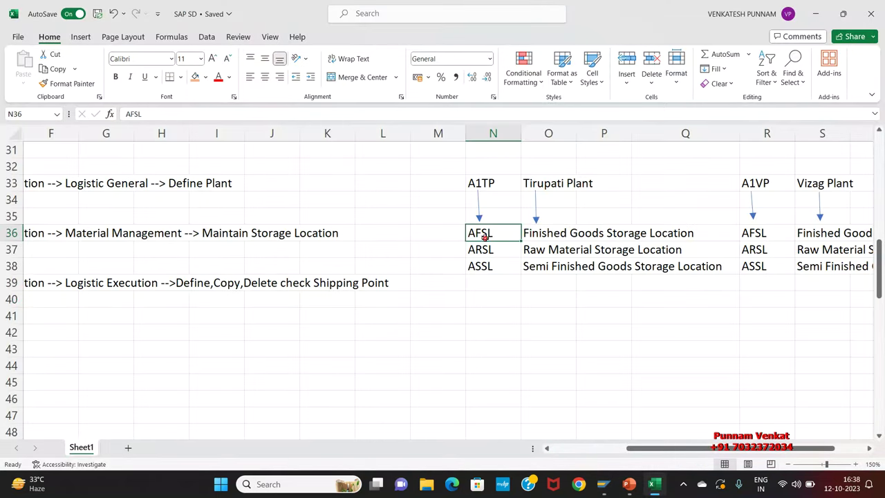
key("ctrl+c")
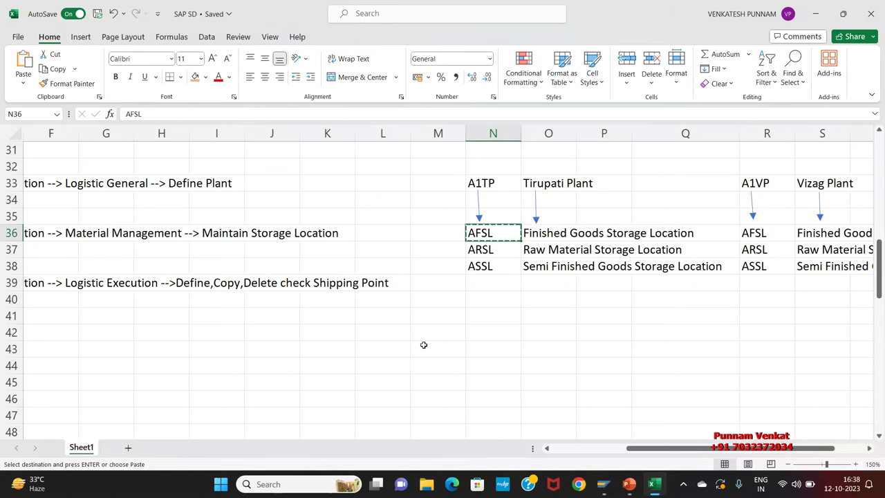
key("alt+Tab")
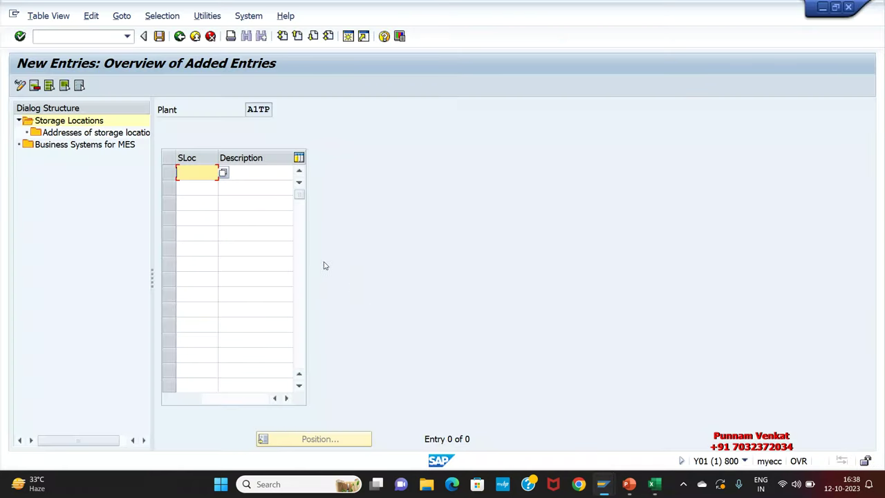
key("ctrl+v")
key("Tab")
Copy the Finished Goods Storage Location text from Excel cell O36 into the description of AFSL in SAP
key("alt+Tab")
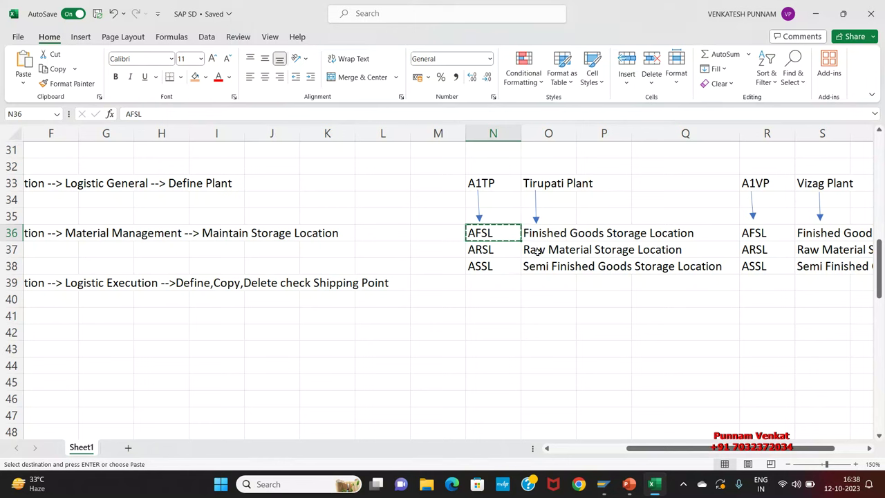
left_click(538, 236)
key("ctrl+c")
key("alt+Tab")
key("ctrl+v")
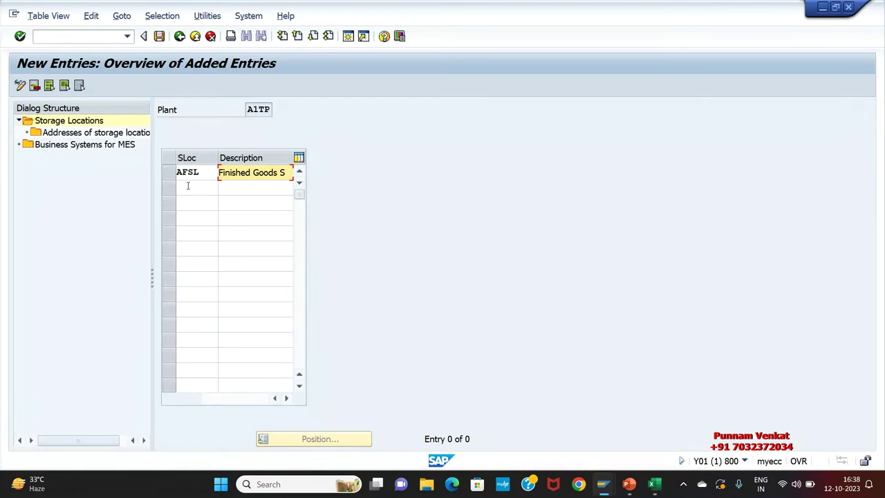
Copy storage location code ARSL from Excel cell N37 into the second SLoc row in SAP
key("alt+Tab")
left_click(474, 250)
key("ctrl+c")
key("alt+Tab")
key("ctrl+v")
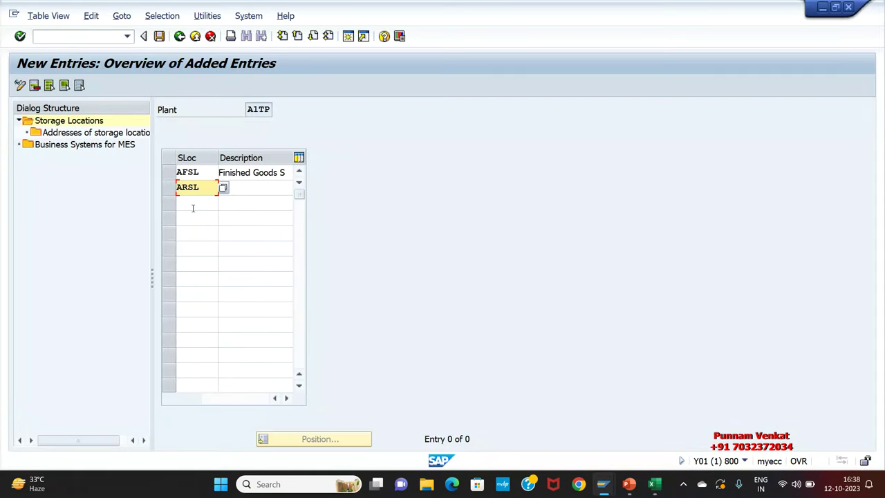
Copy the Raw Material Storage Location text from Excel cell O37 into the description of ARSL in SAP
key("alt+Tab")
left_click(553, 251)
key("ctrl+c")
key("alt+Tab")
left_click(251, 199)
left_click(241, 190)
key("ctrl+v")
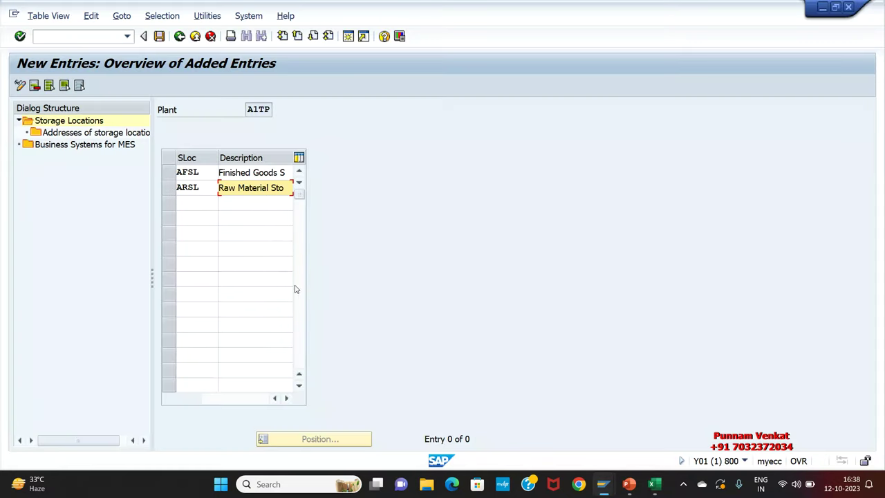
Copy storage location code ASSL from Excel cell N38 into the third SLoc row in SAP
key("alt+Tab")
left_click(481, 267)
key("ctrl+c")
key("alt+Tab")
left_click(199, 204)
key("ctrl+v")
Copy the Semi Finished Goods Storage Location text from Excel cell O38 into the description of ASSL in SAP
key("alt+Tab")
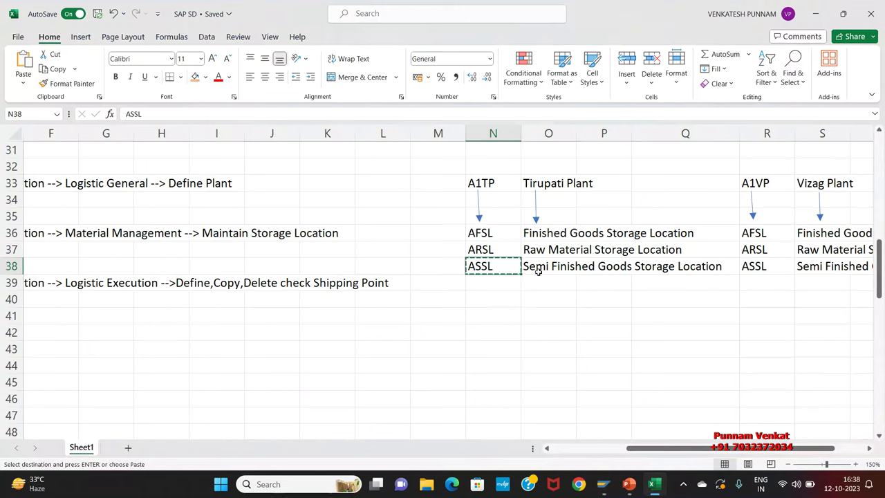
left_click(537, 268)
key("ctrl+c")
key("alt+Tab")
left_click(255, 202)
key("ctrl+v")
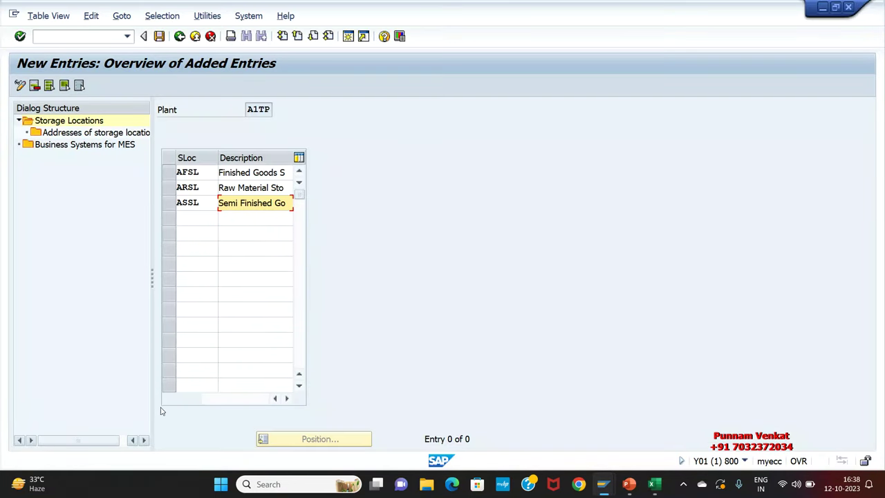
Check the codes and descriptions of AFSL, ARSL and ASSL entered for plant A1TP and validate the entries
left_click_drag(201, 175, 156, 179)
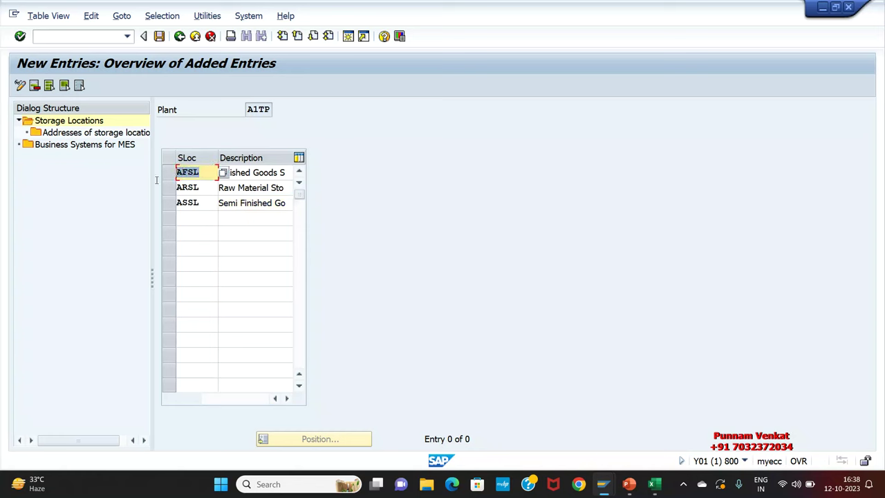
left_click_drag(211, 188, 163, 202)
left_click_drag(202, 171, 159, 203)
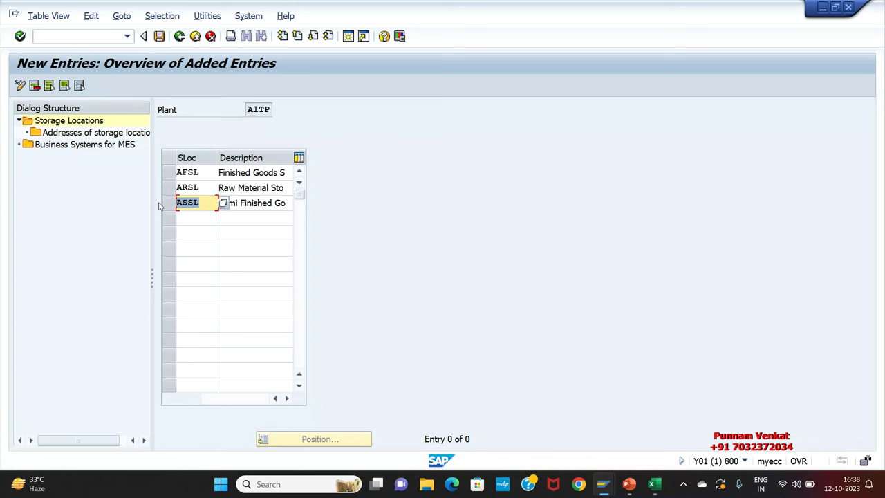
key("shift+Tab")
key("shift+Tab")
key("shift+Tab")
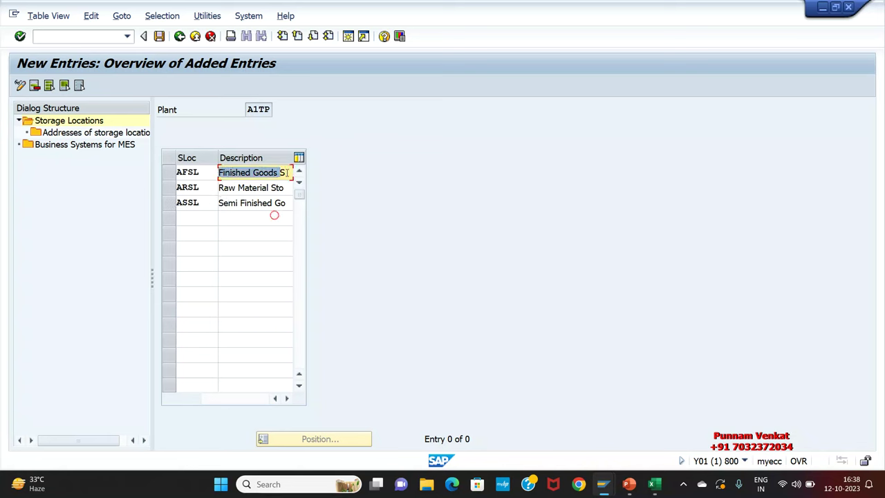
key("Return")
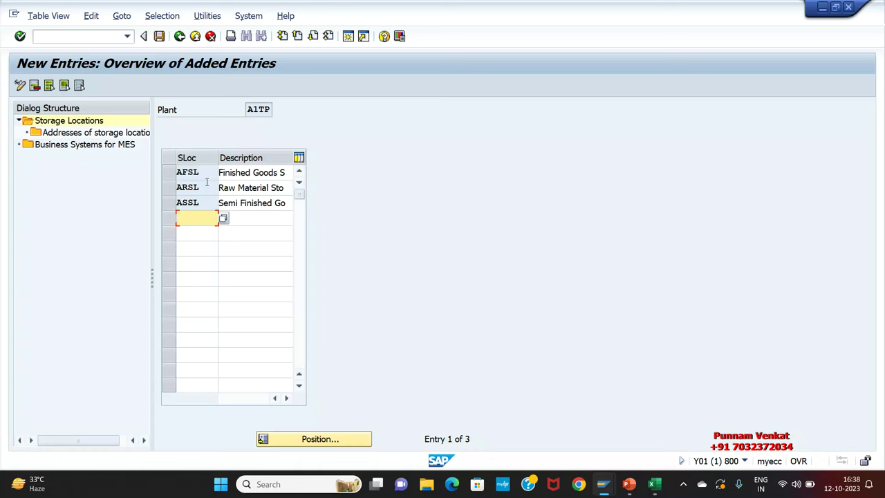
double_click(249, 110)
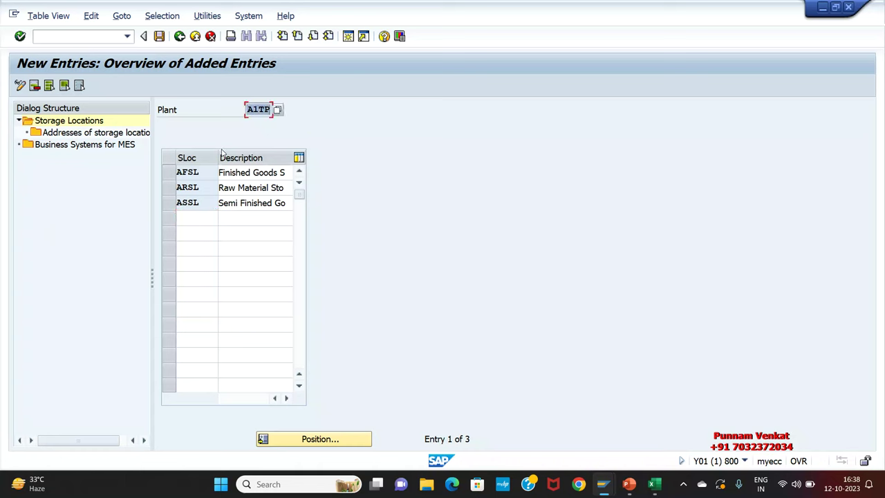
key("Tab")
key("Down")
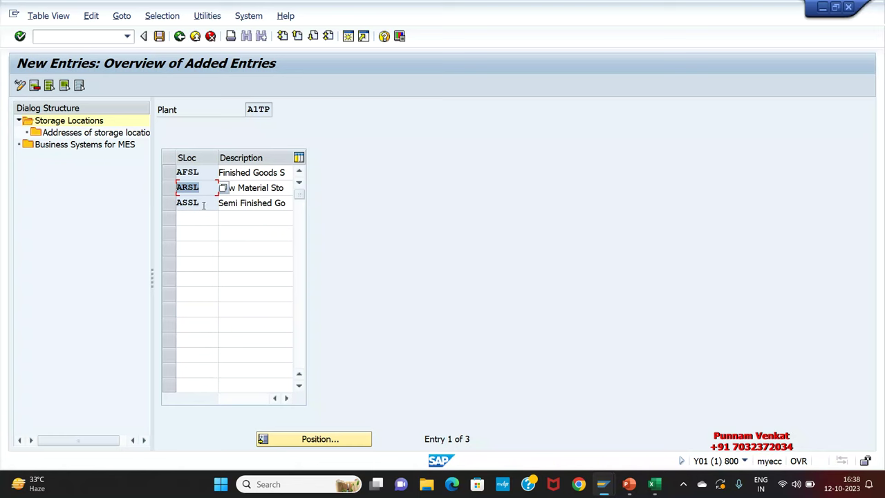
key("Down")
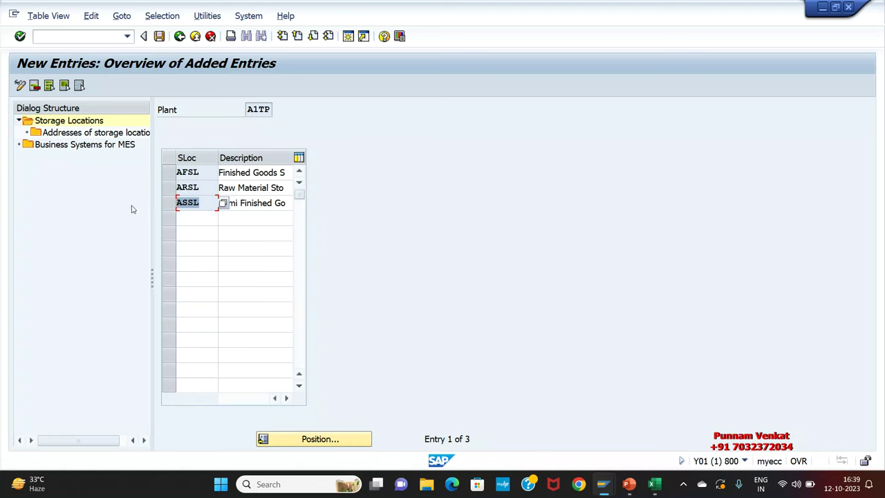
Save the A1TP storage locations to the A1 IMP Project customizing request and return to the Display IMG tree
left_click(159, 36)
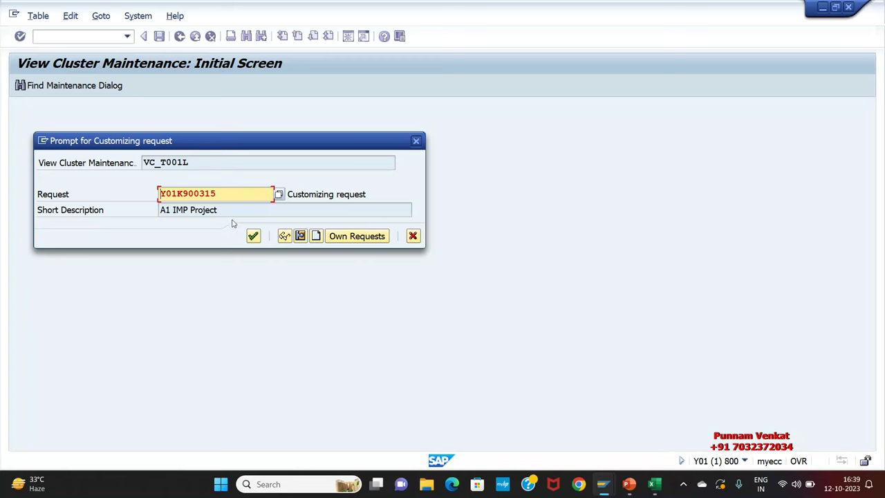
left_click(253, 236)
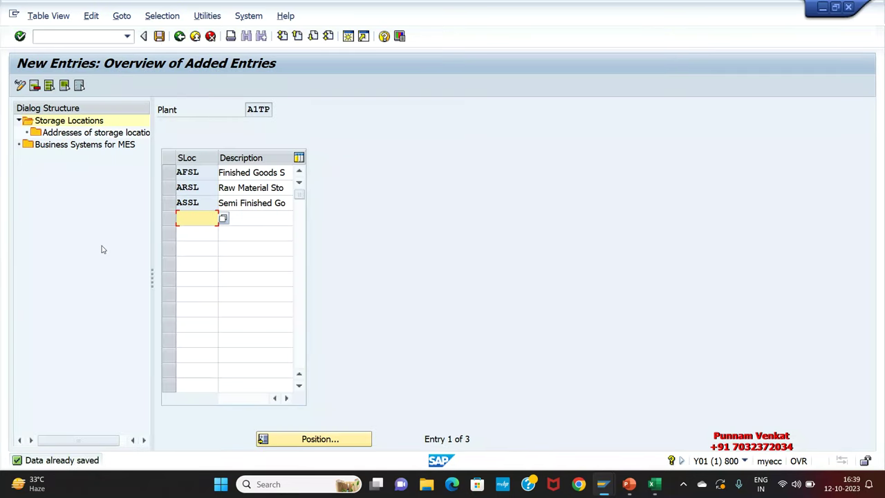
left_click(179, 36)
left_click(179, 36)
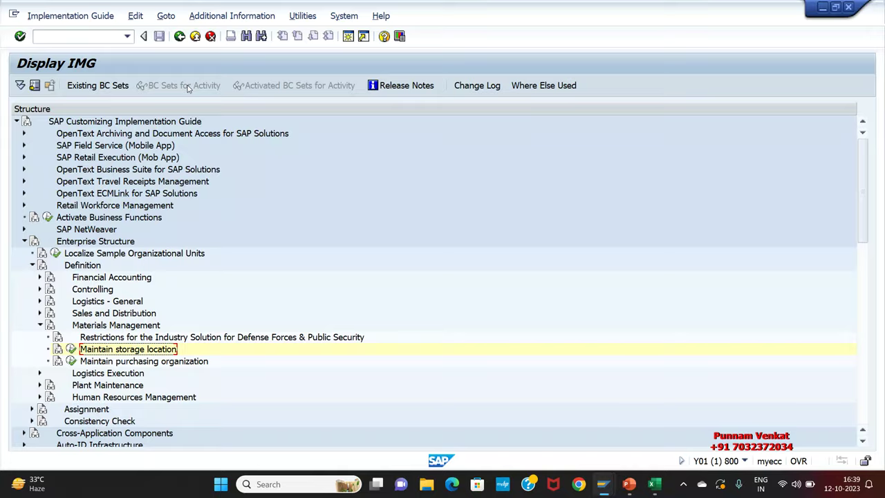
Examine the storage location codes and descriptions planned for the Vizag plant A1VP in the Excel sketch
key("alt+Tab")
left_click(770, 286)
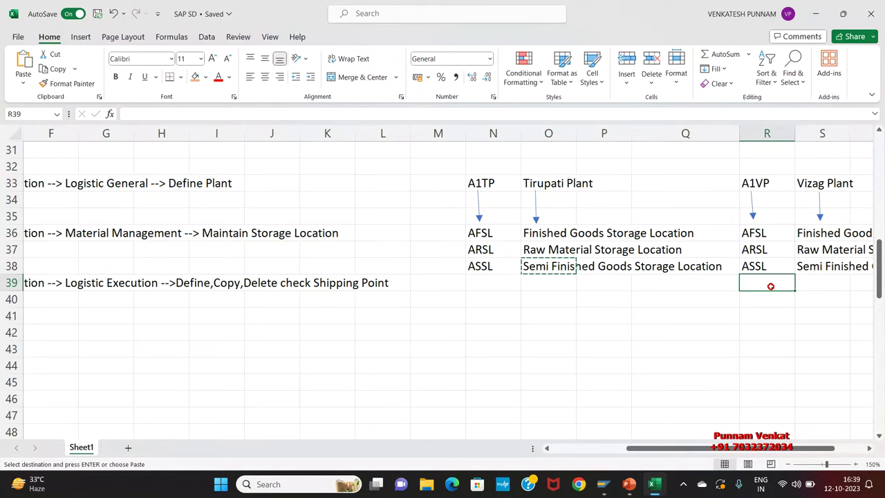
key("Right")
key("Right")
key("Right")
key("Right")
key("Right")
key("Right")
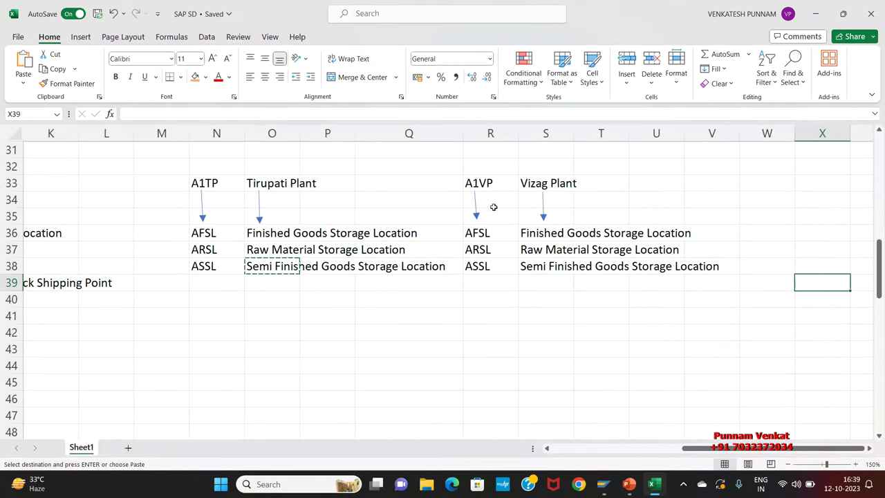
left_click(477, 184)
Open Maintain storage location in SAP with plant A1VP as the work area and start new entries
key("alt+Tab")
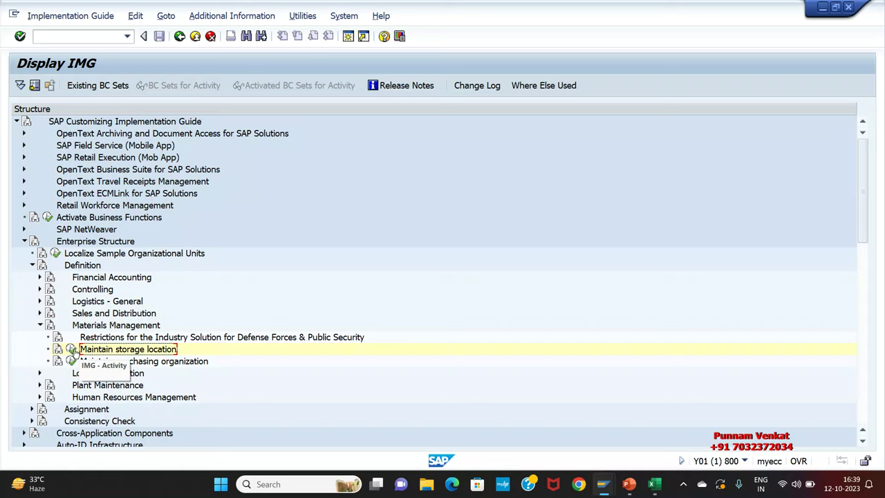
left_click(72, 352)
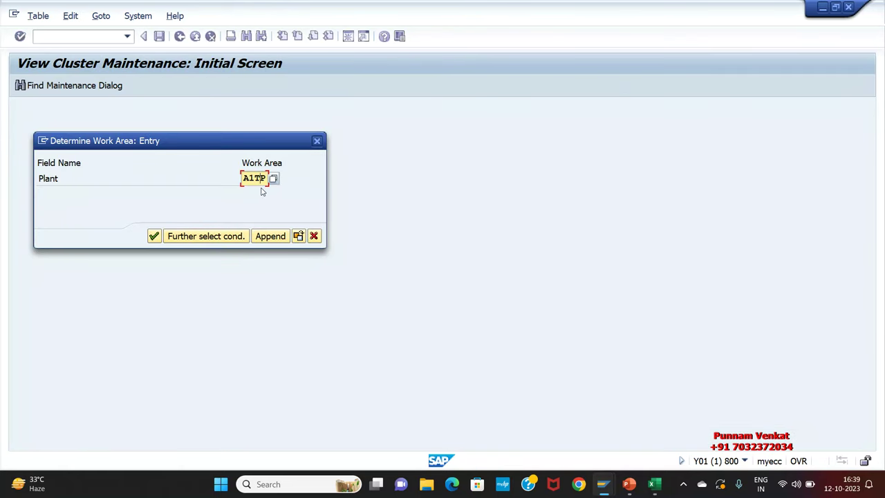
key("Delete")
key("Delete")
type("V")
left_click(153, 236)
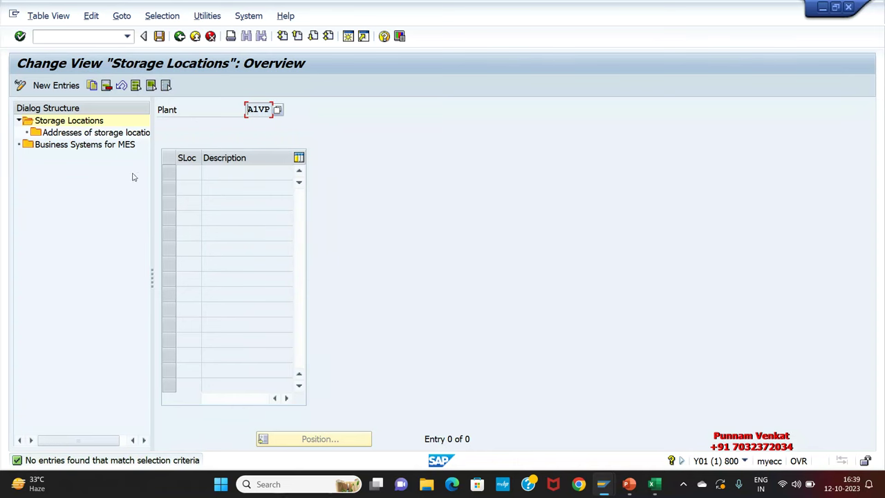
left_click(56, 86)
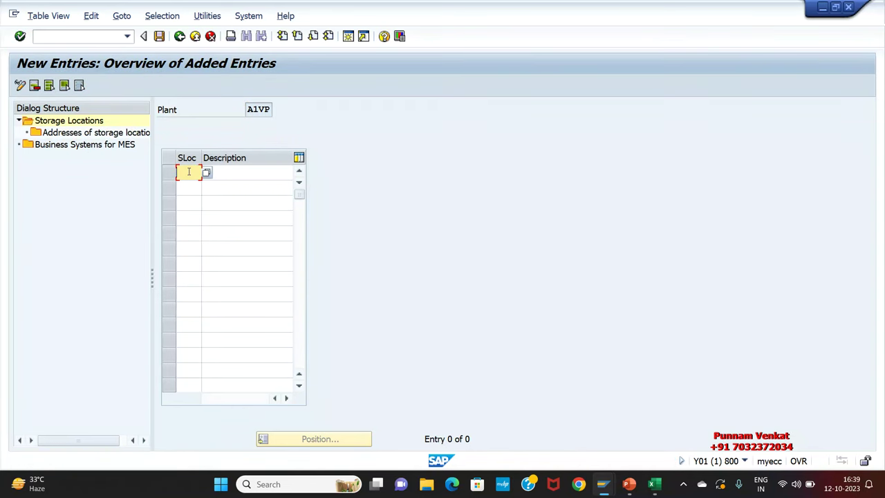
left_click(240, 173)
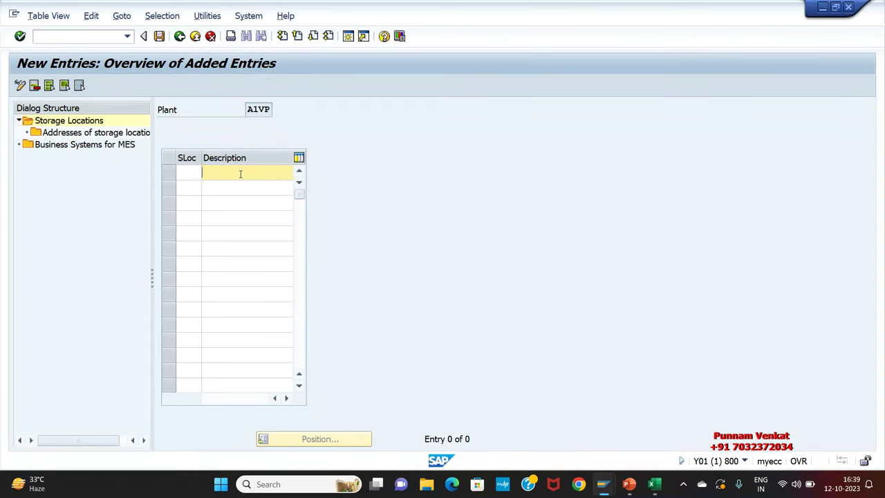
Copy storage location code AFSL from Excel cell R36 into the first SLoc row for plant A1VP in SAP
key("alt+Tab")
left_click(484, 235)
key("ctrl+c")
key("alt+Tab")
left_click(200, 177)
key("ctrl+v")
Copy the Finished Goods Storage Location text from Excel cell S36 into the description of AFSL for plant A1VP
key("alt+Tab")
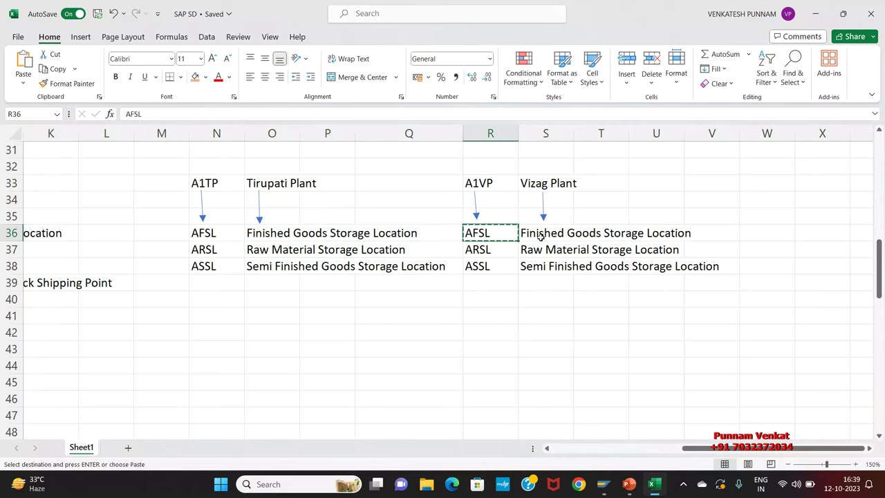
left_click(541, 236)
key("ctrl+c")
key("alt+Tab")
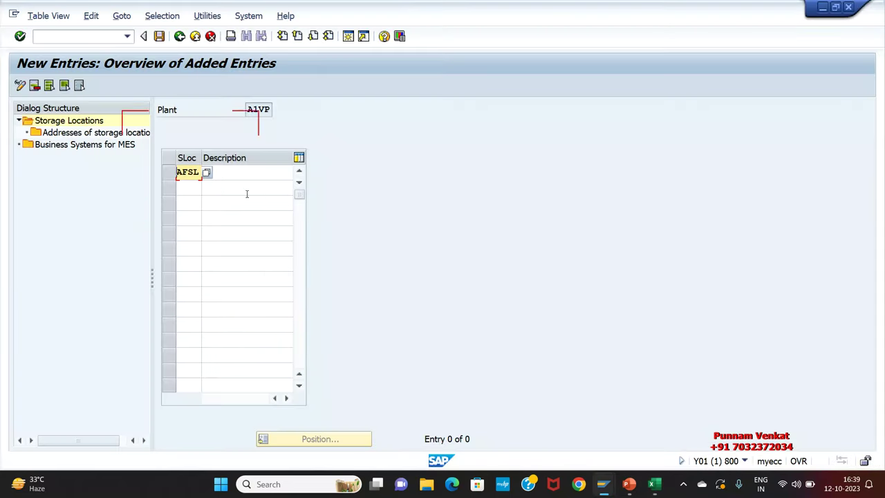
left_click(239, 172)
key("ctrl+v")
Copy storage location code ARSL from Excel cell R37 into the second SLoc row for plant A1VP in SAP
key("alt+Tab")
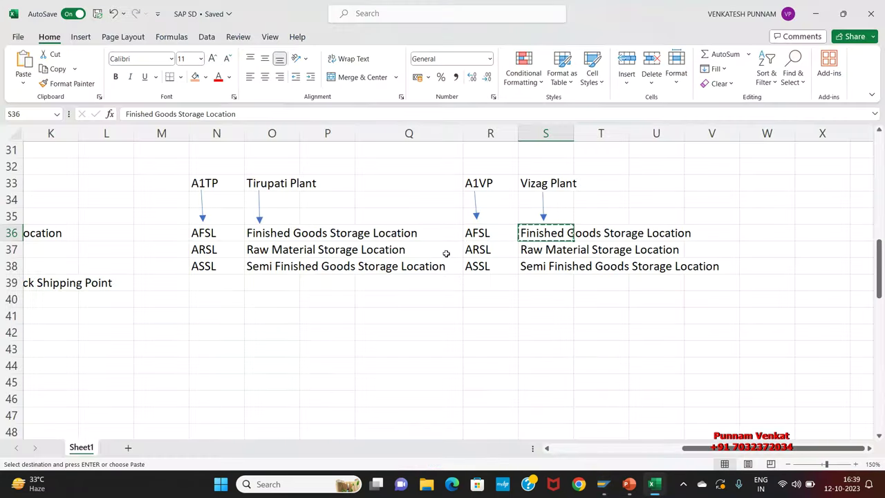
left_click(469, 250)
key("ctrl+c")
key("alt+Tab")
left_click(197, 186)
key("ctrl+v")
Copy the Raw Material Storage Location text from Excel cell S37 into the description of ARSL for plant A1VP
left_click(242, 190)
key("alt+Tab")
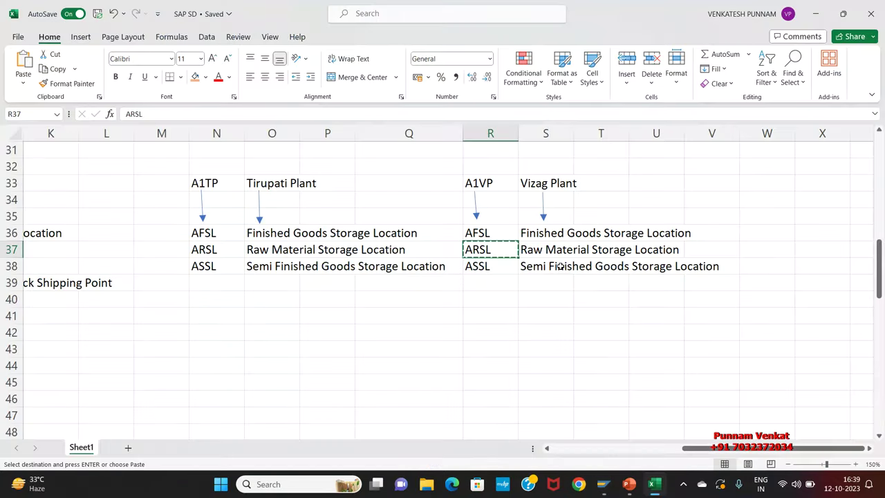
left_click(551, 251)
key("ctrl+c")
key("alt+Tab")
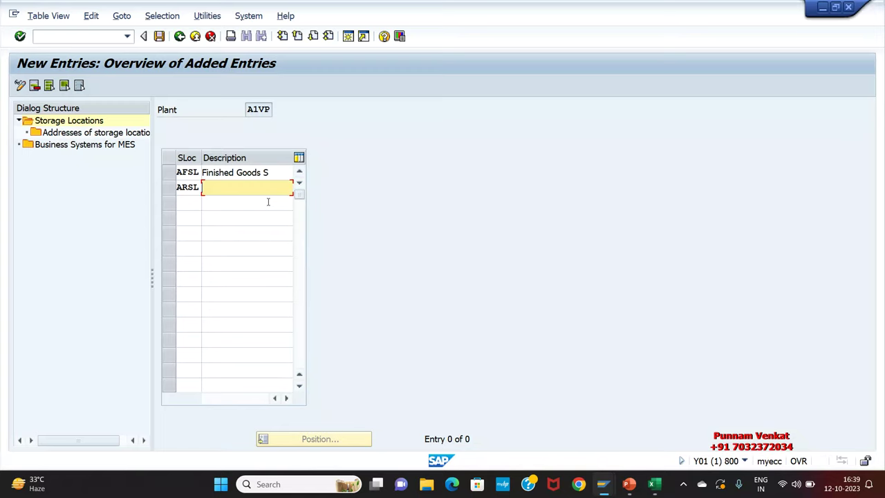
key("ctrl+v")
Copy storage location code ASSL from Excel cell R38 into the third SLoc row for plant A1VP in SAP
key("alt+Tab")
left_click(491, 266)
key("ctrl+c")
key("alt+Tab")
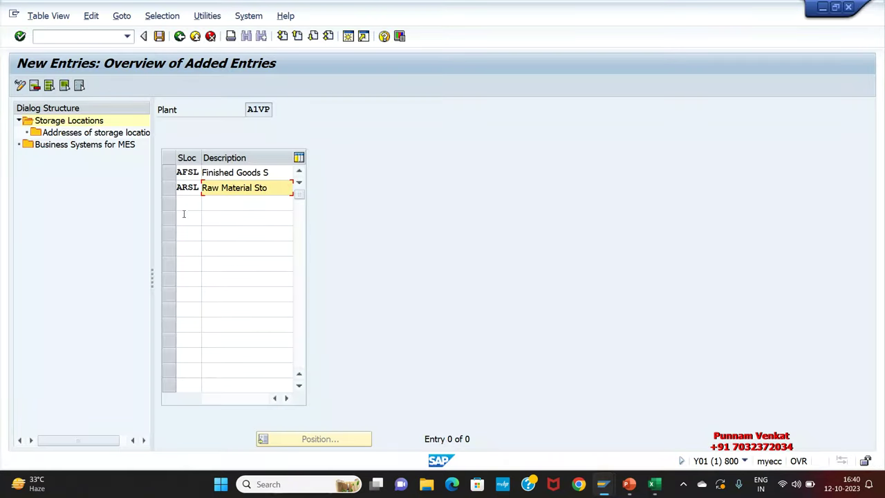
left_click(189, 202)
key("ctrl+v")
Copy the Semi Finished Goods Storage Location text from Excel cell S38 into the description of ASSL for plant A1VP
key("alt+Tab")
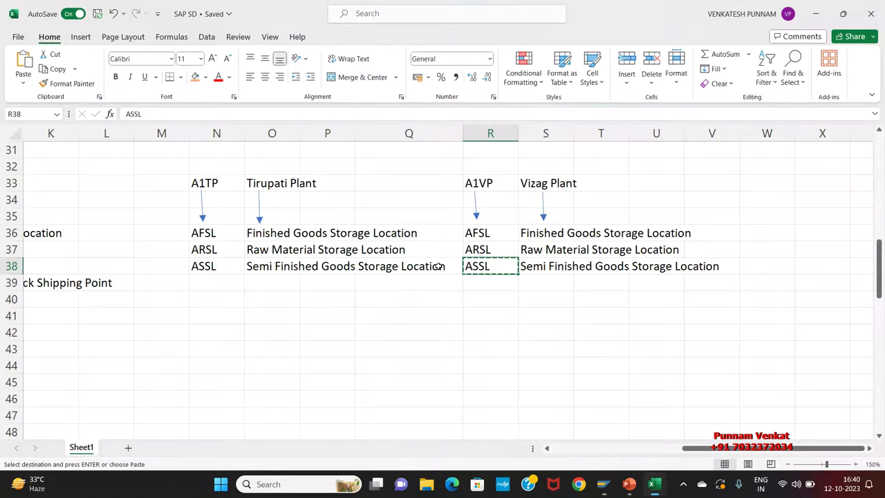
left_click(522, 266)
key("ctrl+c")
key("alt+Tab")
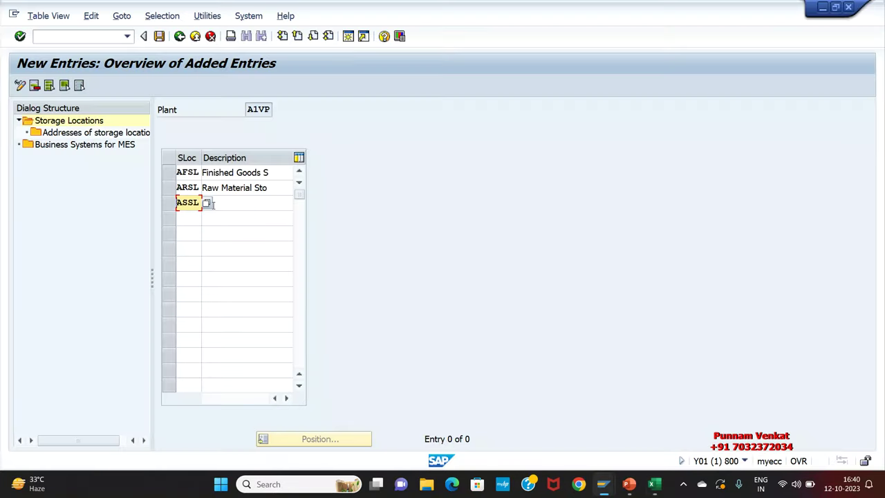
left_click(249, 204)
key("ctrl+v")
key("Return")
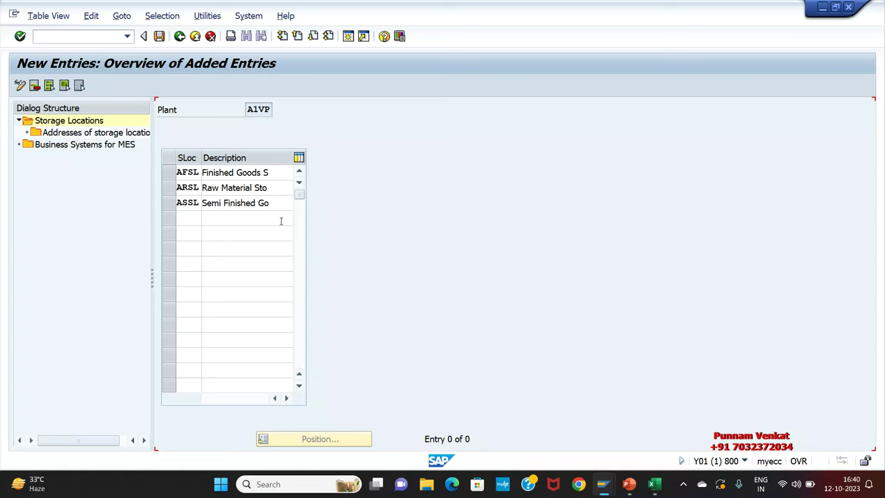
Save the A1VP storage locations to the proposed customizing request and return to the SAP Easy Access screen
left_click(159, 36)
left_click(253, 236)
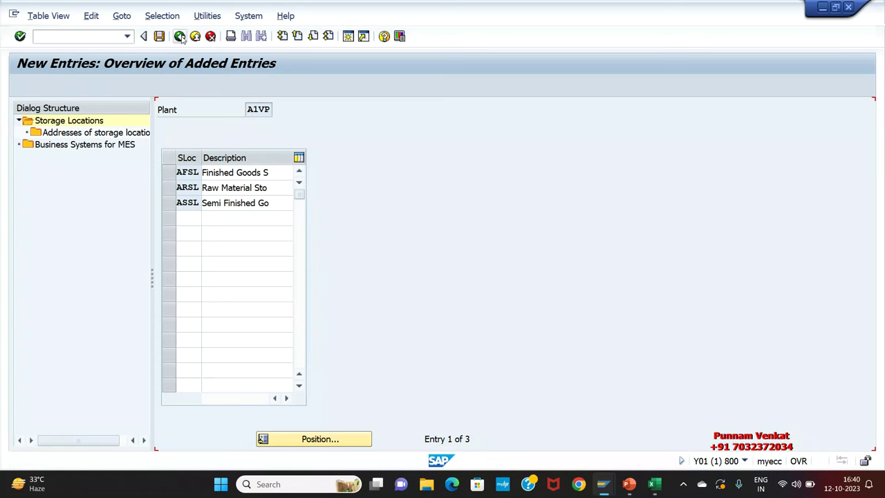
left_click(180, 36)
left_click(180, 36)
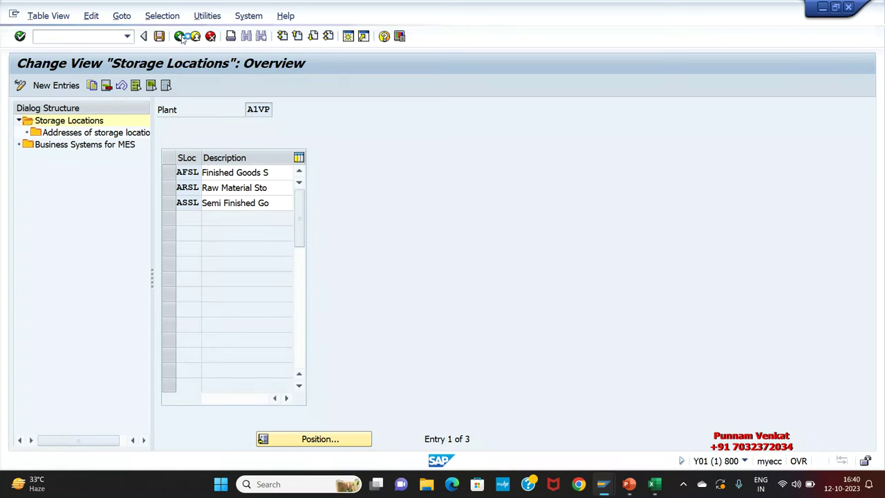
left_click(180, 36)
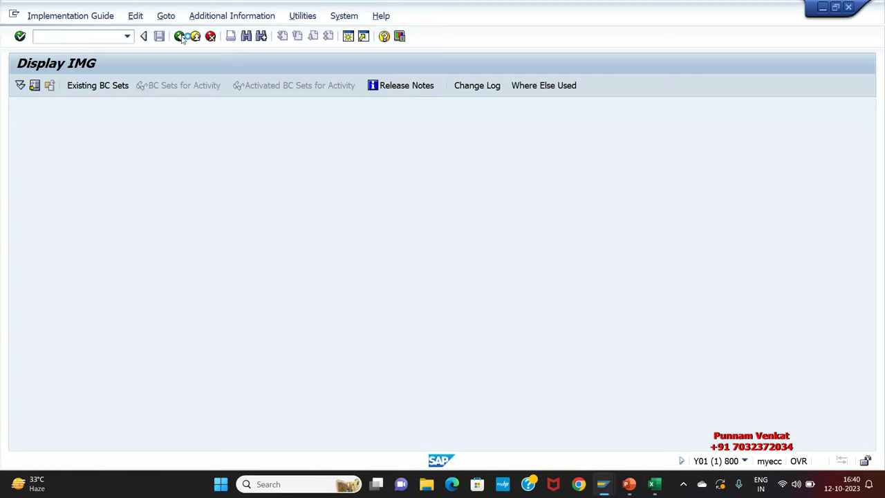
left_click(180, 35)
Switch to Excel and fill the Storage Location row B10:E10 in the enterprise structure list with orange
key("alt+Tab")
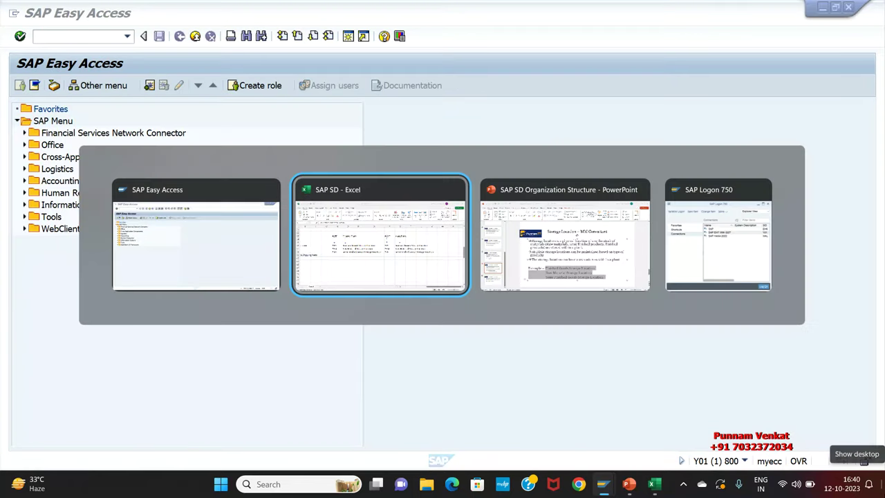
left_click(256, 372)
key("Left")
key("Left")
key("Left")
key("Left")
key("Left")
key("Left")
key("Left")
key("Left")
key("Left")
key("Left")
key("Left")
key("Left")
key("Left")
key("Left")
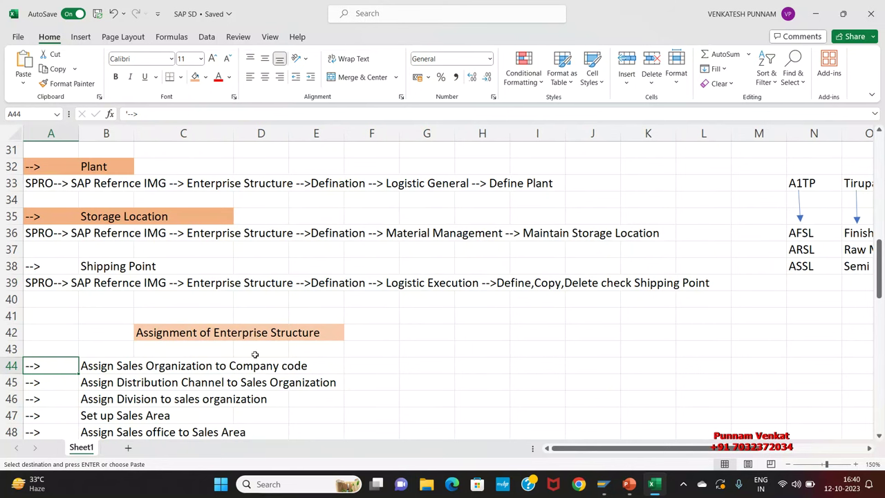
scroll(262, 318, "up", 10)
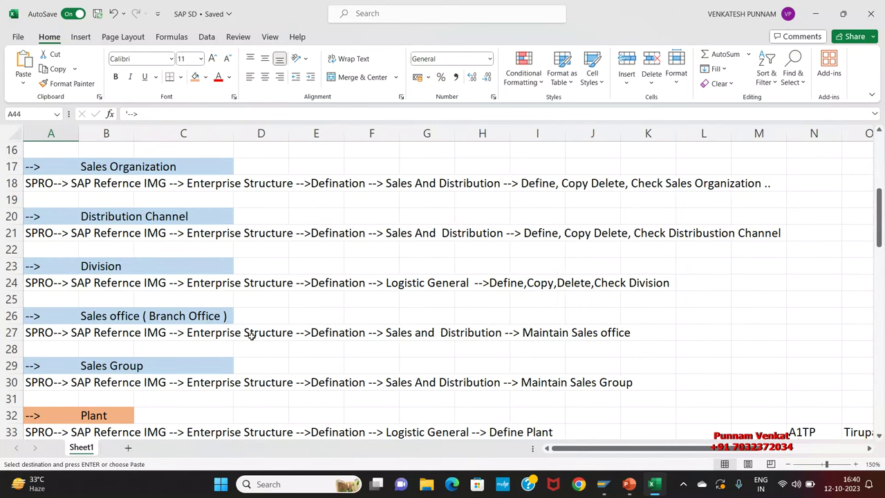
left_click_drag(84, 299, 307, 302)
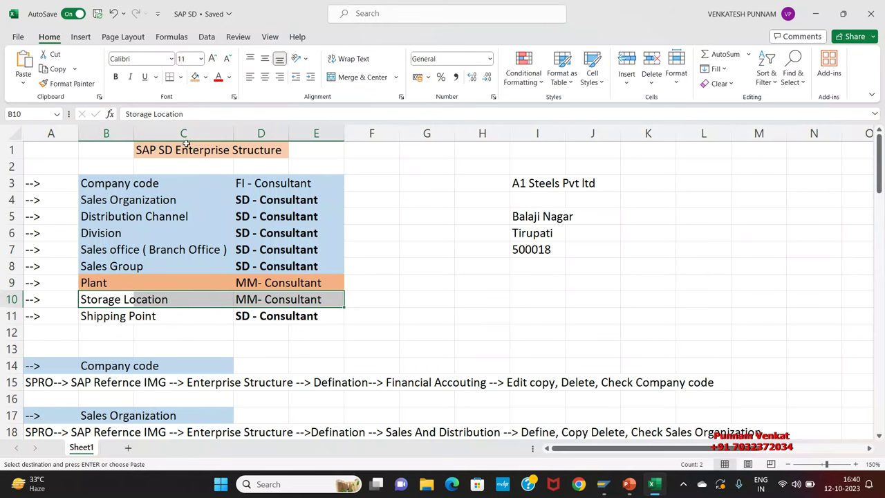
left_click(196, 77)
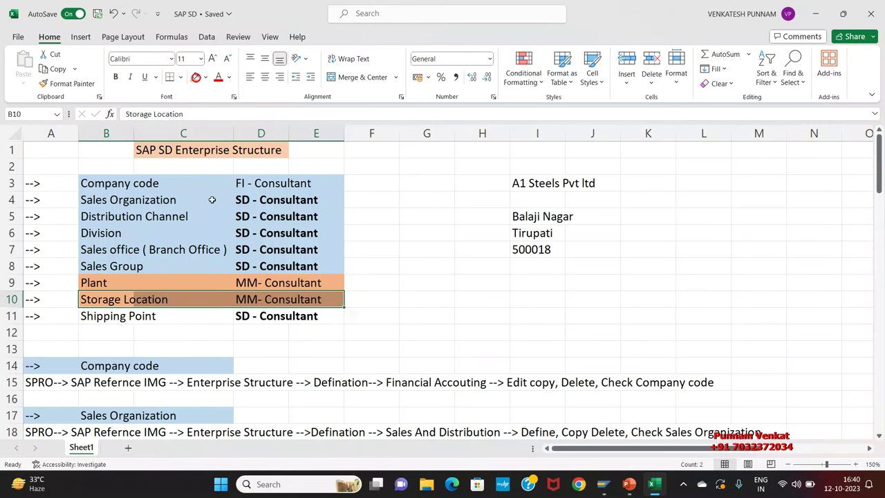
Fill the Shipping Point heading in A38:C38 with the same orange as the Storage Location heading
left_click(114, 319)
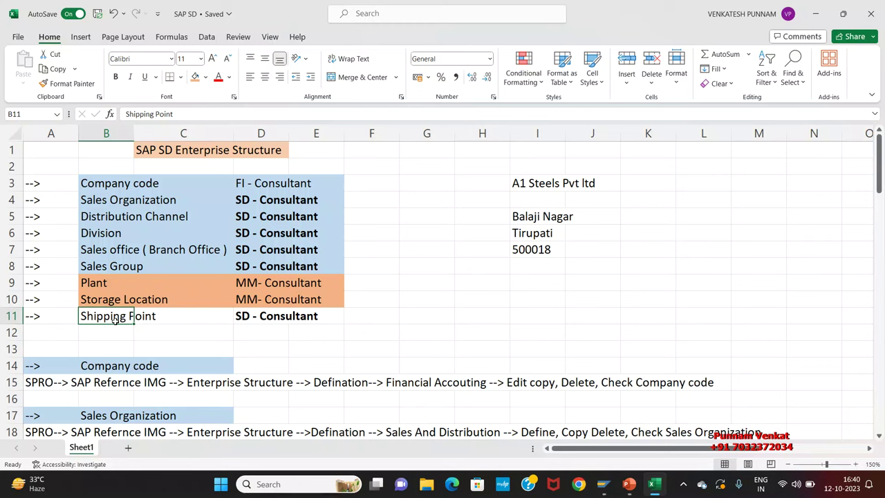
scroll(166, 350, "down", 1)
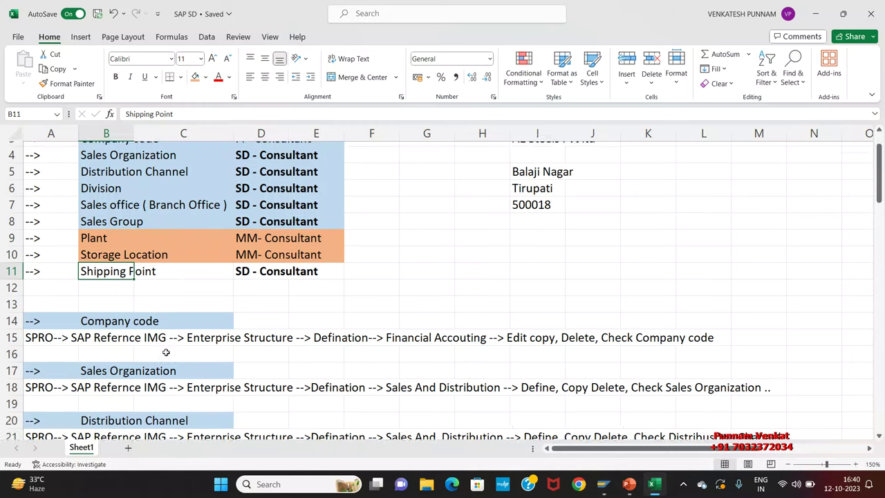
scroll(172, 341, "down", 9)
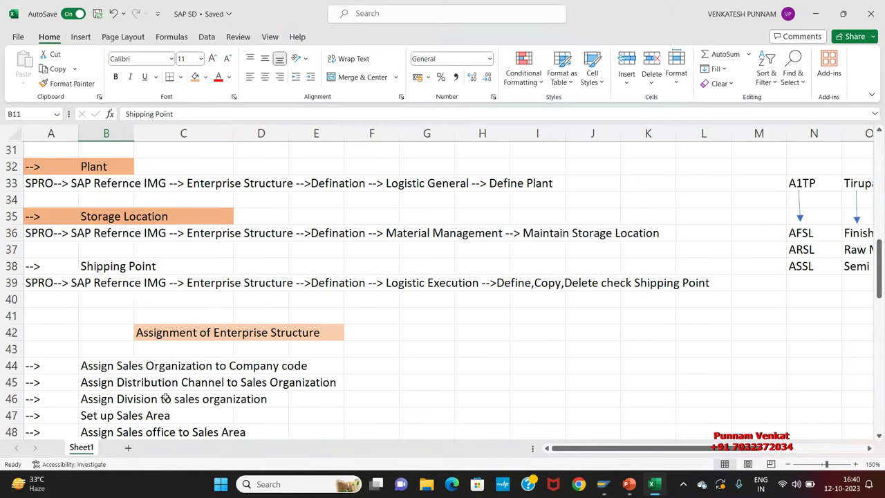
left_click_drag(49, 267, 186, 264)
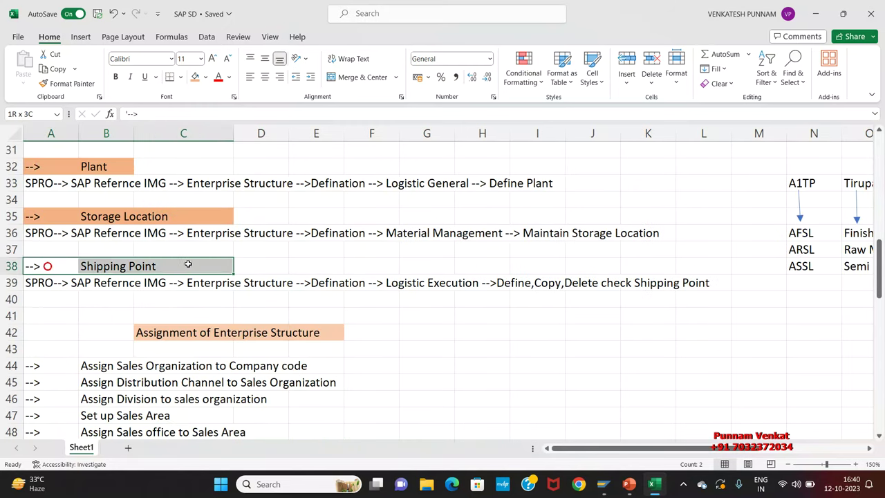
left_click(195, 77)
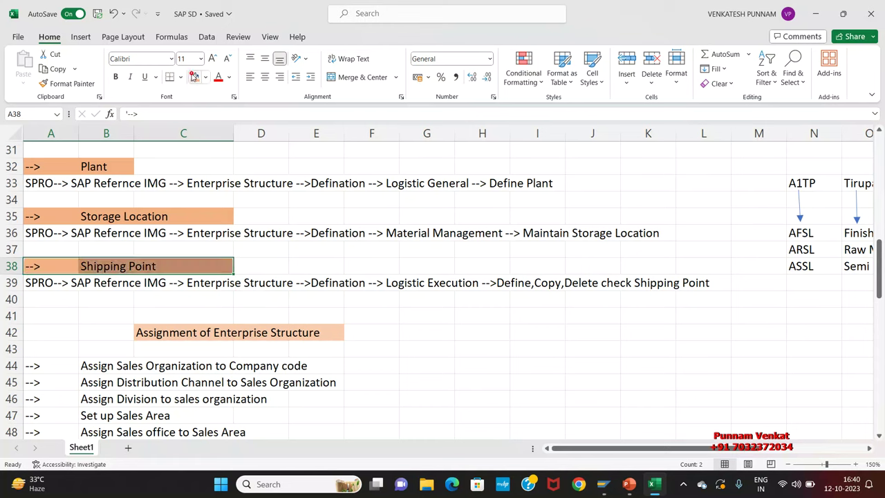
Trace the Shipping Point configuration path in row 39 from SPRO to Define, Copy, Delete, Check Shipping Point
left_click(19, 282)
left_click(53, 300)
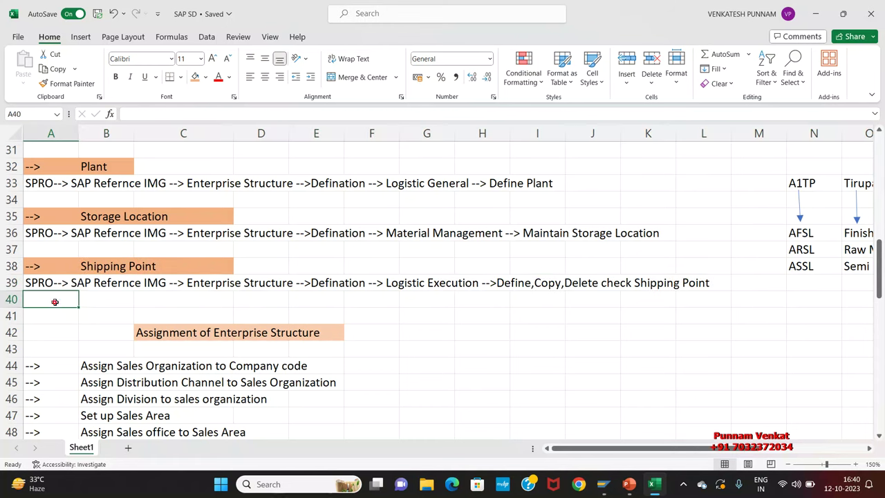
left_click(105, 293)
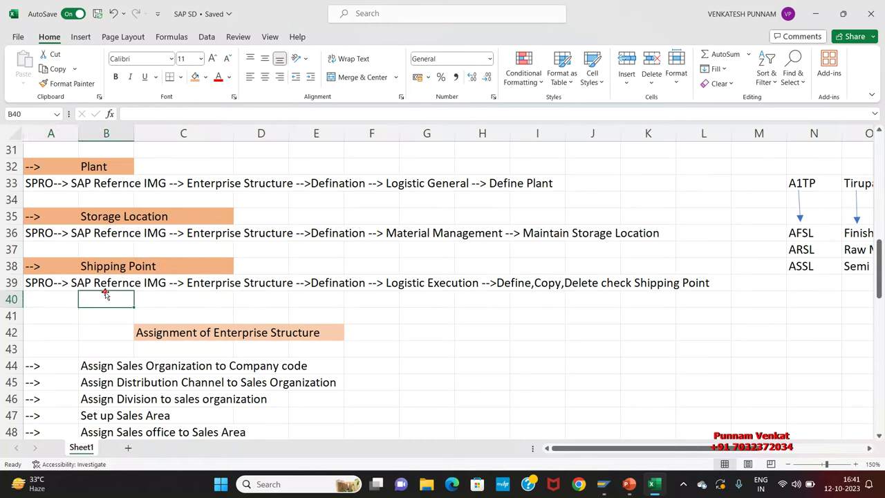
left_click(222, 298)
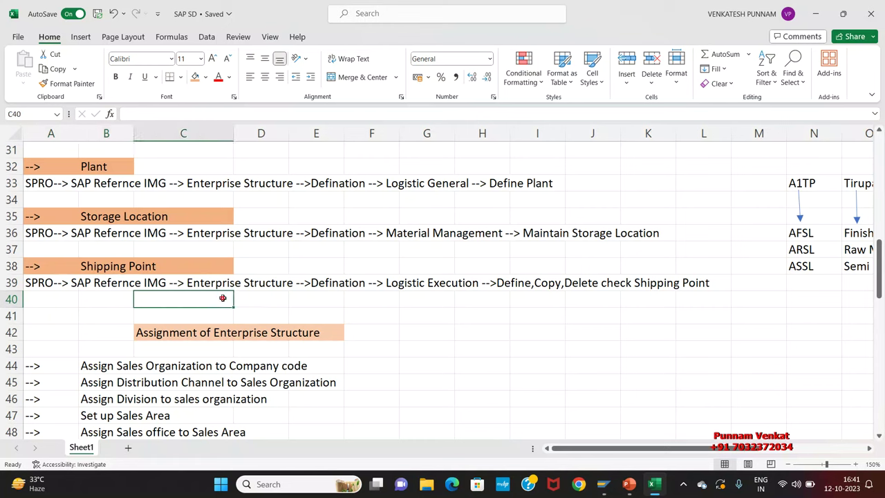
left_click(324, 293)
left_click(419, 299)
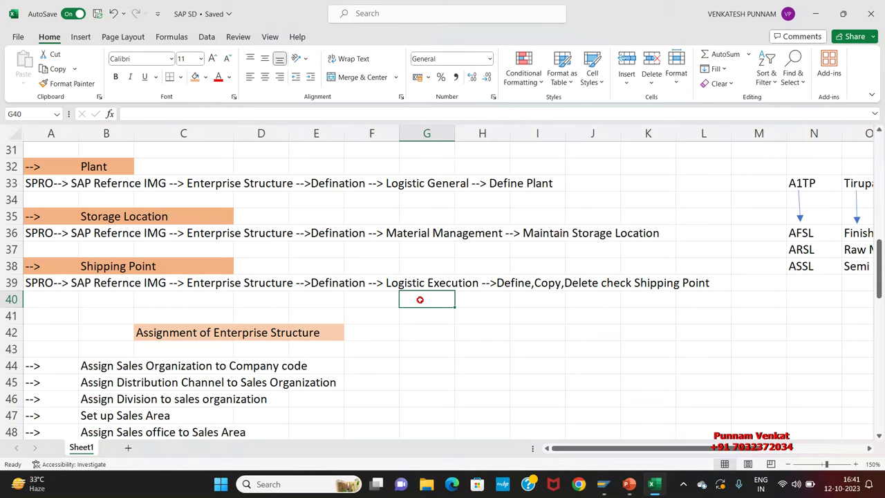
left_click(542, 298)
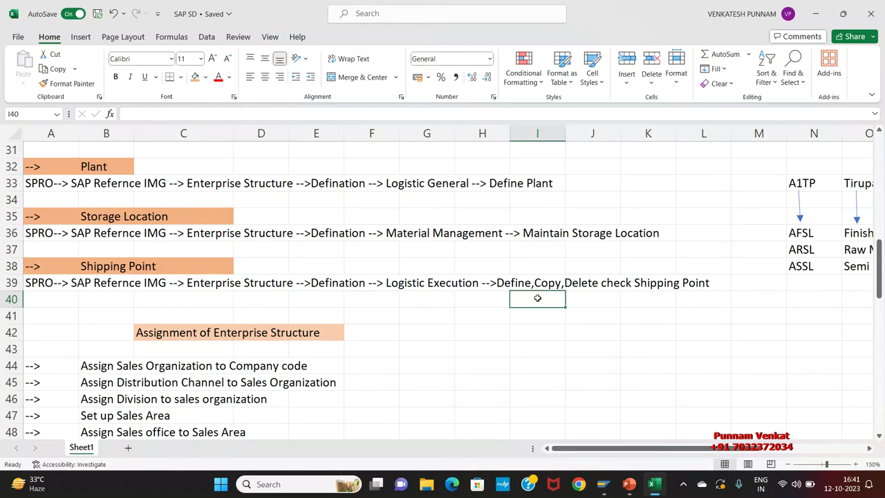
Switch to the PowerPoint presentation and read the Shipping Point – SD Consultant slide
left_click(628, 484)
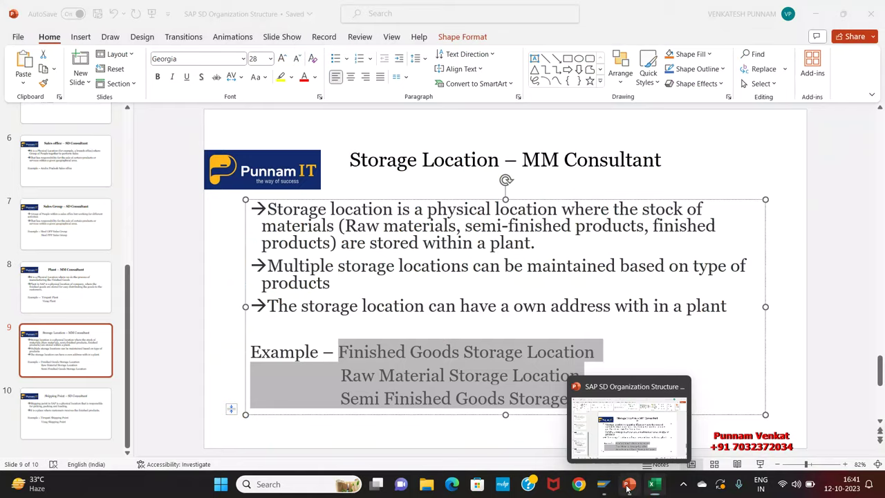
left_click(105, 399)
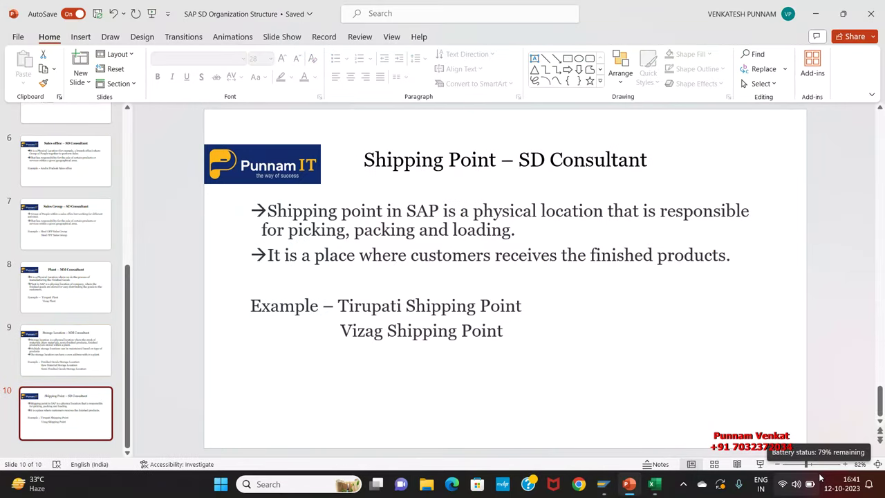
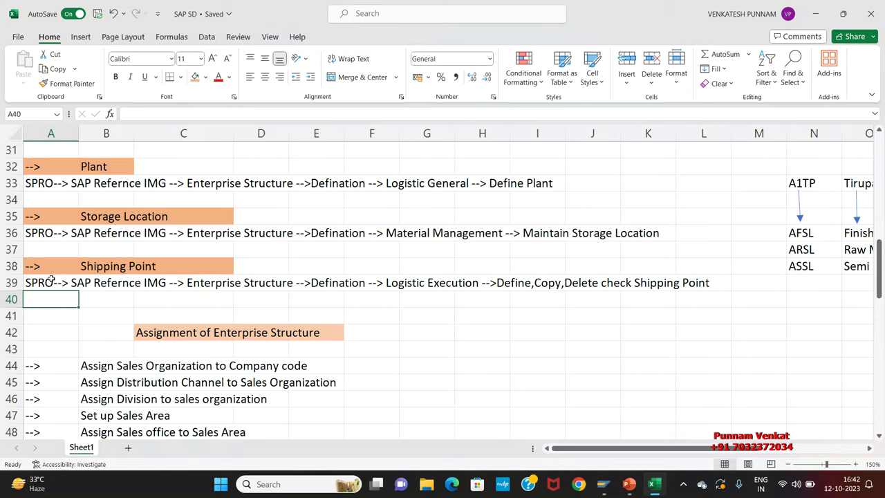
Review the Shipping Point configuration path in row 39 of the Excel sheet once more
left_click(99, 299)
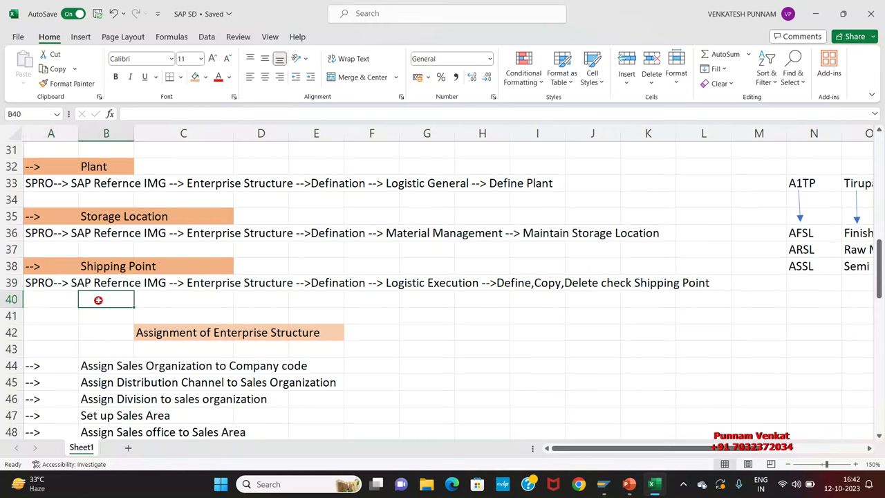
left_click(205, 294)
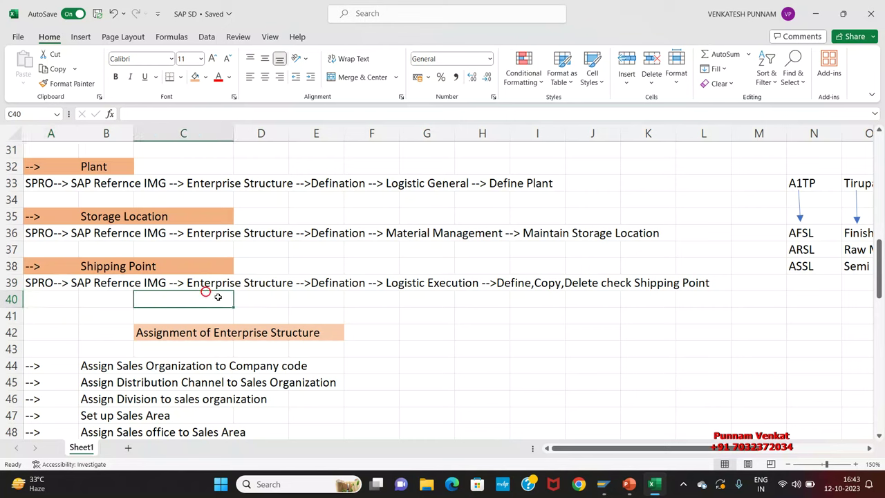
left_click(325, 295)
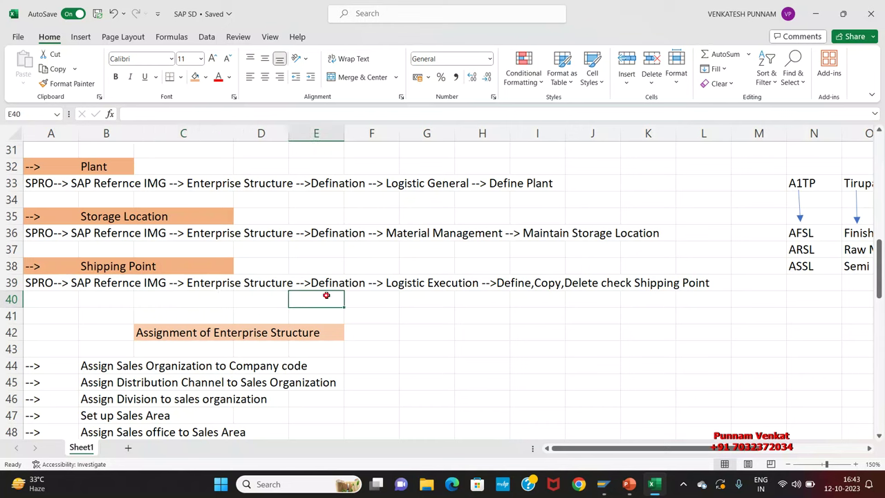
left_click(413, 300)
left_click(501, 304)
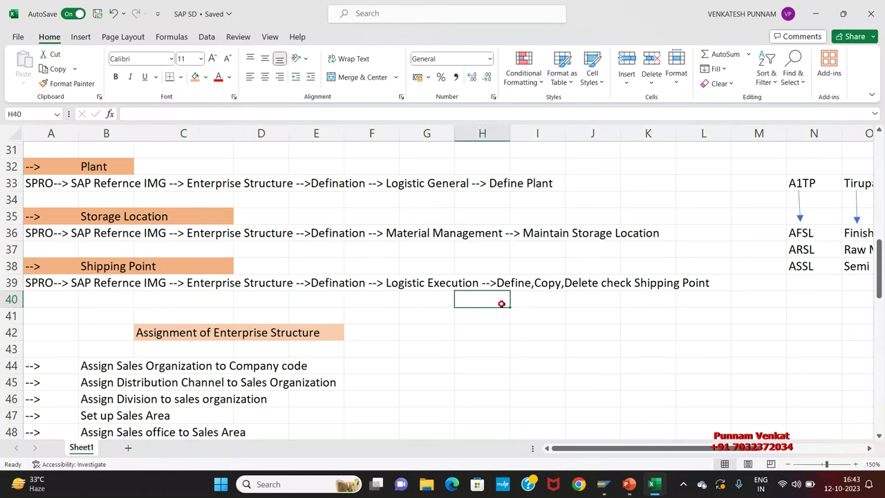
scroll(238, 365, "down", 3)
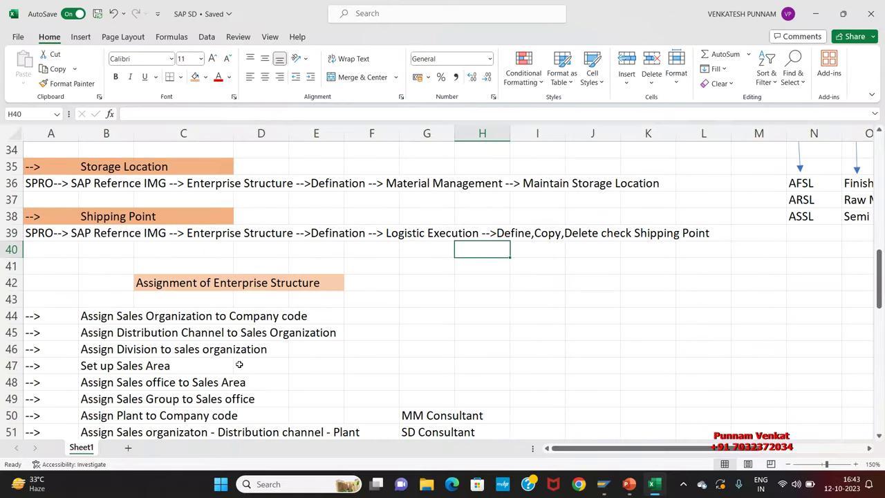
scroll(238, 365, "up", 4)
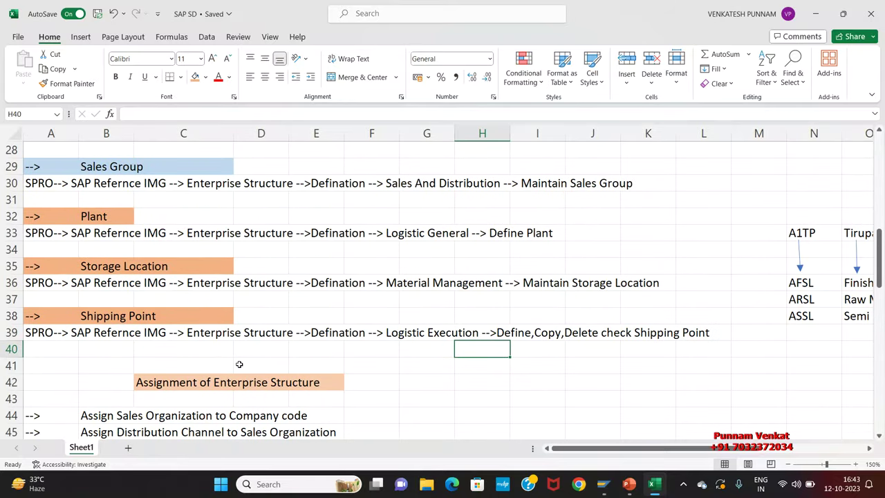
Switch to SAP, run transaction SPRO and open the SAP Reference IMG
key("alt+Tab")
key("alt+Tab")
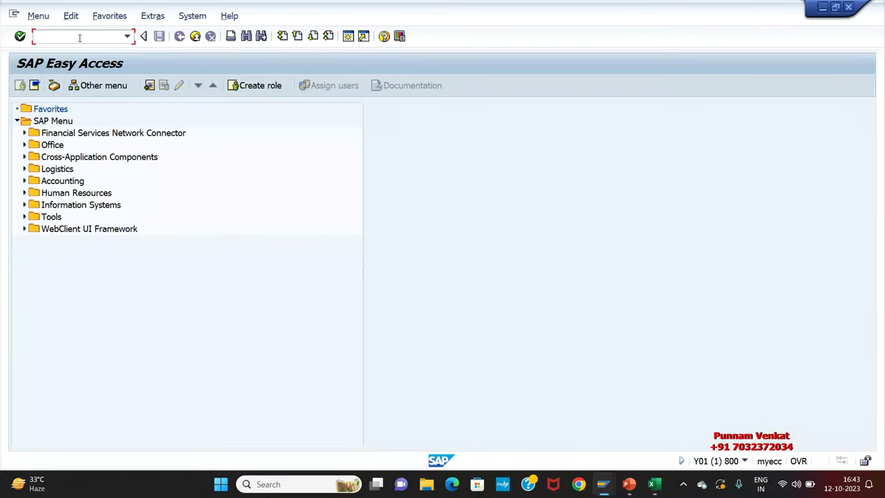
type("SPRO")
key("Return")
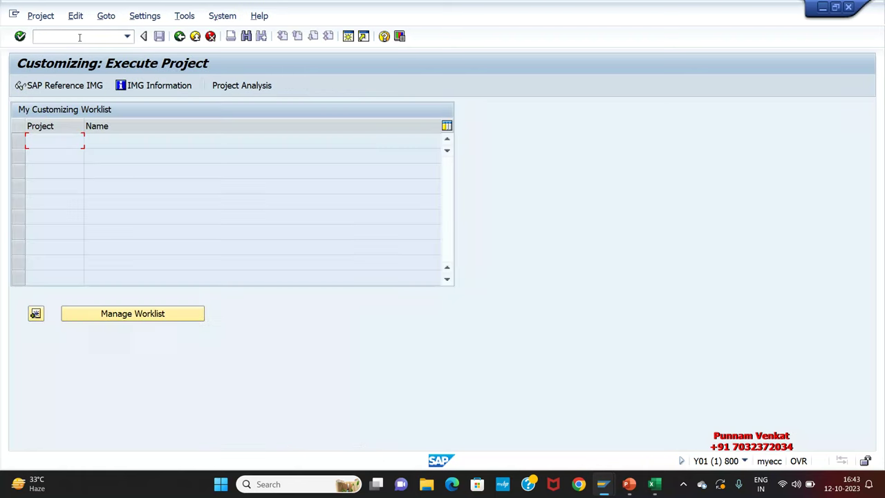
left_click(85, 87)
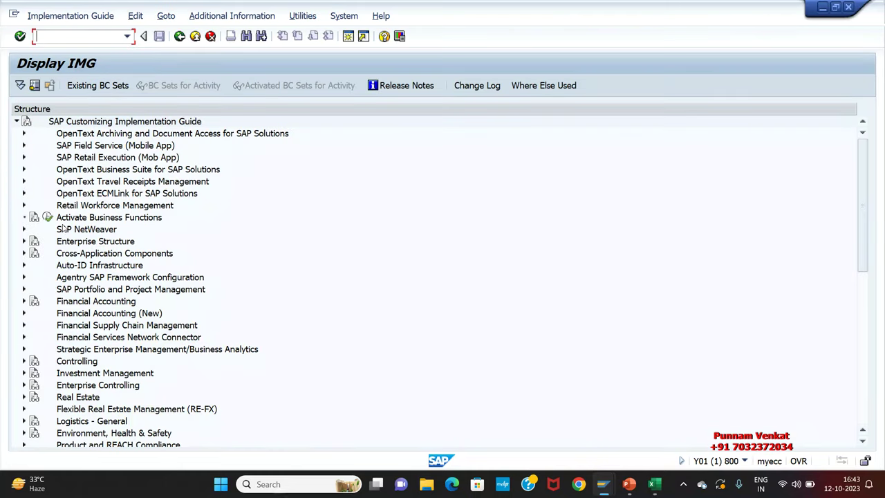
Expand Enterprise Structure, Definition and Logistics Execution in the IMG structure
left_click(76, 229)
key("Down")
key("Up")
key("Up")
key("Down")
key("Down")
key("Down")
key("Up")
key("Right")
key("Down")
key("Down")
key("Right")
key("Down")
key("Down")
key("Down")
key("Down")
key("Down")
key("Down")
key("Right")
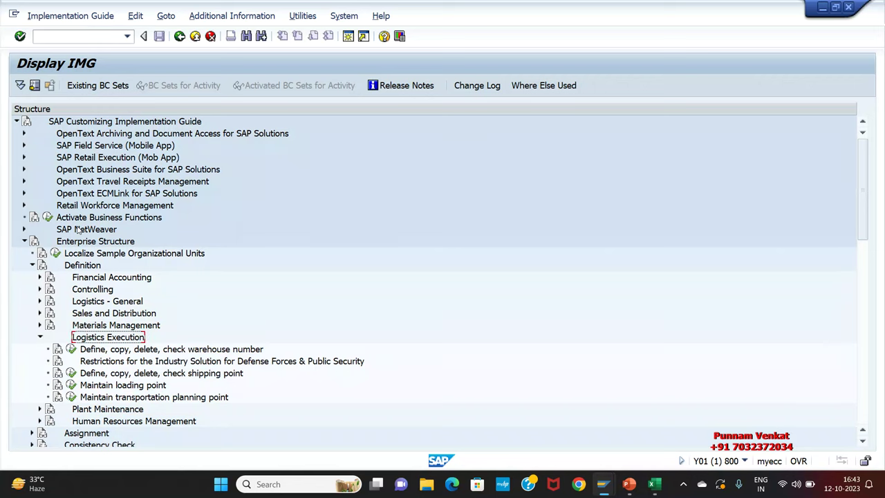
Open the Define shipping point activity to view the existing shipping points, and return to the IMG structure
key("Down")
key("Down")
key("Down")
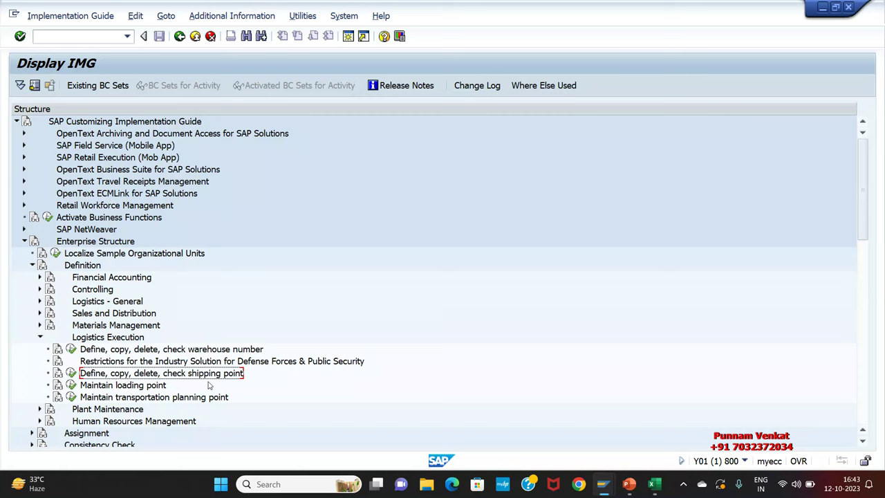
left_click(71, 374)
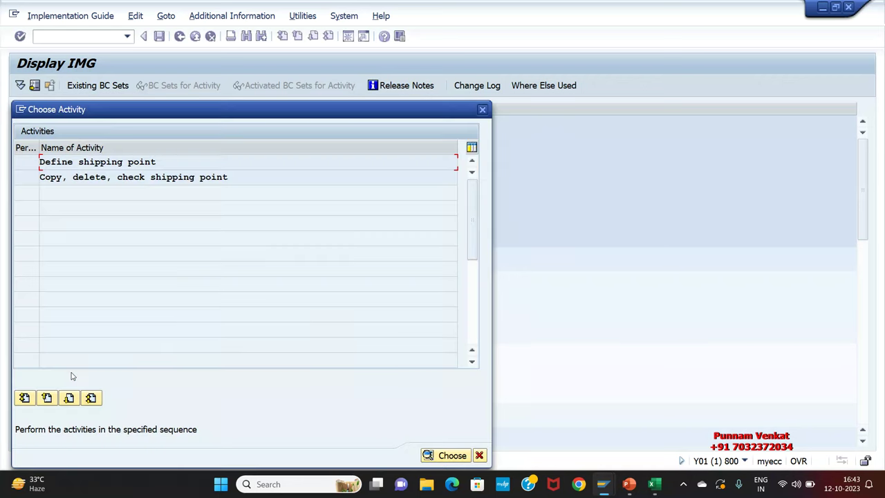
double_click(107, 163)
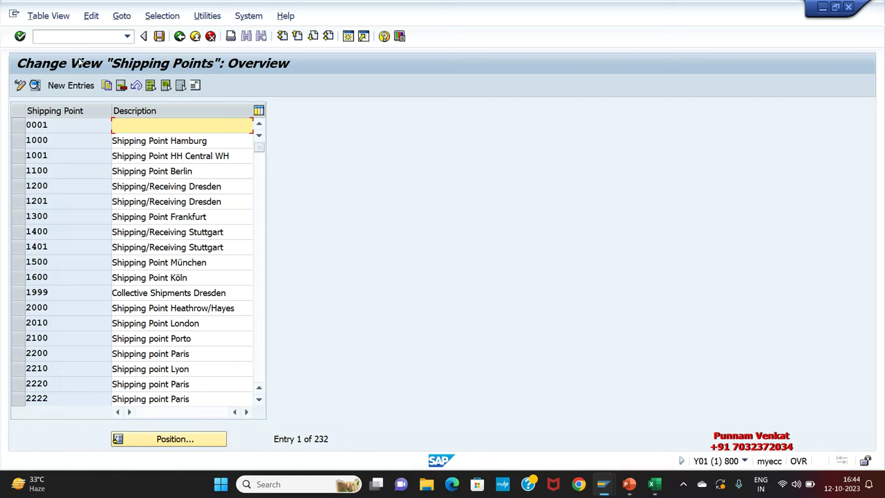
left_click(180, 37)
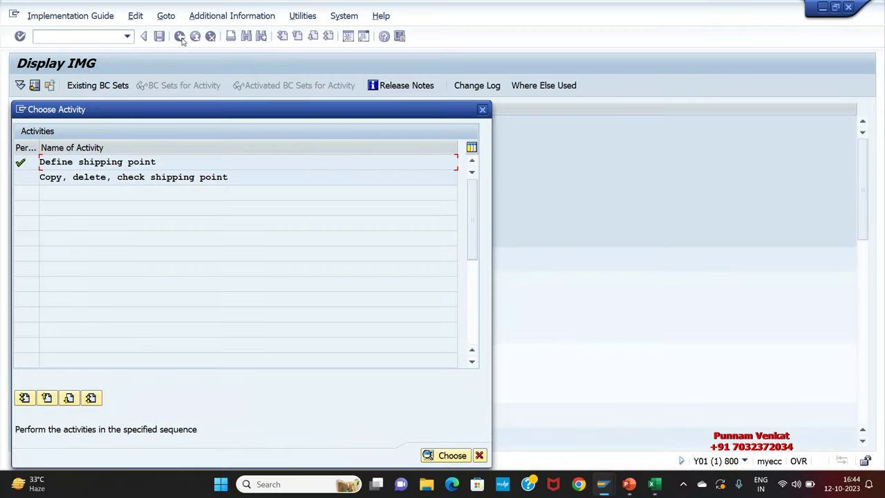
left_click(482, 109)
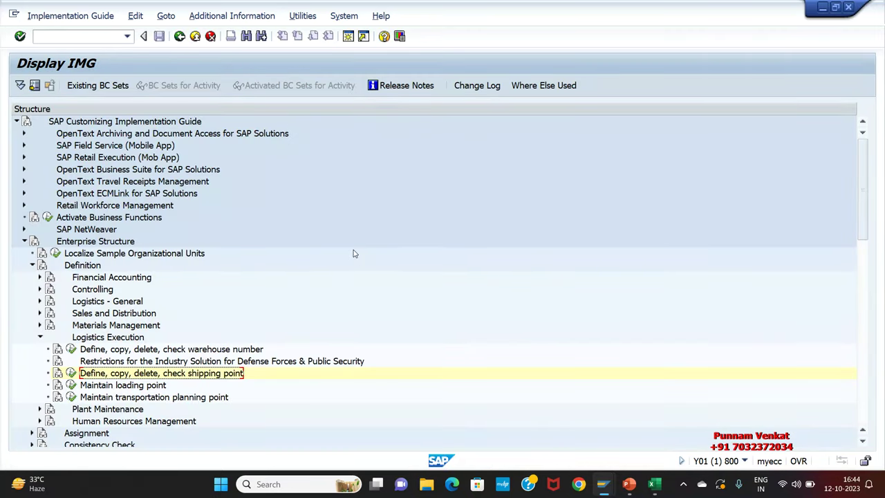
Read the documentation of the Define, copy, delete, check shipping point activity and close it
left_click(59, 374)
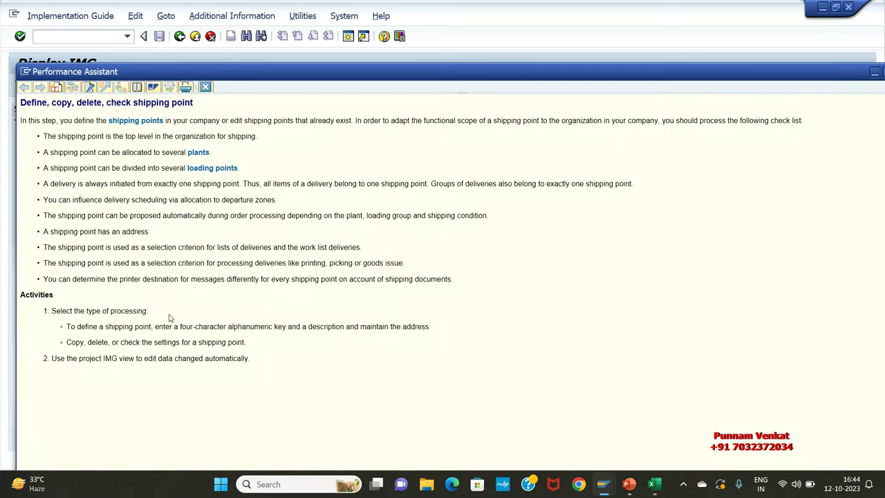
double_click(813, 71)
left_click(691, 81)
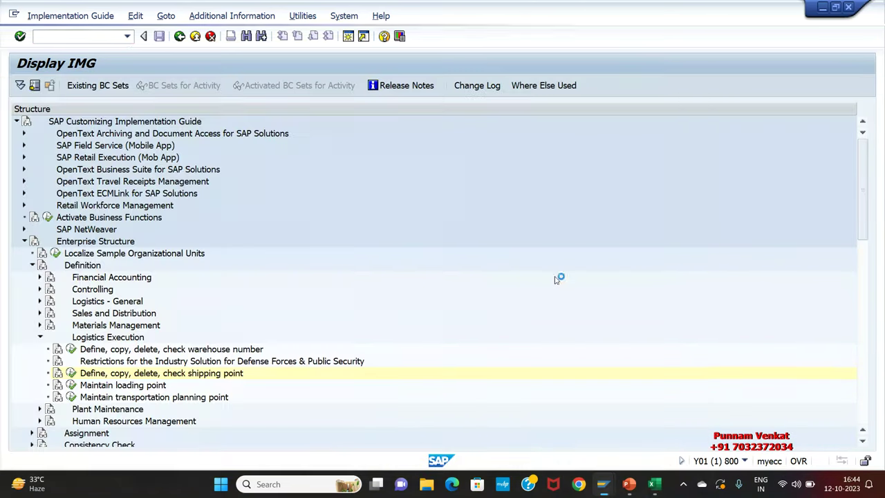
Open the Define shipping point activity and start a new entry with the shipping point code beginning with A1
left_click(71, 373)
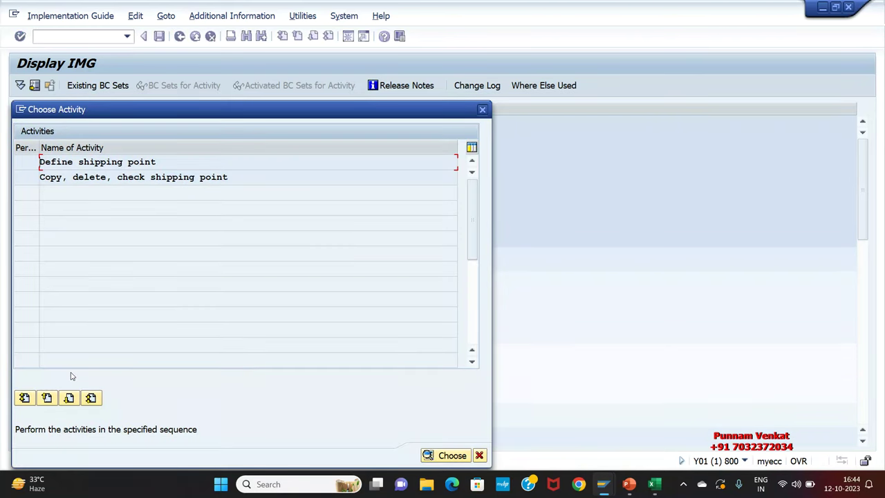
double_click(130, 164)
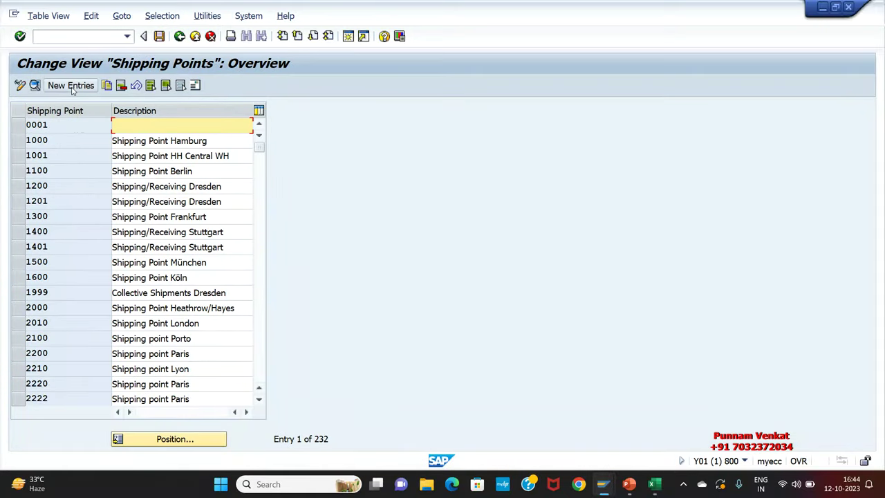
left_click(71, 86)
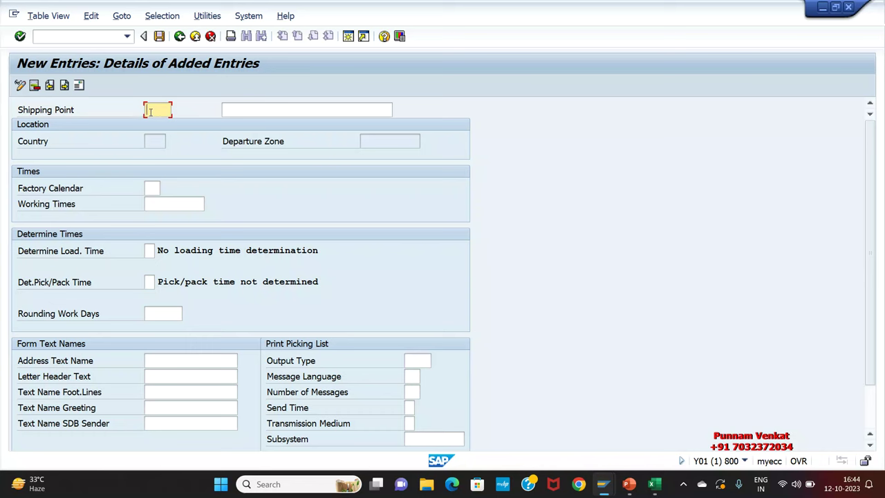
left_click(237, 107)
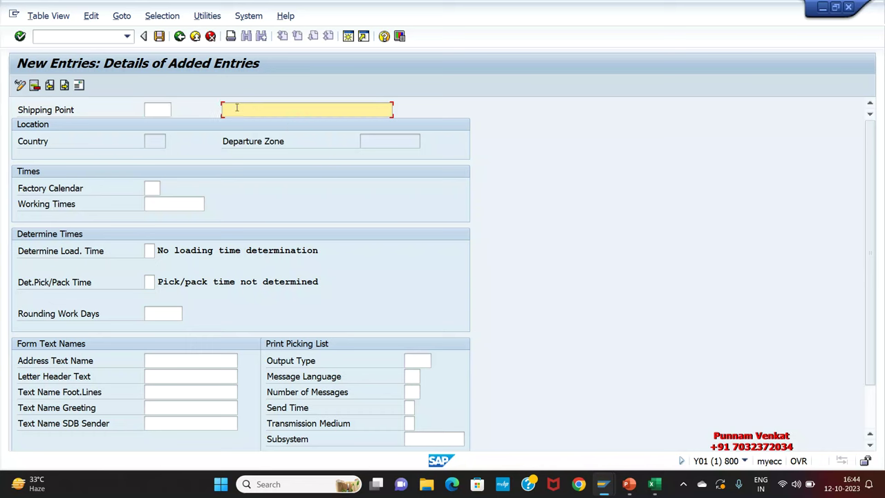
left_click(167, 105)
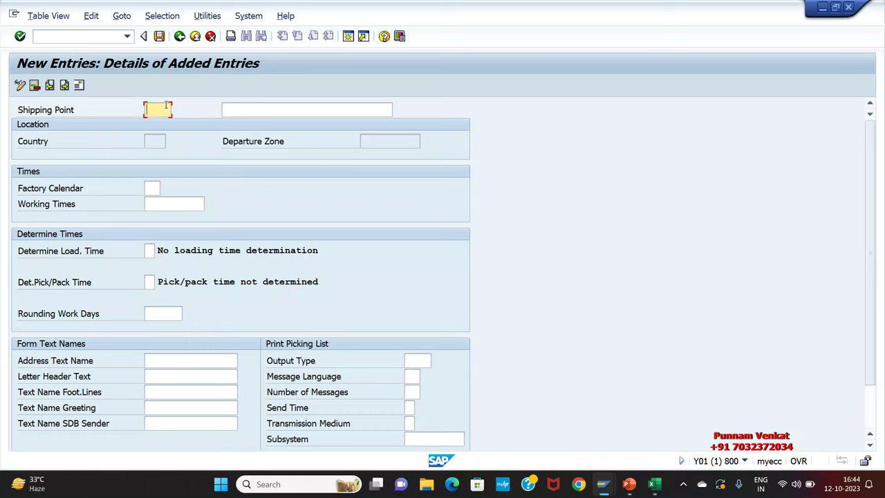
type("A1")
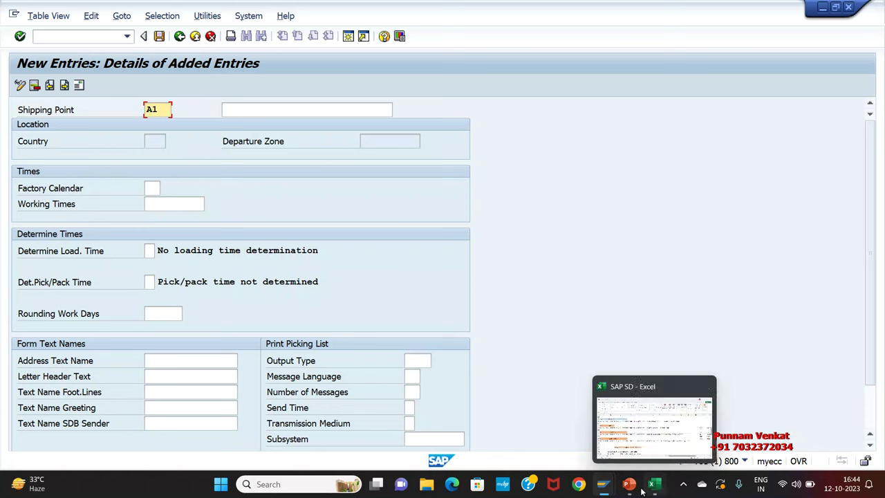
Switch to PowerPoint, check the example shipping points on the Shipping Point slide, and return to the new entry in SAP
mouse_move(628, 484)
left_click(633, 453)
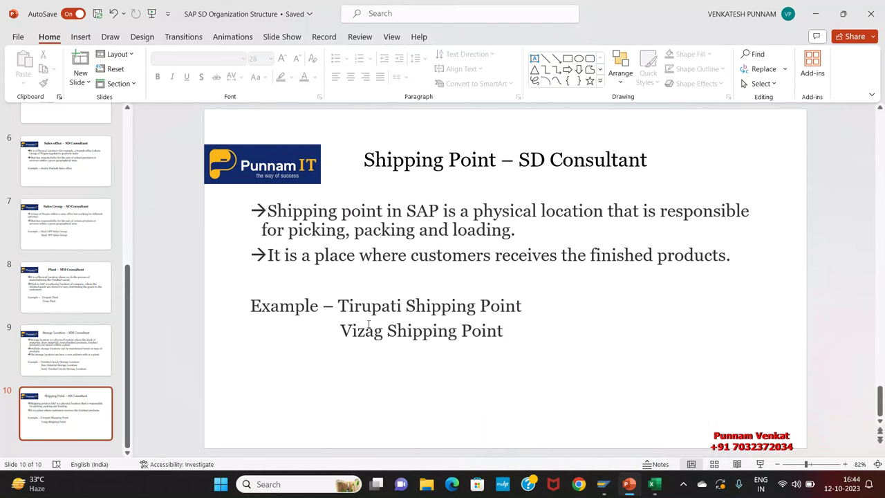
left_click_drag(341, 309, 519, 306)
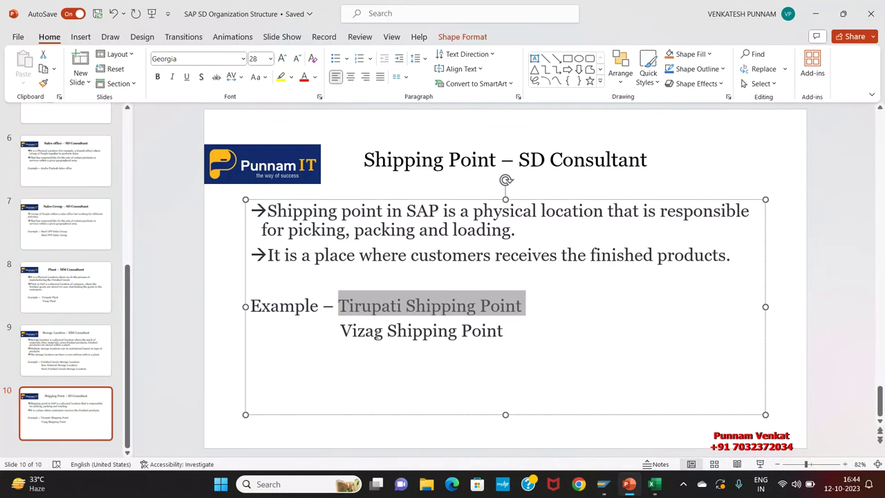
left_click_drag(343, 330, 528, 330)
key("alt+Tab")
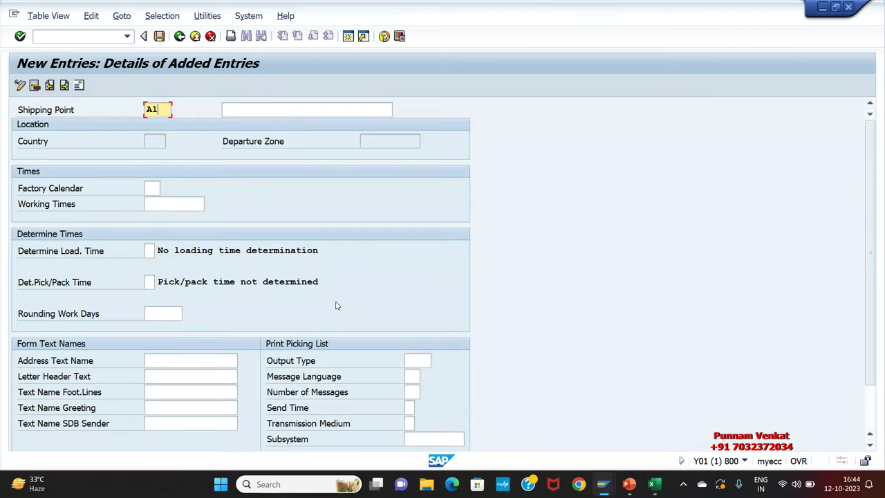
Complete the shipping point code as A1TS and enter the description "A1 Tirupati Shipping Point"
key("BackSpace")
type("1TS")
key("Tab")
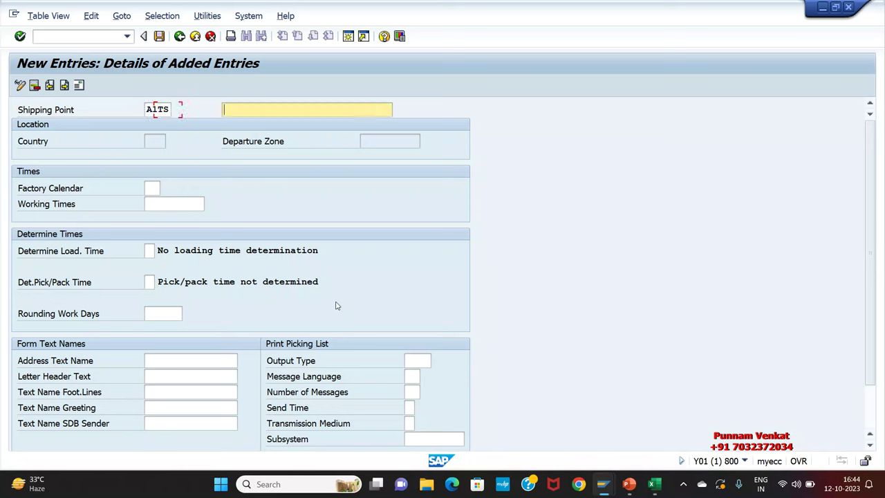
type("A1 Tiru")
key("BackSpace")
type("rupati Shipping po")
key("BackSpace")
key("BackSpace")
type("Point")
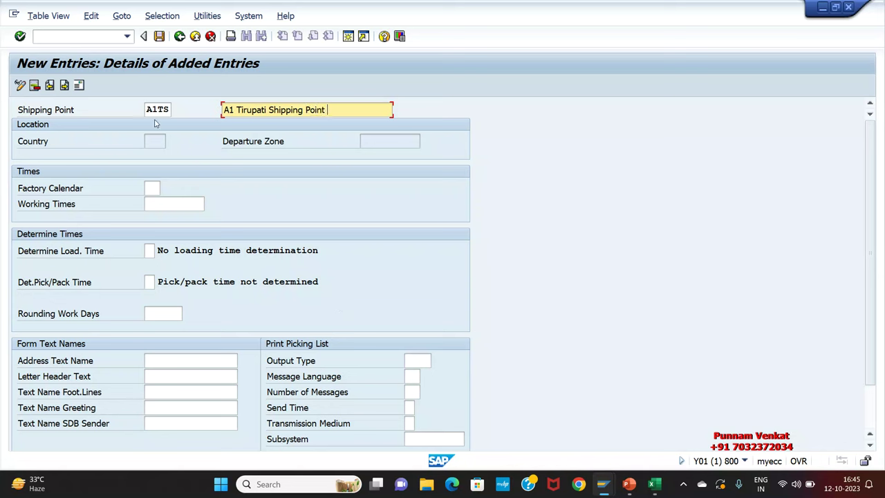
left_click_drag(147, 109, 166, 109)
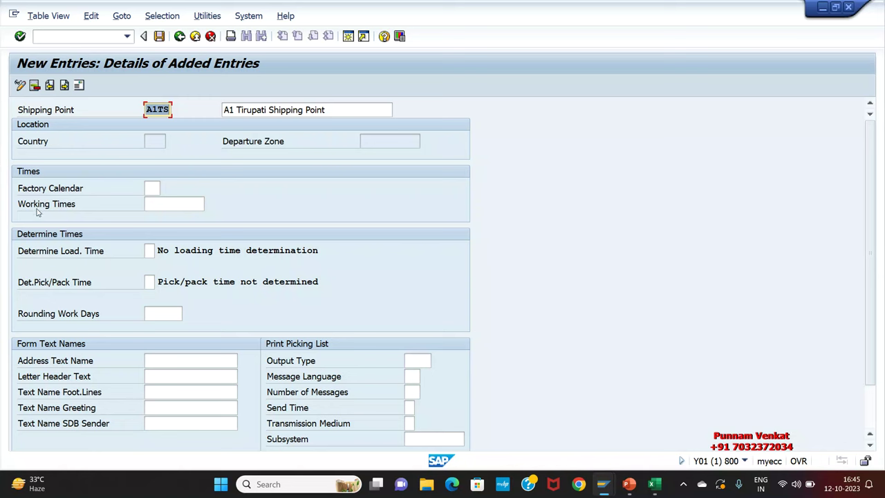
Set the factory calendar to 01 for the new shipping point and save the entry
left_click(153, 190)
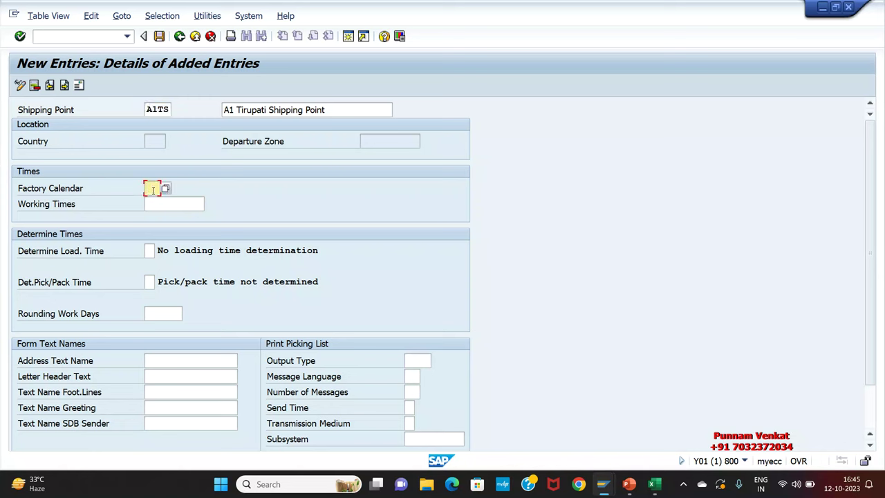
type("01")
key("Return")
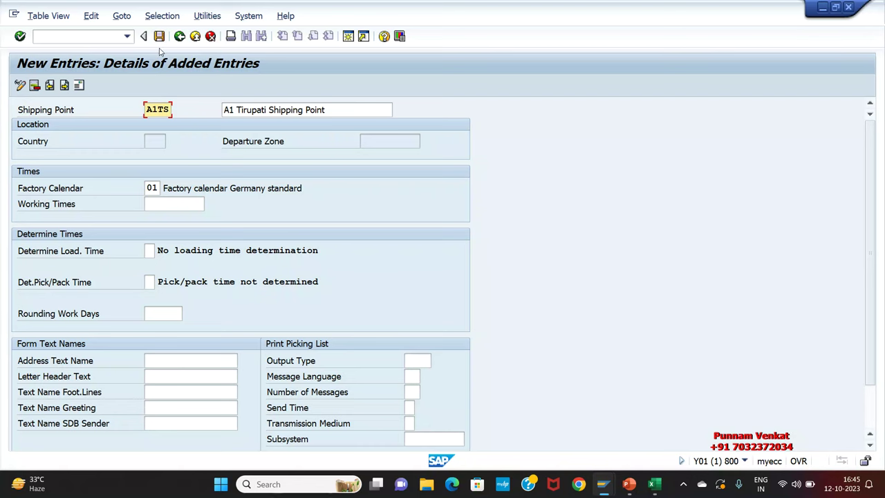
left_click(159, 36)
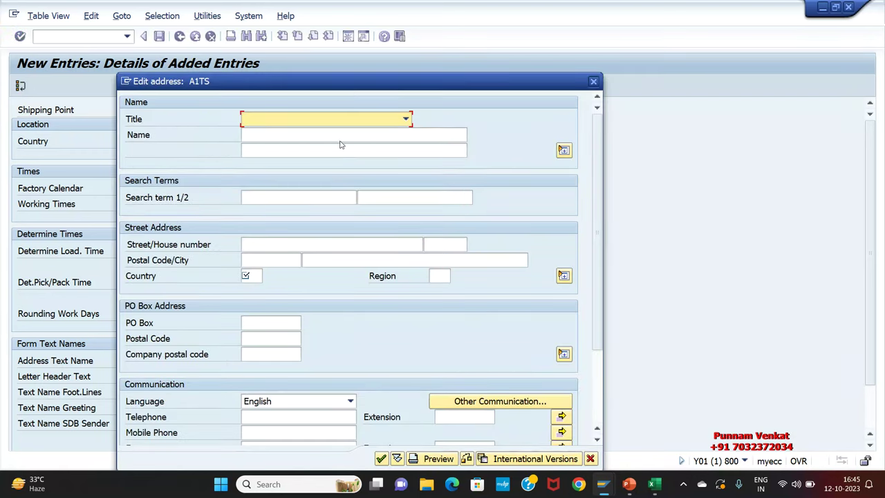
Enter "A1 Tirupati Shipping Point" in both name lines of the shipping point's address
left_click_drag(351, 81, 553, 38)
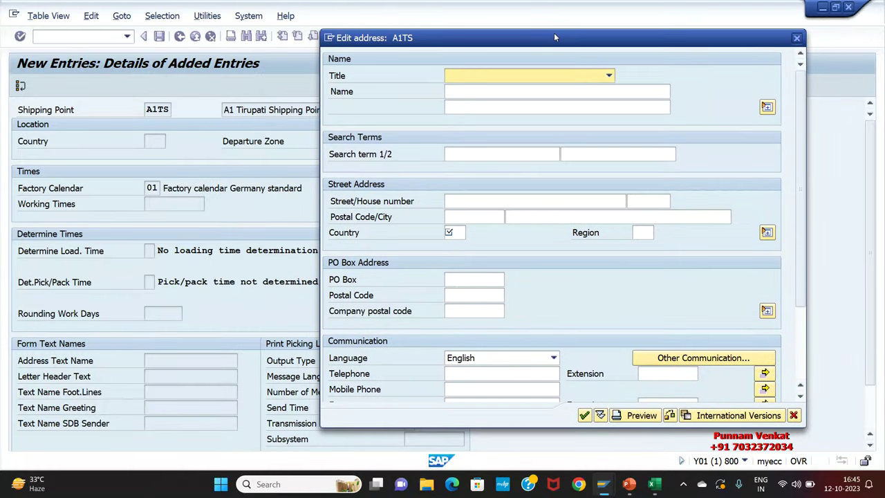
left_click(490, 92)
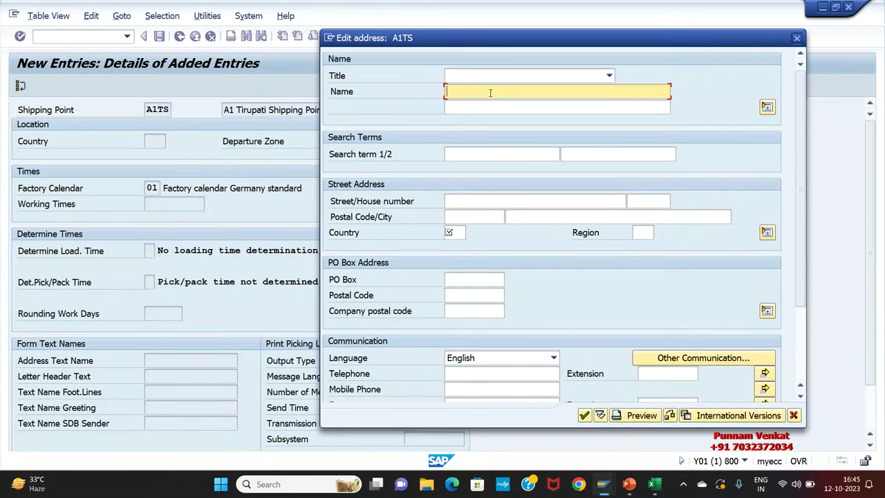
type("A")
key("BackSpace")
type("A")
key("BackSpace")
type("A1 ")
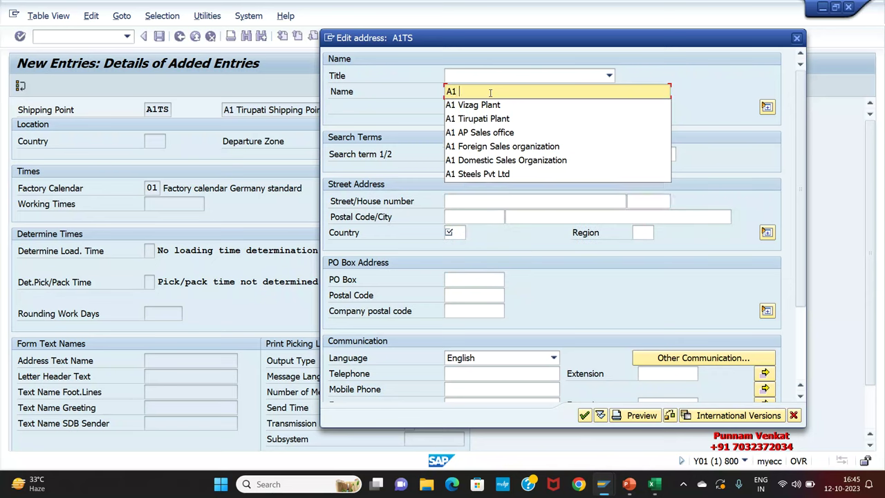
type("Tirupati")
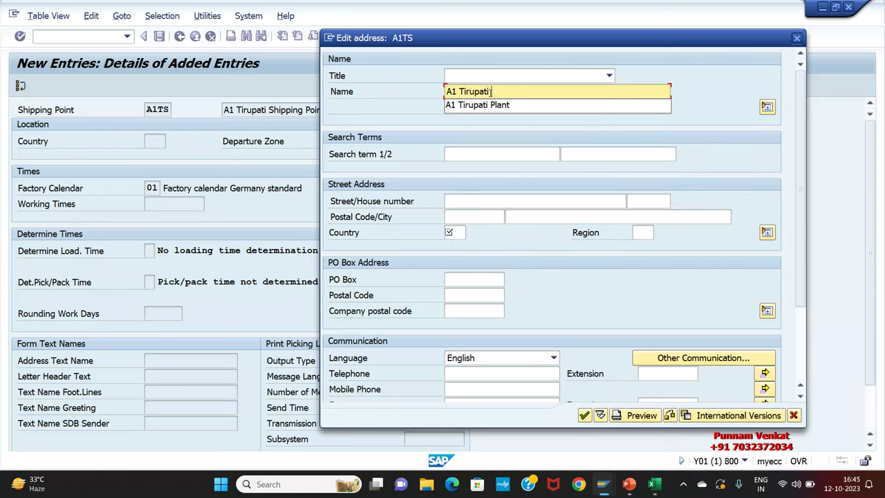
type(" Shipping ")
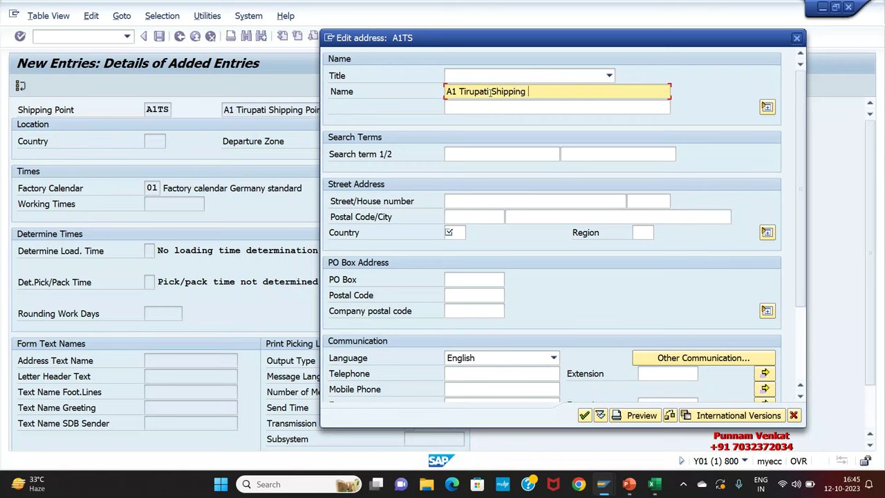
type("Point")
key("ctrl+a")
key("ctrl+c")
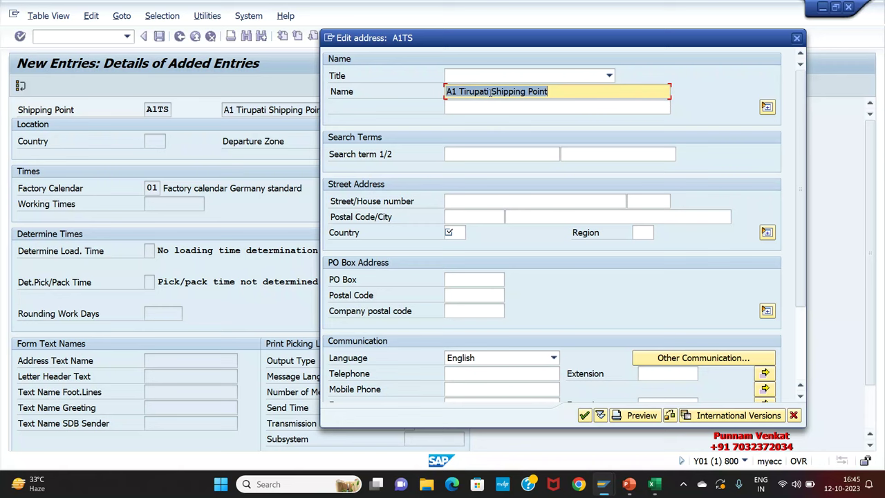
key("Tab")
key("ctrl+v")
key("Tab")
key("Tab")
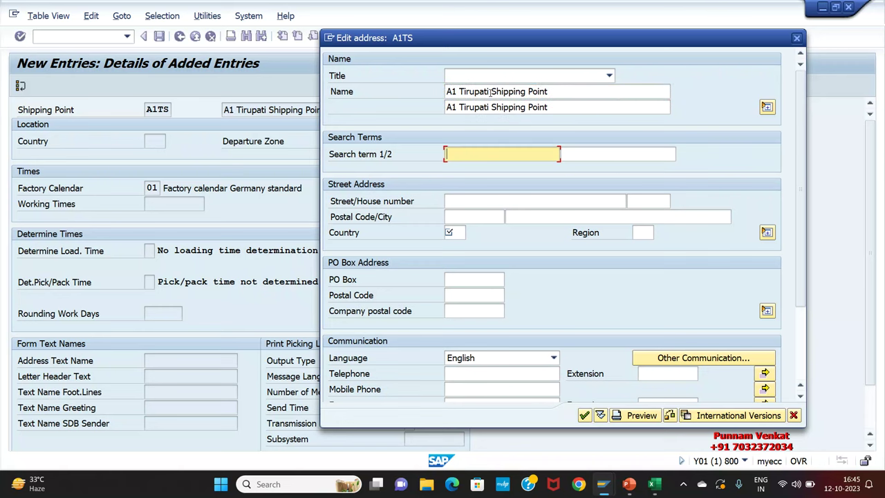
Enter A1TS as both search terms of the shipping point's address
type("A1TS")
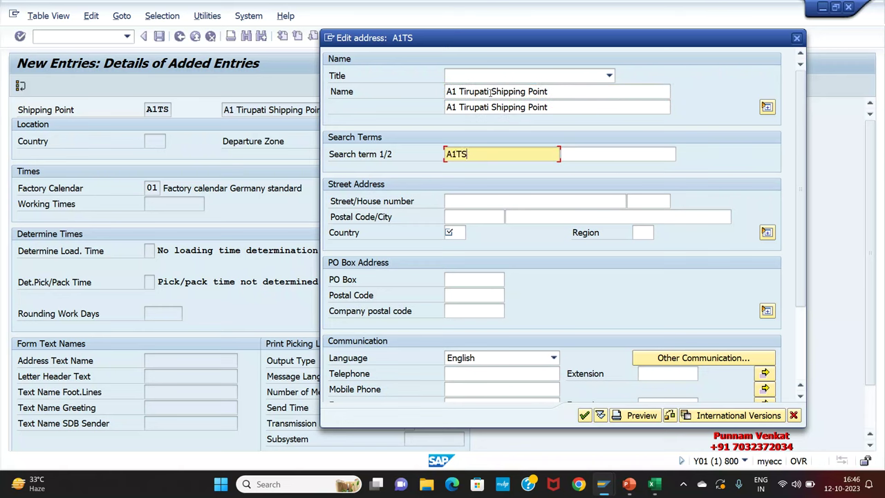
key("Tab")
key("shift+Tab")
key("Tab")
type("A1TS")
key("Tab")
key("Tab")
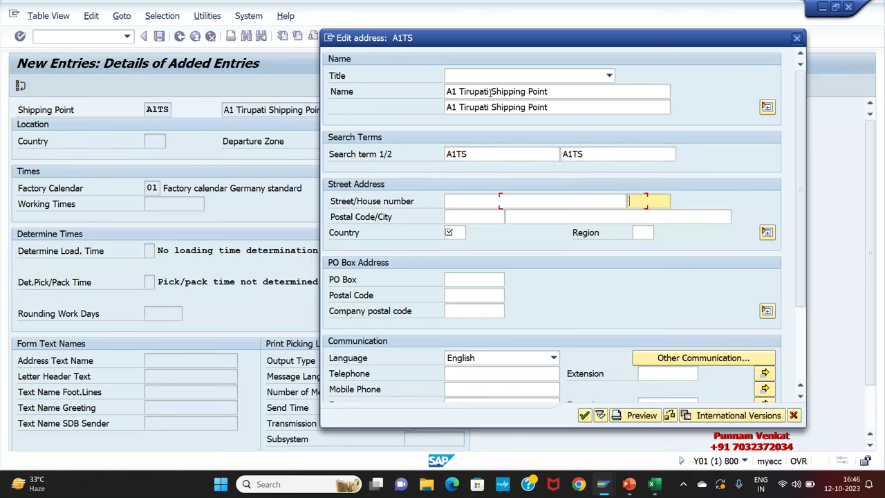
Enter the street and house number in the shipping point's street address
key("shift+Tab")
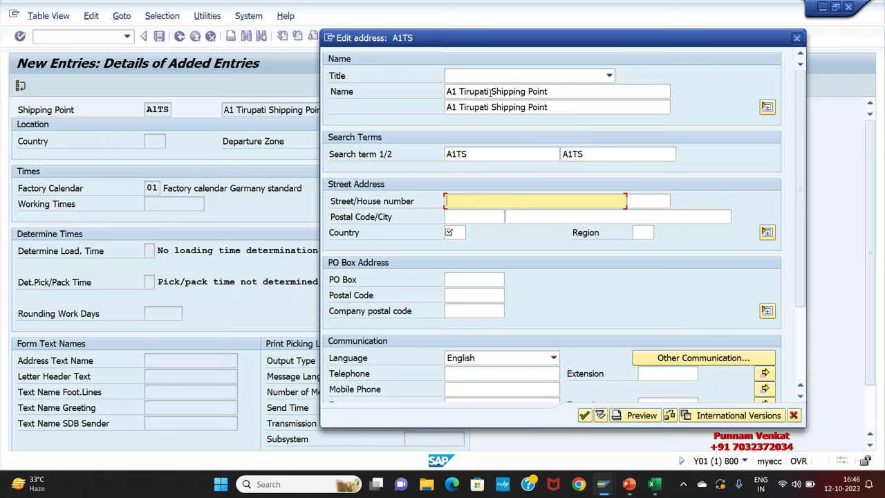
type("Balaji Nagar")
key("Tab")
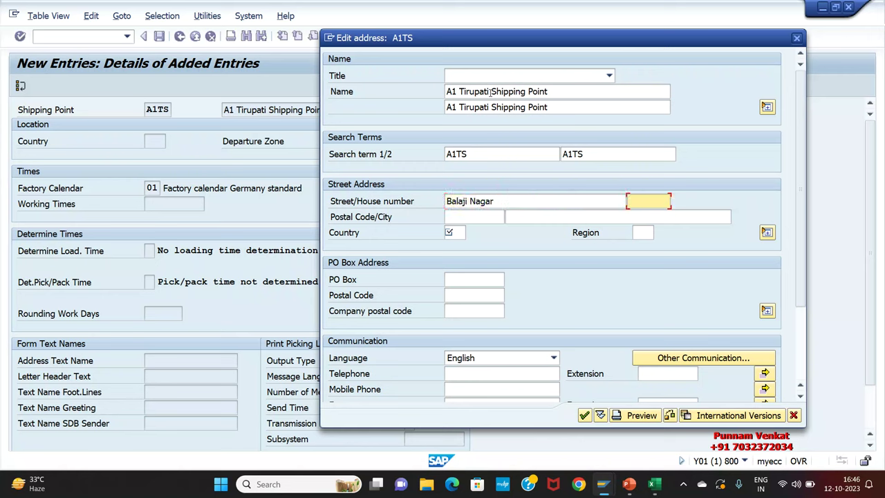
type("98712332")
key("Tab")
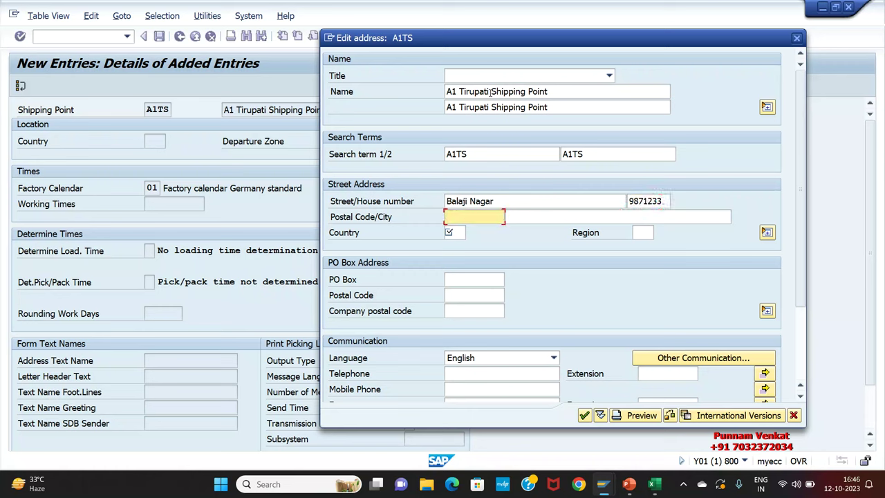
Enter the postal code and city, and set the country to IN and the region to 01
type("500")
type("25")
key("Tab")
type("t")
key("Down")
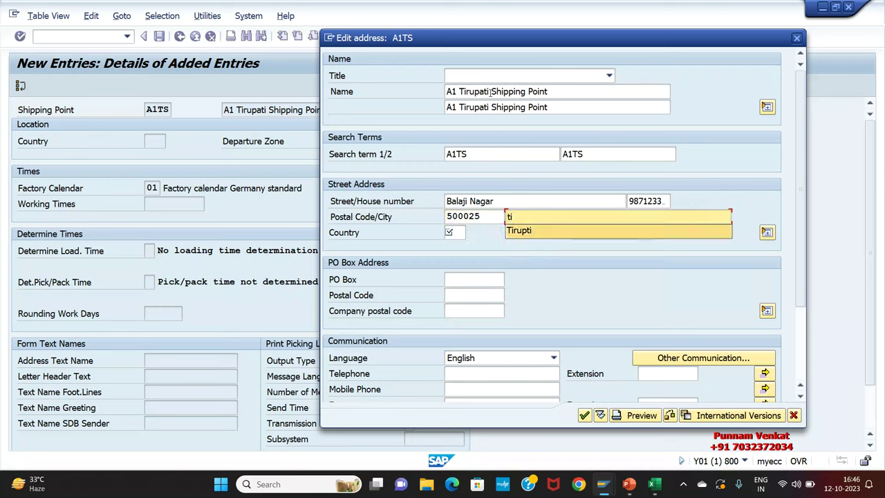
key("Tab")
key("Down")
key("Tab")
type("01")
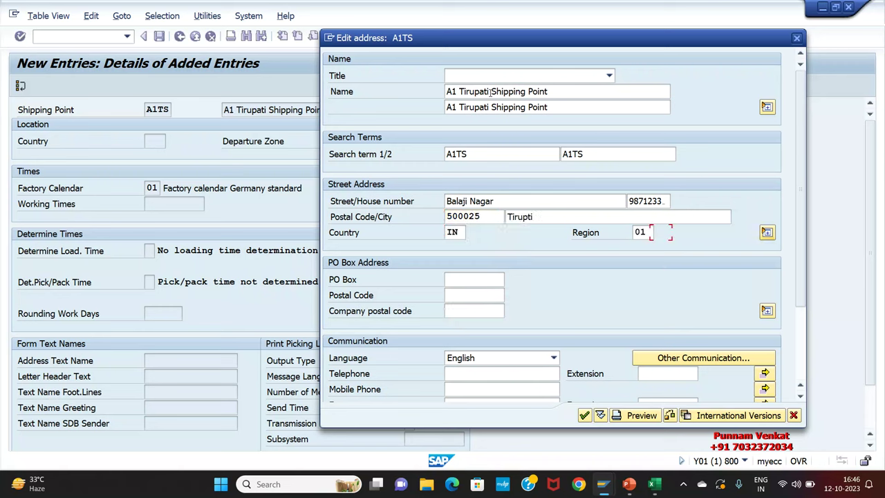
key("Return")
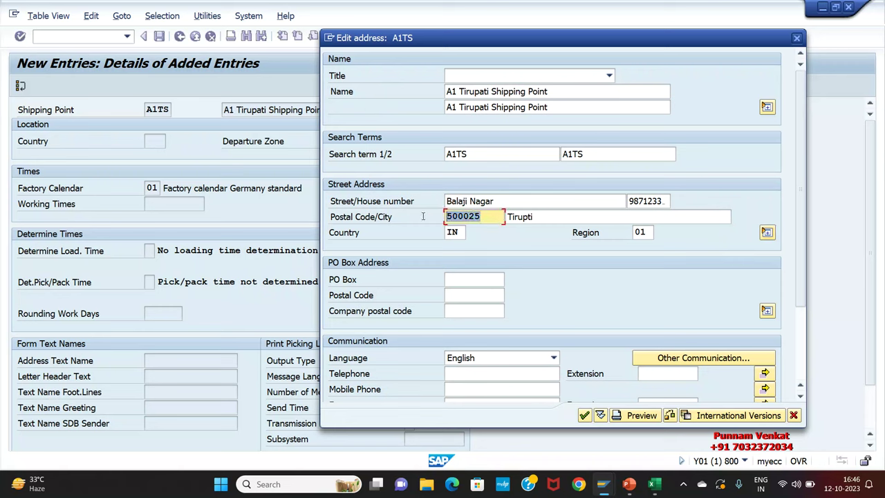
Copy the street address's postal code into the PO Box and PO box postal code fields
left_click(473, 278)
key("ctrl+v")
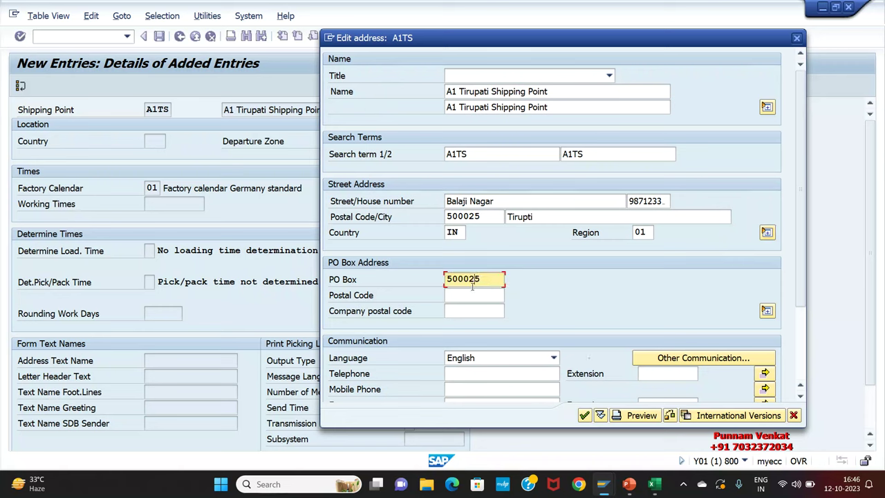
left_click(471, 295)
key("ctrl+v")
Confirm the address and save the shipping point in the A1 IMP Project customizing request
left_click_drag(468, 37, 477, 15)
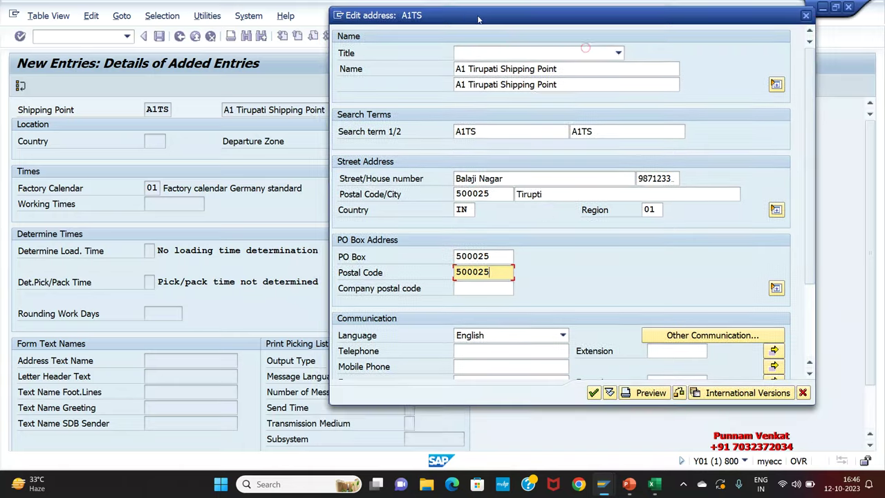
left_click(593, 393)
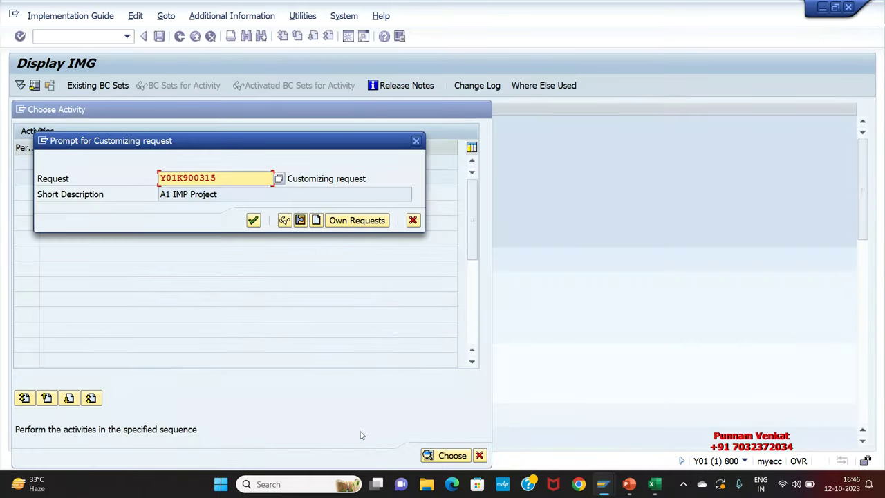
left_click(253, 221)
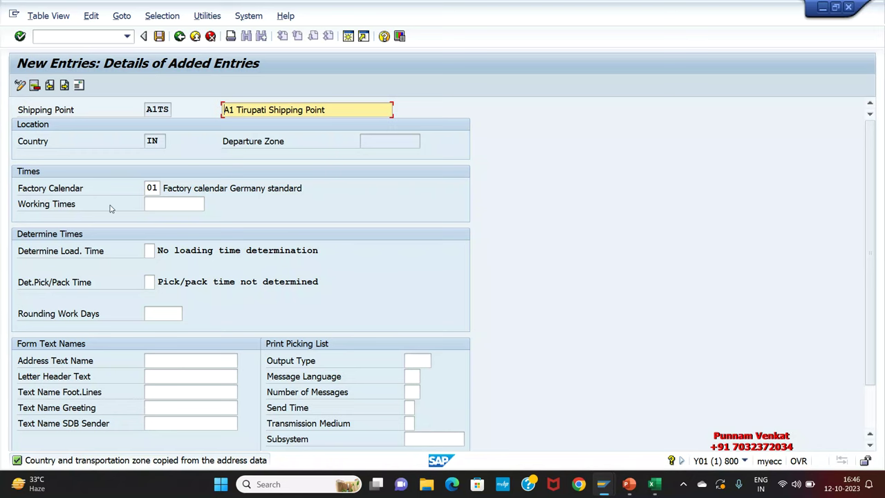
Review the address details stored for shipping point A1TS and close them
left_click(79, 85)
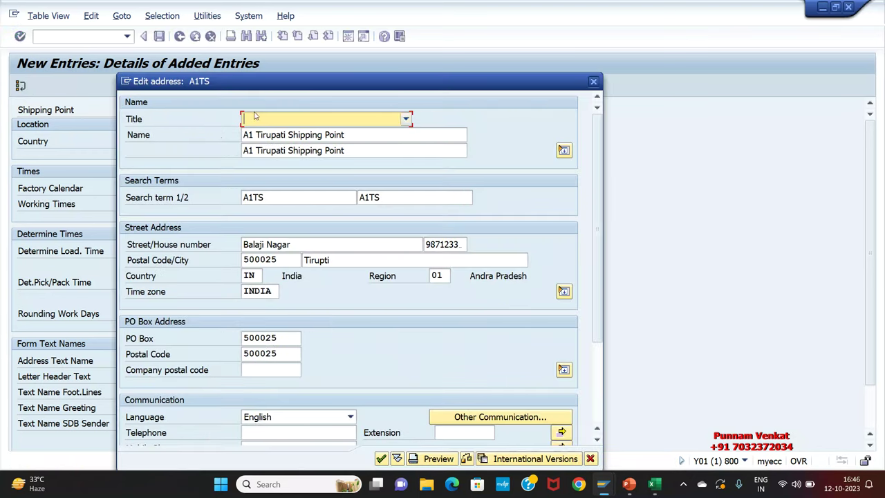
left_click_drag(277, 81, 529, 45)
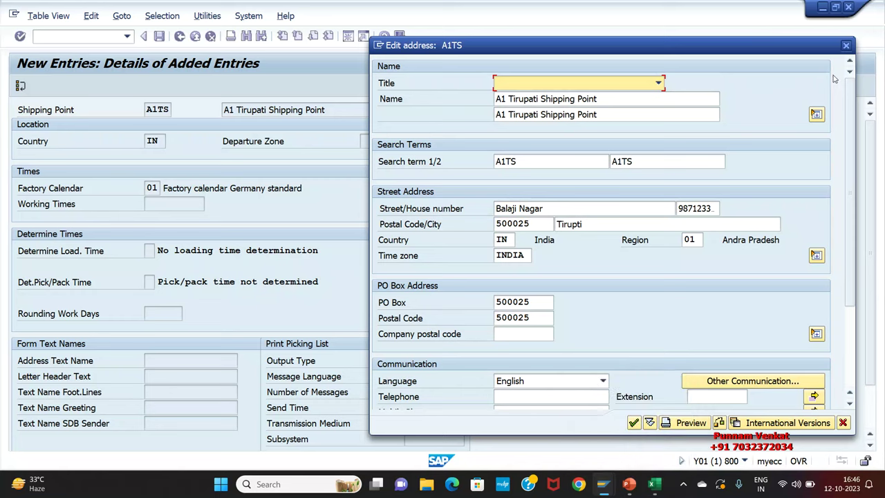
left_click(845, 45)
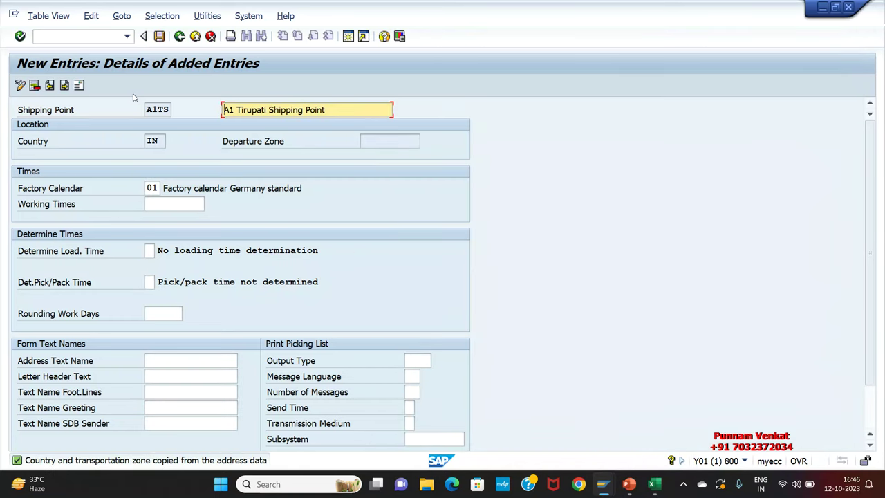
Save shipping point A1TS and return to the implementation guide structure
left_click(159, 36)
left_click(180, 36)
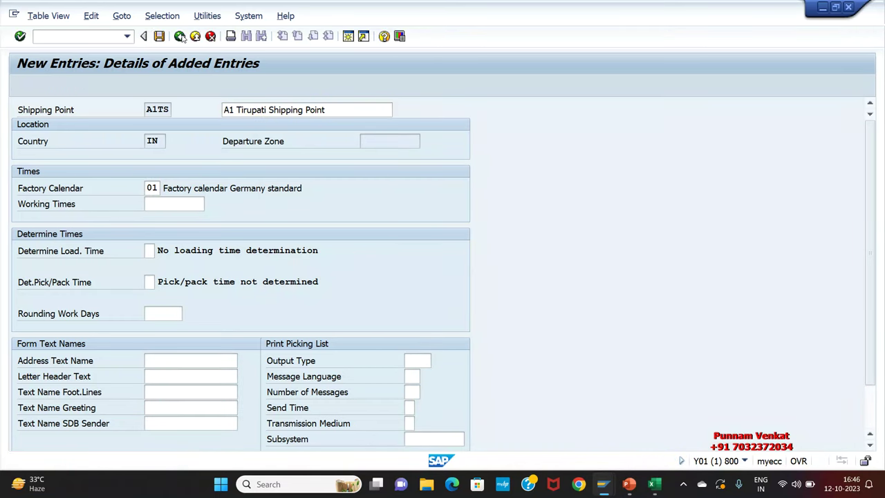
left_click(180, 36)
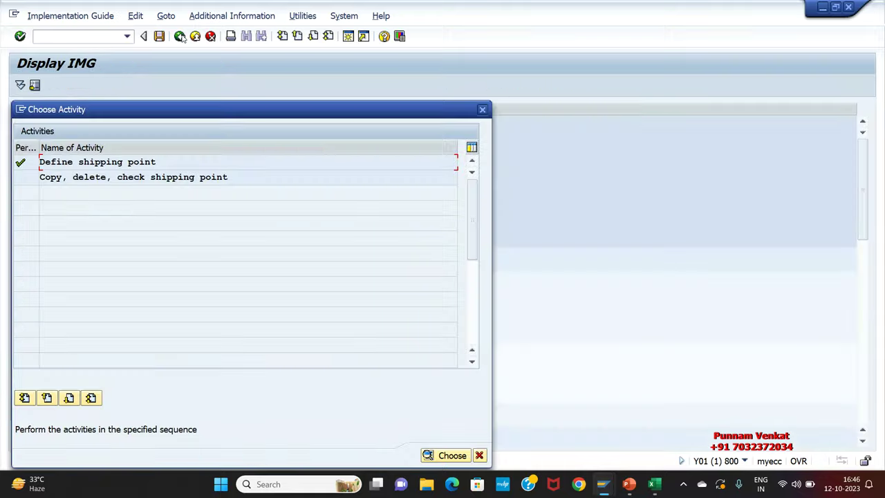
left_click(482, 110)
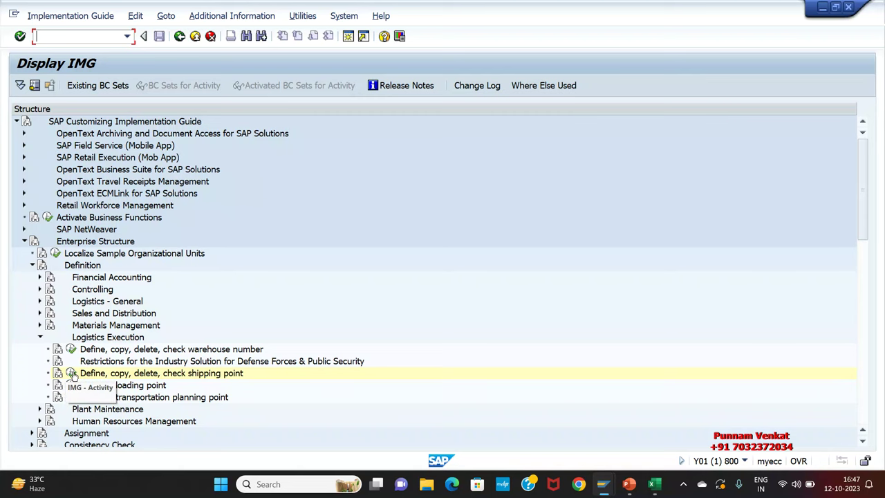
Open the Define shipping point activity again and start a new shipping point entry
left_click(71, 373)
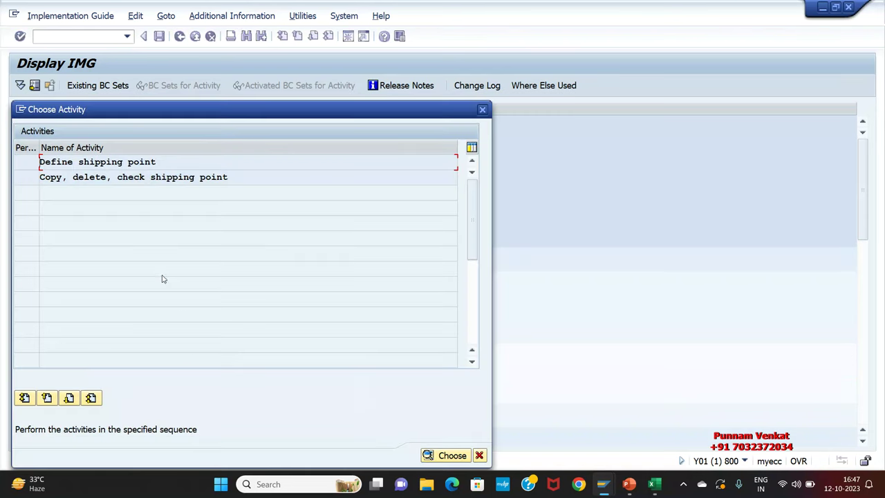
double_click(97, 161)
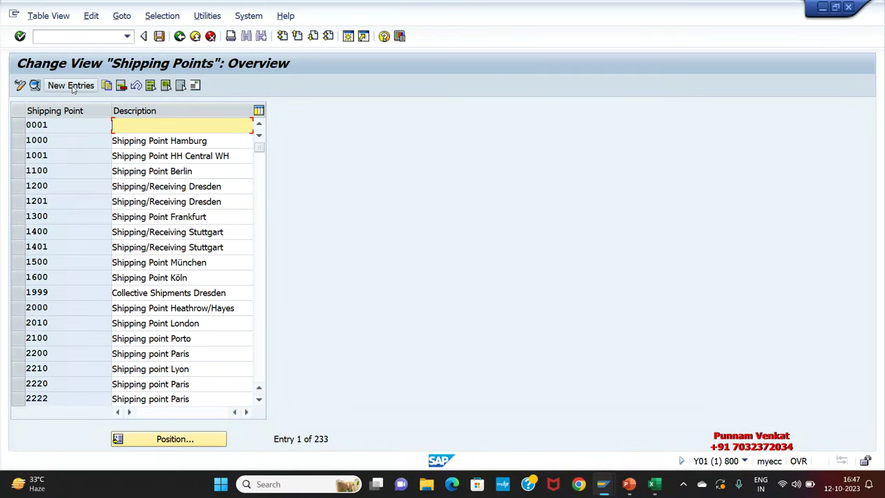
left_click(73, 91)
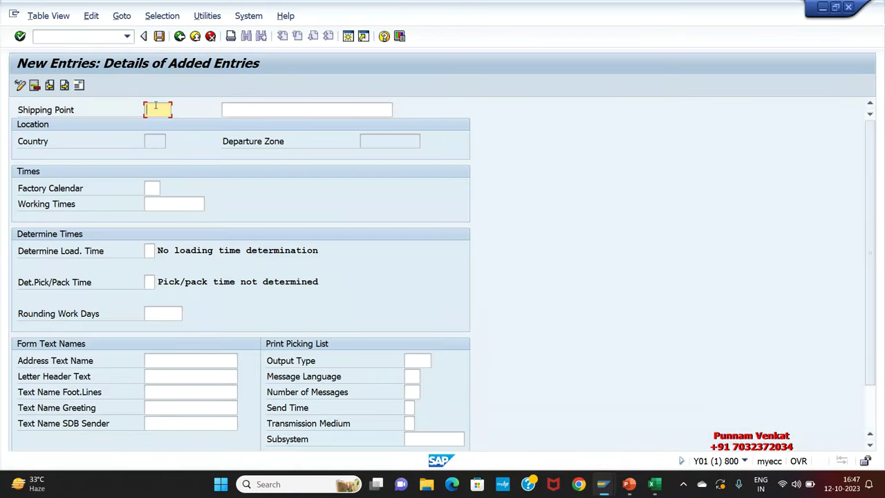
left_click(246, 110)
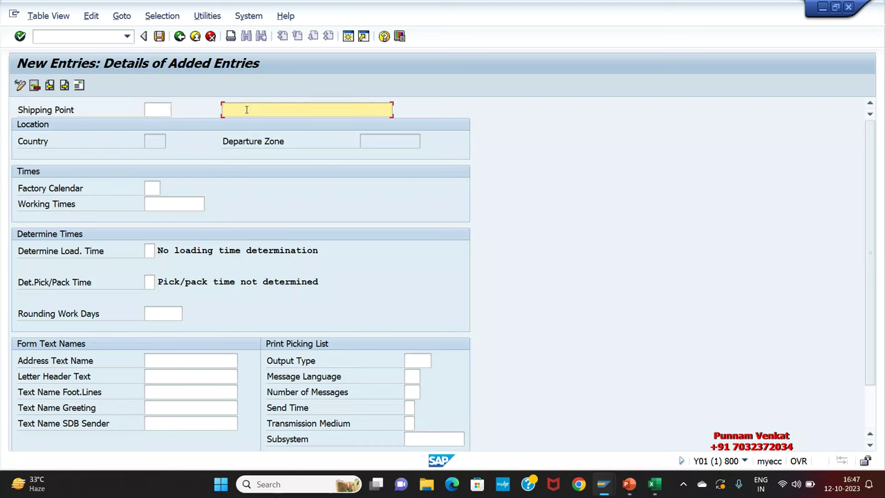
Enter shipping point A1VS with the description "A1 Vizag Shipping Point" and factory calendar 01
left_click(161, 109)
type("A")
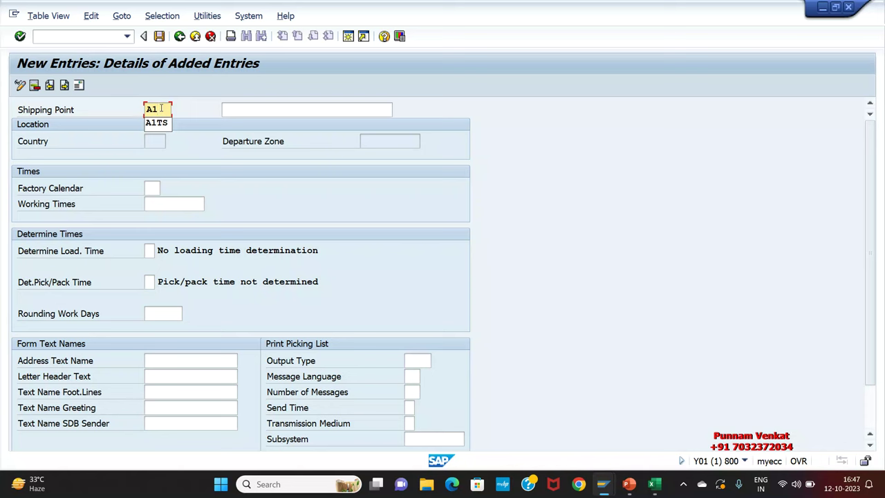
type("1VS")
key("Tab")
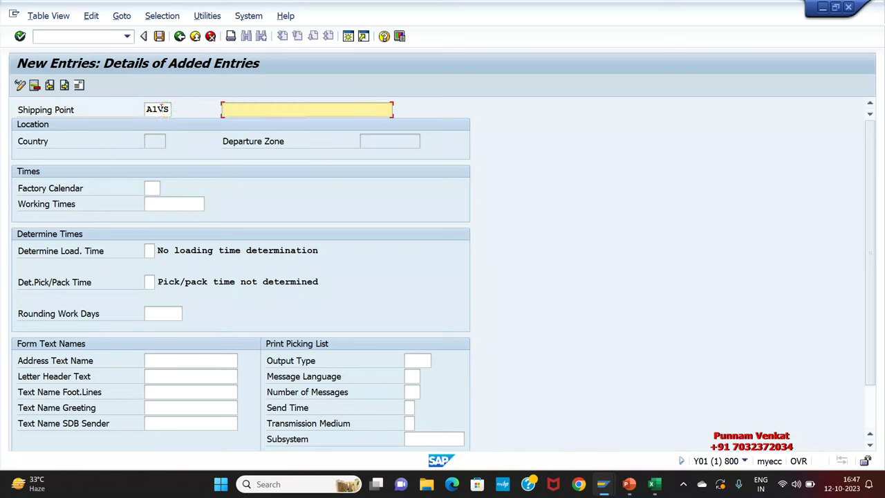
type("A1 ")
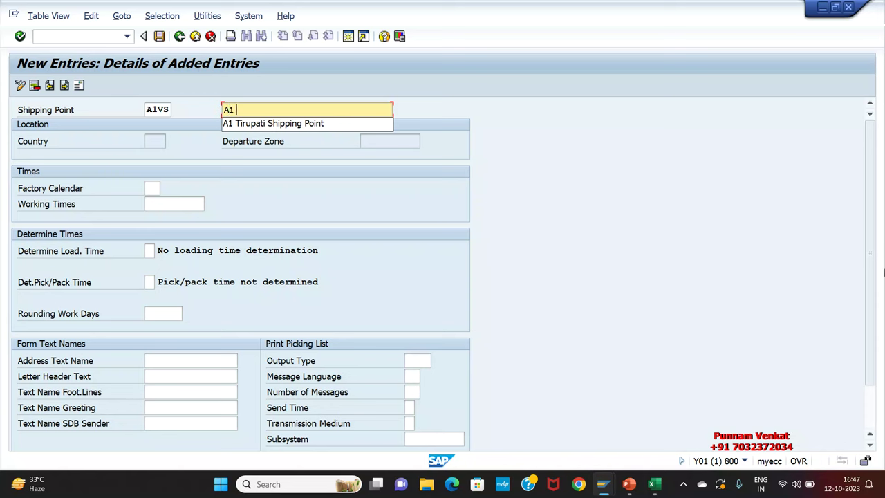
type("Vizag Ship")
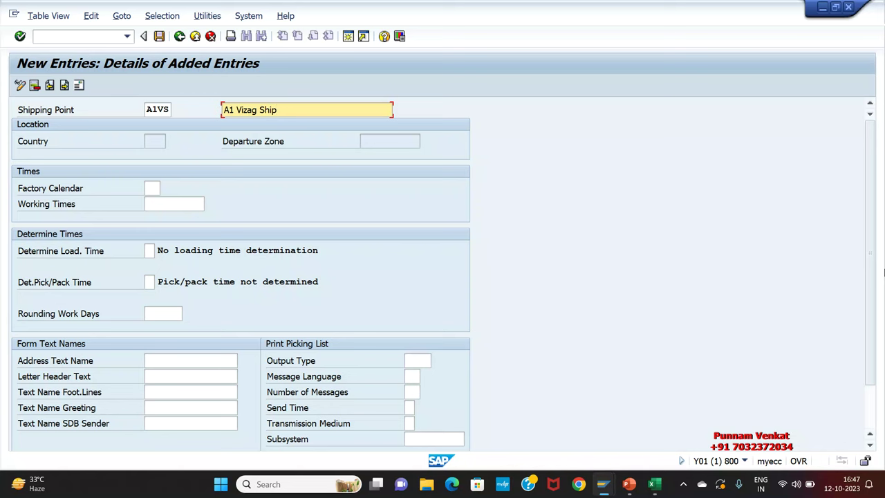
type("ping Point")
key("Tab")
type("01")
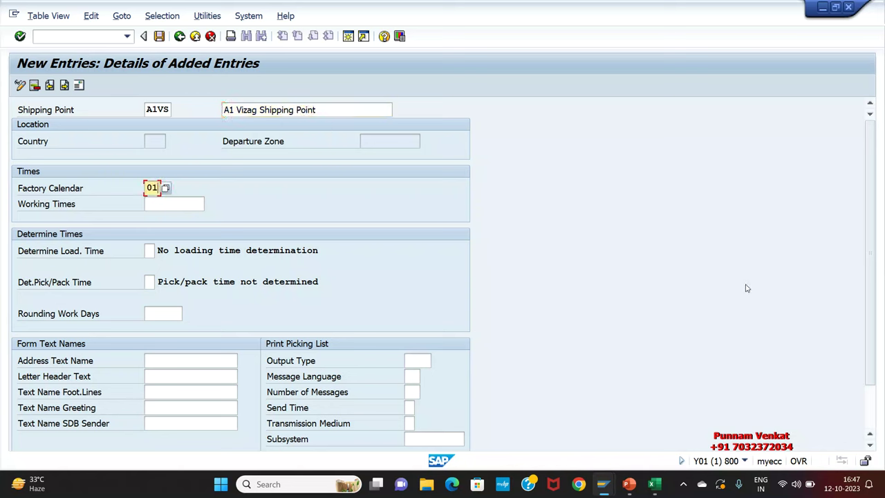
key("Return")
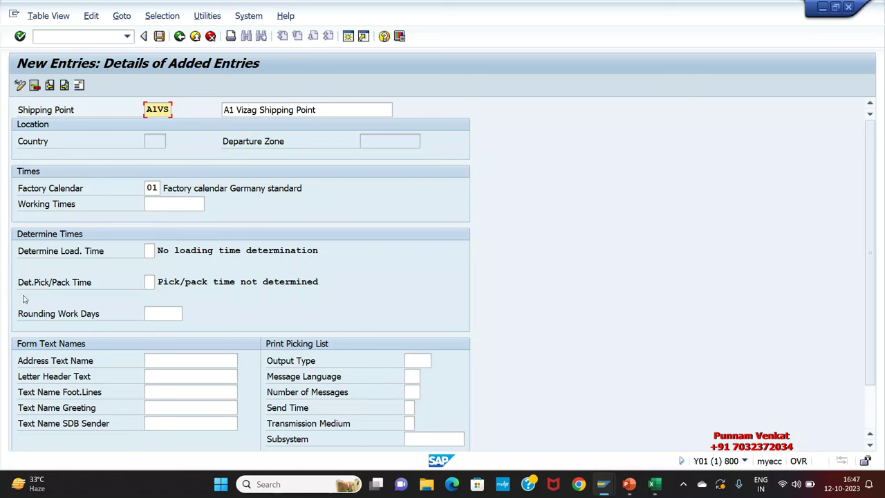
Save the entry to bring up its address form and enter "A1 Vizag Shipping Point" in both name lines
left_click(159, 36)
left_click_drag(289, 88, 514, 92)
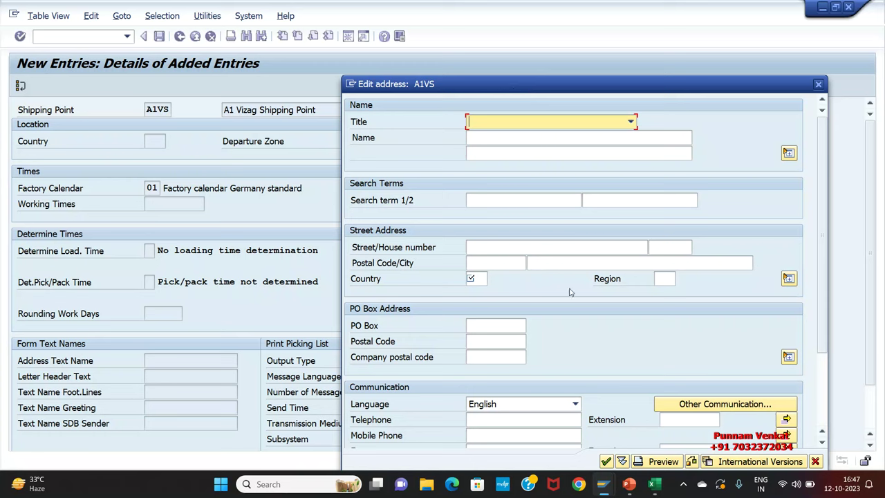
left_click(504, 139)
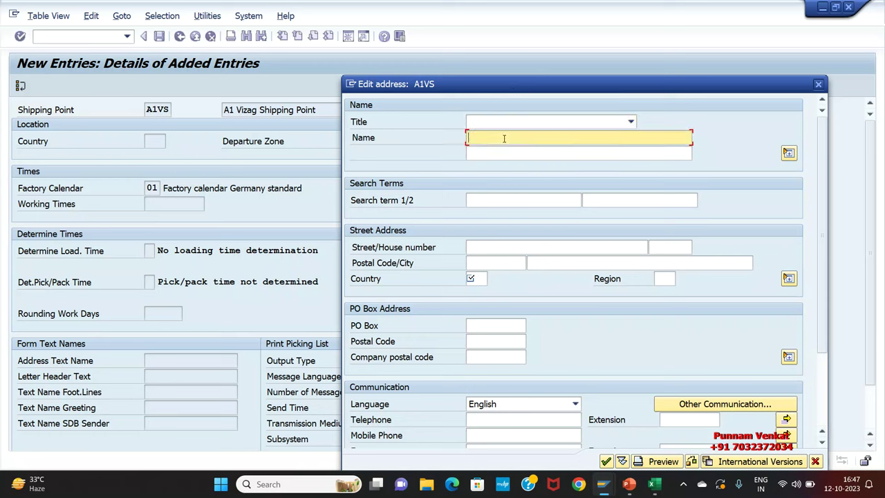
type("A1 ")
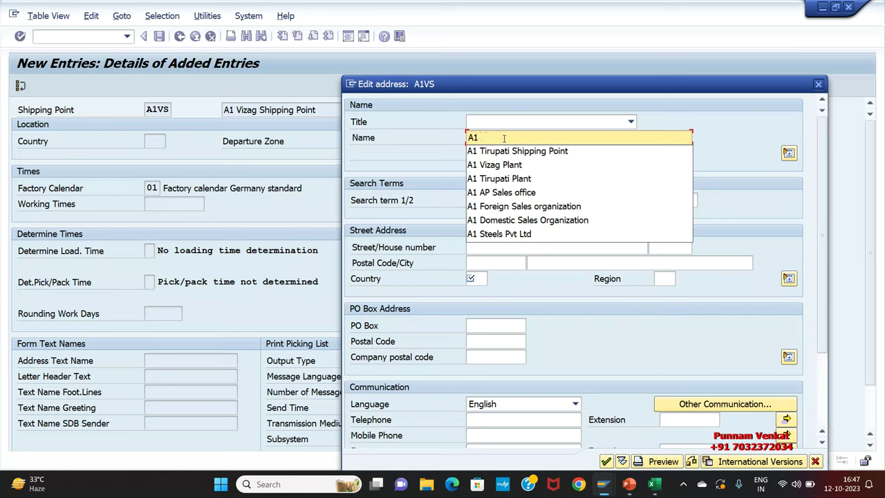
type("v")
key("BackSpace")
type("V")
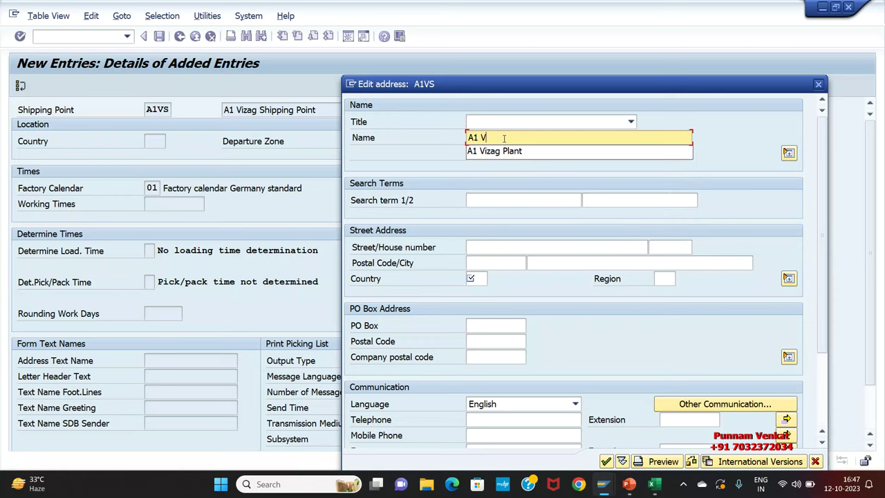
type("izag Shipping Point")
key("Tab")
key("ctrl+a")
key("ctrl+c")
key("Tab")
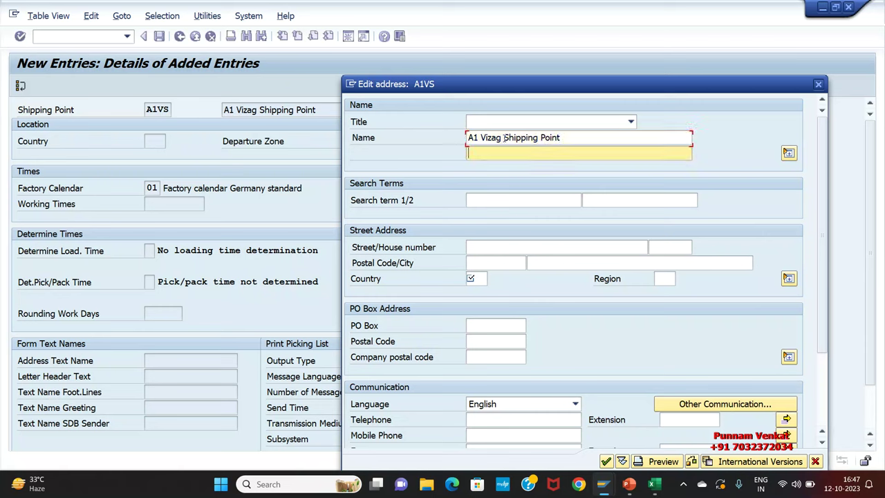
key("ctrl+v")
key("Tab")
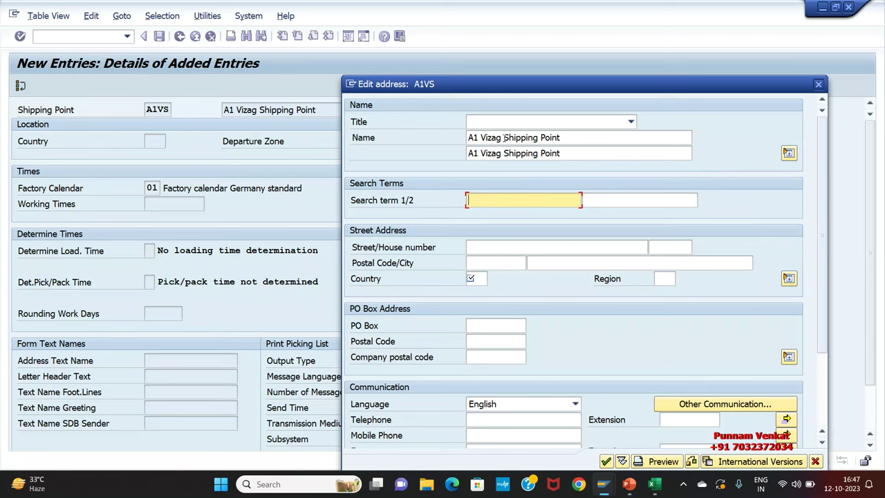
Set both search terms of the shipping point's address to A1VS
type("A1")
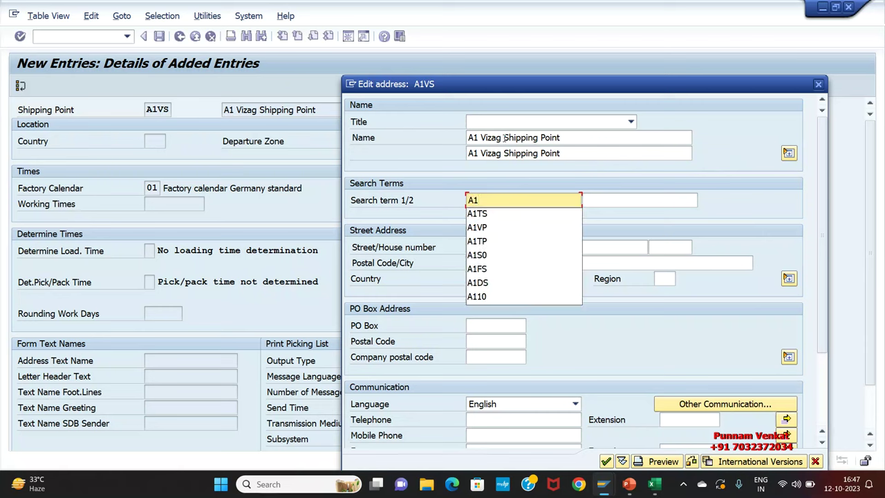
type("VZ")
key("Tab")
key("shift+Tab")
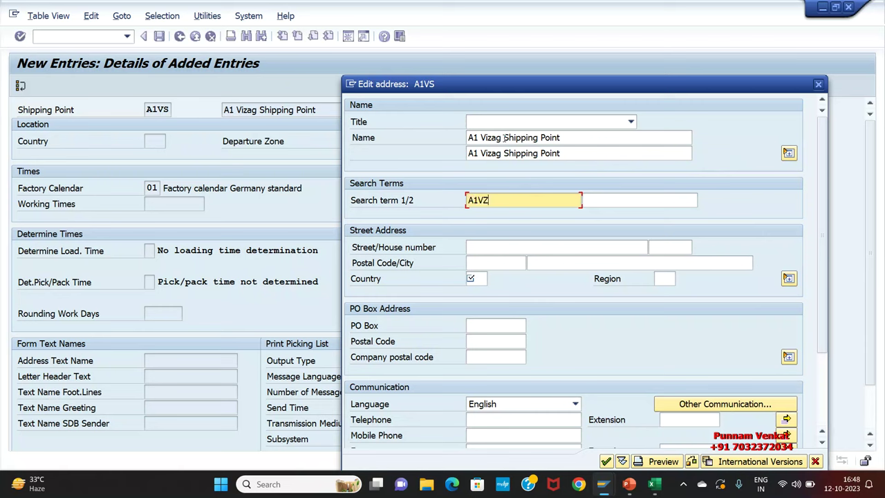
key("BackSpace")
type("S")
key("Tab")
key("shift+Tab")
key("ctrl+a")
key("ctrl+c")
key("Tab")
key("ctrl+v")
key("Tab")
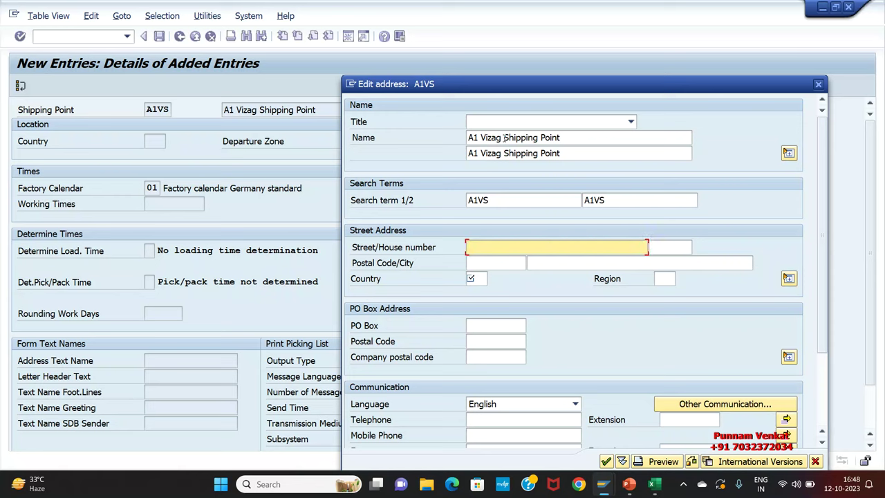
Enter the street and house number for the Vizag shipping point
type("A1 Street")
key("Tab")
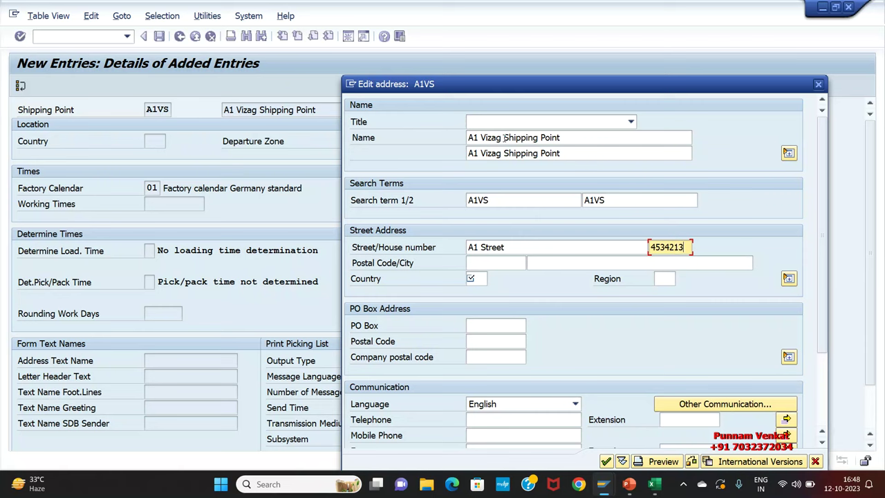
key("Tab")
Enter the postal code and city for the Vizag shipping point, and set country IN and region 01
type("500026")
key("Tab")
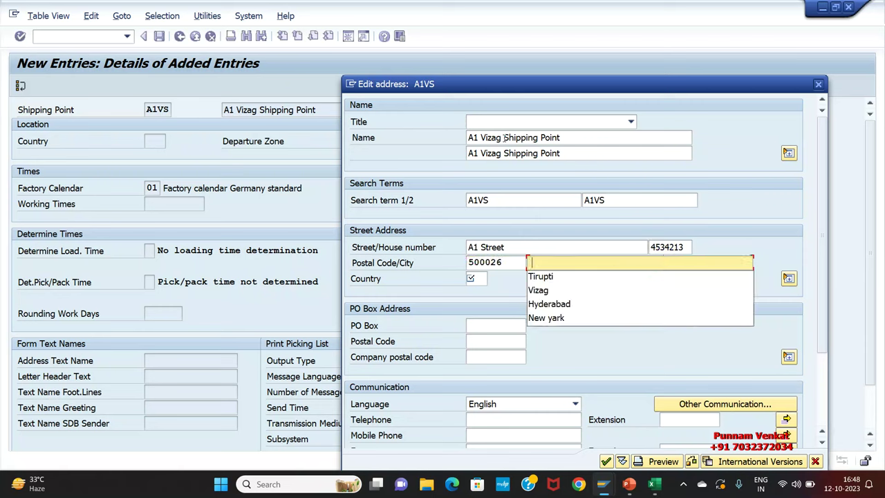
key("Down")
key("Tab")
key("Down")
key("Tab")
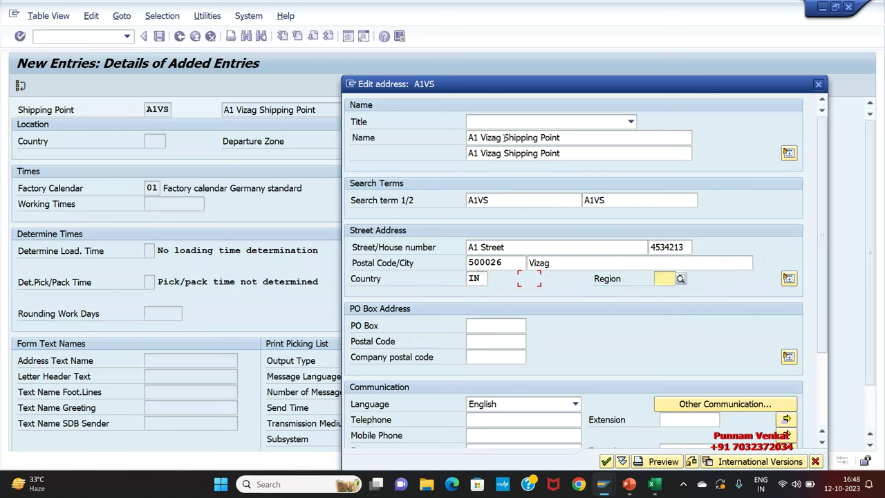
key("Down")
key("Tab")
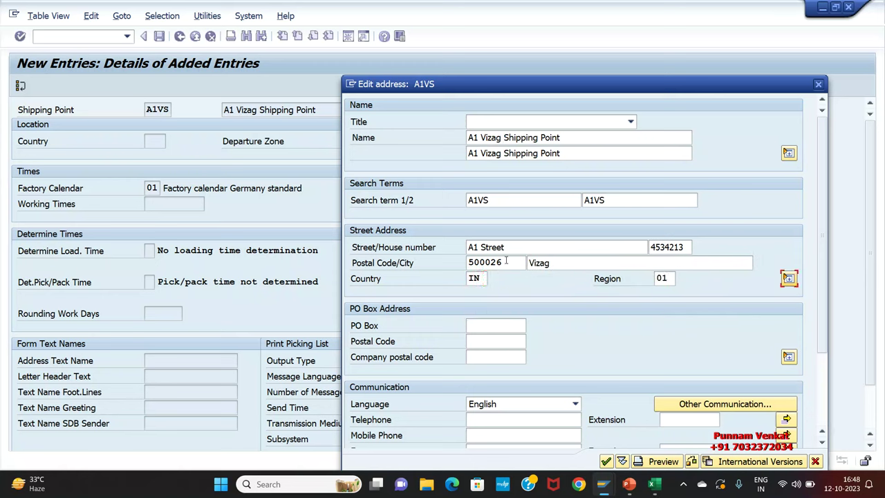
Copy the Vizag shipping point's postal code into the PO Box and PO box postal code fields
left_click(506, 262)
left_click(508, 322)
key("ctrl+v")
left_click(507, 339)
key("ctrl+v")
Confirm the address and save shipping point A1VS in the A1 IMP Project customizing request
left_click_drag(591, 83, 631, 34)
scroll(479, 341, "down", 1)
scroll(479, 341, "down", 5)
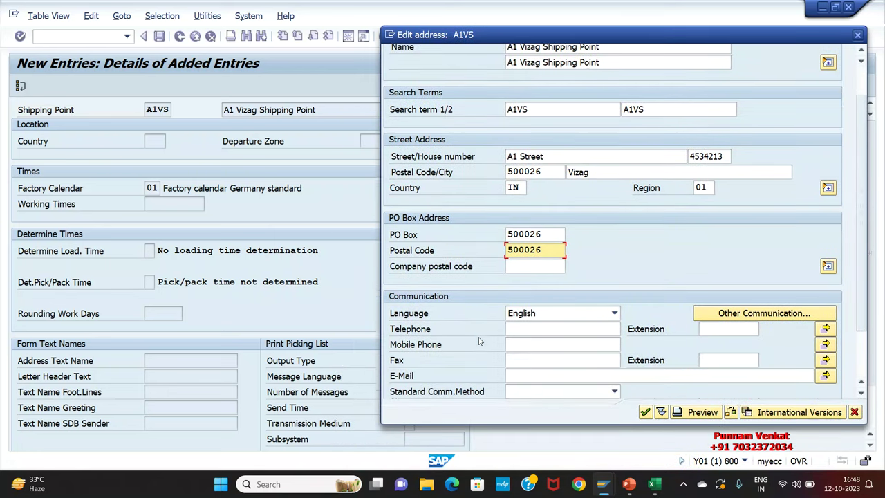
scroll(479, 341, "up", 3)
scroll(479, 341, "up", 3)
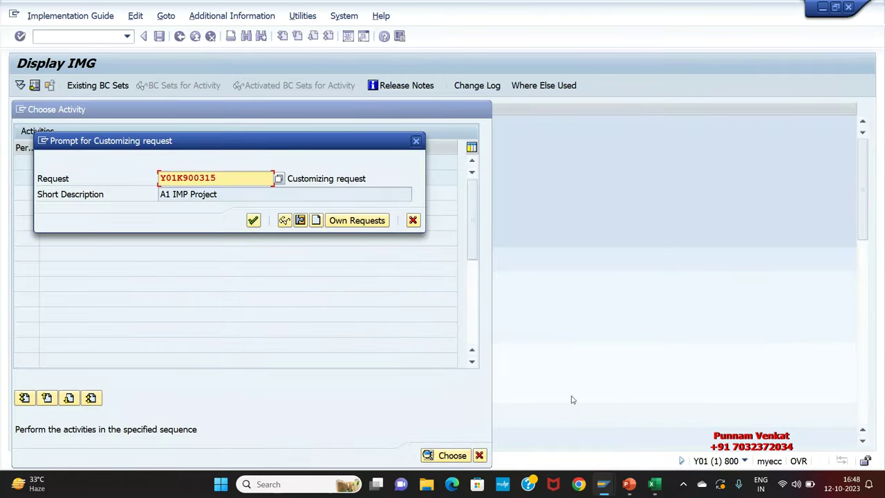
left_click(253, 220)
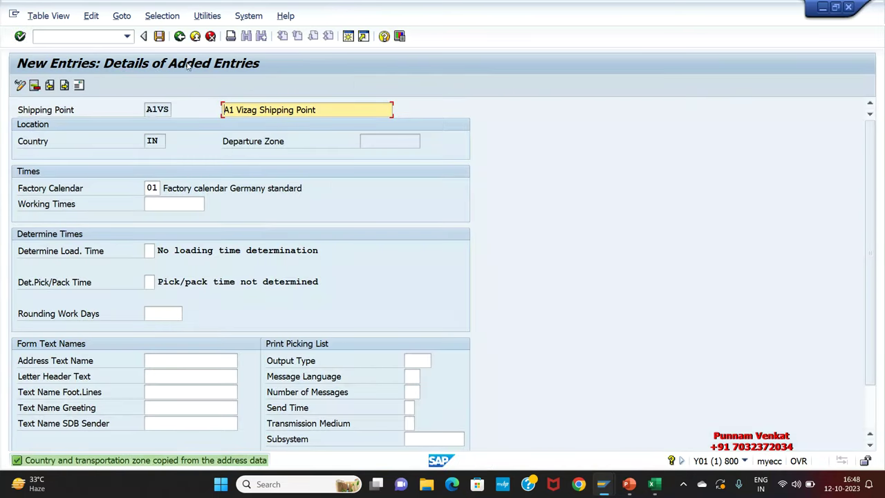
left_click(160, 36)
Return to the shipping points overview and select the A1TS and A1VS entries
left_click(180, 36)
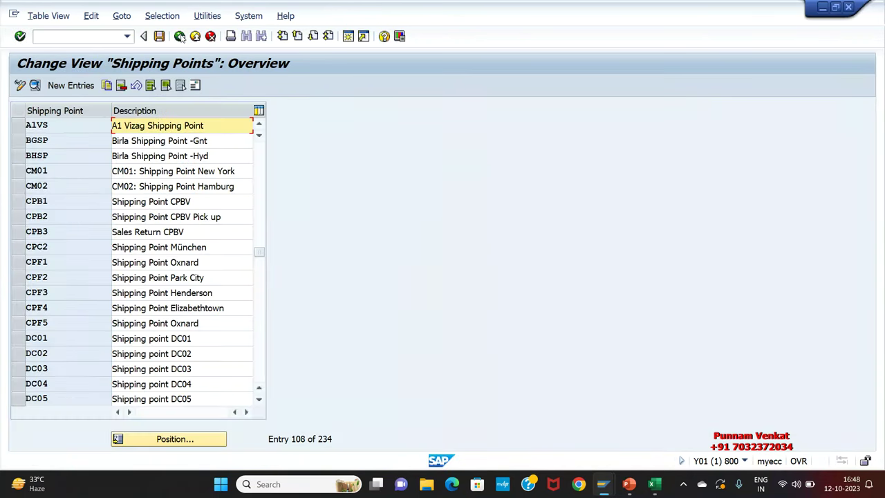
scroll(51, 185, "up", 1)
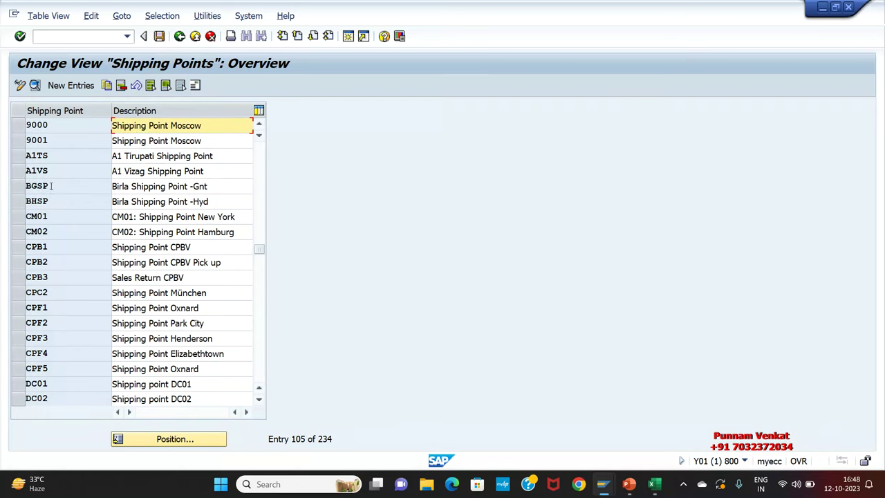
left_click(19, 156)
left_click(24, 170)
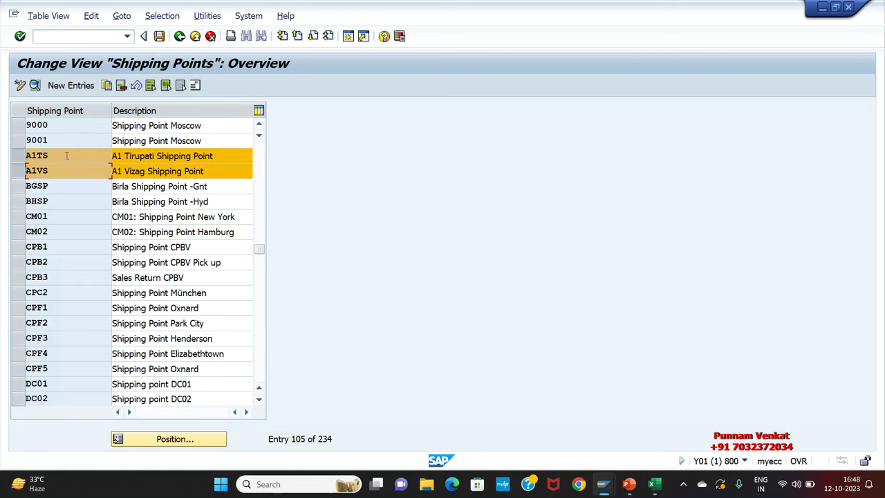
Save the shipping points overview with A1TS and A1VS, and return to the IMG structure
left_click_drag(52, 173, 21, 172)
left_click(159, 36)
left_click(159, 36)
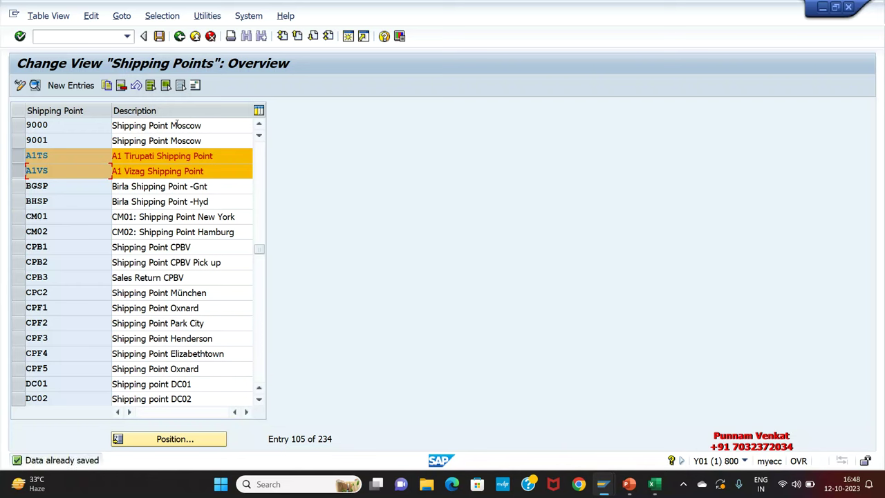
left_click(179, 36)
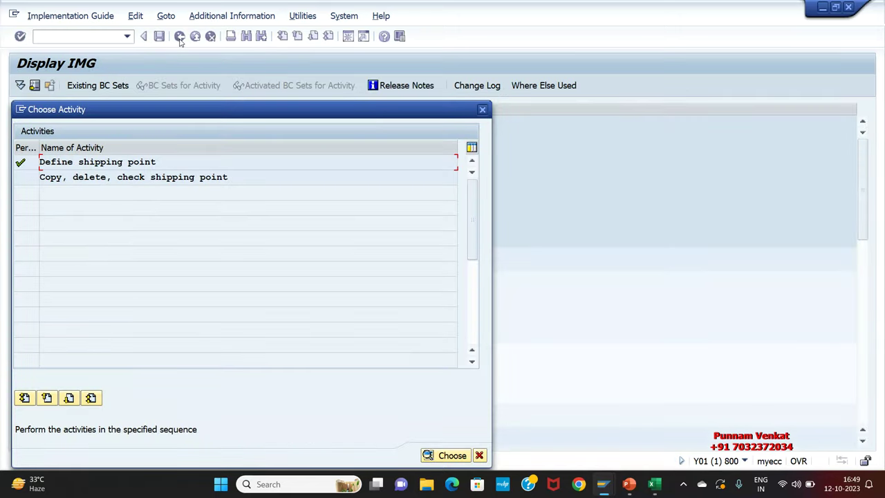
left_click(483, 111)
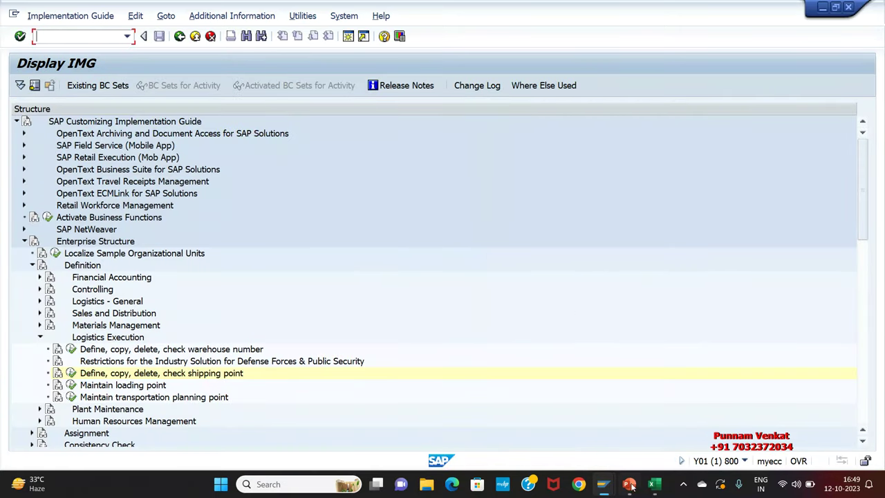
Switch to Excel and fill the Shipping Point row B11:E11 with the same orange as the Plant and Storage Location rows
left_click(653, 484)
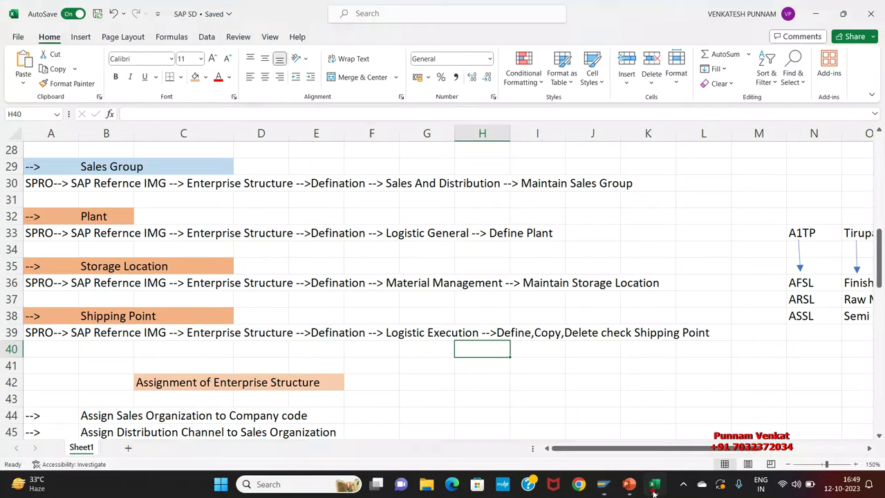
scroll(190, 338, "up", 9)
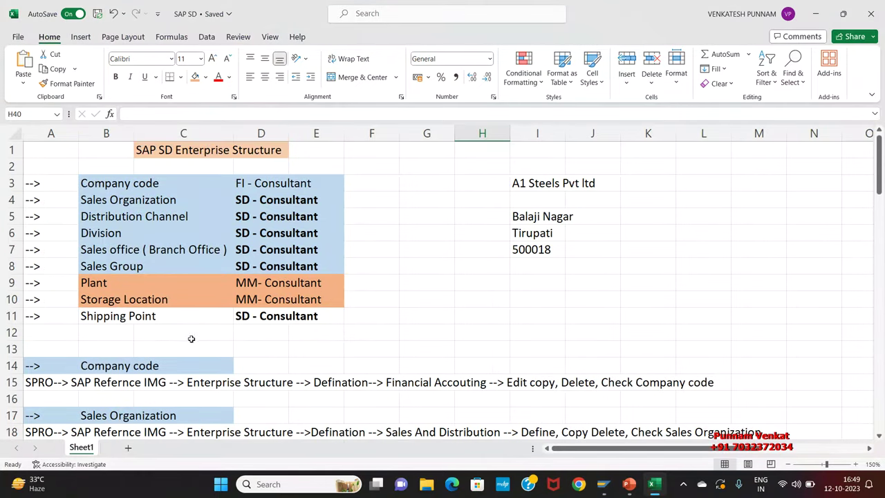
left_click_drag(95, 315, 302, 311)
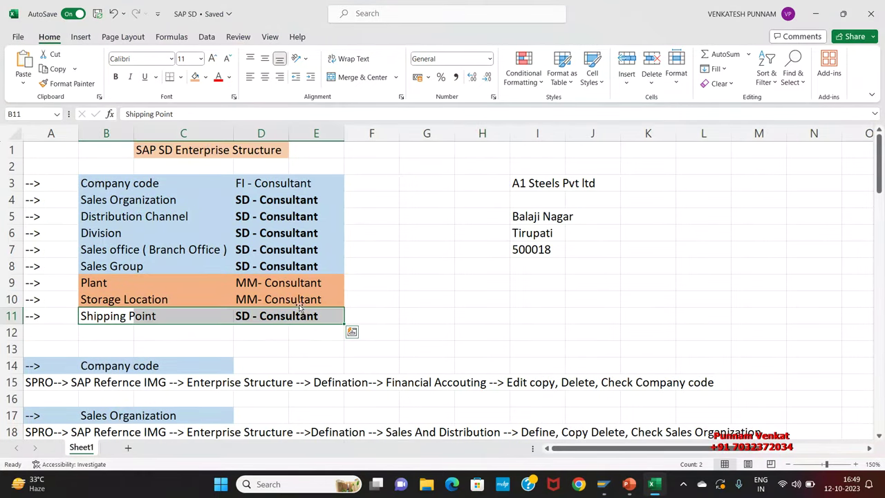
left_click(195, 77)
left_click(232, 181)
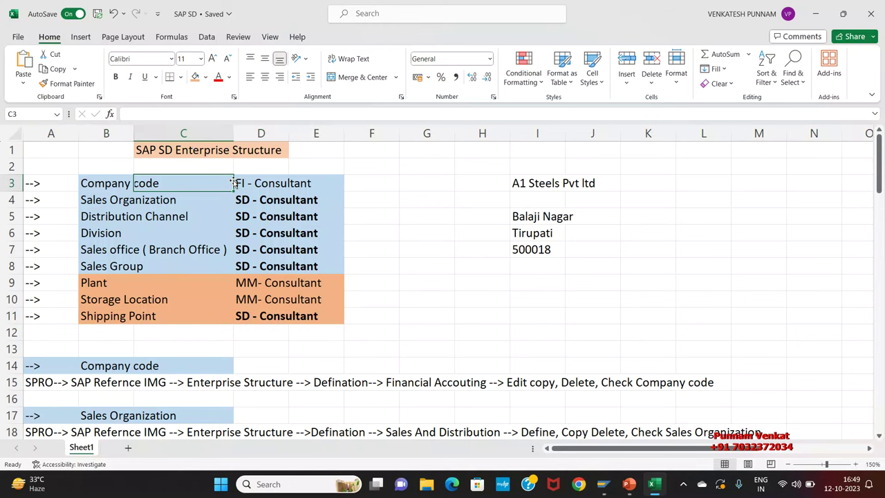
Switch to PowerPoint and display the first slide, SAP SD Organization Structure
mouse_move(628, 484)
left_click(606, 446)
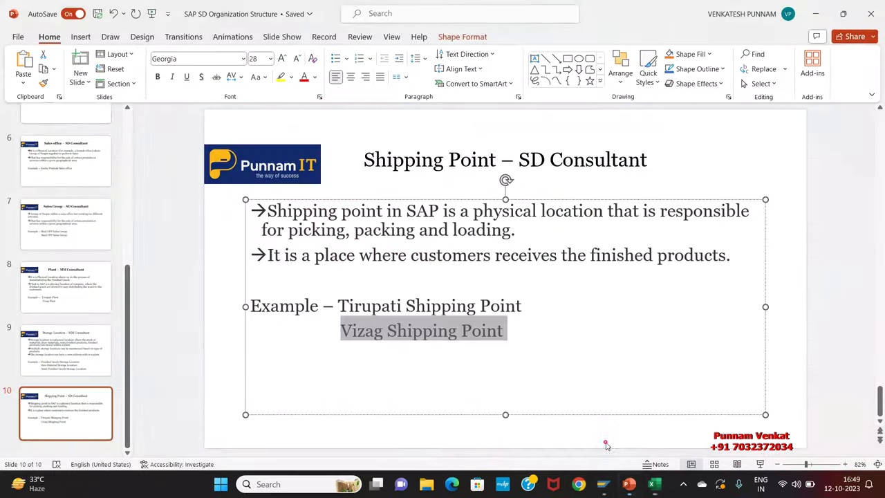
scroll(189, 332, "up", 6)
left_click(104, 160)
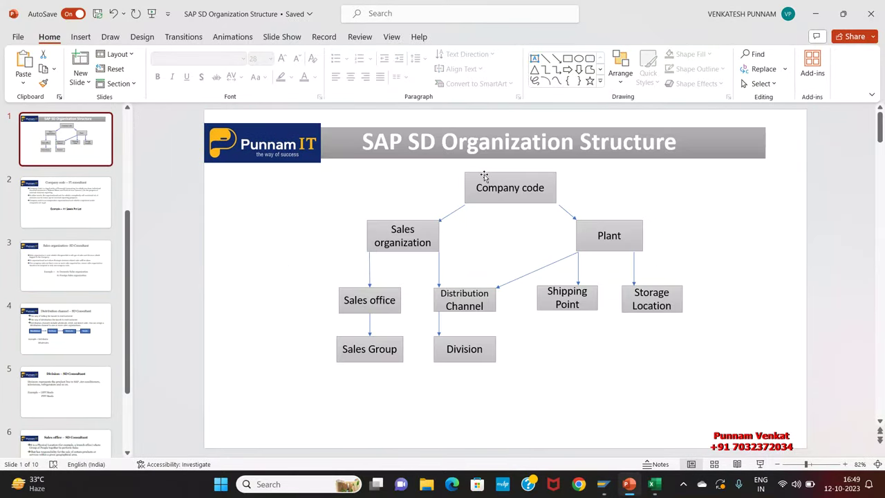
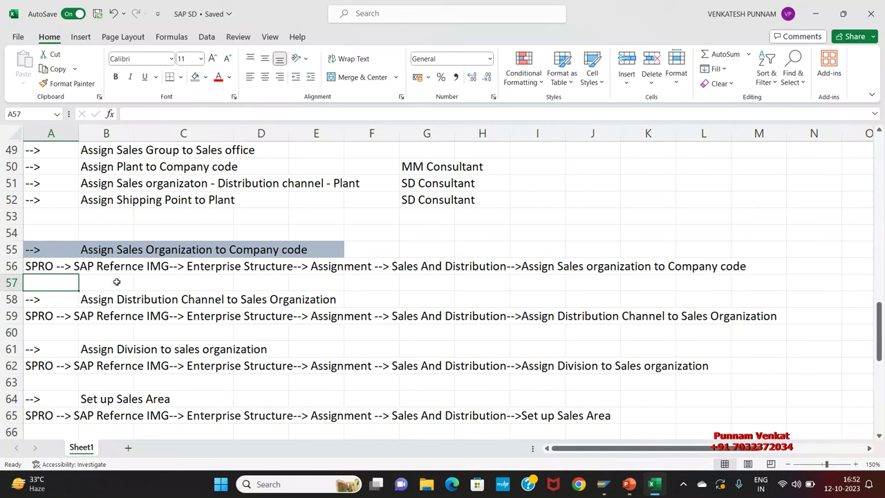
Examine the row 56 IMG path in Excel for assigning the sales organization to the company code
left_click(217, 281)
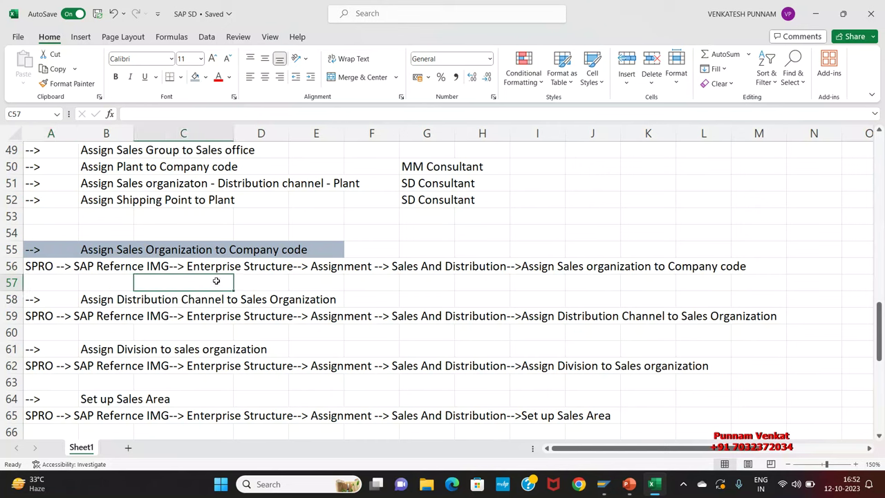
left_click(333, 278)
left_click(420, 273)
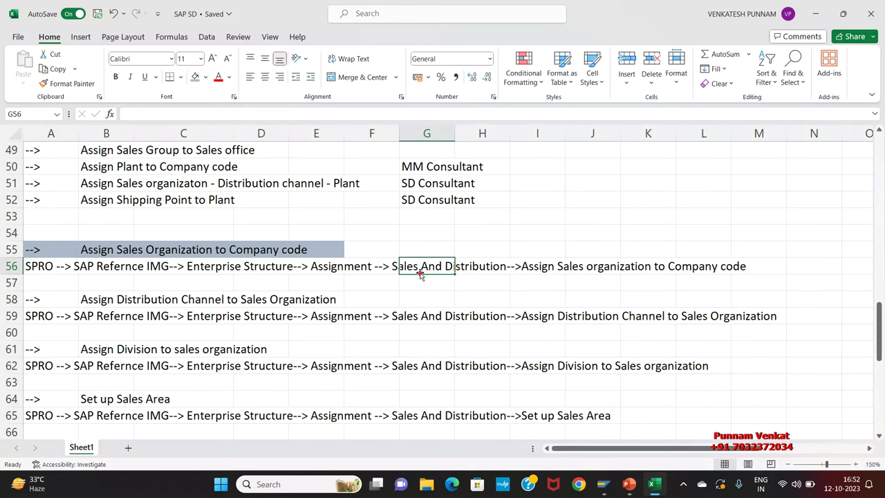
left_click(544, 283)
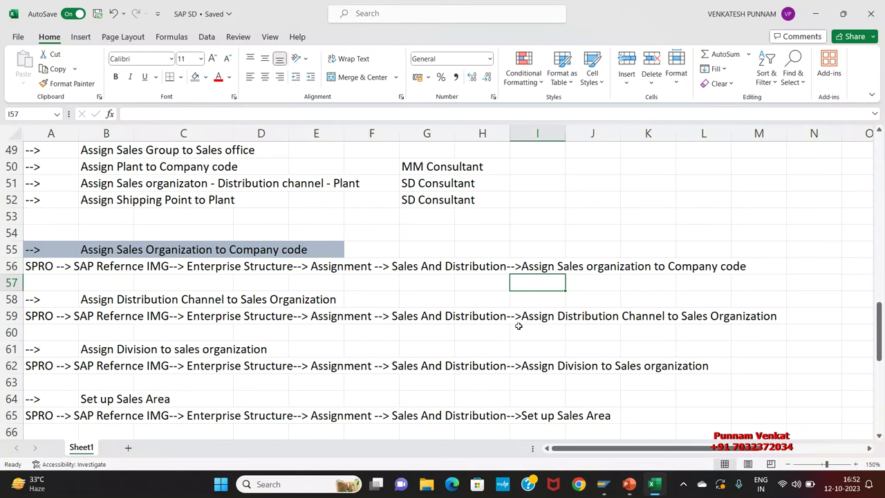
scroll(477, 316, "up", 1)
Switch to SAP, leave the current transaction with /n, and open the SAP Reference IMG through SPRO
key("alt+Tab")
key("alt+Tab")
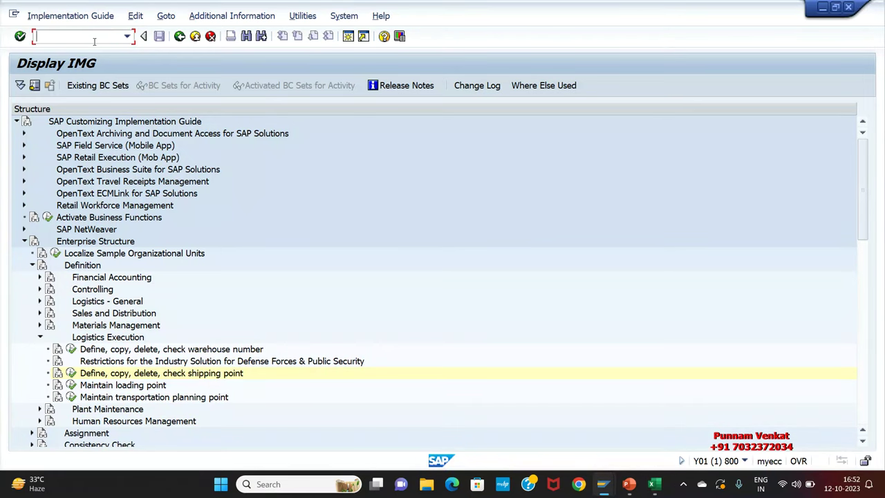
left_click(94, 40)
type("/n")
key("Return")
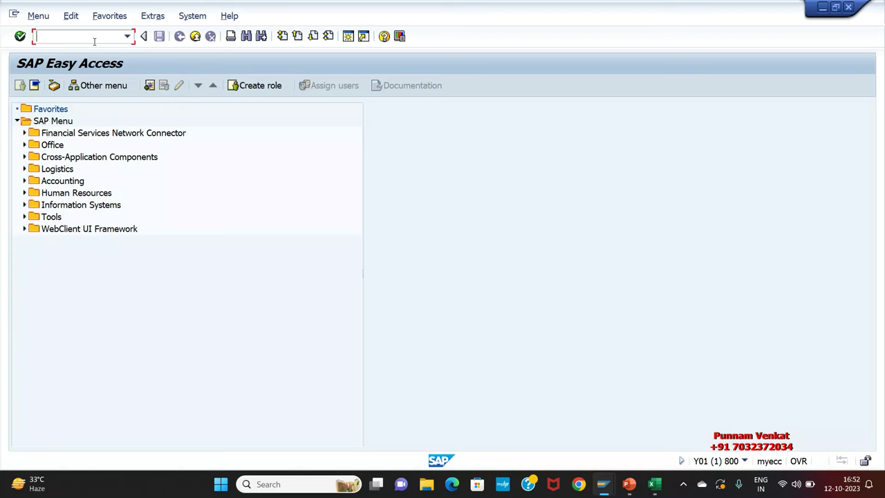
type("SPRO")
key("Return")
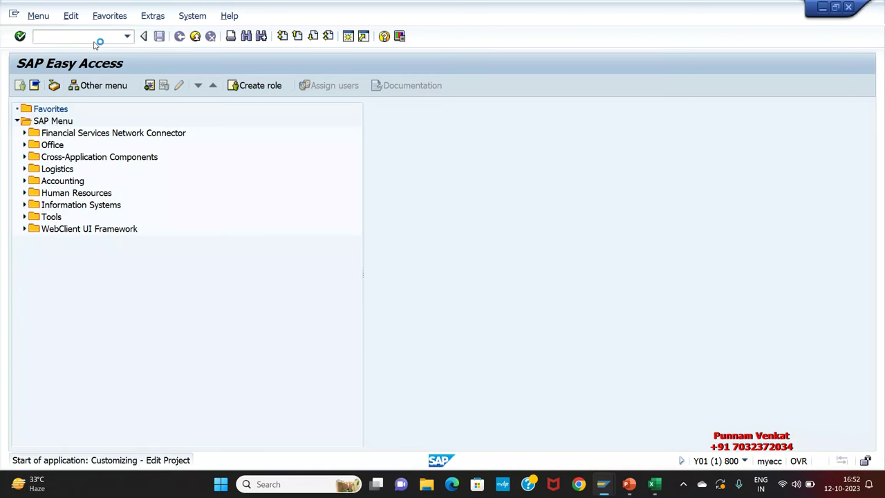
left_click(90, 87)
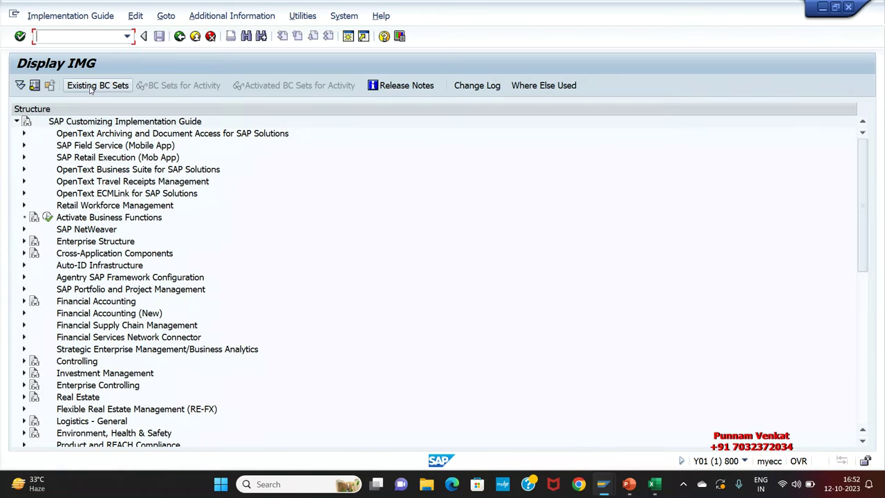
Expand Enterprise Structure in the IMG tree and go to its Definition node
left_click(95, 179)
key("Down")
key("Down")
key("Down")
key("Down")
key("Down")
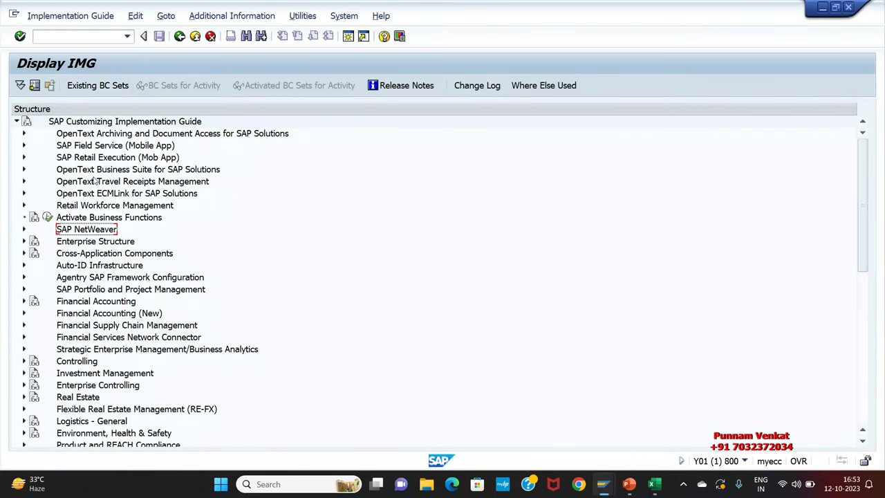
key("Right")
key("Down")
key("Down")
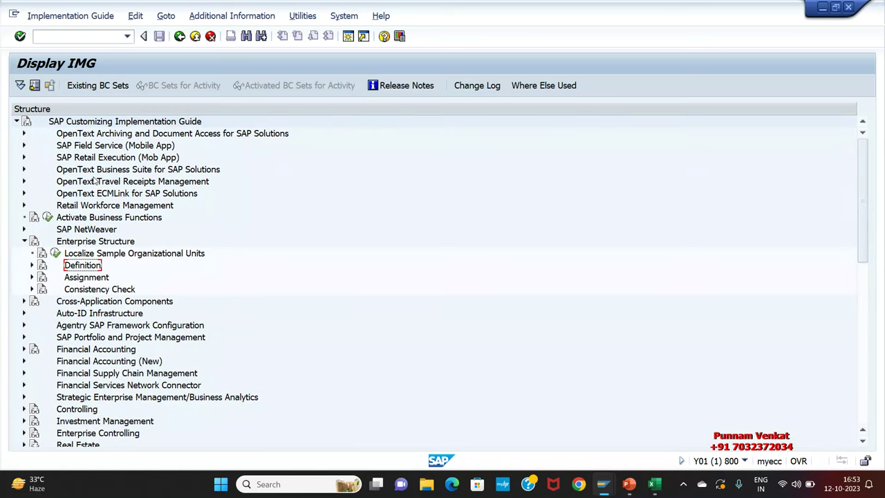
key("Right")
key("Down")
key("Down")
key("Down")
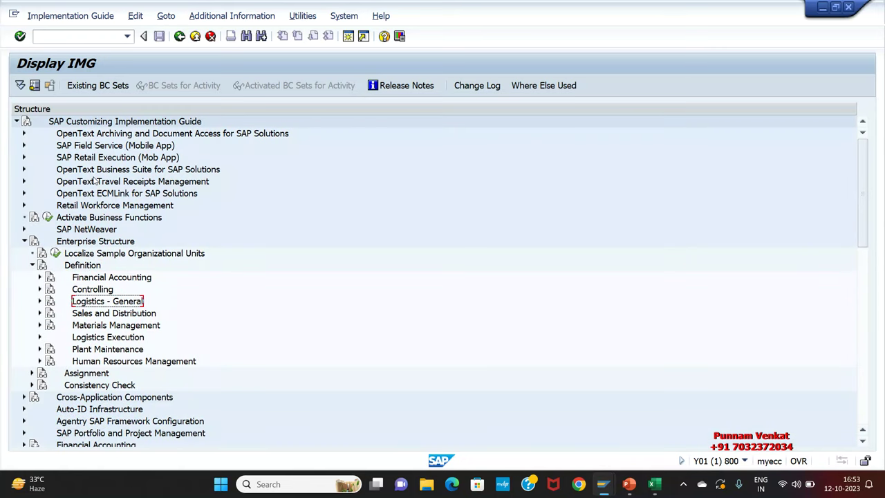
key("Up")
key("Up")
key("Up")
key("Left")
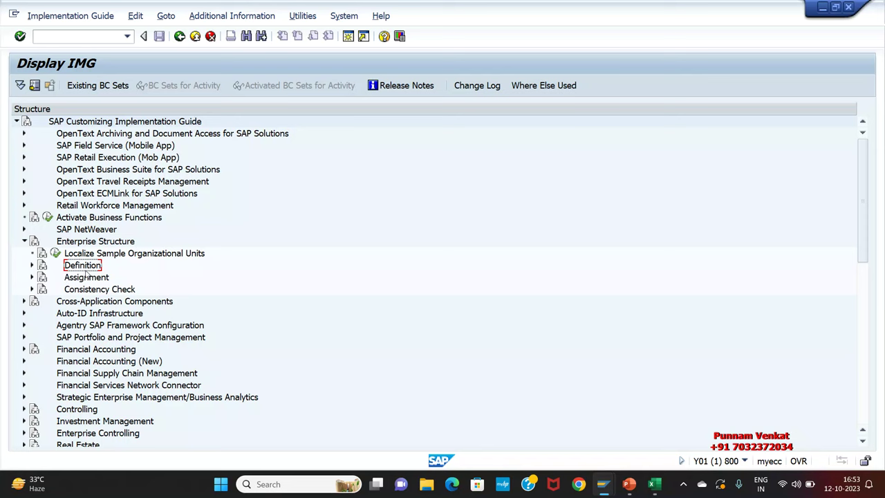
Expand Assignment and its Sales and Distribution node, and select Assign sales organization to company code
left_click(74, 282)
left_click(83, 269)
left_click(83, 280)
left_click(32, 277)
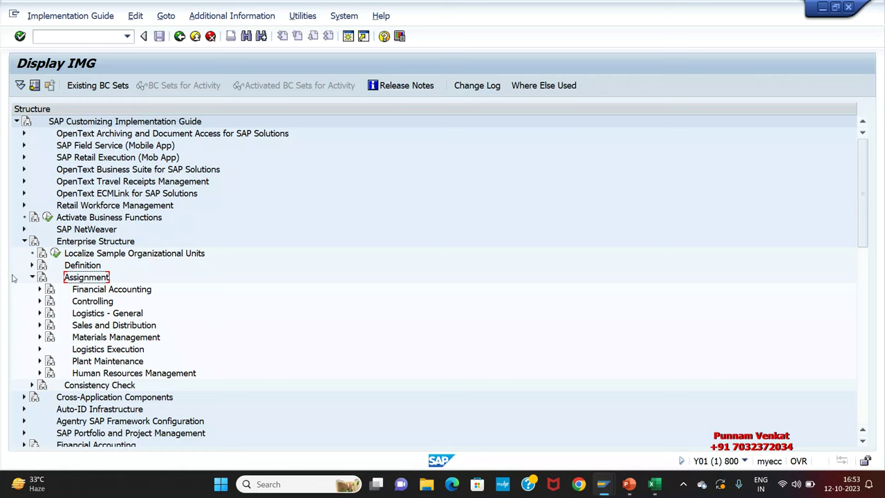
left_click(40, 325)
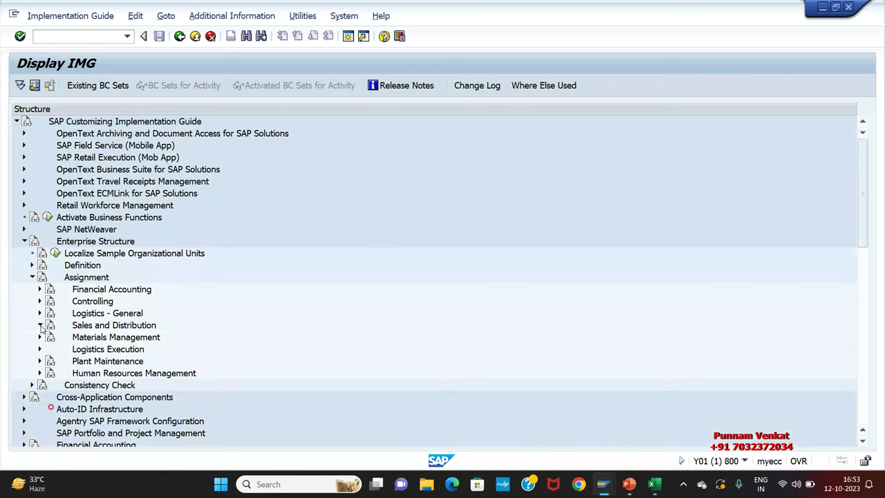
left_click(94, 339)
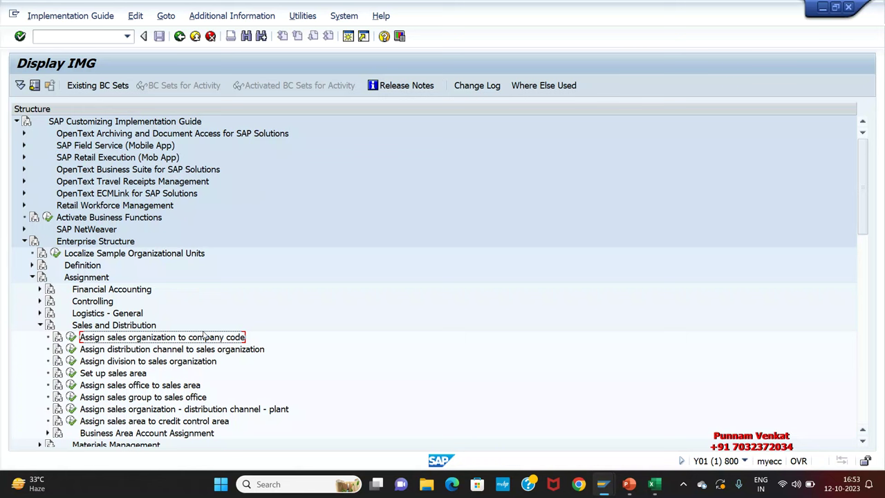
Check the assignment heading in row 55 of the Excel sheet and execute Assign sales organization to company code in SAP
key("alt+Tab")
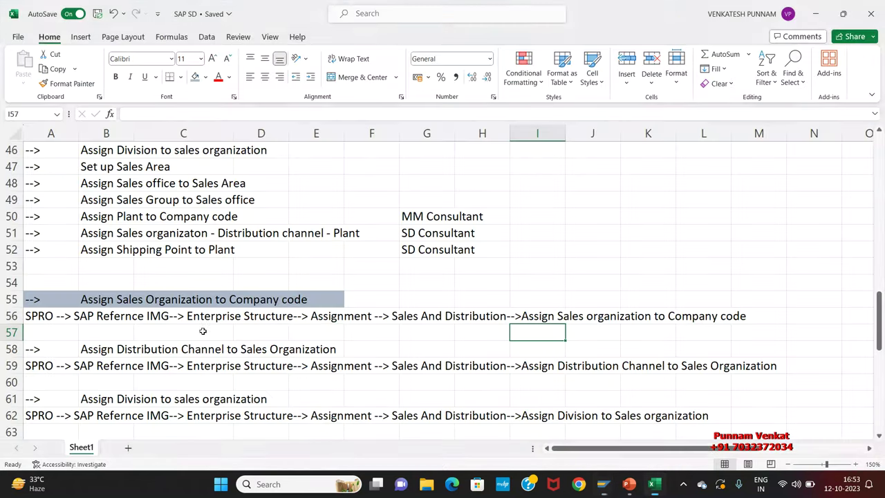
left_click(152, 300)
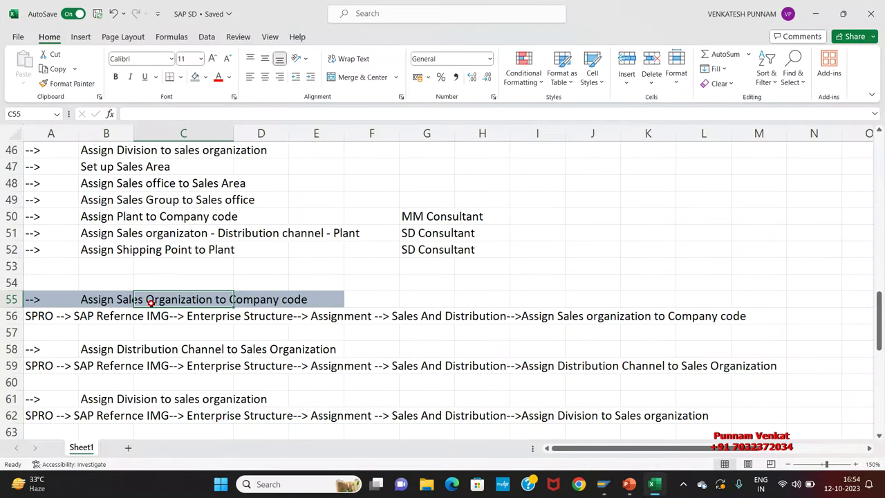
key("alt+Tab")
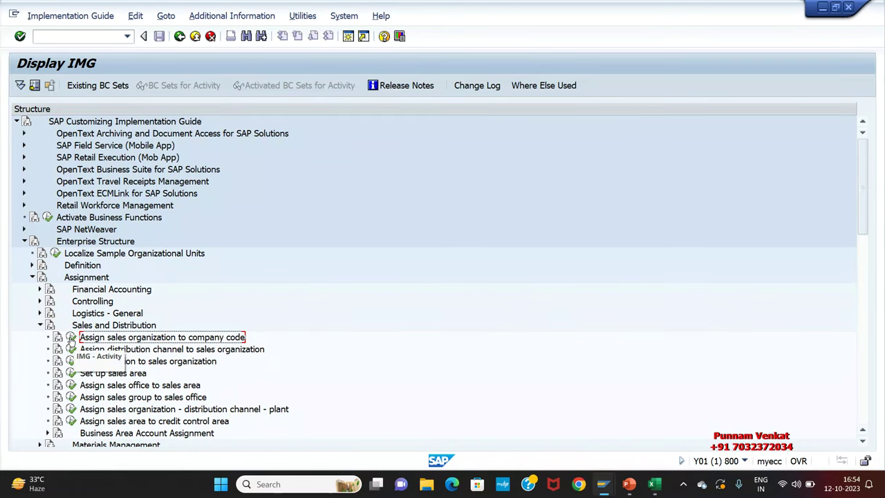
left_click(70, 336)
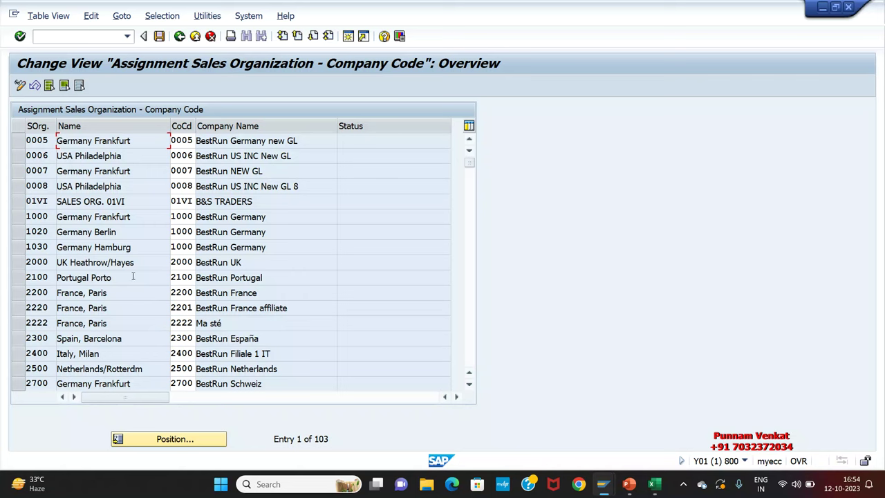
Position the assignment list at sales organization A1SO and bring the A1DS and A1FS entries into view
left_click(158, 440)
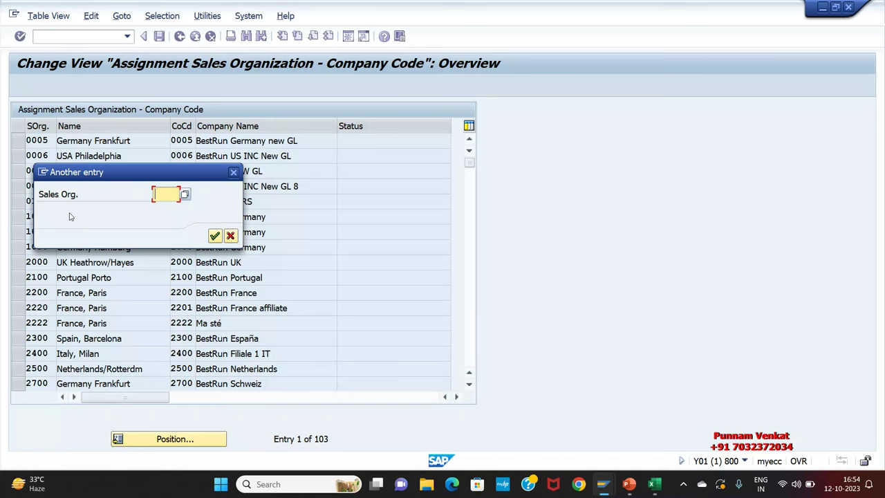
type("A1SO")
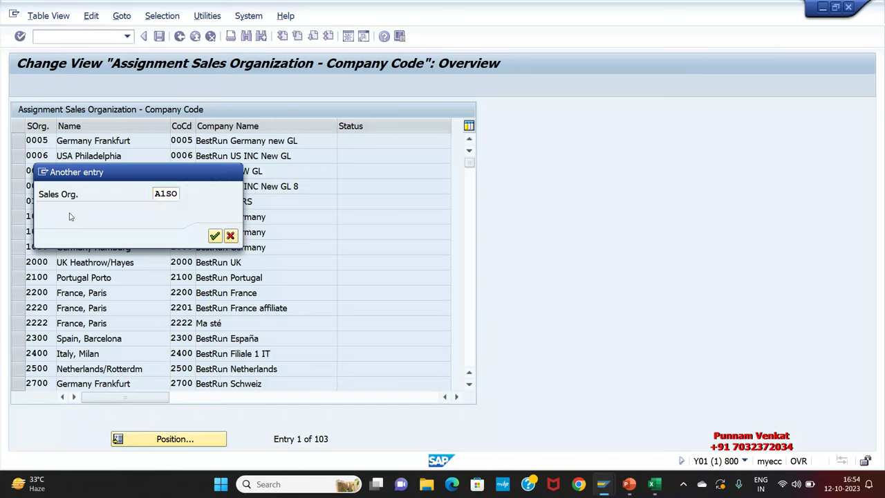
key("Return")
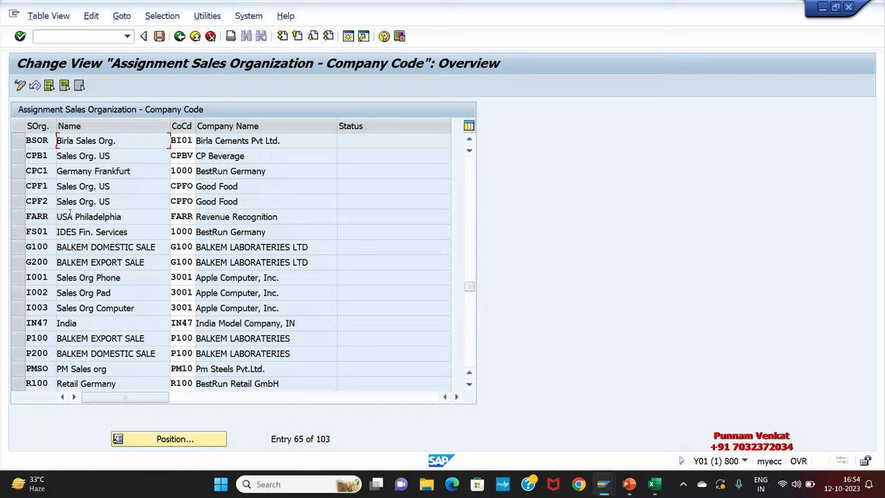
key("Return")
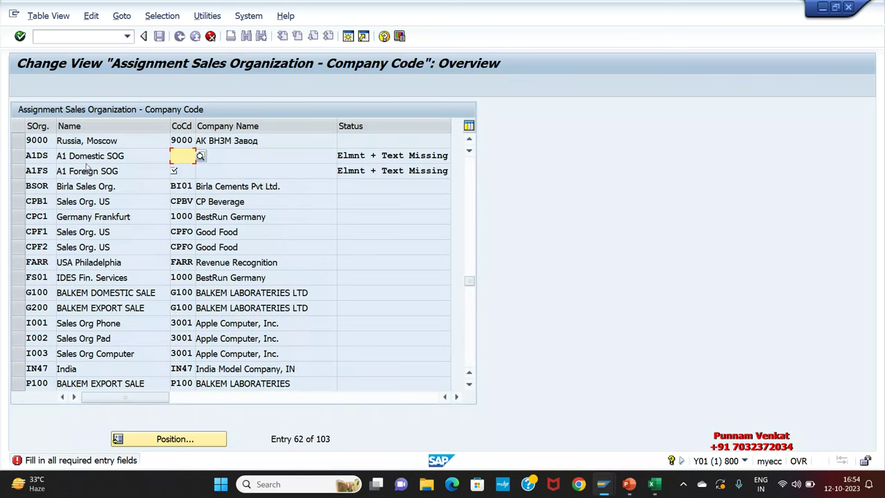
Assign company code A110 (A1 Steel Pvt Ltd) to sales organization A1DS, A1 Domestic SOG
left_click_drag(128, 156, 57, 159)
left_click_drag(123, 172, 58, 178)
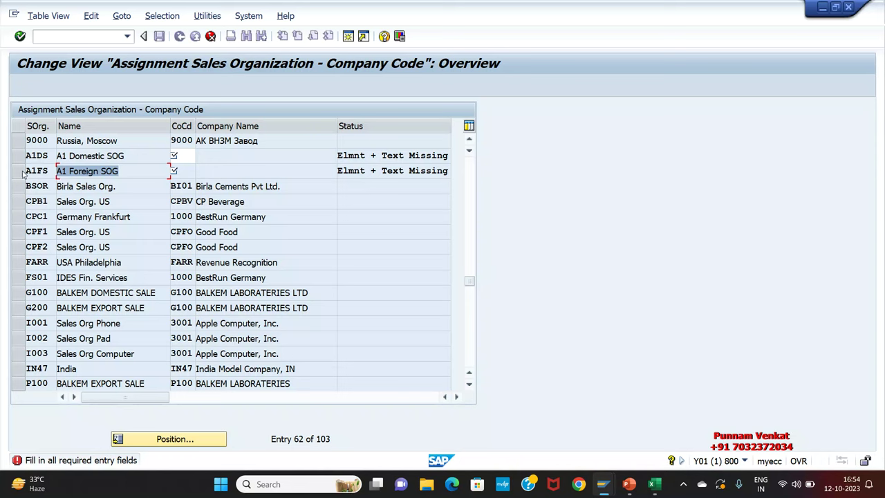
left_click_drag(125, 157, 54, 158)
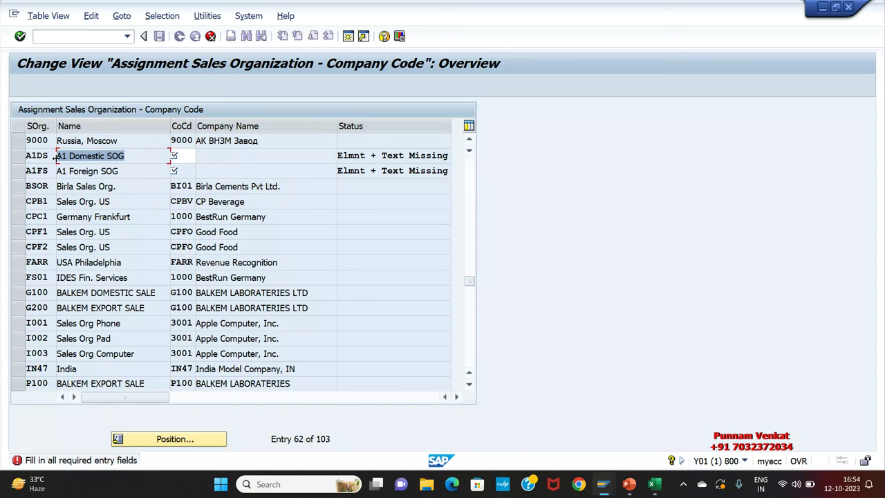
left_click(174, 156)
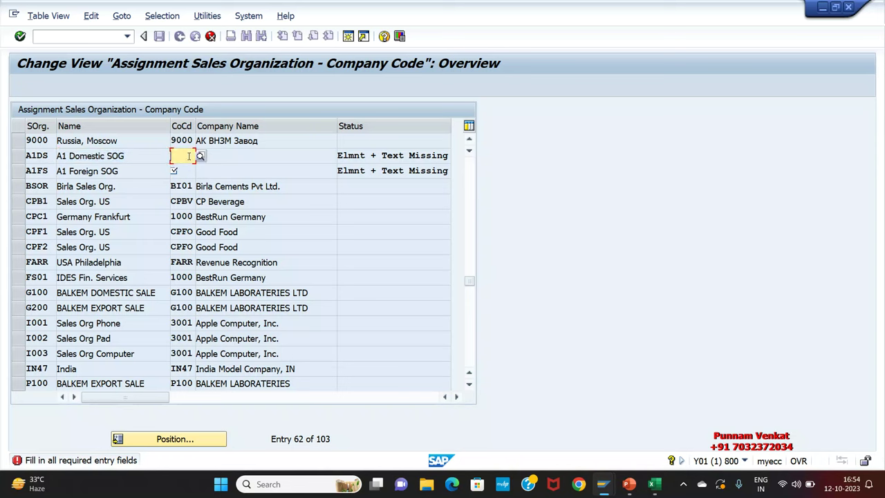
type("A1")
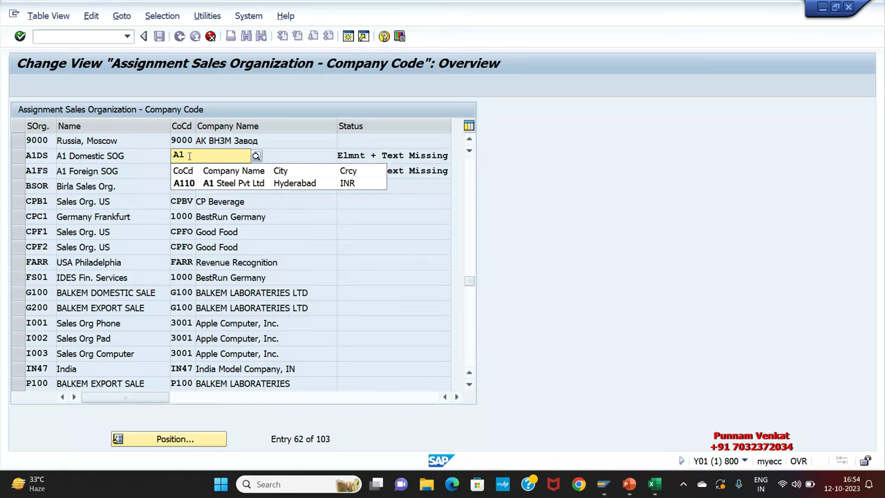
left_click(236, 183)
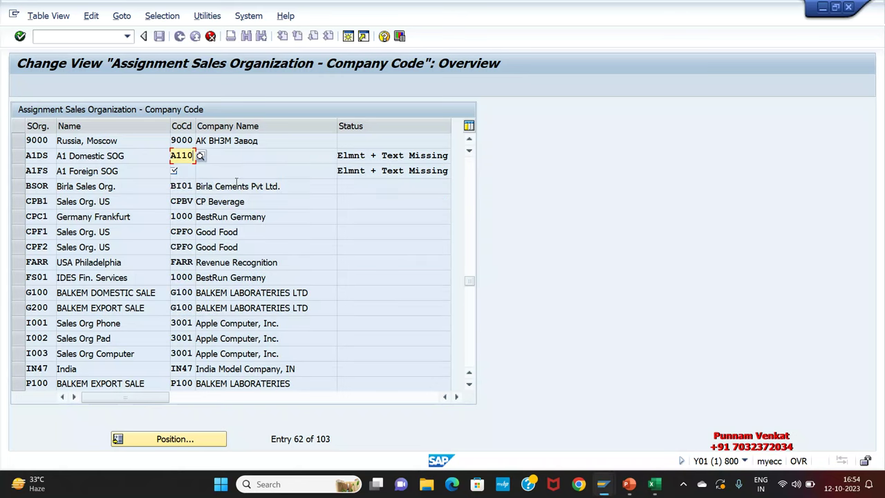
key("Return")
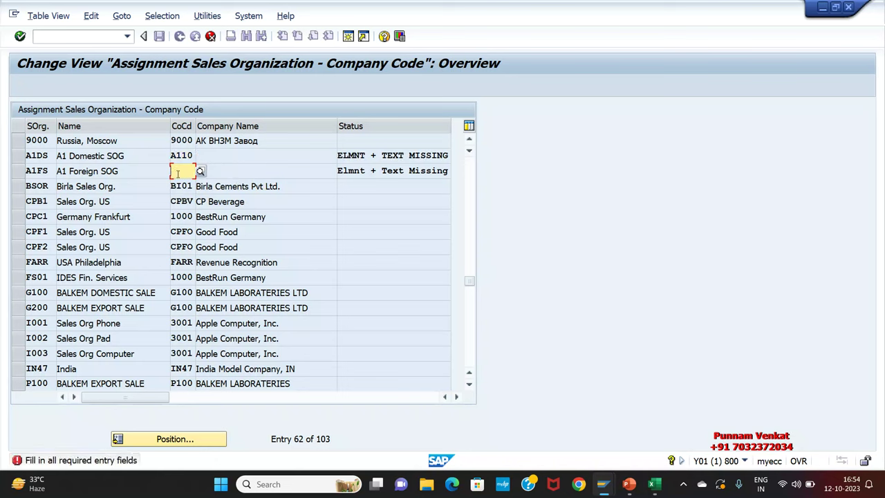
Assign company code A110 to sales organization A1FS, A1 Foreign SOG
type("A11")
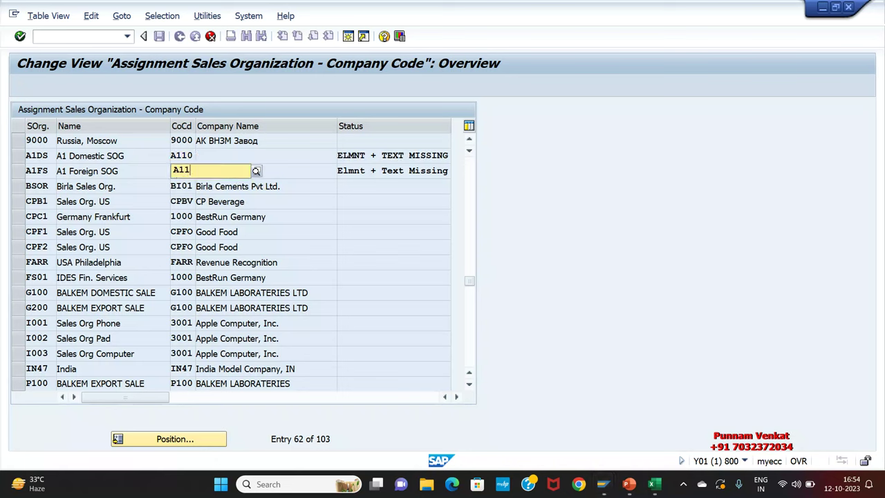
left_click(226, 198)
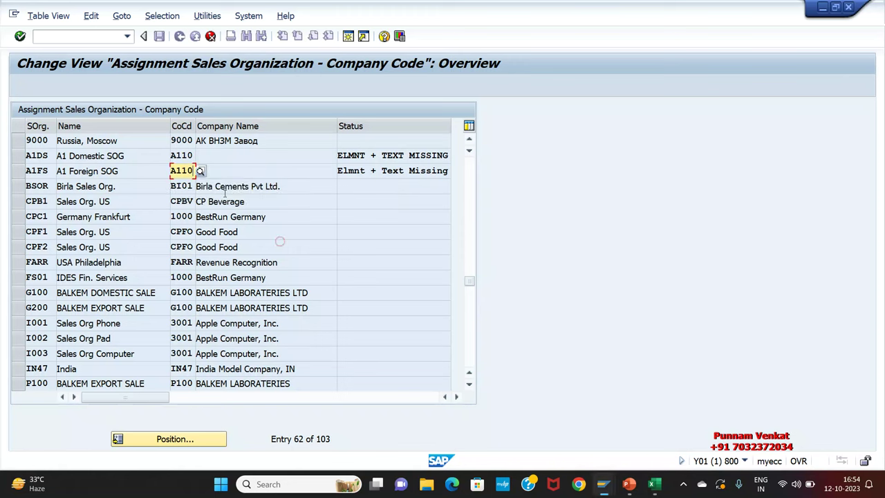
key("Return")
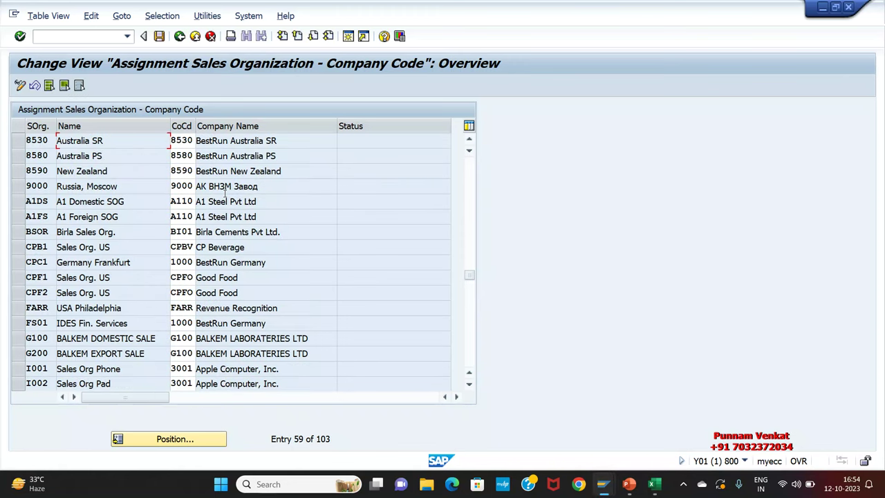
Examine the company code assignments of sales organizations A1DS and A1FS, marking both rows in the overview
scroll(224, 195, "up", 2)
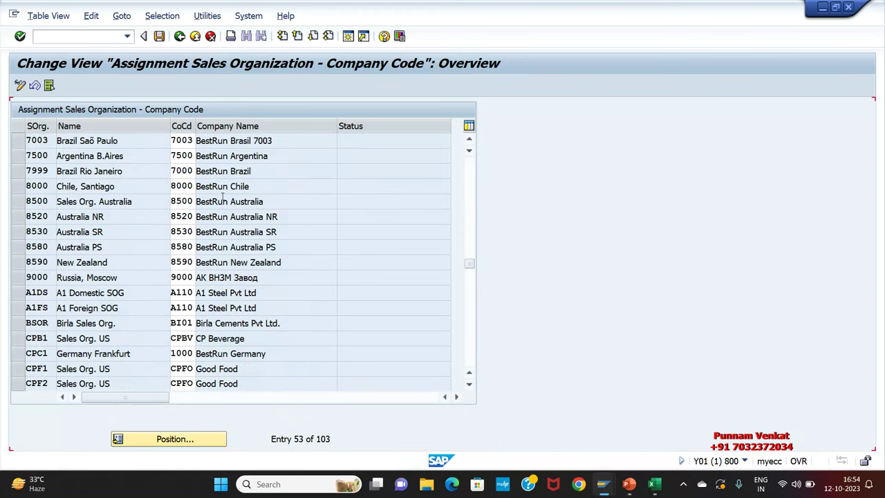
scroll(225, 200, "down", 2)
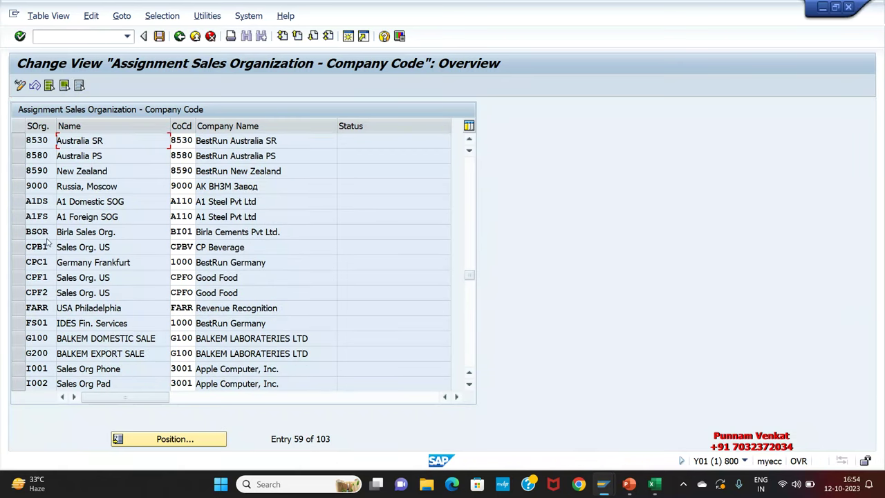
left_click(17, 201)
left_click(18, 216)
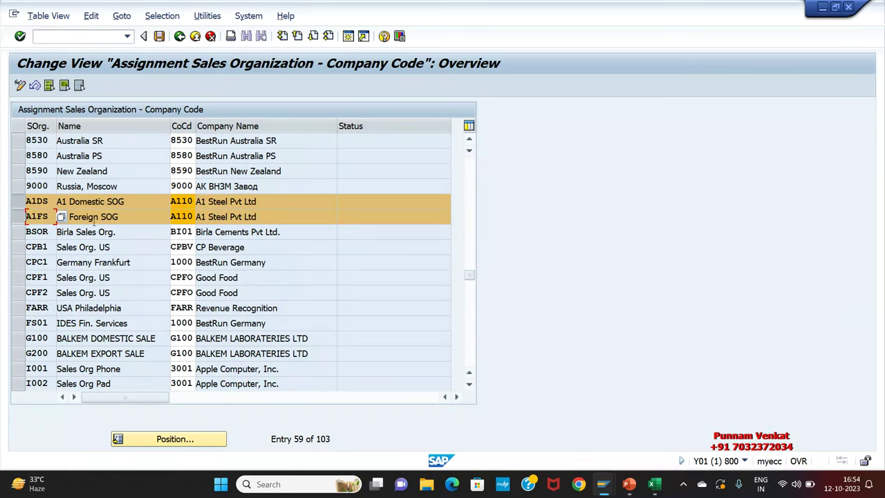
left_click_drag(135, 201, 43, 205)
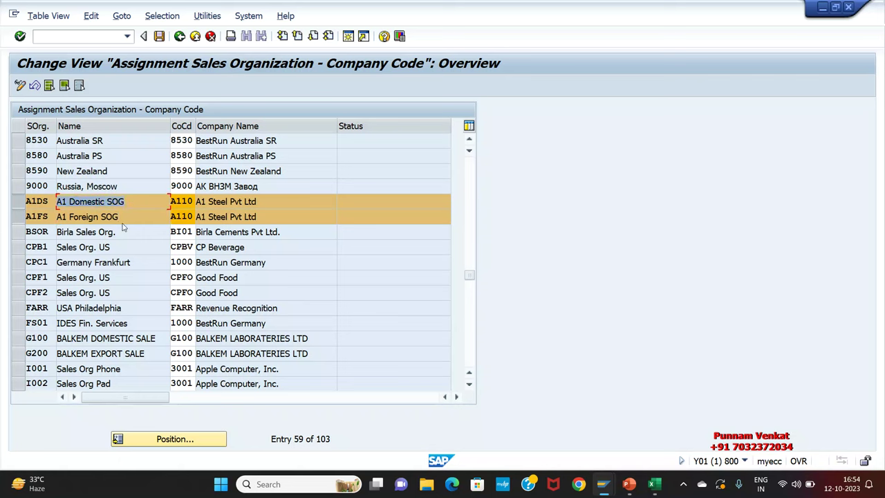
left_click_drag(124, 216, 49, 216)
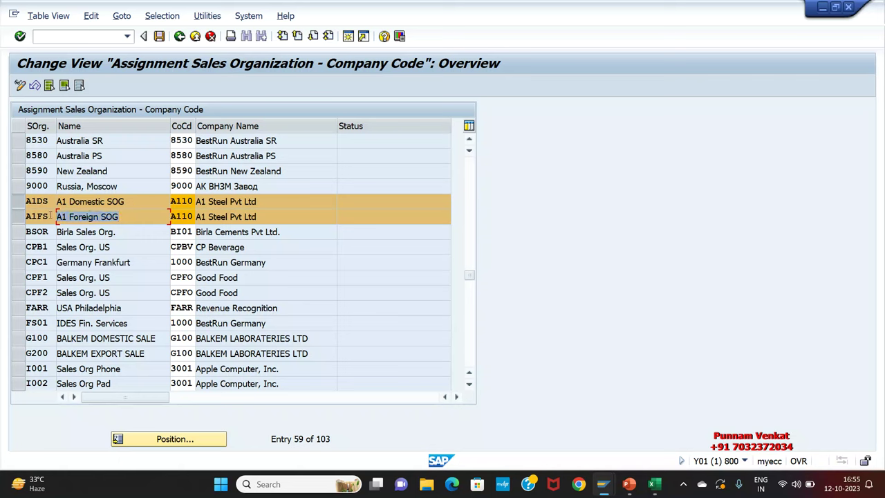
left_click_drag(258, 201, 173, 202)
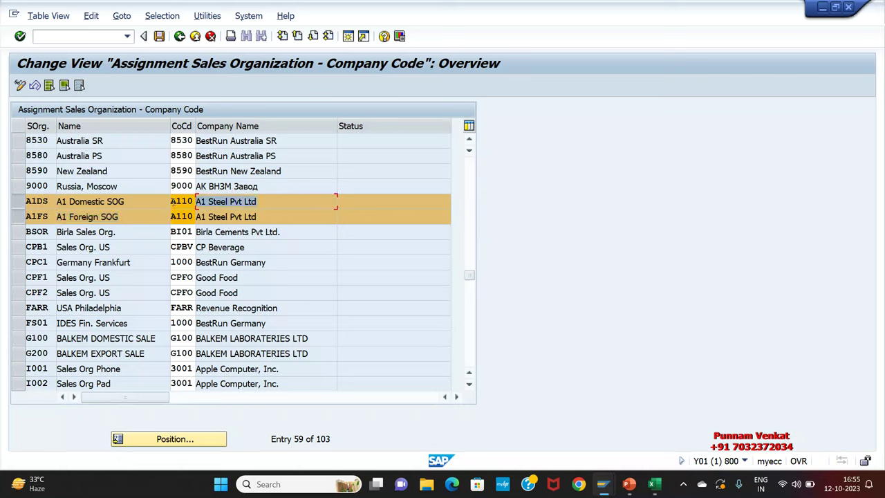
left_click_drag(263, 213, 210, 209)
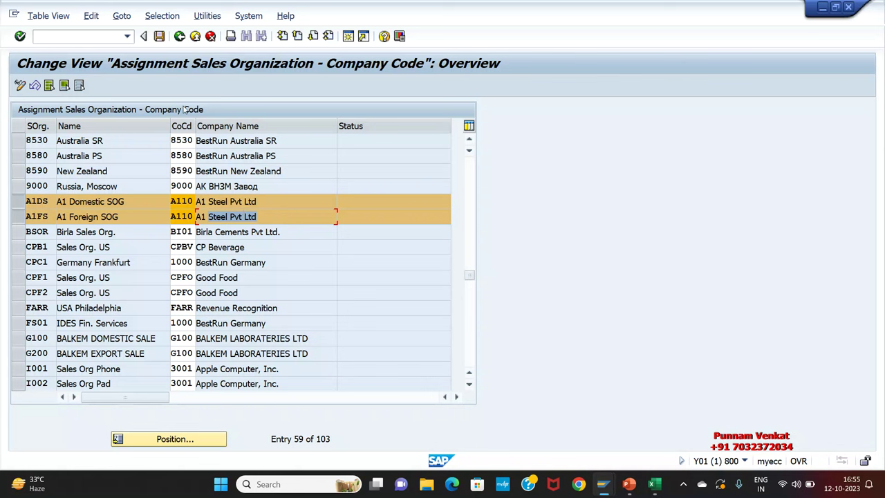
Save the sales organization to company code assignments, accept the customizing request, and return to the implementation guide
left_click(159, 36)
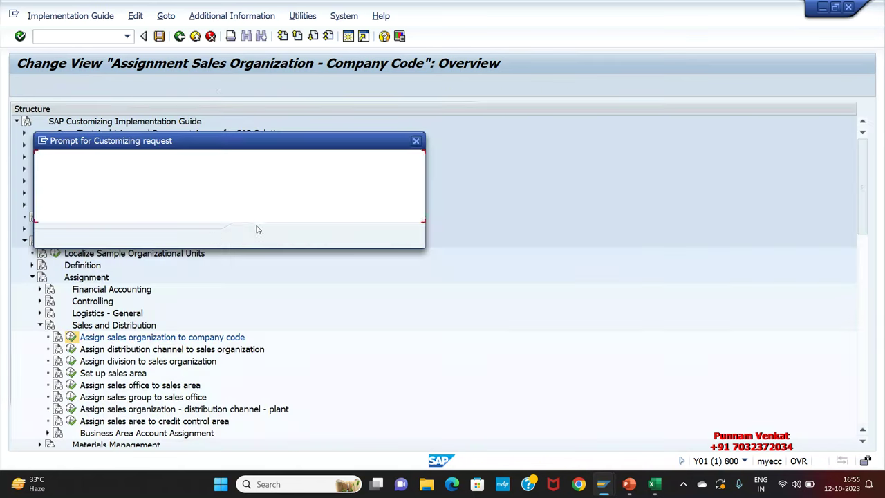
left_click(253, 235)
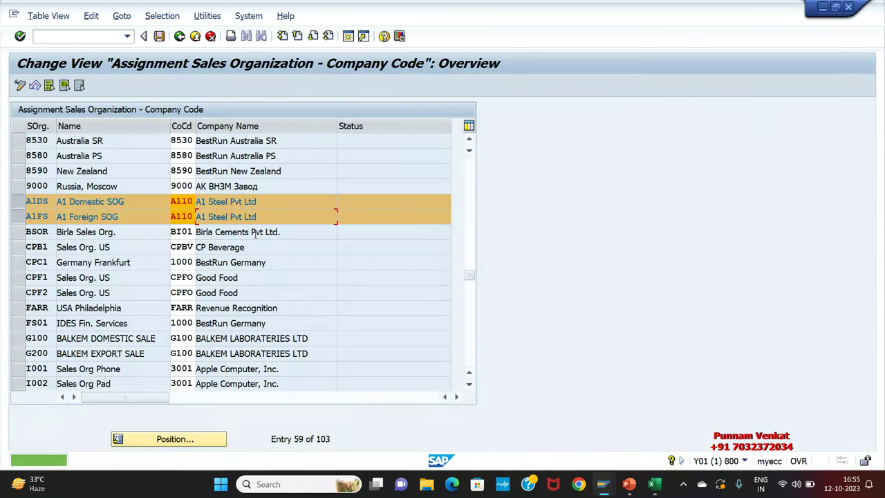
left_click(180, 37)
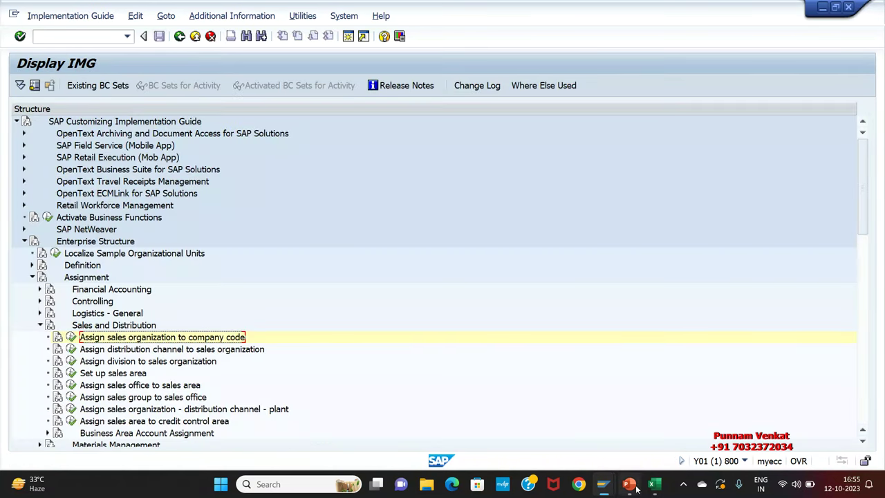
Switch to the SAP SD workbook in Excel and give the Assign Distribution Channel to Sales Organization cells A45:E45 a blue-grey fill
left_click(653, 485)
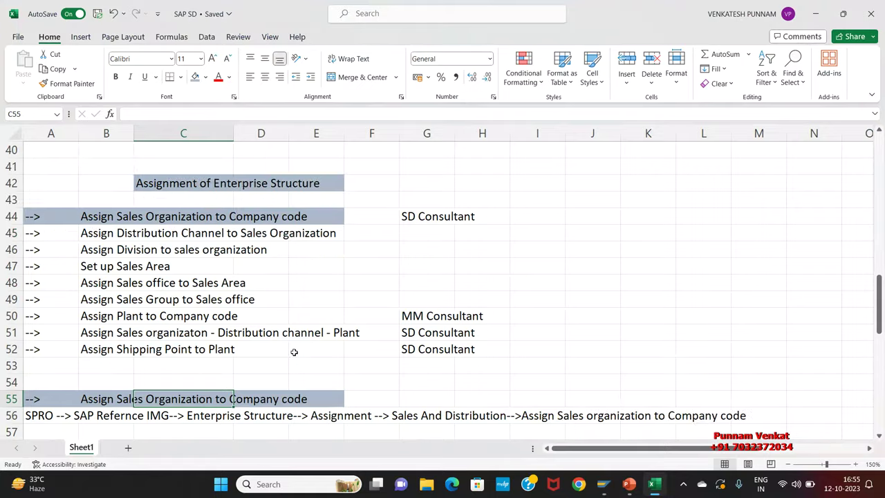
scroll(294, 352, "up", 2)
scroll(206, 356, "down", 1)
left_click_drag(50, 287, 328, 286)
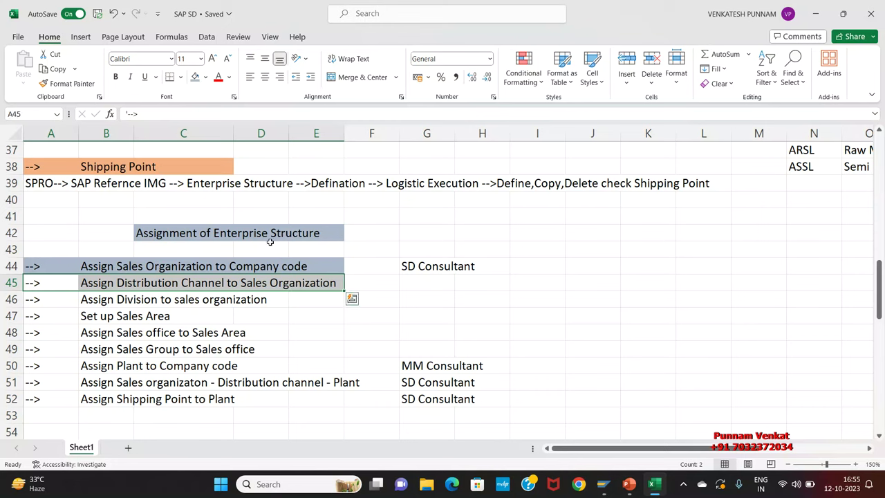
left_click(194, 77)
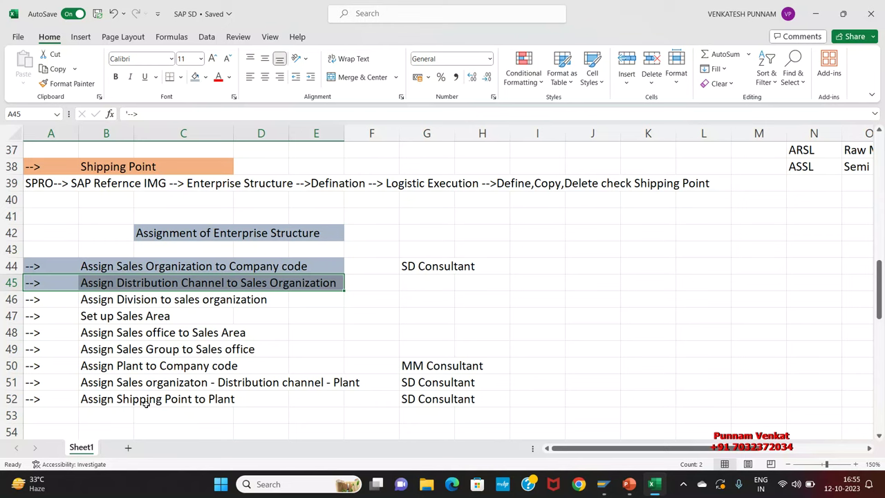
Copy the SD Consultant label from G44 into G45, beside the distribution channel assignment
left_click(419, 269)
key("ctrl+c")
left_click(415, 283)
key("ctrl+v")
left_click(319, 326)
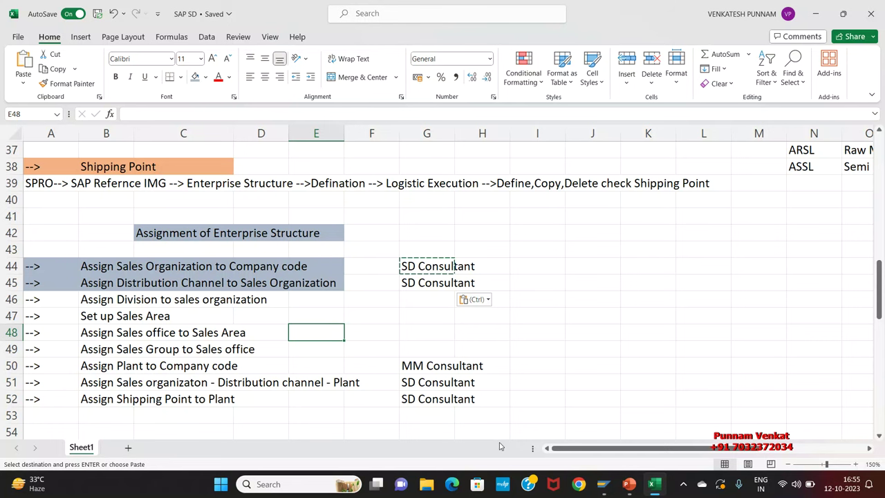
Switch to PowerPoint to review how the distribution channel relates to the sales organization in the structure diagram, and return to SAP
mouse_move(627, 488)
left_click(627, 487)
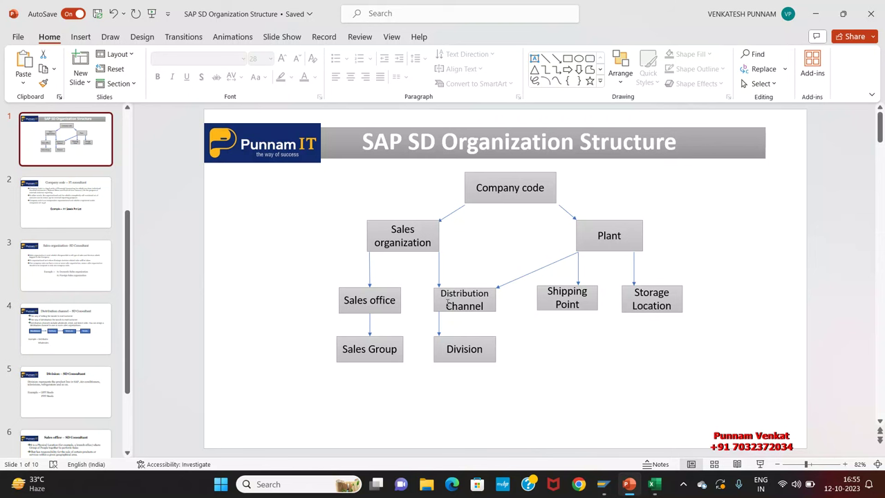
key("alt+Tab")
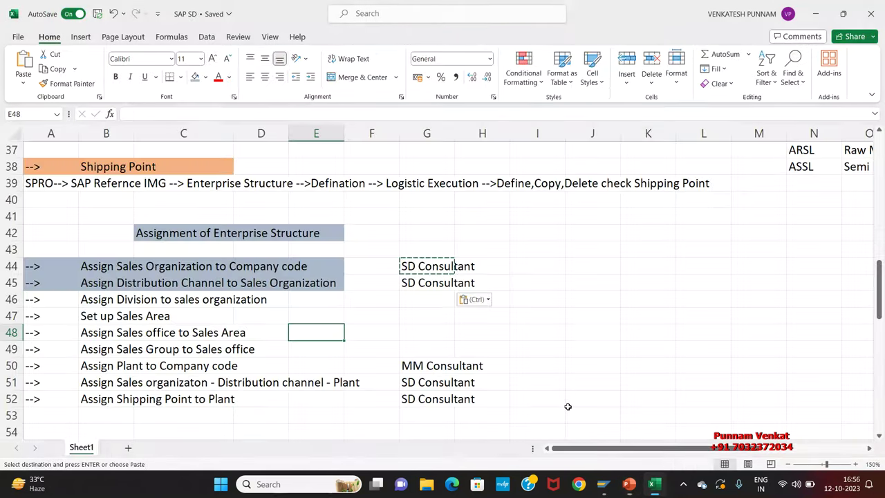
key("alt+Tab")
key("alt+Tab")
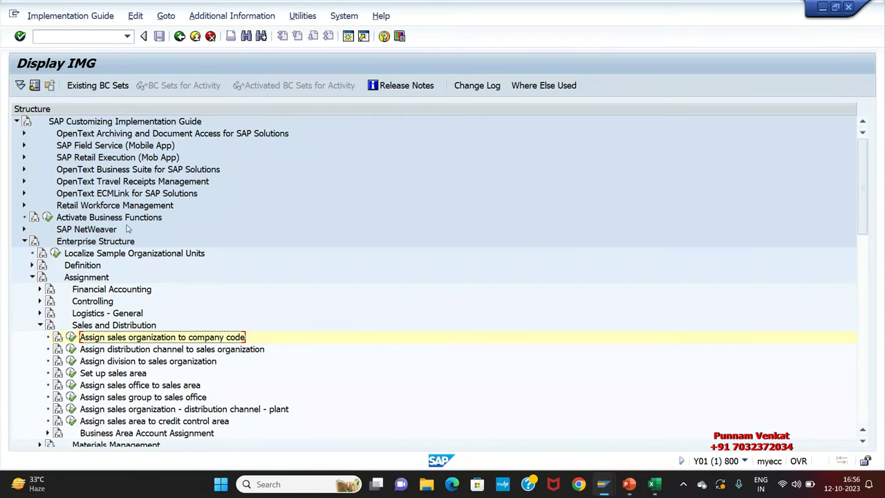
Open the Assign distribution channel to sales organization activity under Enterprise Structure, Assignment, Sales and Distribution
left_click(89, 243)
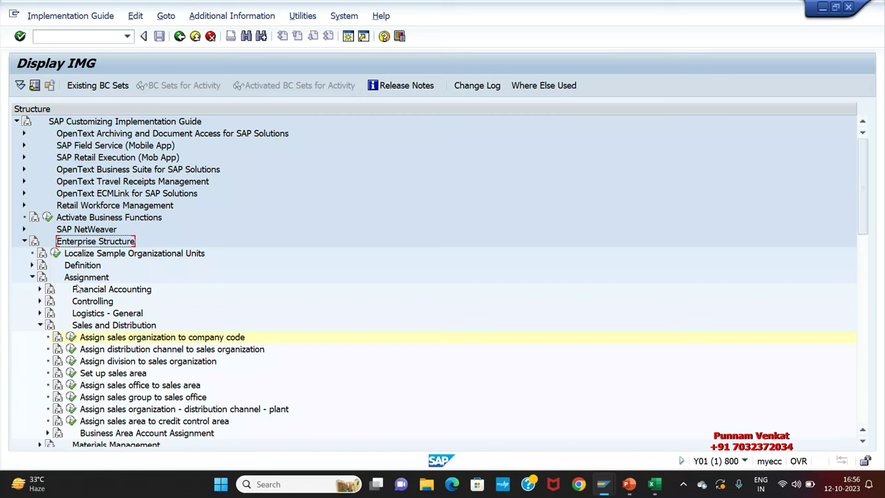
left_click(76, 276)
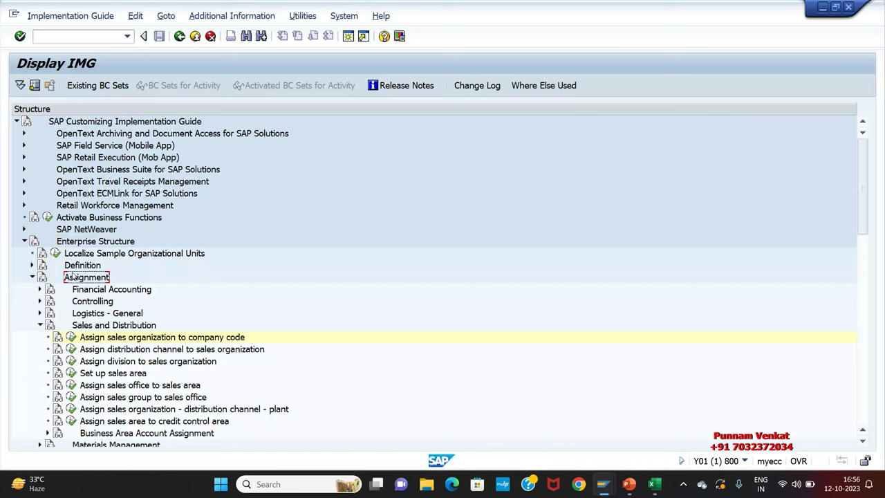
left_click(96, 328)
left_click(91, 352)
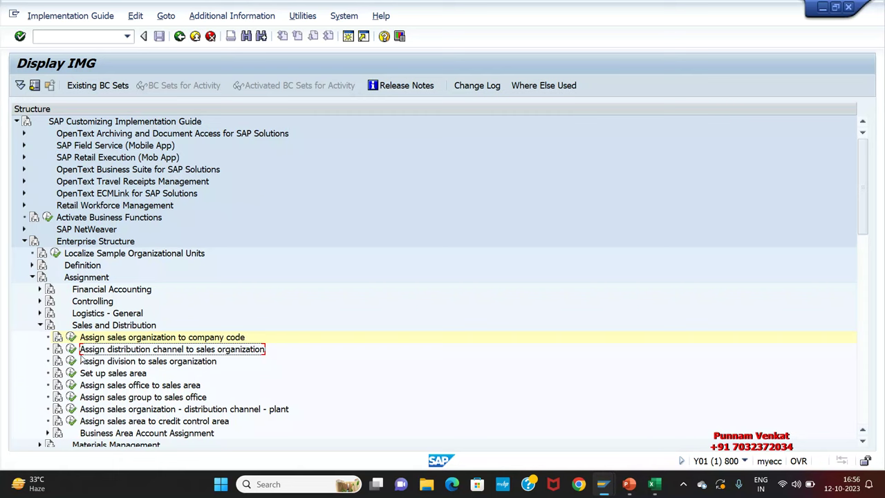
left_click(71, 350)
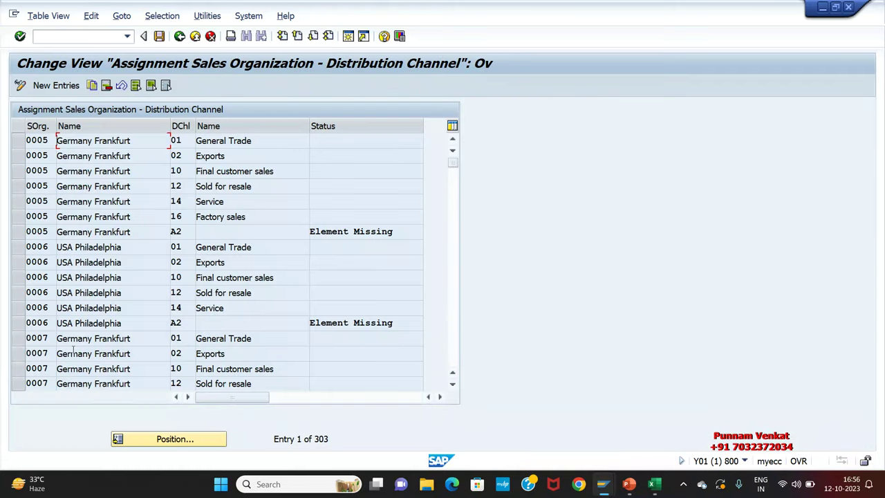
Create a new entry assigning distribution channel AD (A1 Distributor) to sales organization A1DS
left_click(56, 86)
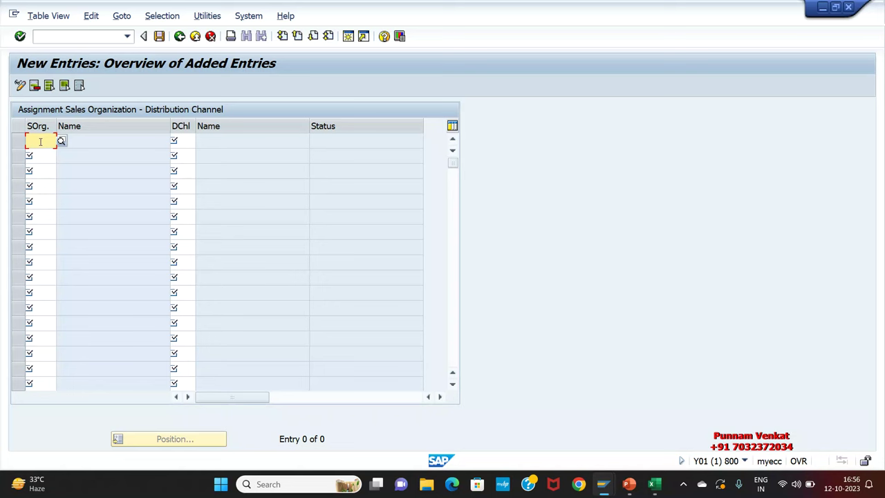
type("A1")
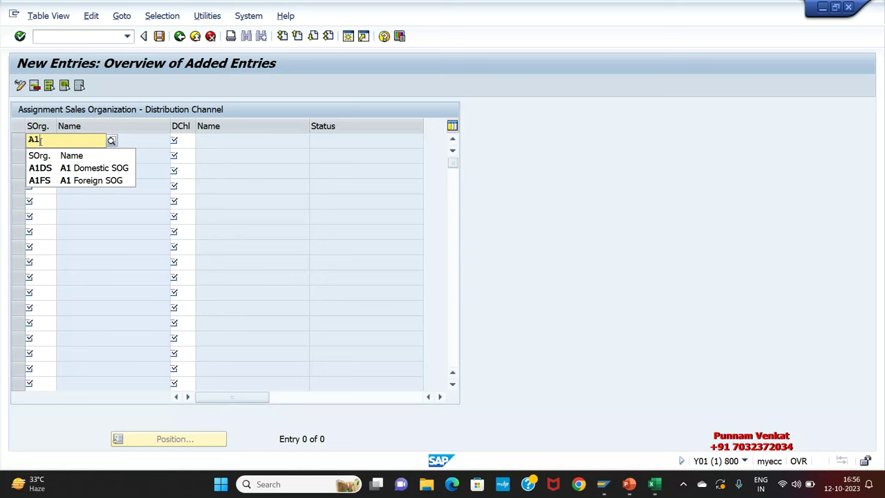
left_click(97, 168)
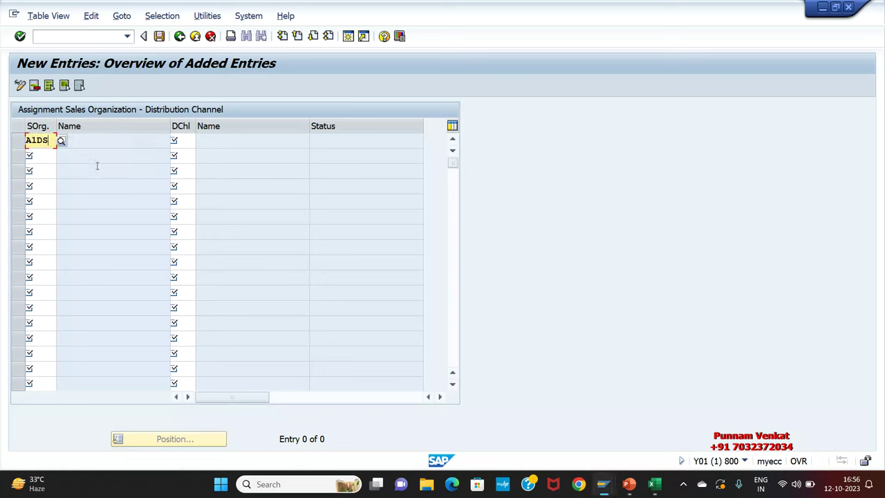
left_click(185, 138)
type("A")
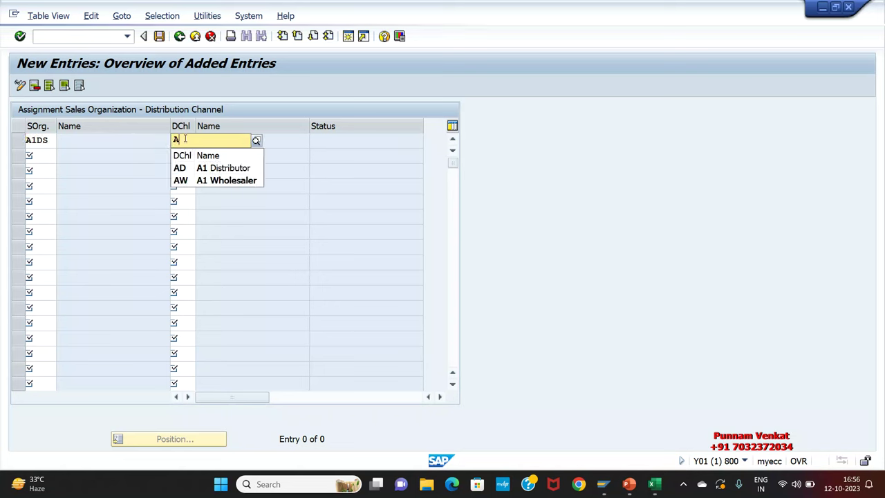
left_click(215, 168)
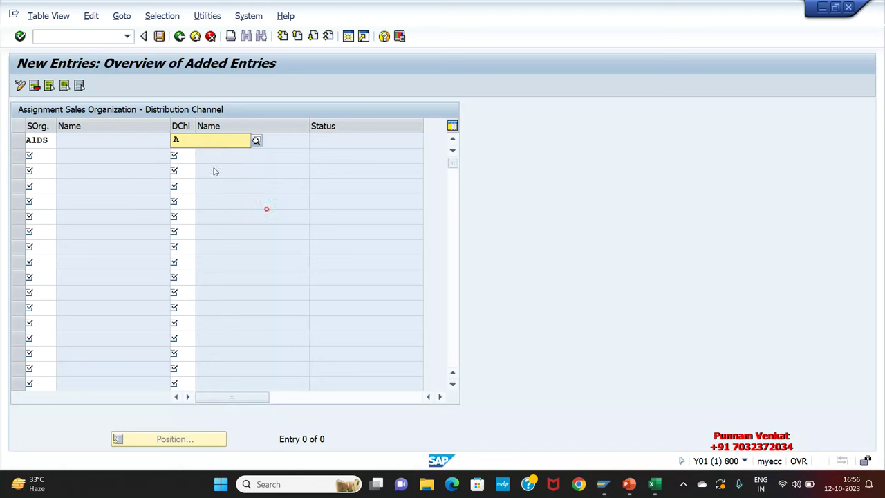
Add a second entry assigning distribution channel AW (A1 Wholesaler) to sales organization A1DS and confirm the entries
left_click(52, 158)
type("A1DS")
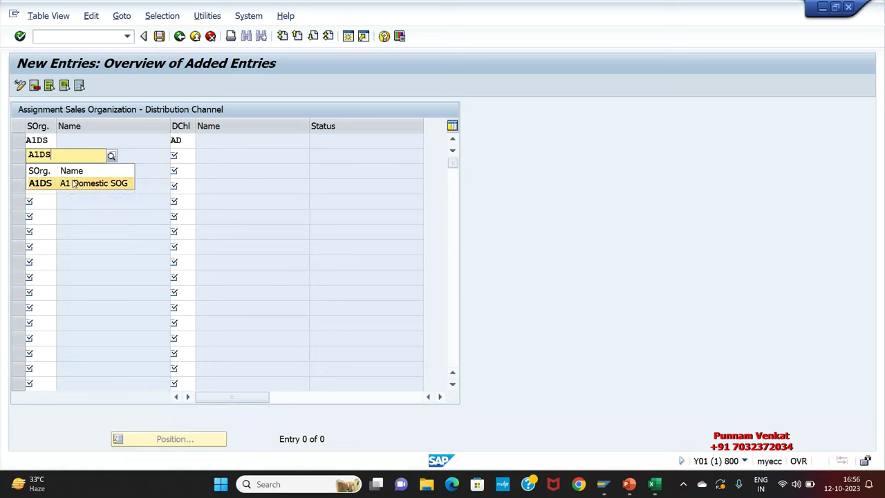
left_click(71, 180)
key("Tab")
type("A")
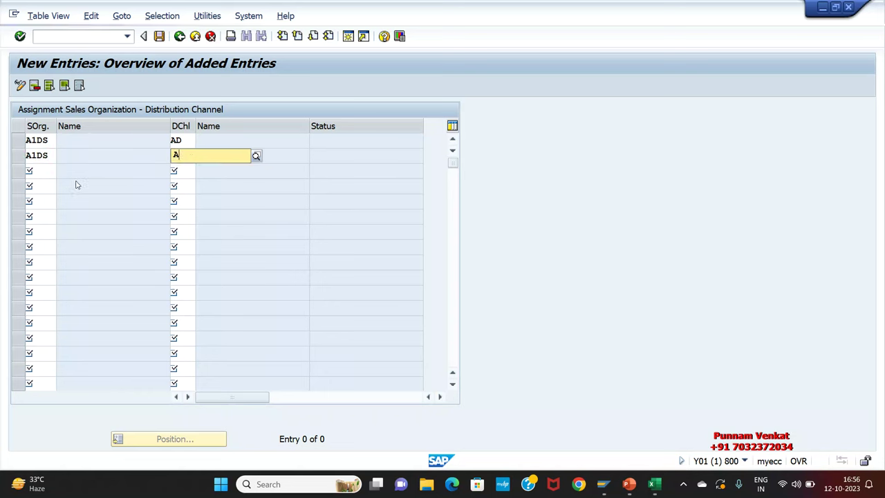
left_click(197, 200)
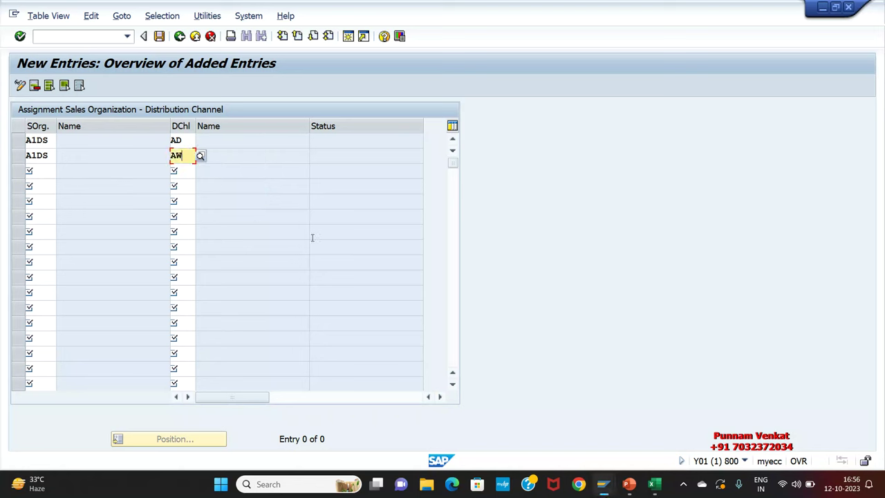
key("Return")
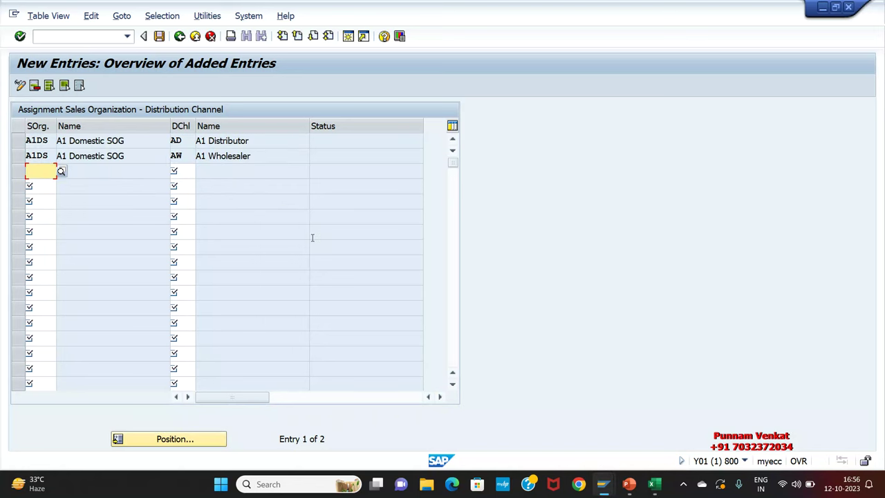
Add a third entry assigning distribution channel AD (A1 Distributor) to sales organization A1FS
type("A1DS")
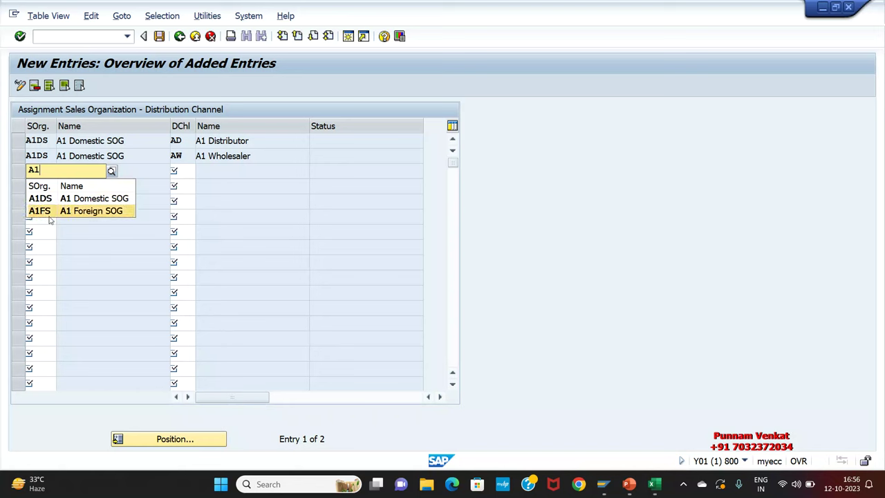
left_click(42, 210)
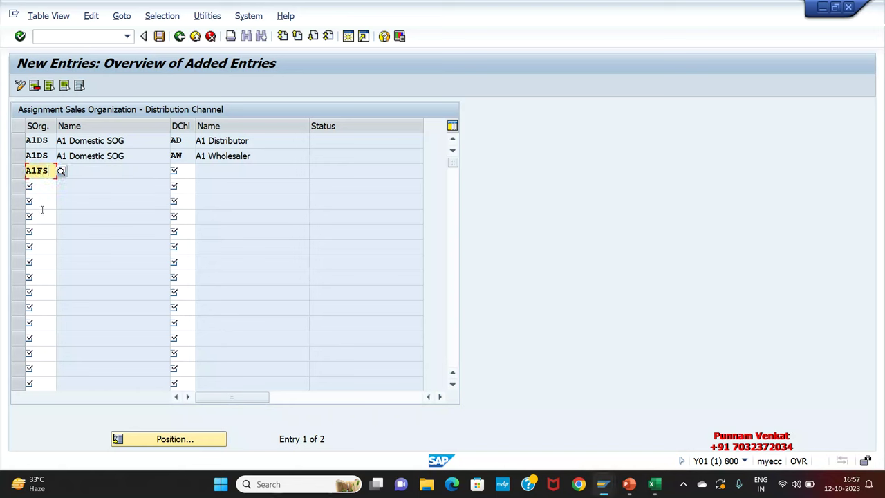
left_click(177, 172)
type("AD")
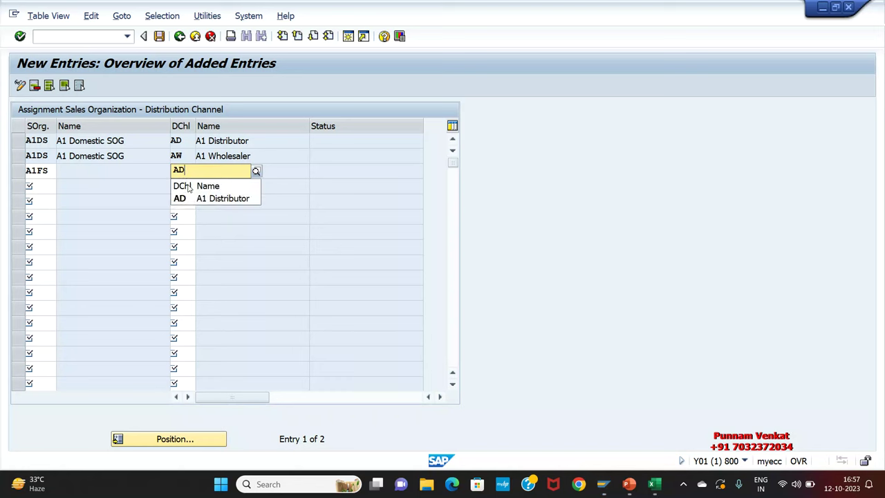
left_click(201, 198)
Add a fourth entry assigning distribution channel AW (A1 Wholesaler) to sales organization A1FS and confirm the entries
left_click(51, 186)
type("A")
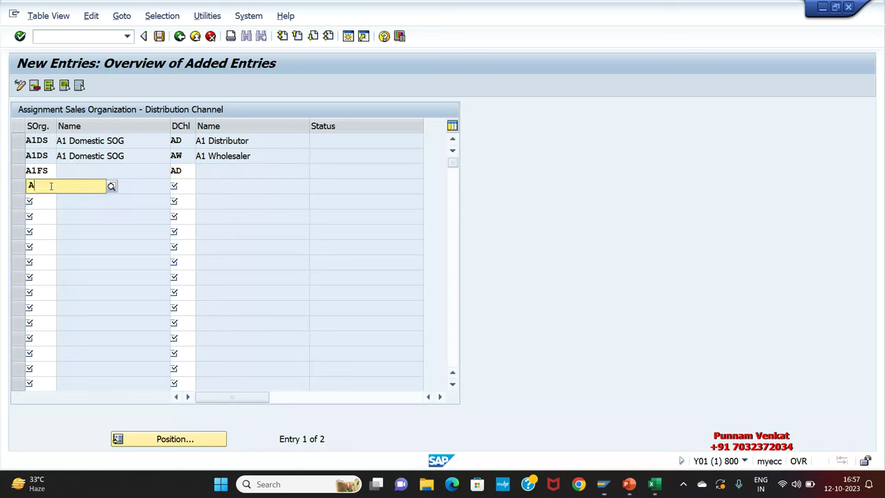
type("1F")
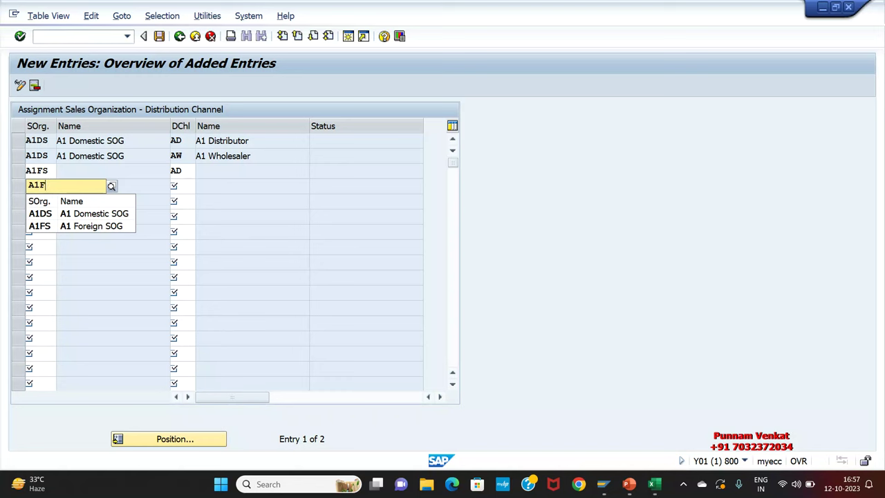
type("S")
key("Tab")
type("A")
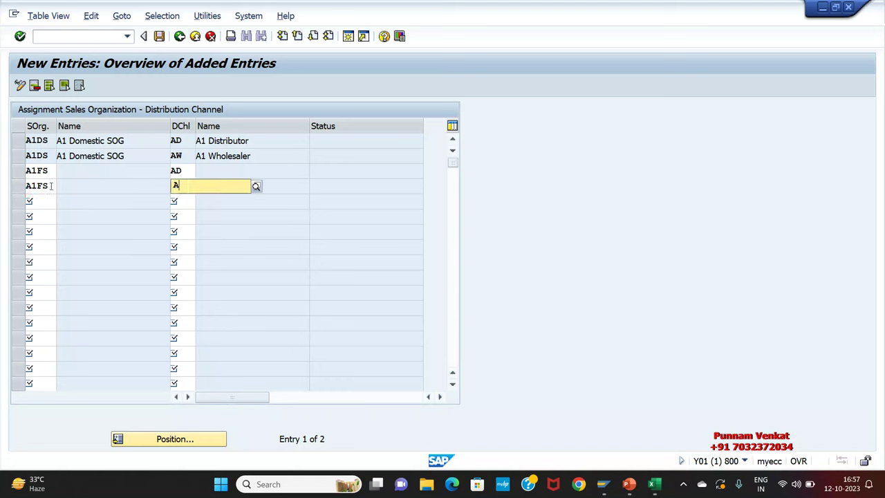
type("W")
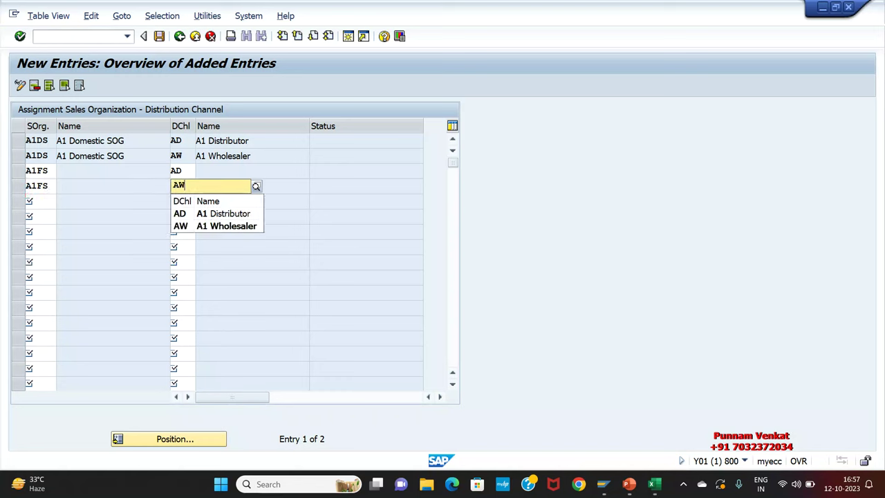
key("Return")
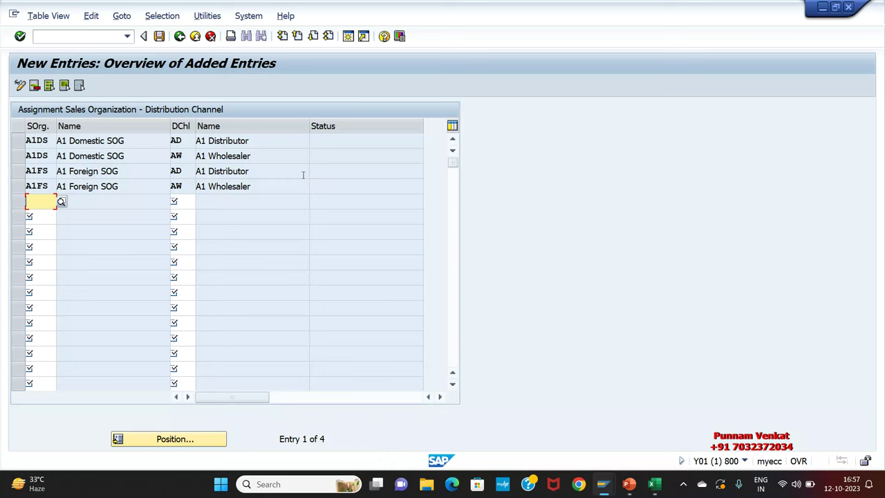
Review the sales organization and distribution channel names in each of the four new assignment entries
left_click_drag(125, 140, 66, 144)
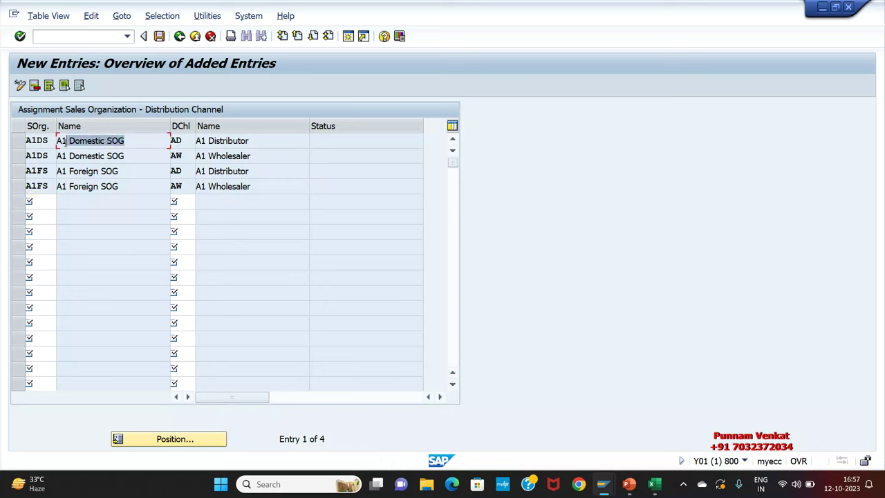
left_click_drag(260, 140, 198, 142)
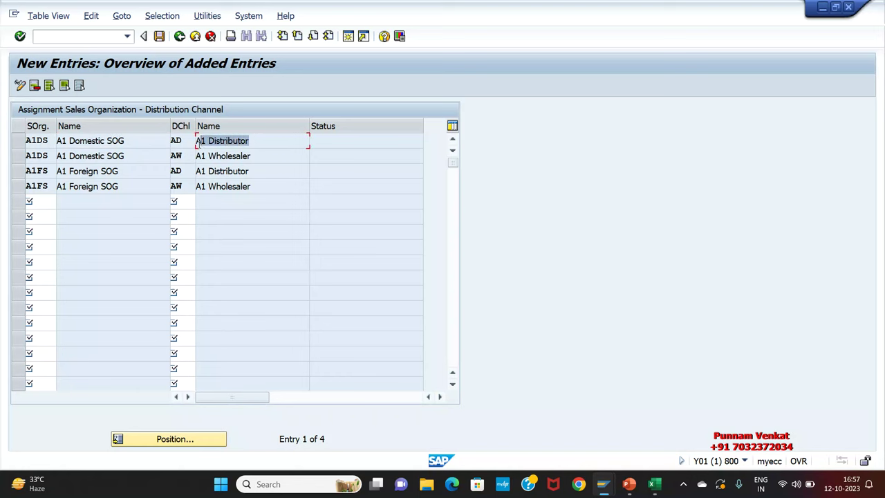
left_click_drag(125, 156, 59, 159)
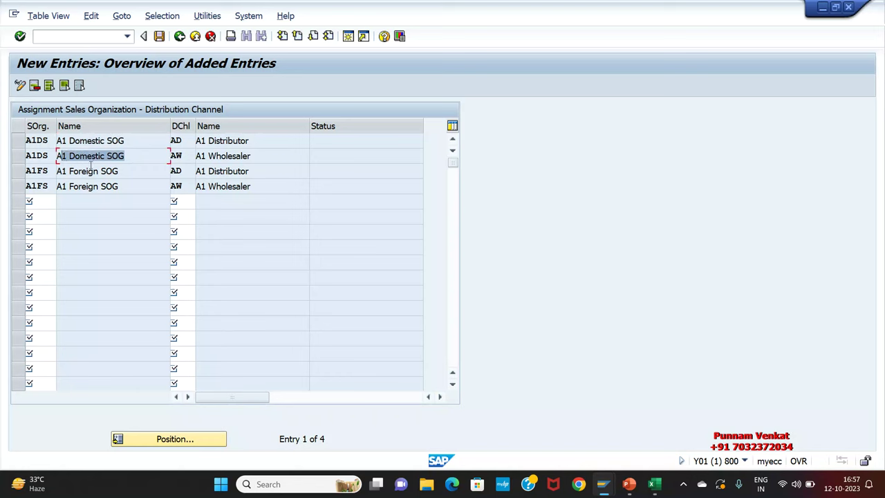
left_click_drag(250, 157, 195, 158)
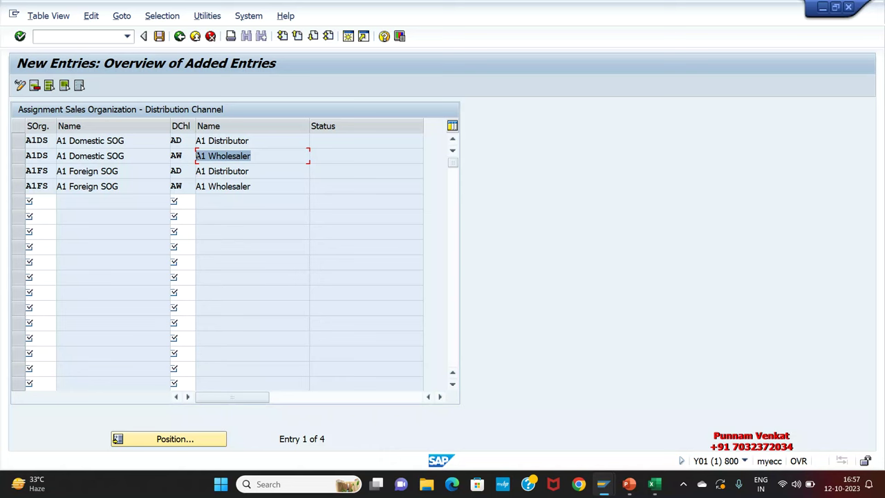
left_click_drag(118, 170, 69, 171)
left_click_drag(233, 170, 191, 176)
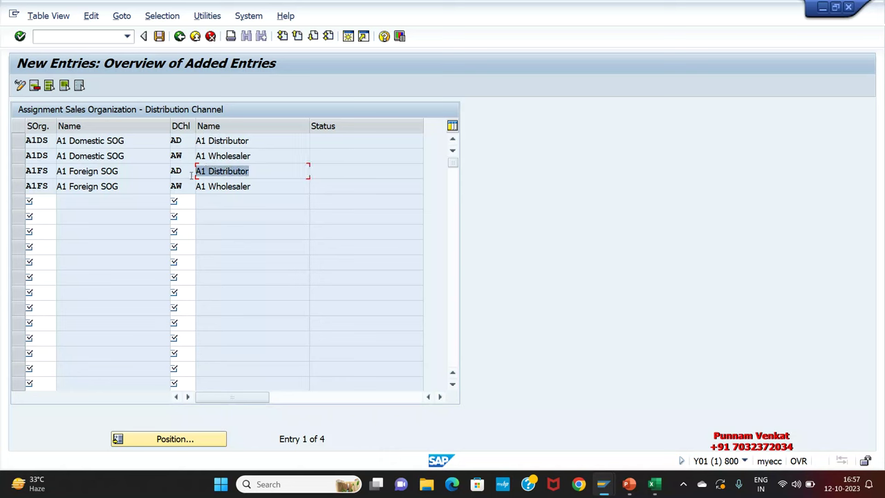
left_click_drag(118, 186, 68, 186)
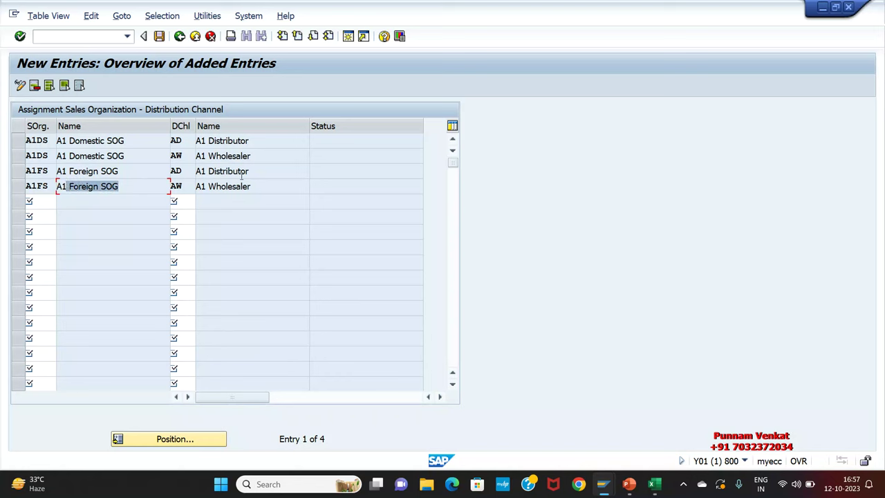
left_click_drag(252, 186, 200, 185)
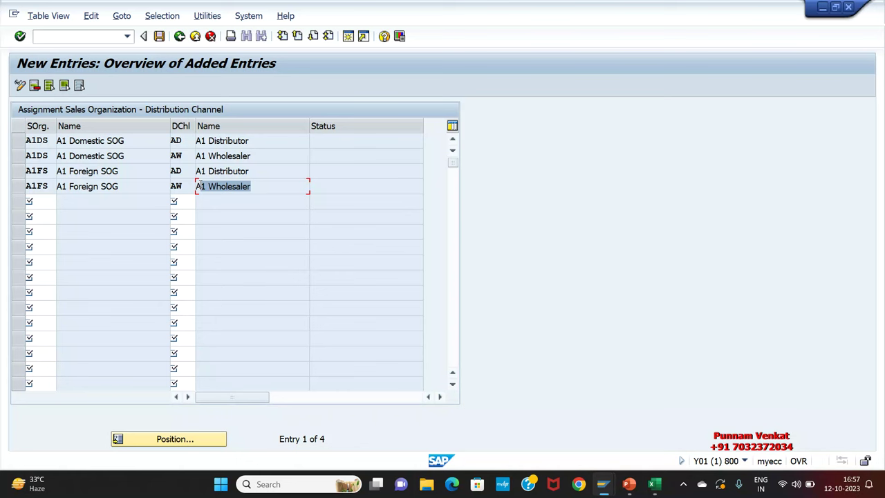
Save the distribution channel assignments under customizing request Y01K900315 and return to the IMG structure
left_click(159, 36)
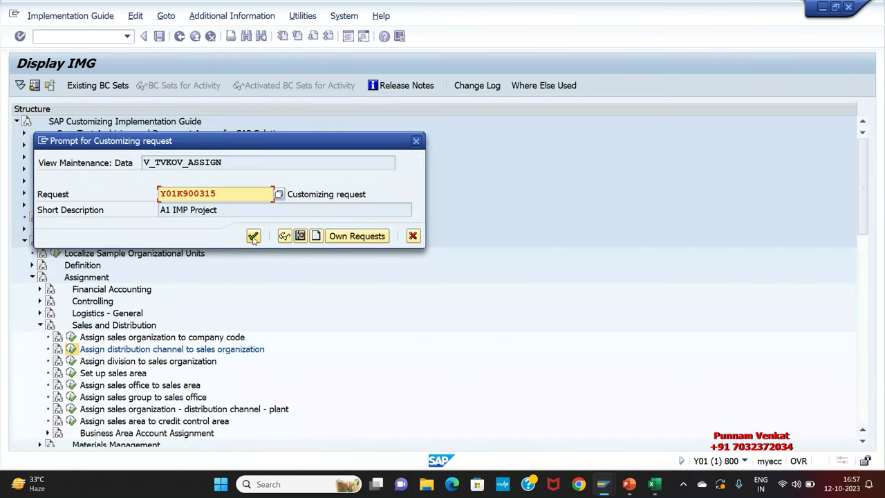
left_click(253, 236)
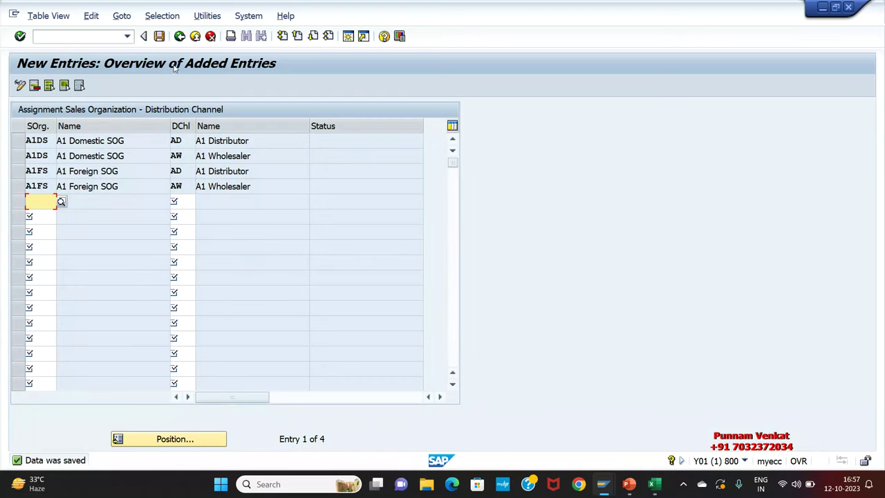
left_click(180, 38)
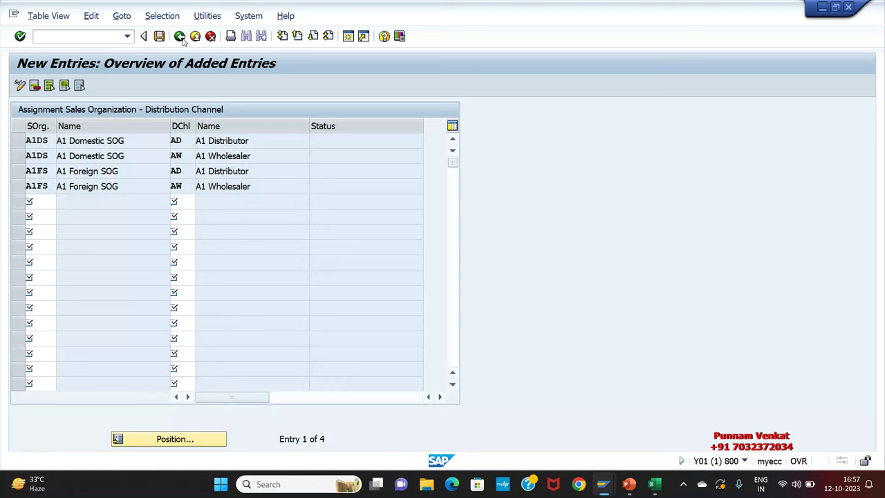
left_click(180, 36)
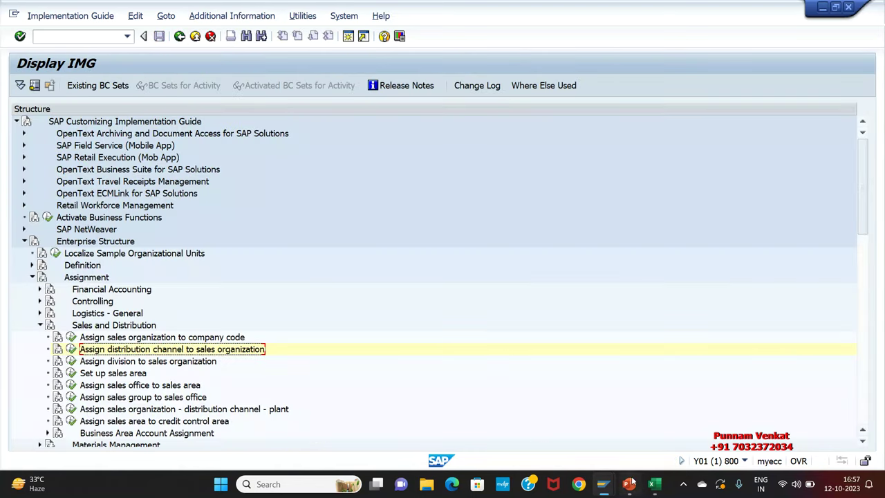
Switch to the SAP SD workbook in Excel, shade the Assign Division row A46:D46 blue-grey and copy SD Consultant from G45 into G46
left_click(653, 484)
left_click_drag(55, 302, 253, 296)
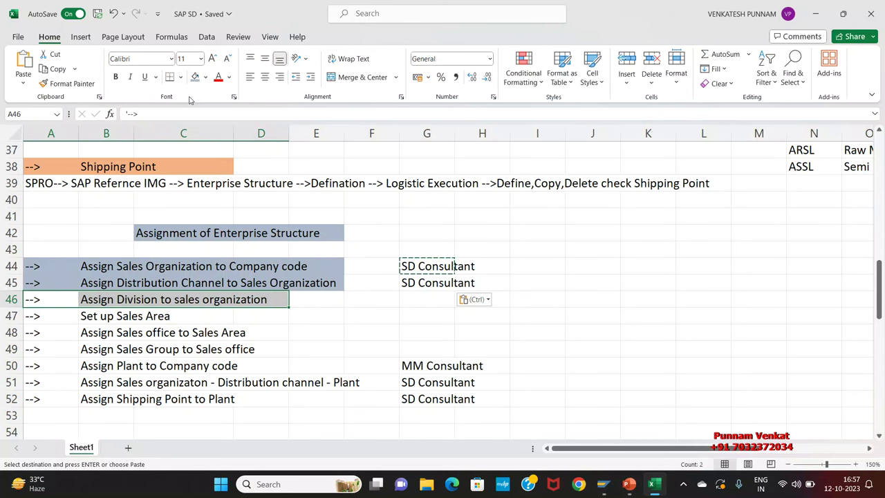
key("Escape")
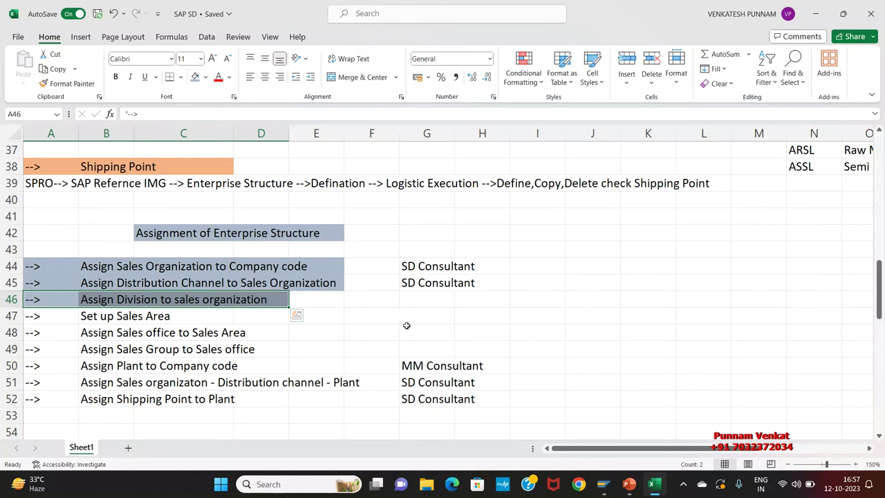
left_click(420, 283)
key("ctrl+c")
left_click(425, 299)
key("ctrl+v")
Shade the Assign Distribution Channel heading A58:F58 and the Assign Division heading A61:D61 in the same blue-grey fill
scroll(434, 324, "down", 4)
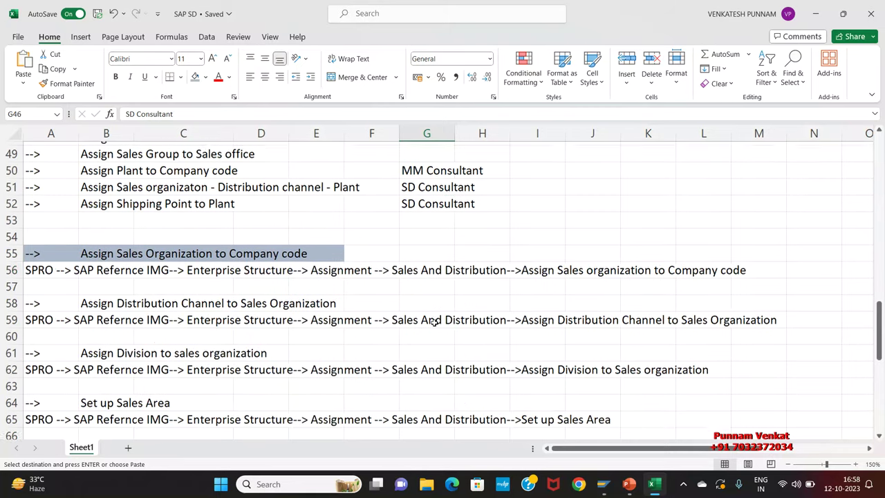
left_click_drag(65, 298, 343, 297)
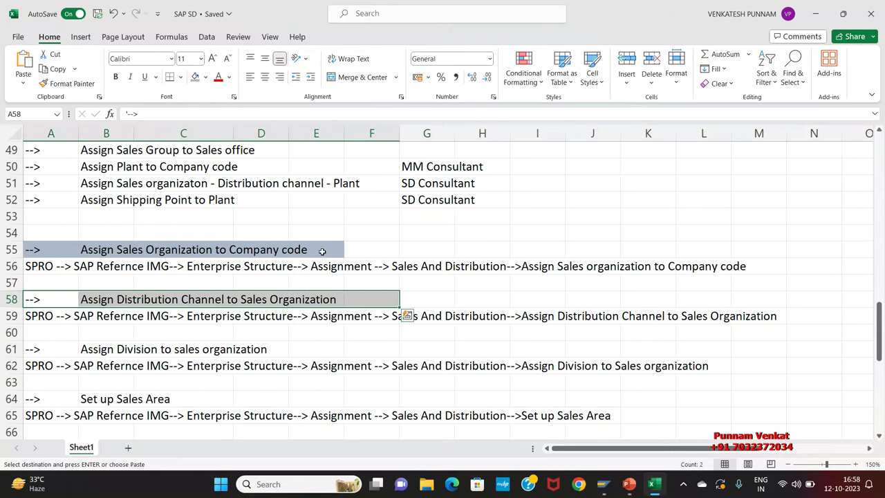
left_click(196, 77)
left_click(45, 349)
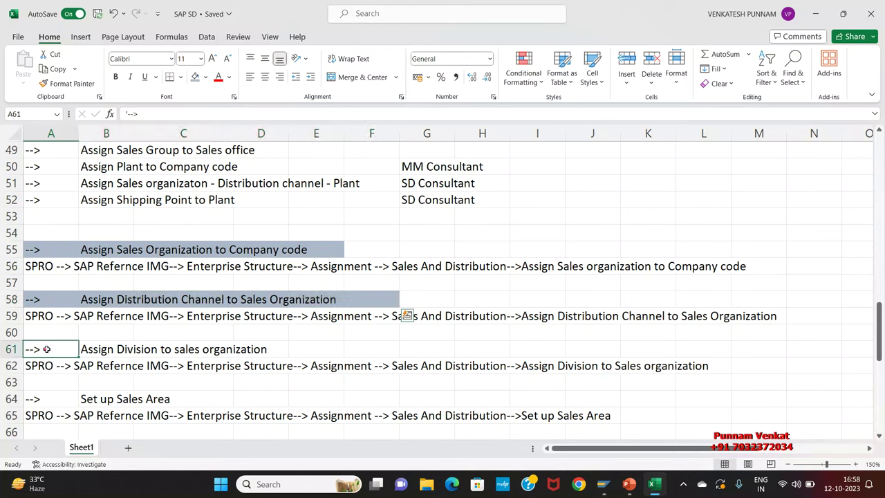
left_click_drag(45, 349, 267, 347)
left_click(196, 77)
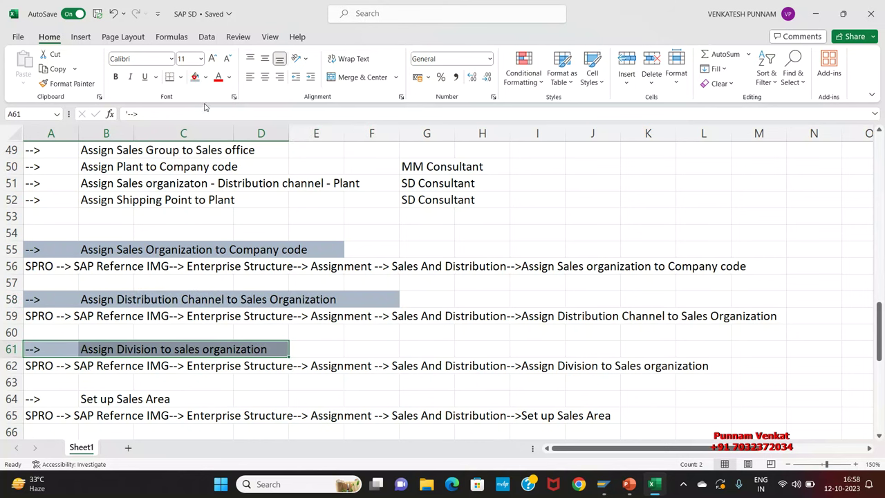
Switch back to SAP and select the Assign division to sales organization activity in the IMG structure
scroll(242, 202, "down", 2)
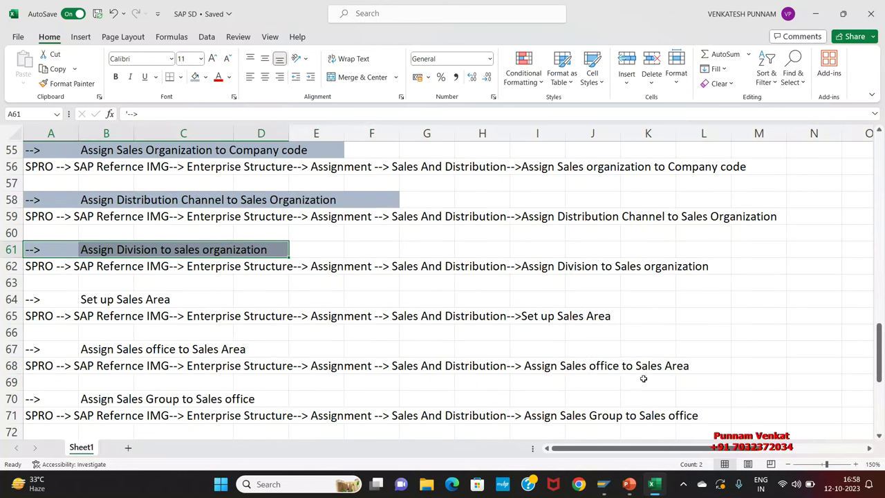
key("alt+Tab")
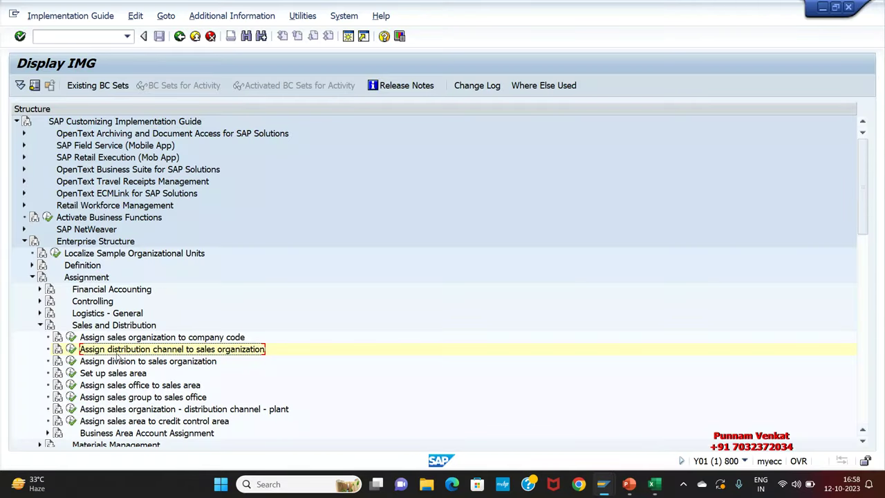
left_click(114, 363)
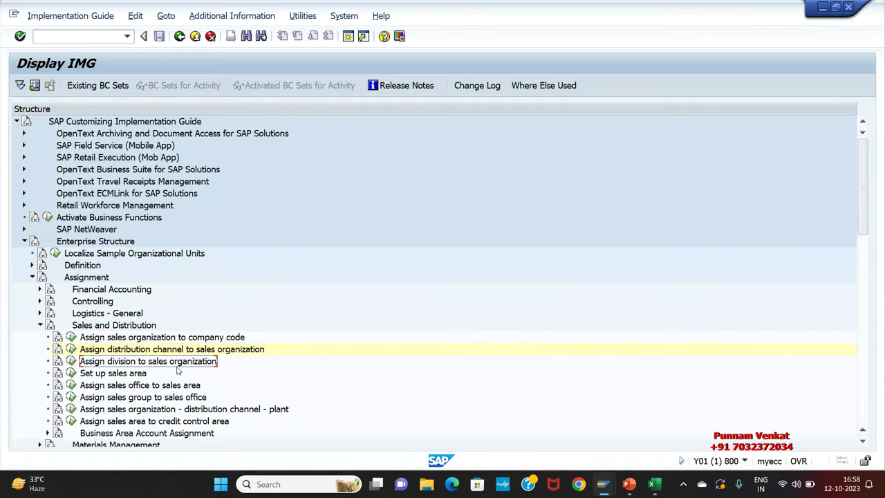
Switch to the SAP SD Organization Structure presentation in PowerPoint and draw an arrow about 4.8 cm high and 1.7 cm wide from Sales organization to Division
key("alt+Tab")
key("alt+Tab")
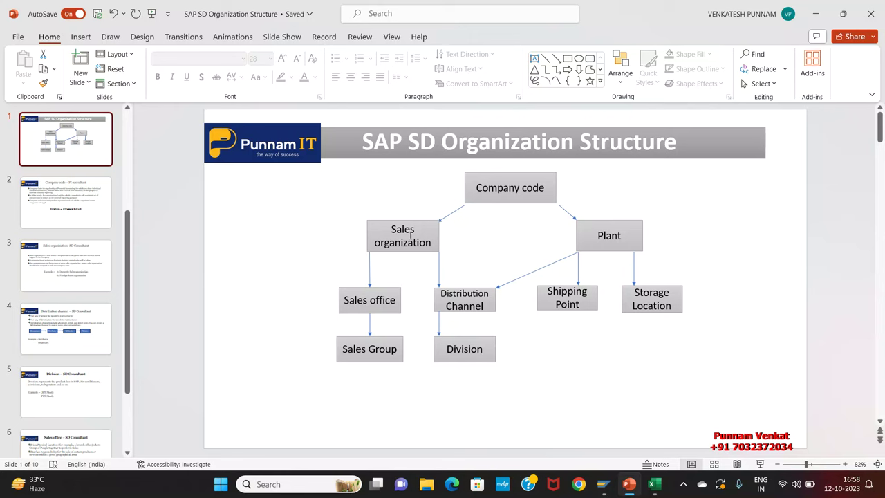
left_click(81, 37)
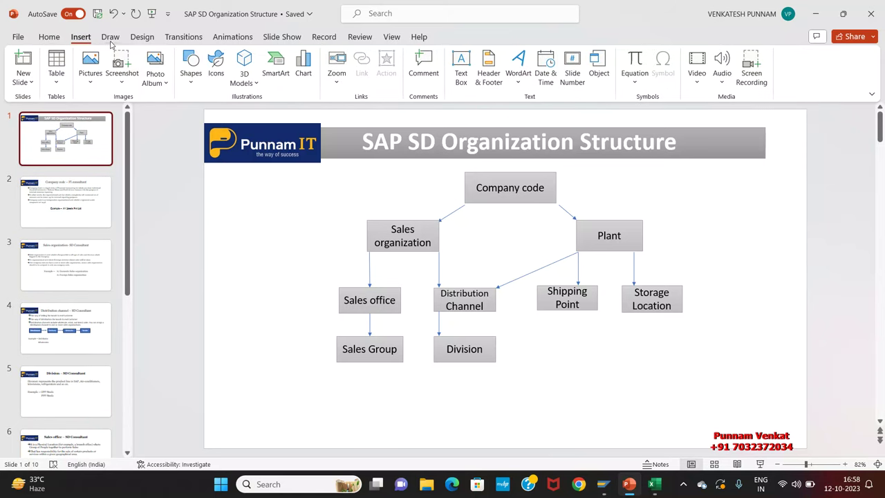
left_click(199, 83)
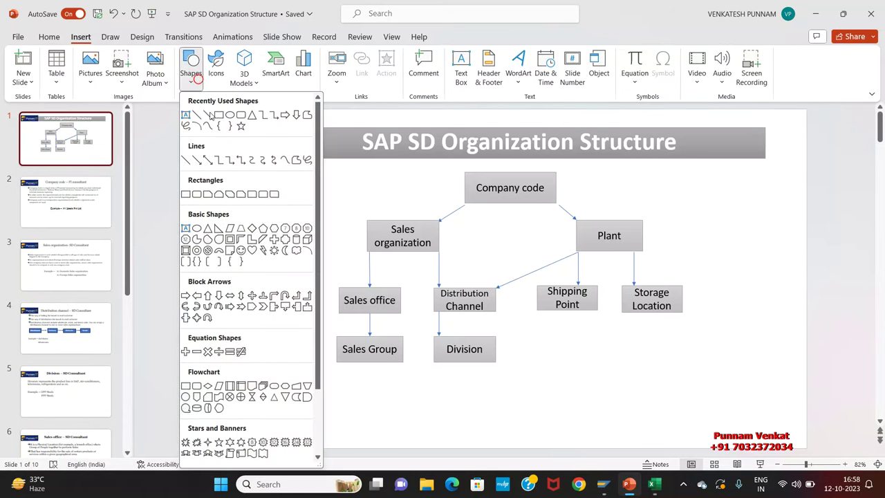
left_click(210, 116)
left_click_drag(404, 253, 435, 336)
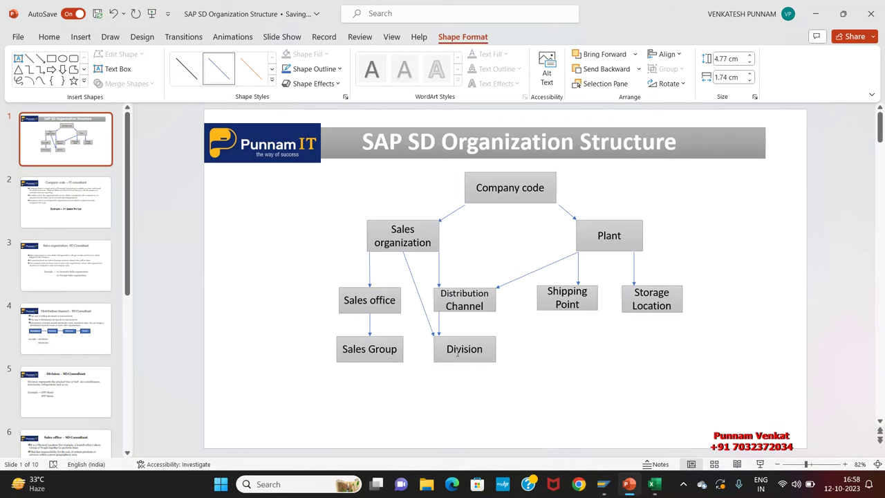
Switch back to SAP and open a blank new-entries table in the Assign division to sales organization activity
key("alt+Tab")
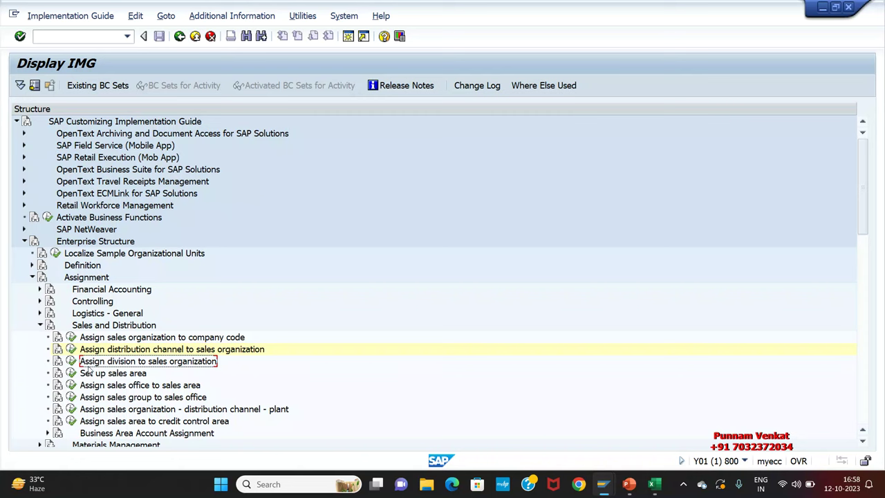
left_click(72, 361)
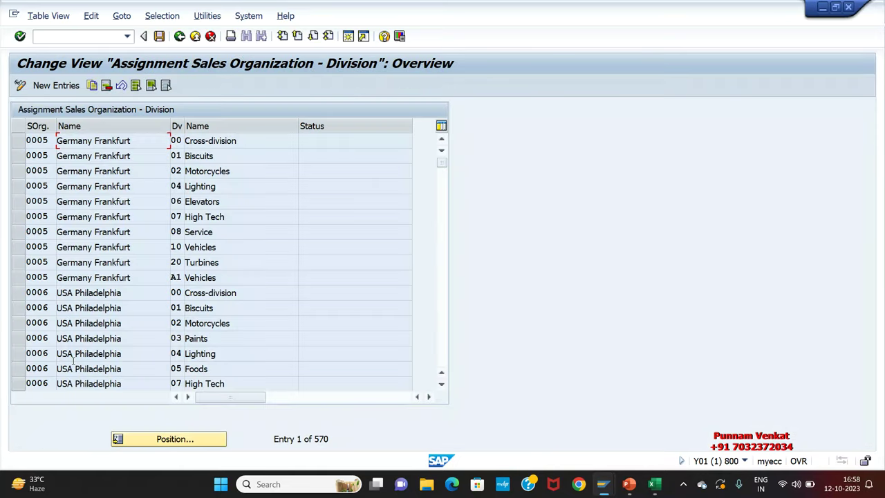
left_click(58, 87)
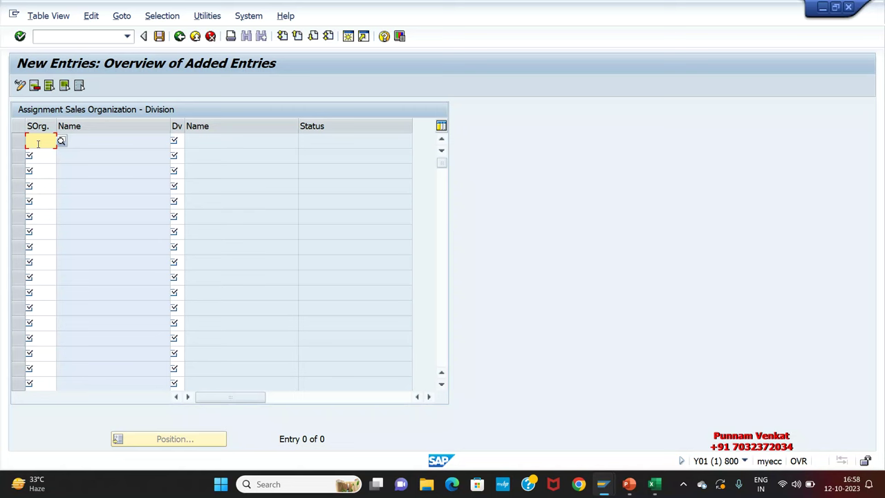
Enter an assignment of sales organization A1DS to division AO (A1 OPP Division) in the first new row
type("A1")
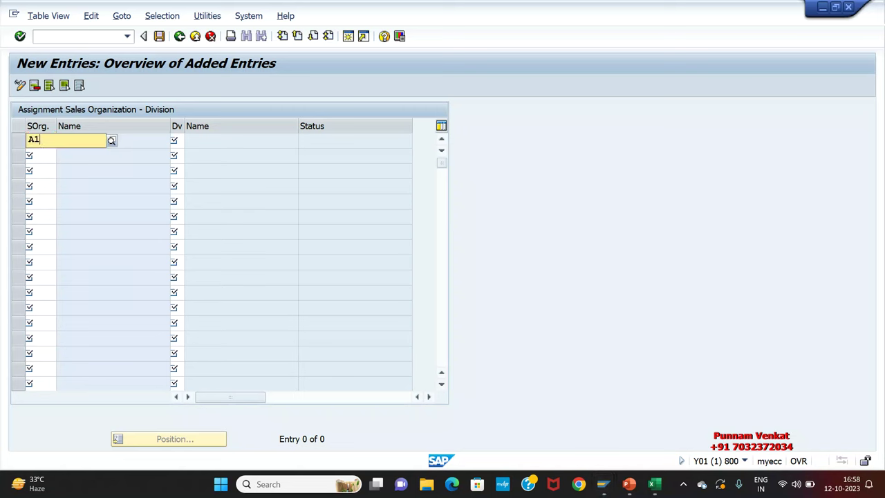
left_click(40, 168)
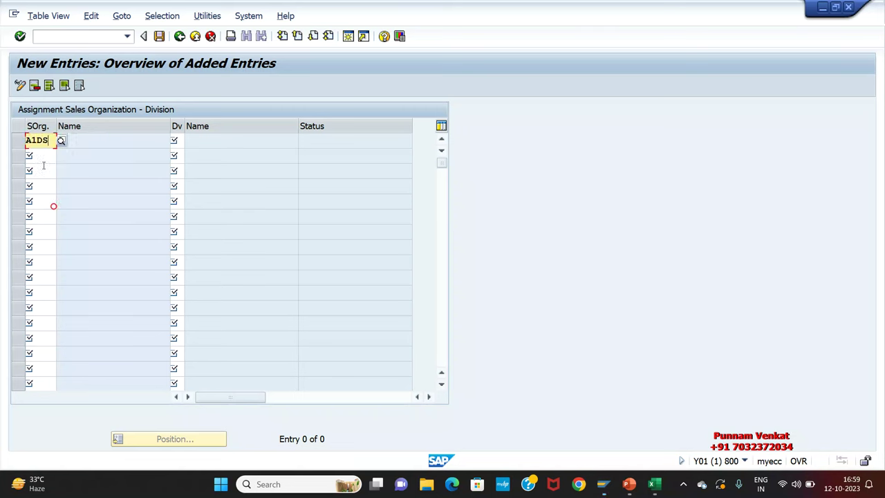
left_click(177, 139)
type("A")
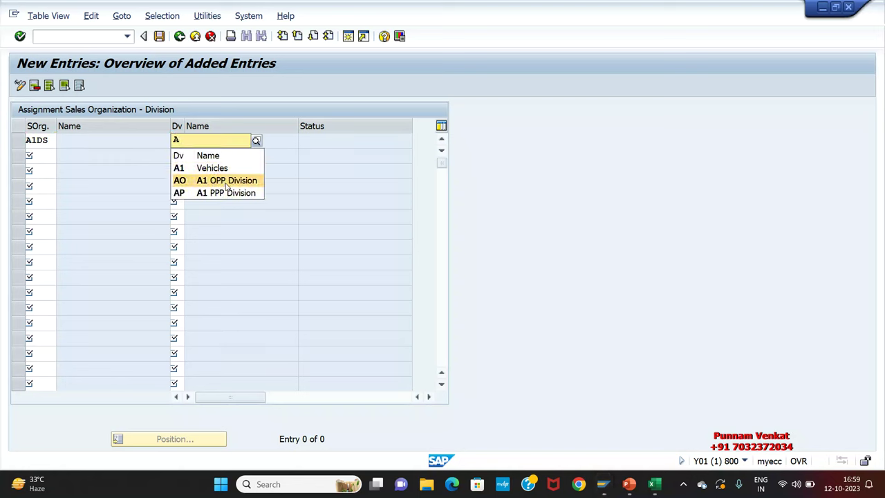
left_click(227, 184)
Add a second assignment linking sales organization A1DS to division AP (A1 PPP Division)
left_click(49, 157)
type("A1")
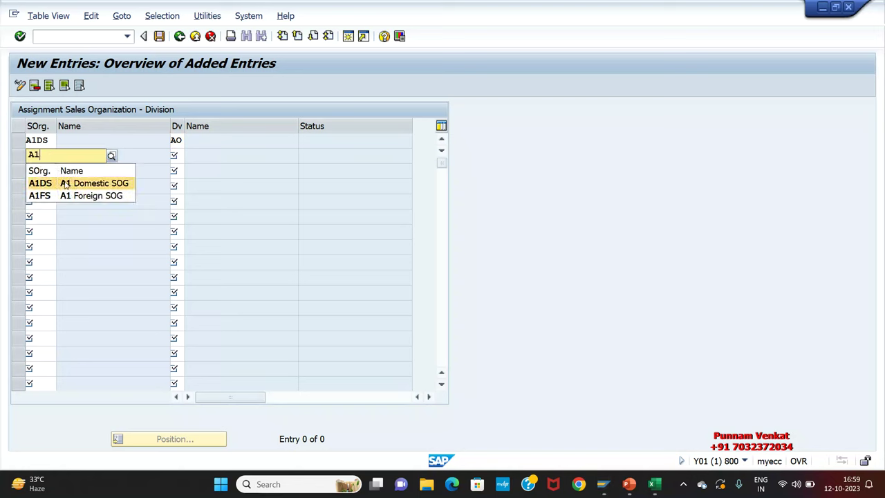
left_click(40, 183)
key("Tab")
type("A")
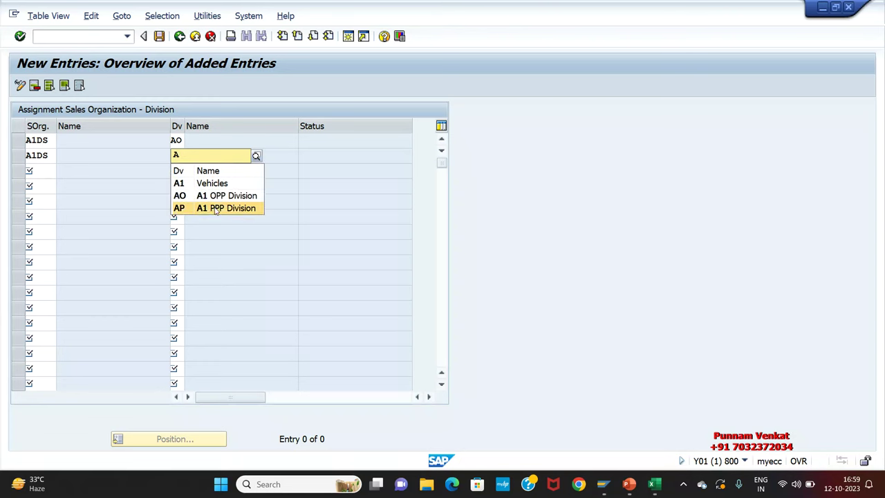
left_click(215, 208)
Add a third assignment linking sales organization A1FS to division AO (A1 OPP Division)
left_click(46, 170)
type("A1")
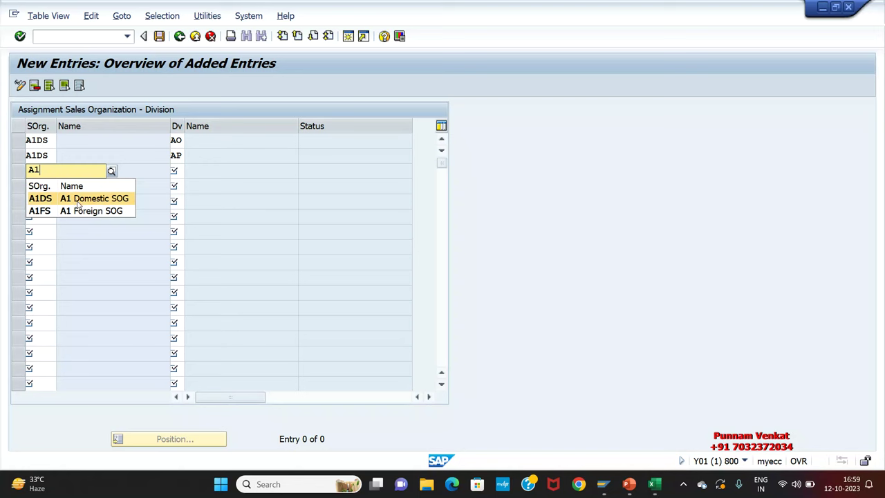
left_click(84, 211)
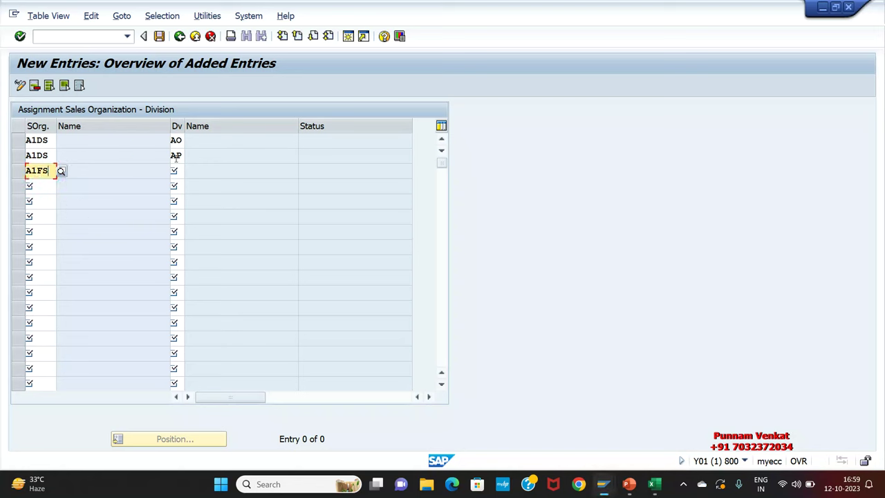
key("Tab")
type("A")
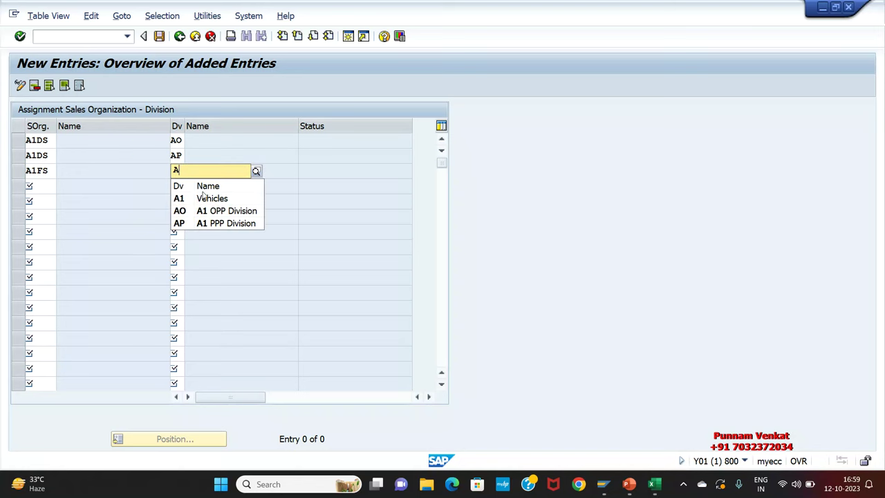
left_click(215, 210)
Add a fourth assignment linking sales organization A1FS to division AP (A1 PPP Division) and validate the entries
left_click(46, 185)
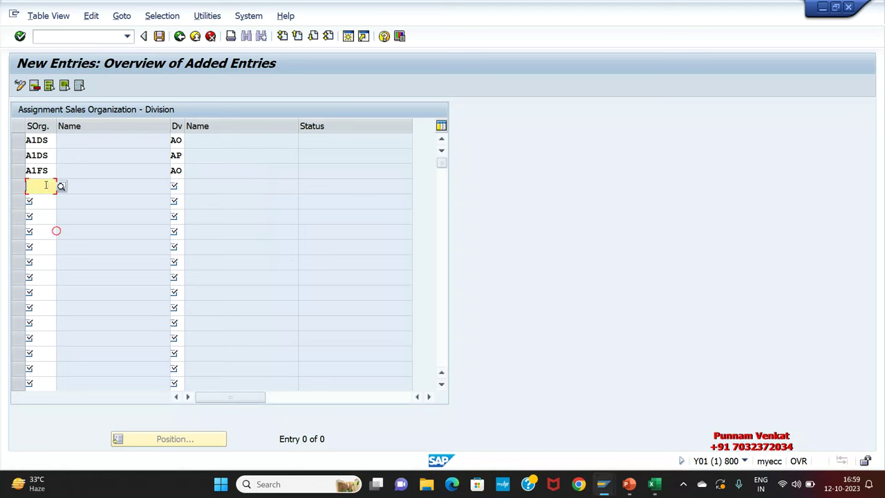
type("A")
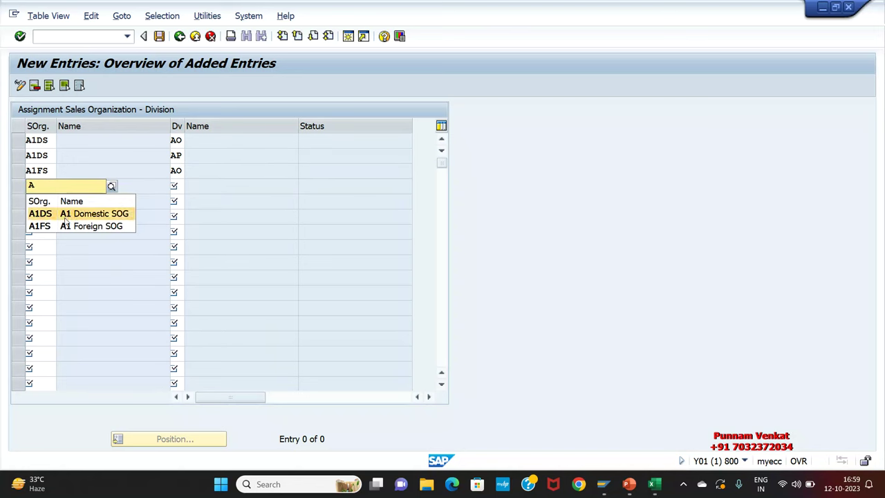
left_click(69, 226)
left_click(179, 187)
type("A")
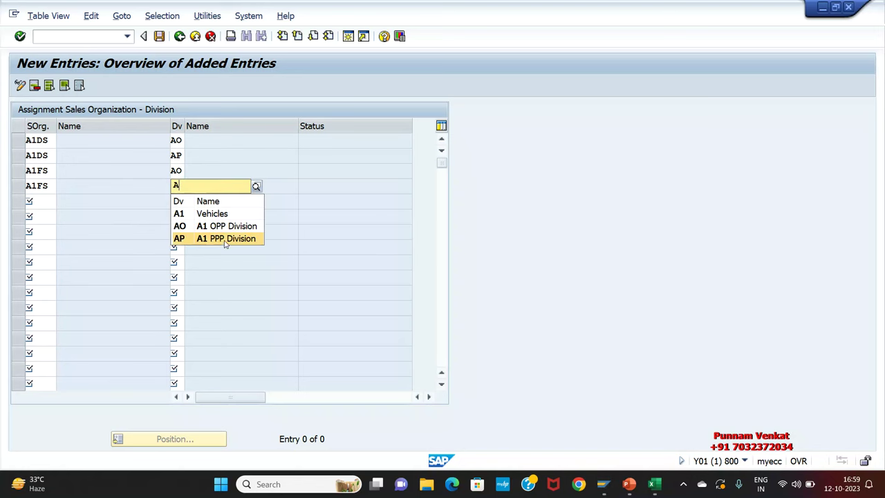
left_click(225, 238)
key("Return")
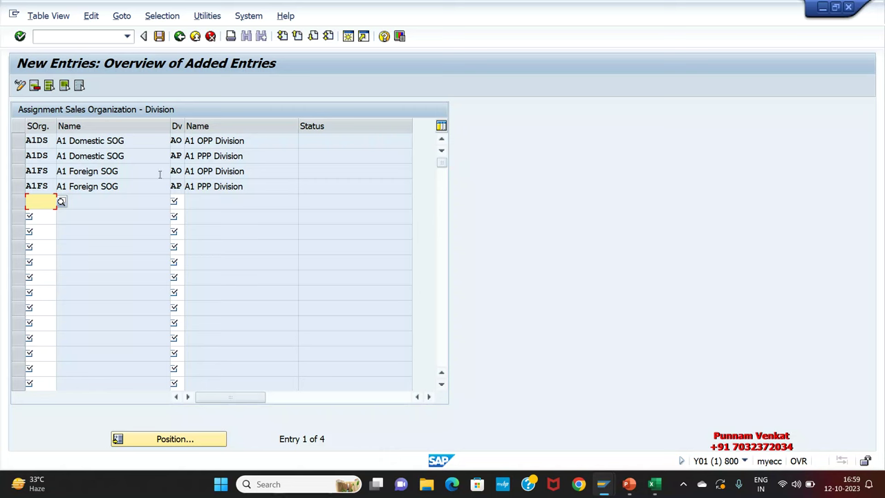
Review and save the four division assignments under customizing request Y01K900315, and return to the IMG structure
left_click_drag(57, 140, 49, 156)
left_click_drag(249, 140, 173, 140)
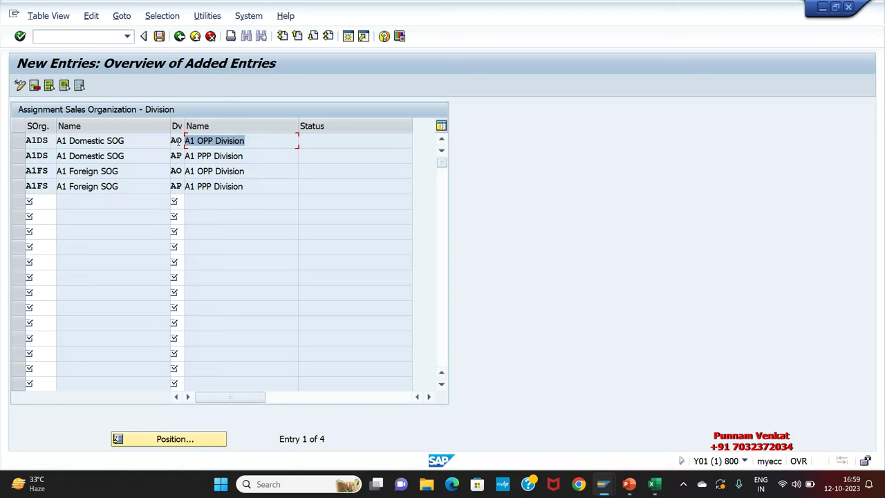
left_click_drag(255, 157, 55, 171)
left_click_drag(127, 186, 57, 186)
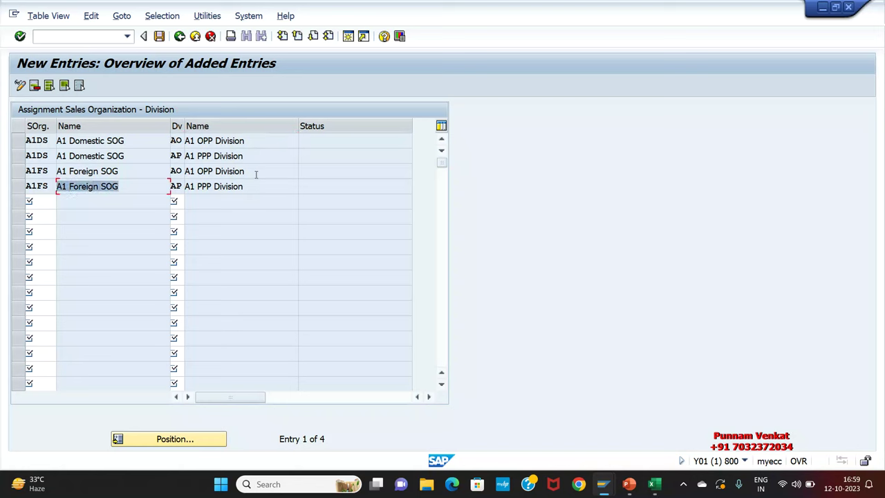
left_click_drag(256, 174, 169, 178)
left_click_drag(249, 187, 181, 186)
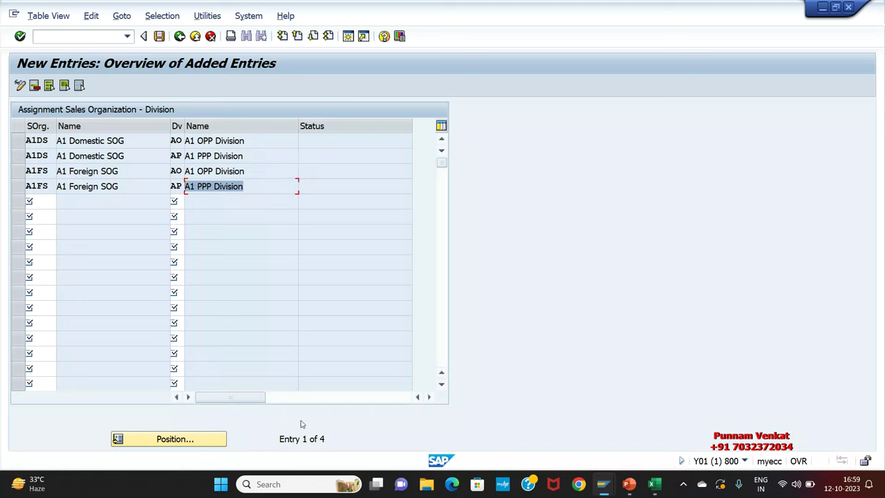
left_click_drag(18, 140, 22, 190)
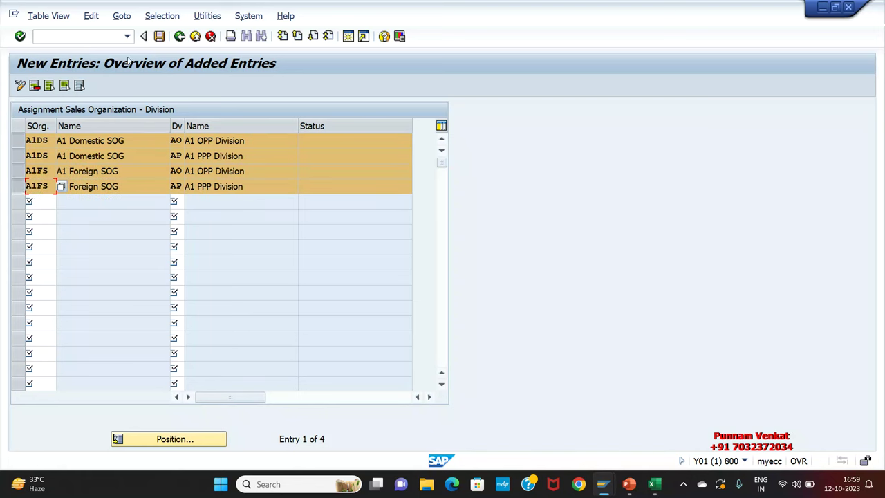
left_click(159, 36)
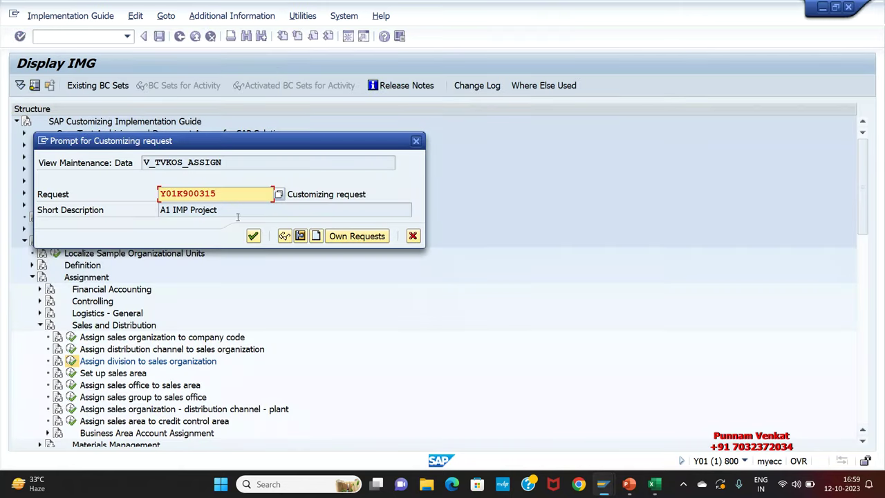
left_click(253, 235)
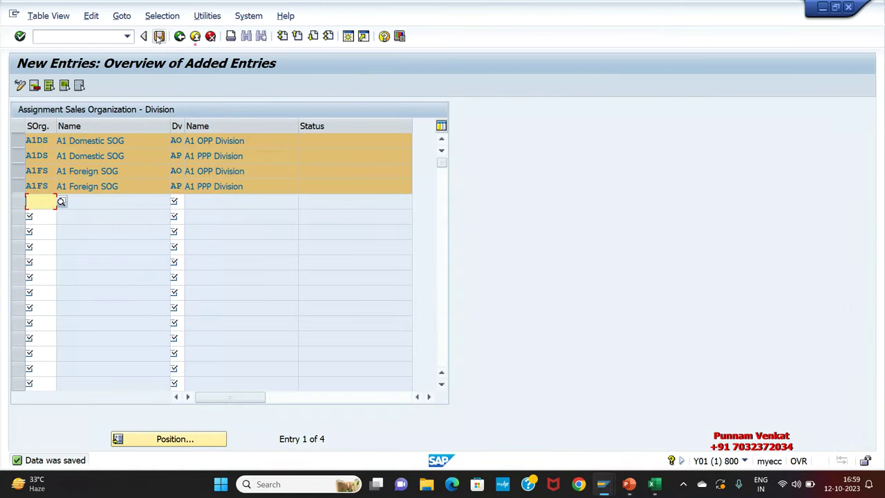
left_click(179, 36)
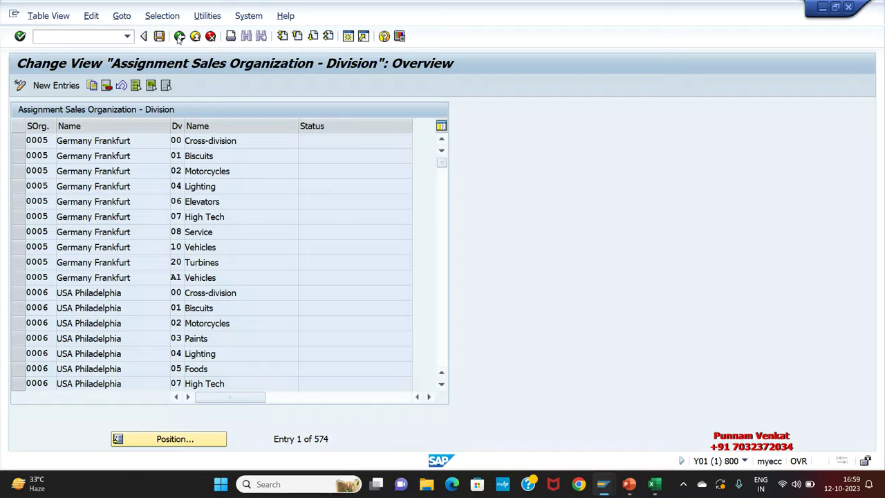
left_click(179, 36)
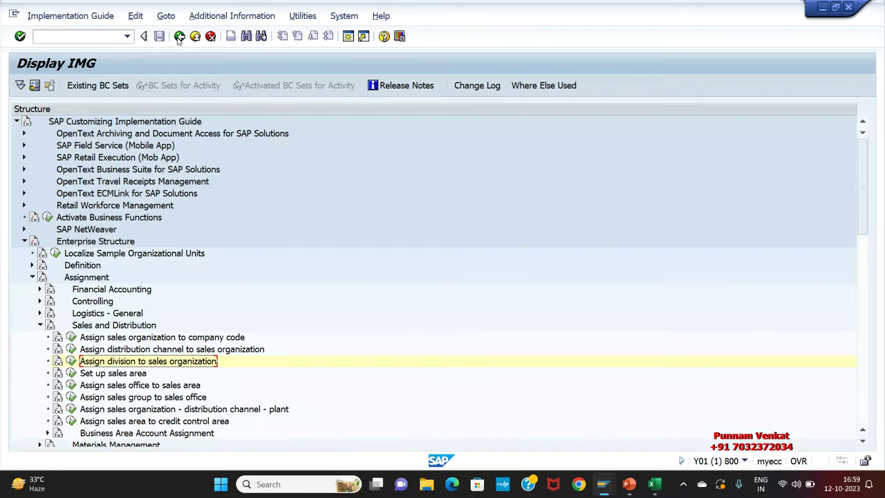
Switch to the SAP SD workbook in Excel and shade the Set up Sales Area heading A64:D64 blue-grey
left_click(654, 484)
left_click(300, 368)
scroll(300, 368, "down", 1)
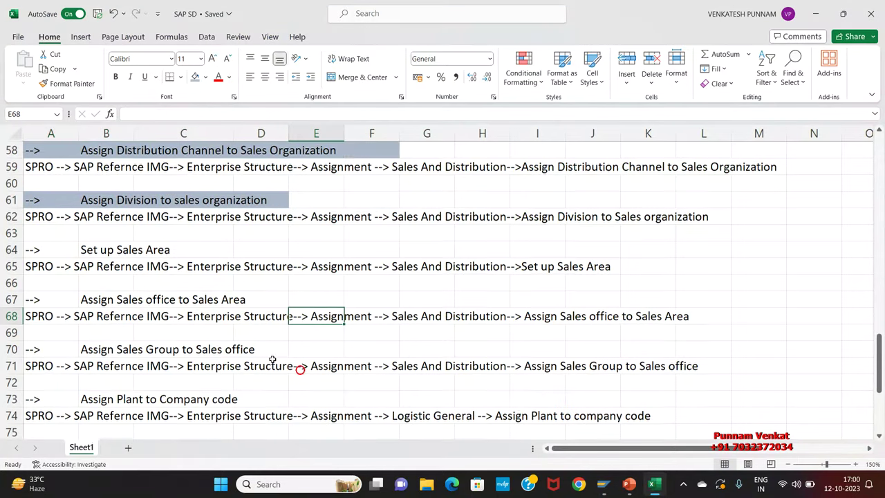
left_click_drag(56, 252, 255, 250)
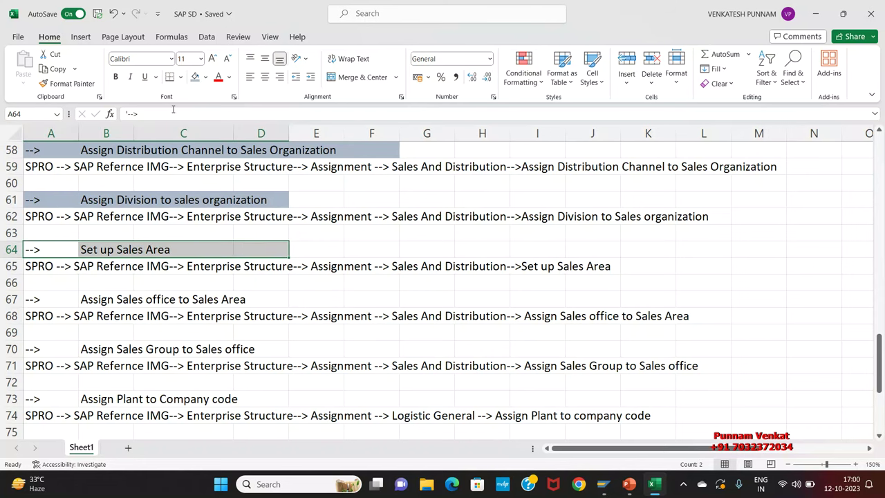
left_click(195, 76)
left_click(185, 234)
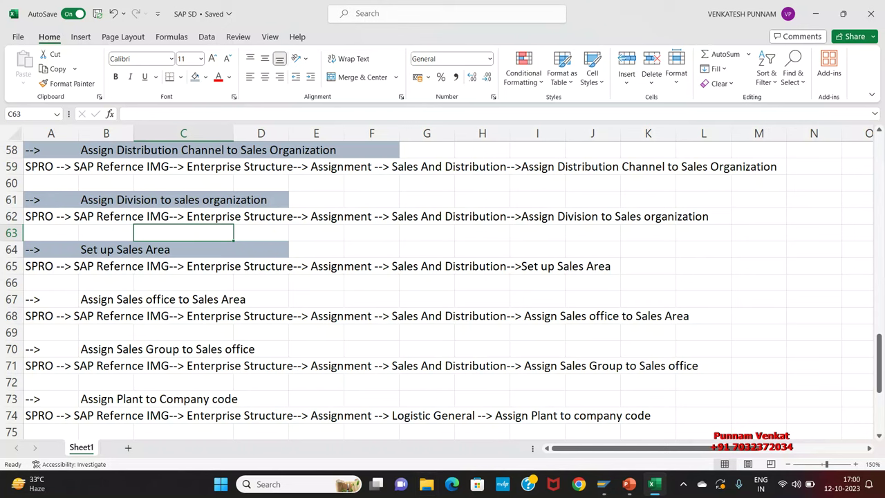
mouse_move(28, 477)
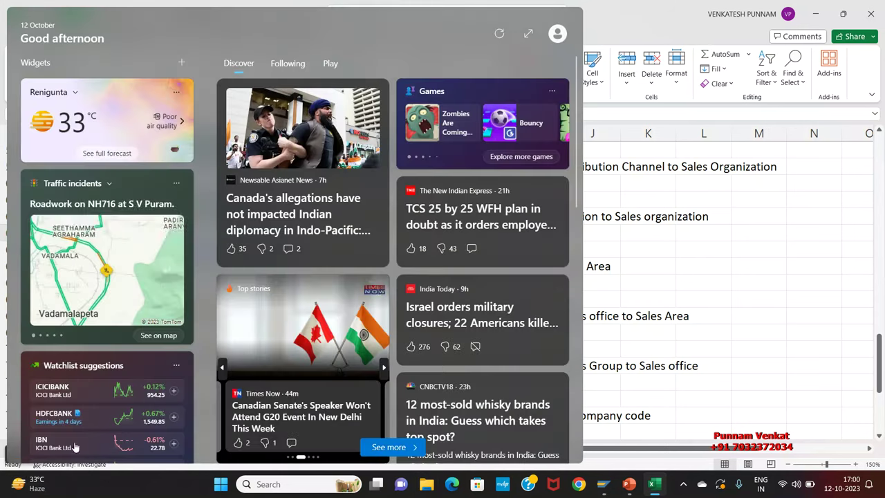
left_click(660, 311)
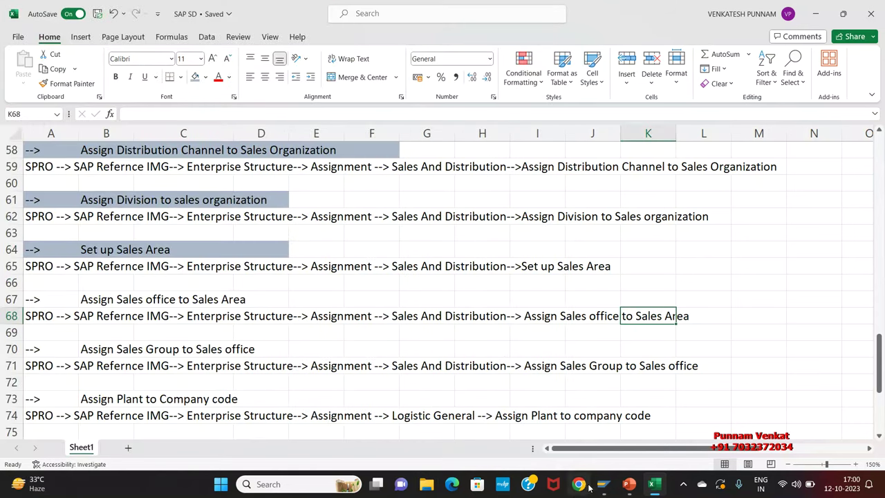
Switch back to SAP and open the Set up sales area activity under the Sales and Distribution assignments
mouse_move(603, 484)
left_click(605, 451)
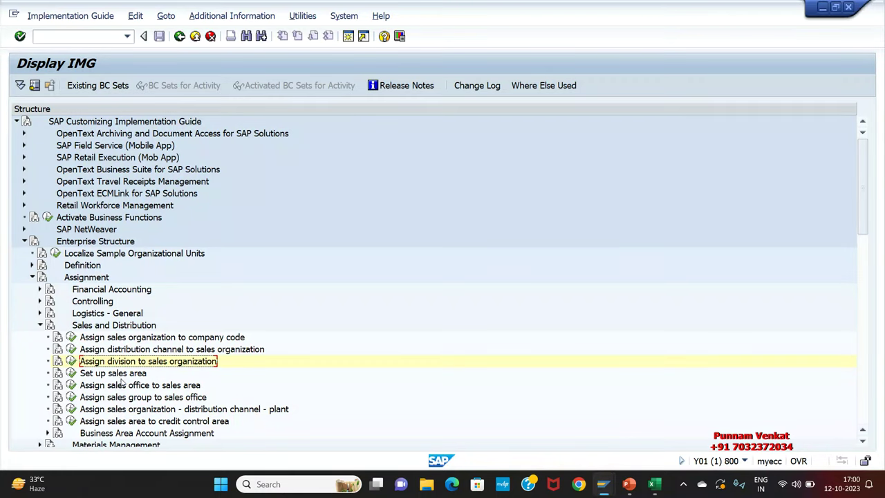
left_click(71, 373)
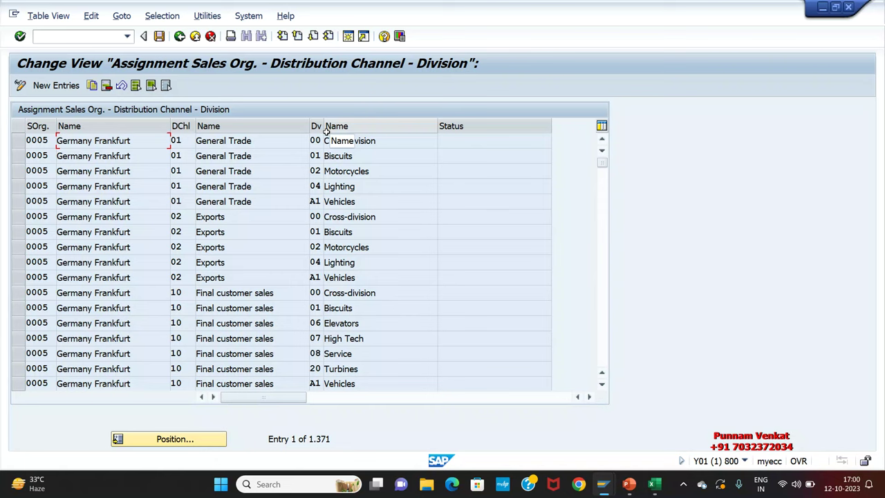
Switch to the PowerPoint organization structure slide, delete the arrow from Sales organization to Division, and return to the IMG structure in SAP
mouse_move(609, 484)
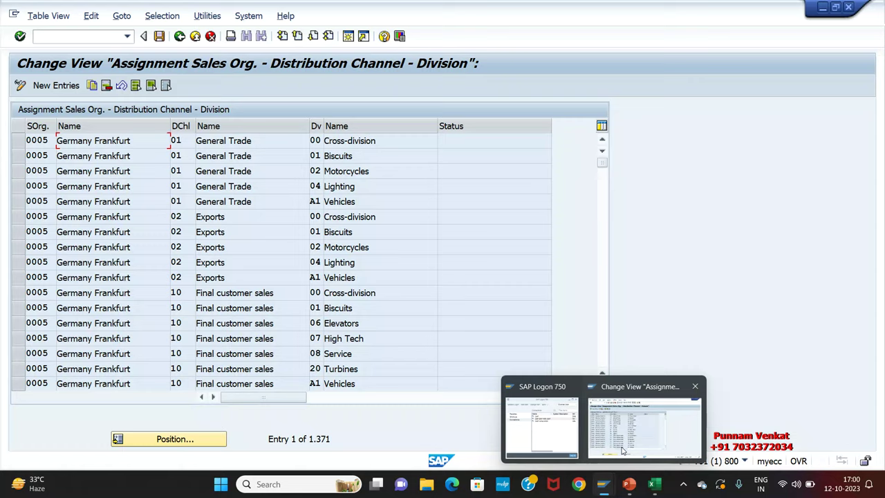
left_click(629, 442)
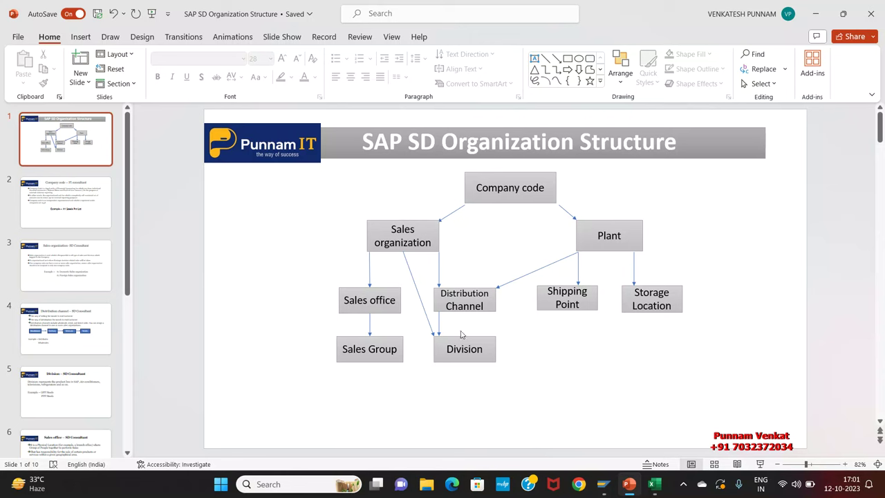
left_click(413, 275)
key("Delete")
key("alt+Tab")
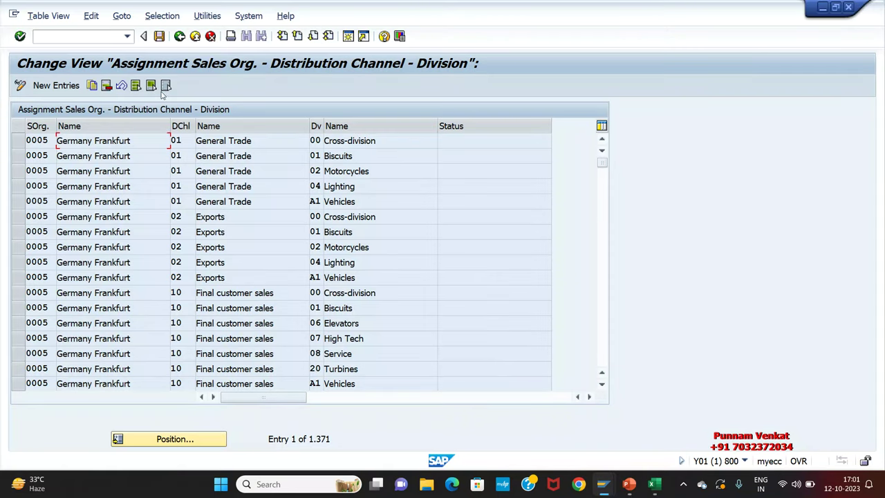
left_click(179, 36)
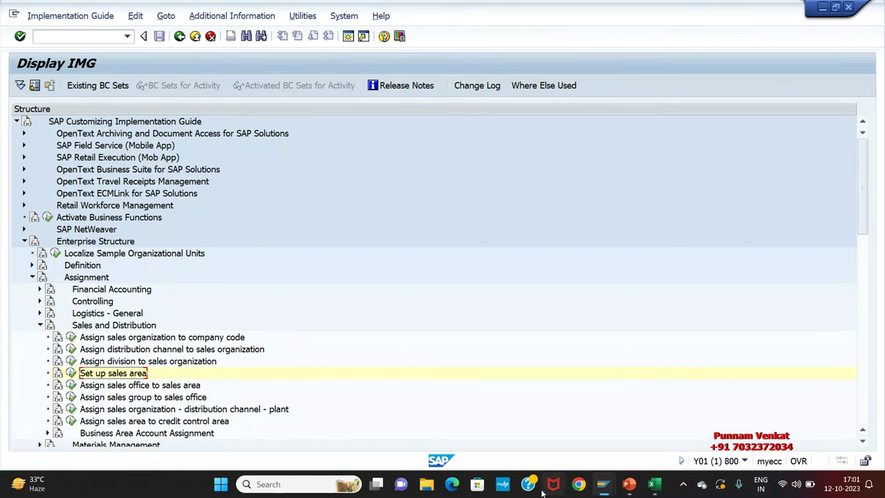
Switch to the Excel workbook and copy SD Consultant from G46 to G47 for the Set up Sales Area row
left_click(651, 486)
scroll(328, 384, "up", 5)
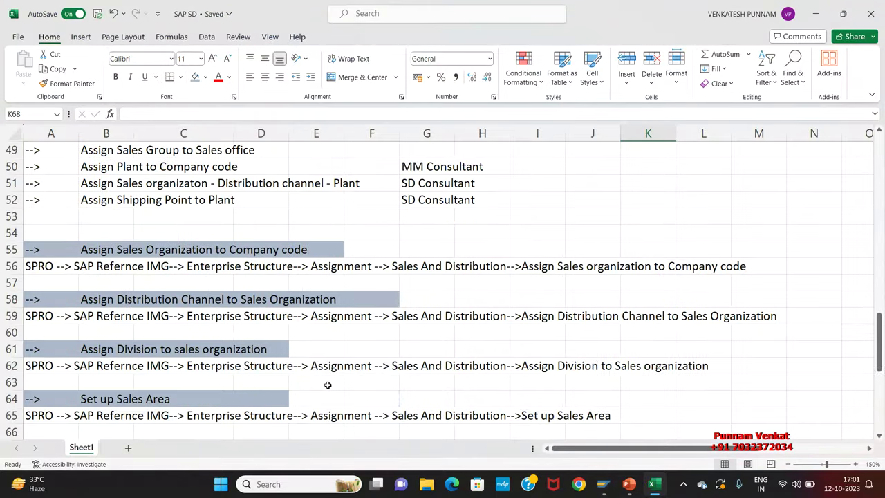
left_click(415, 203)
key("ctrl+c")
left_click(415, 214)
key("ctrl+v")
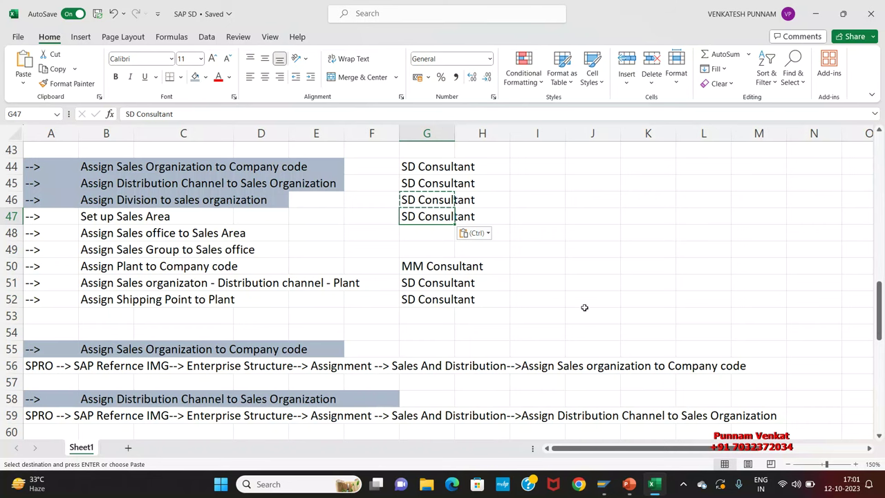
Locate the Set up Sales Area notes in the worksheet, switch back to SAP and reopen the Set up sales area activity
scroll(459, 308, "down", 5)
left_click(162, 311)
key("alt+Tab")
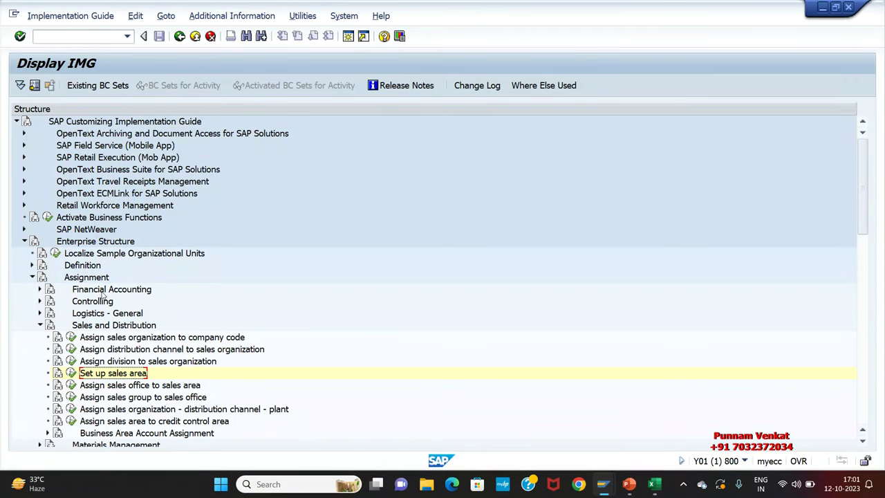
left_click(72, 373)
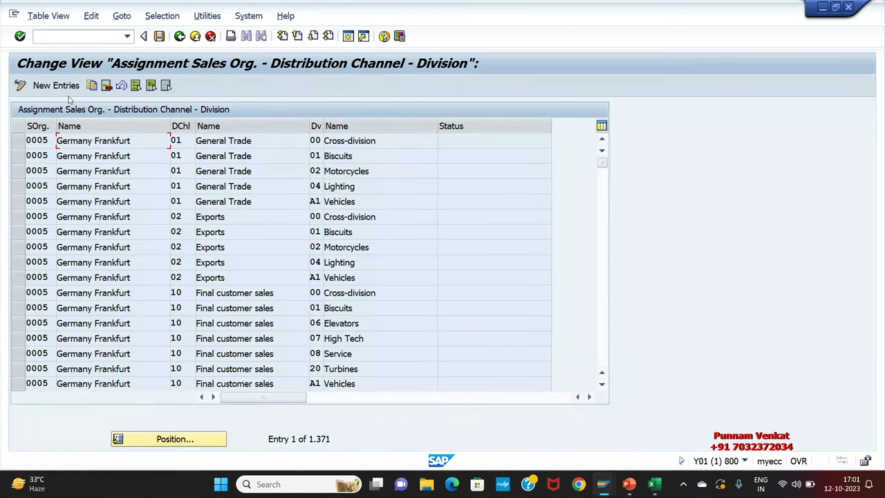
Create a new sales area entry combining sales organization A1DS, distribution channel AD and division AO
left_click(67, 91)
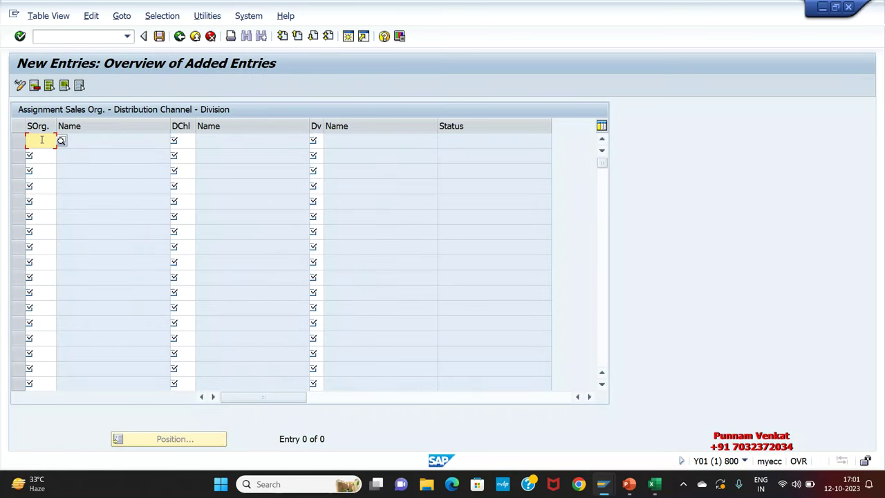
type("A1")
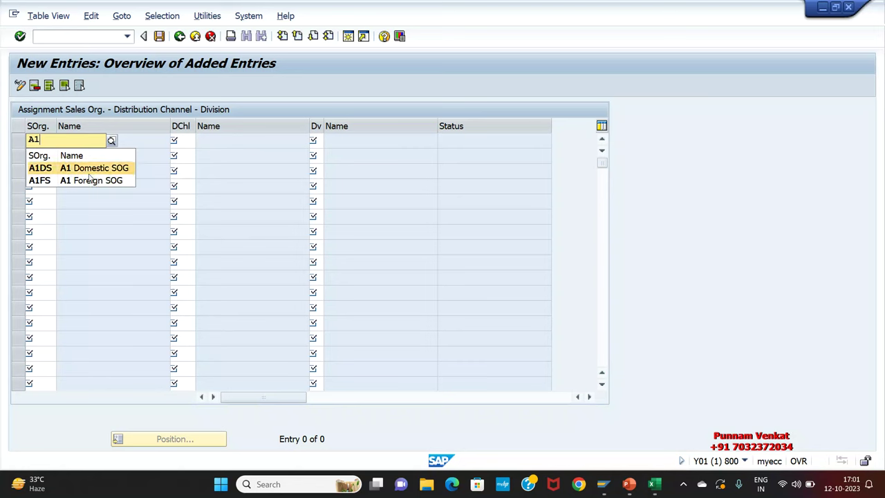
left_click(89, 170)
type("A")
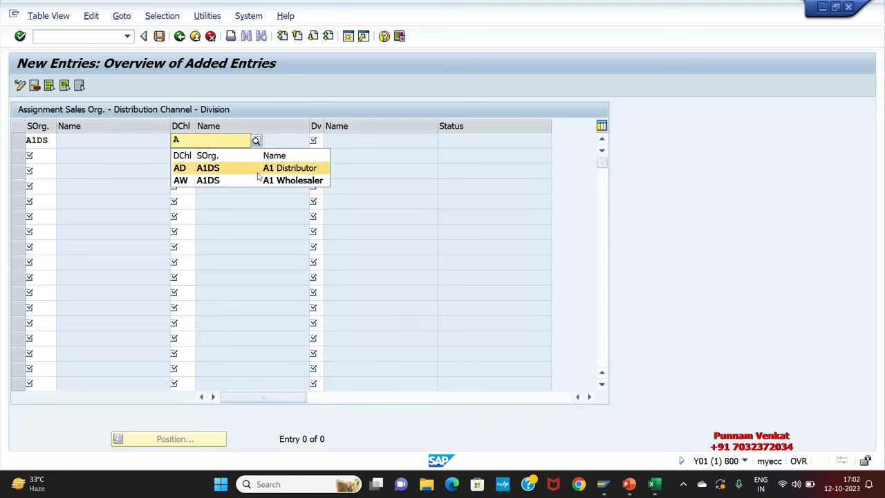
left_click(257, 173)
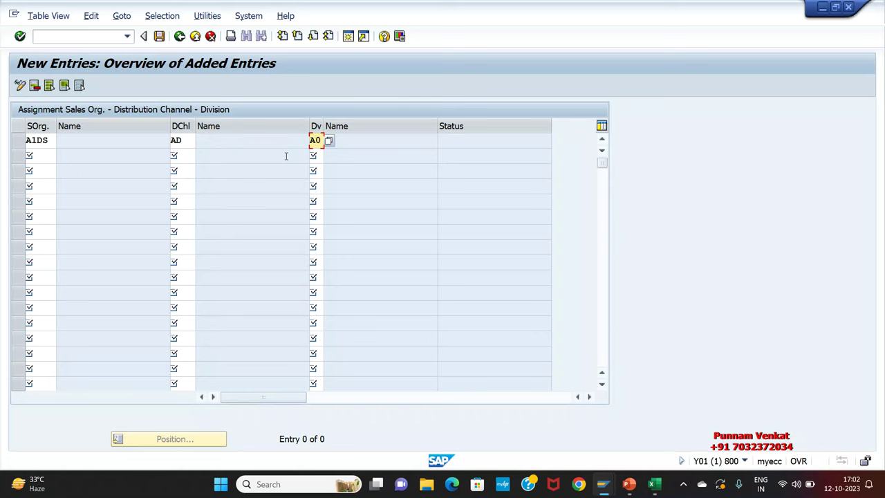
key("Return")
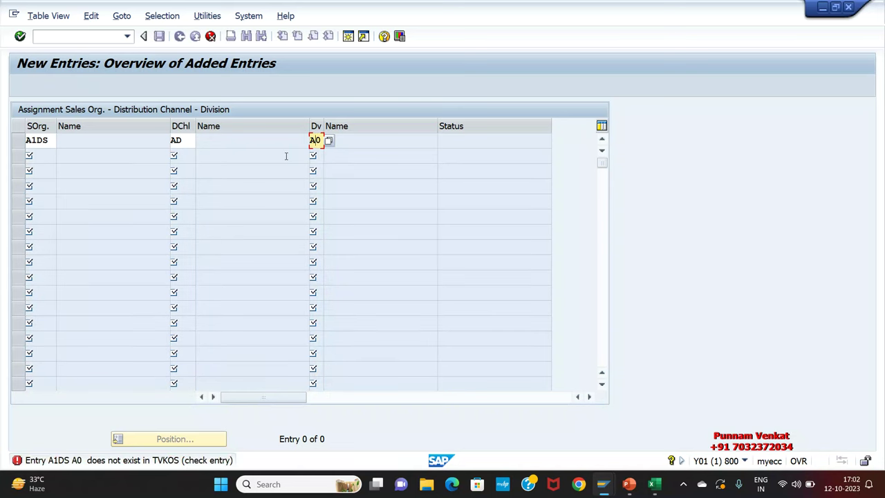
key("BackSpace")
type("O")
key("Return")
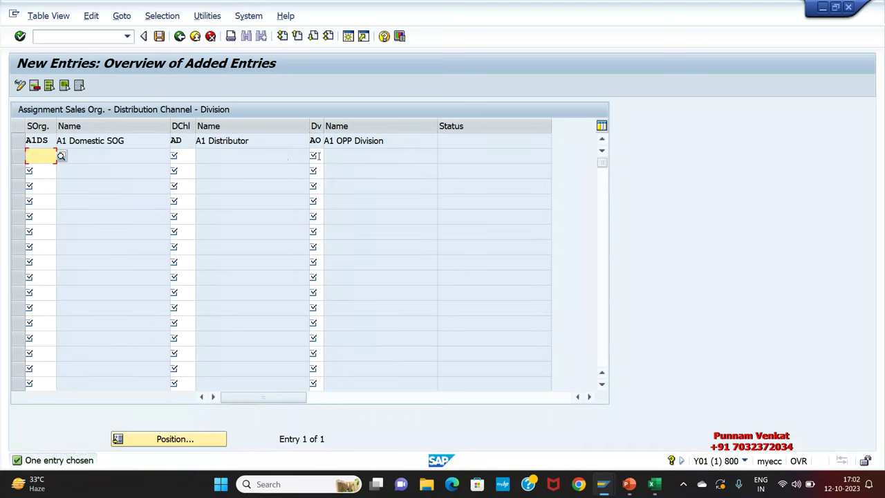
Add a second sales area row with sales organization A1DS, distribution channel AD and division AP
type("A1")
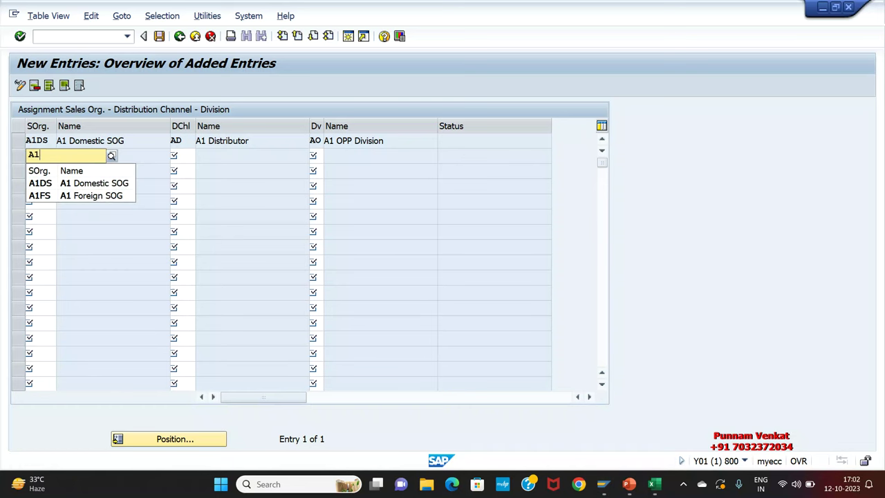
type("DS")
key("Tab")
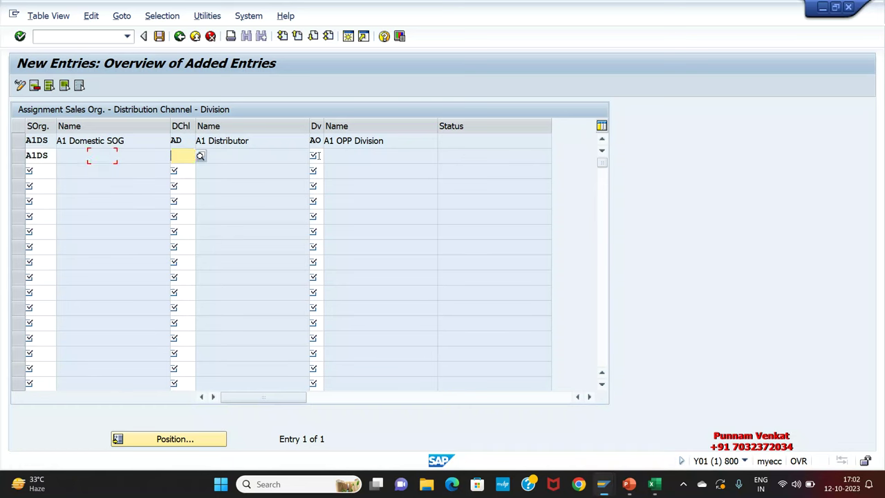
type("AD")
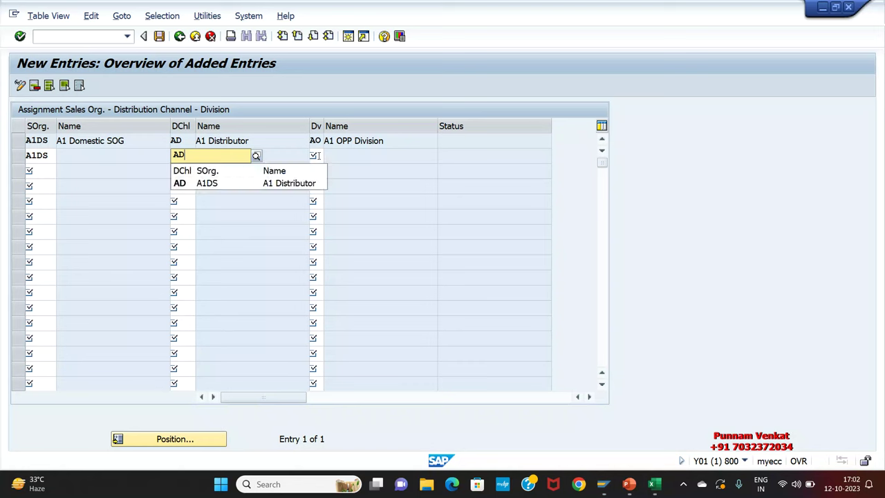
key("Down")
key("Tab")
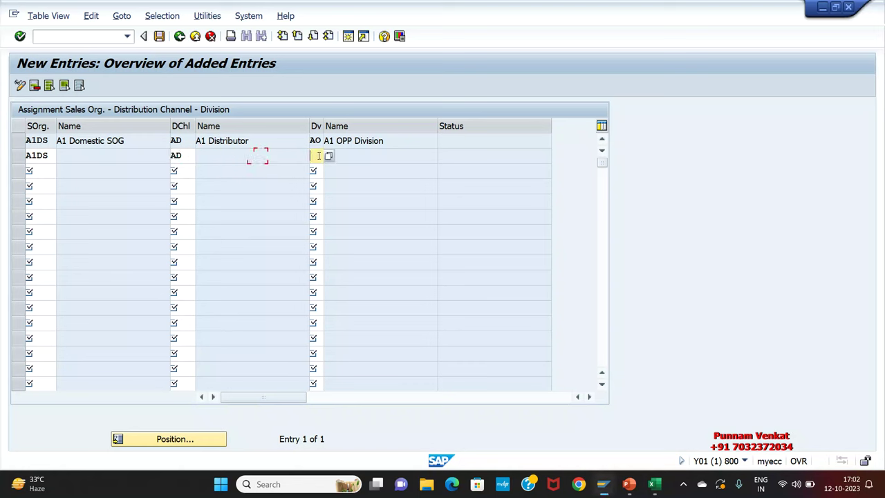
type("A")
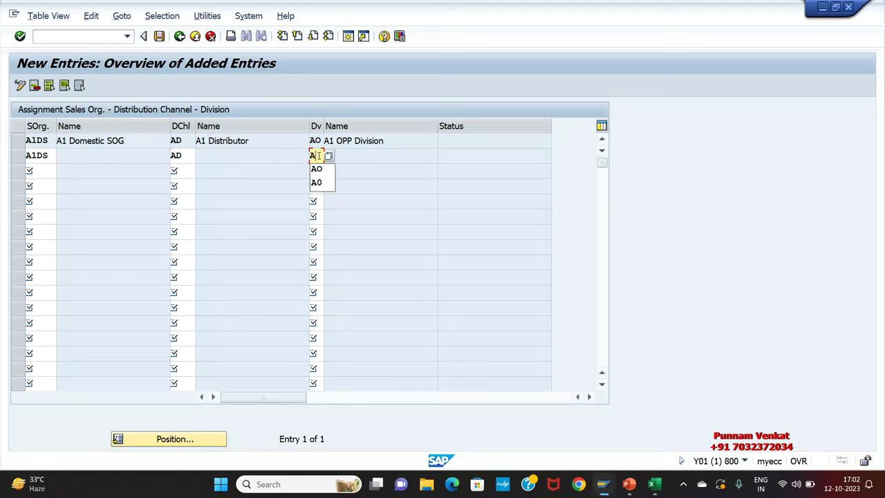
type("E")
key("Return")
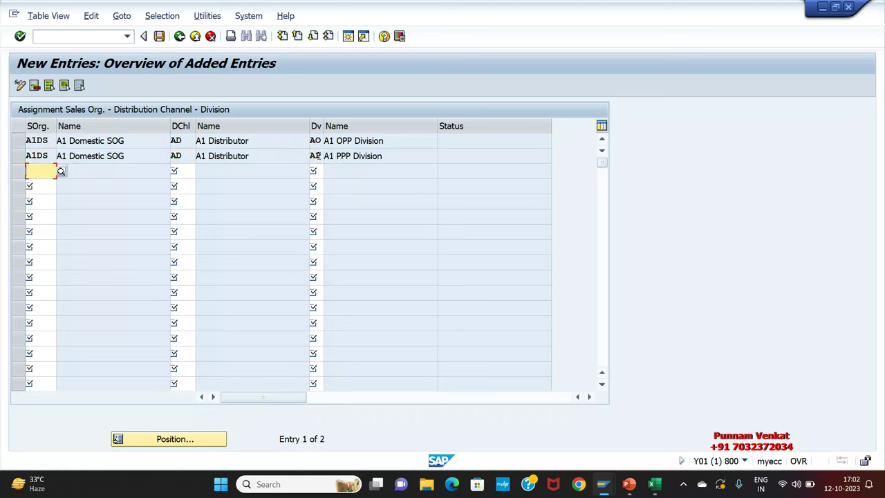
left_click_drag(385, 156, 323, 156)
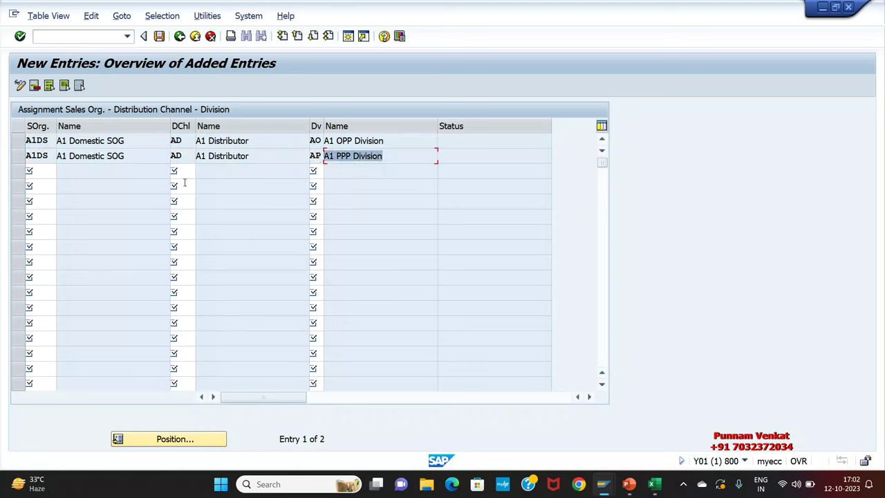
Fill the third row with sales organization A1DS, distribution channel AW and division AO
left_click(42, 172)
type("A1")
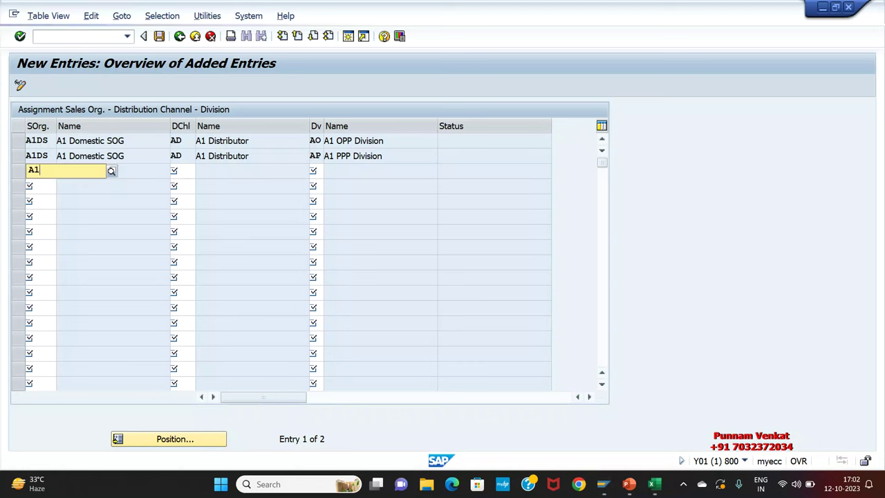
type("DS")
key("Tab")
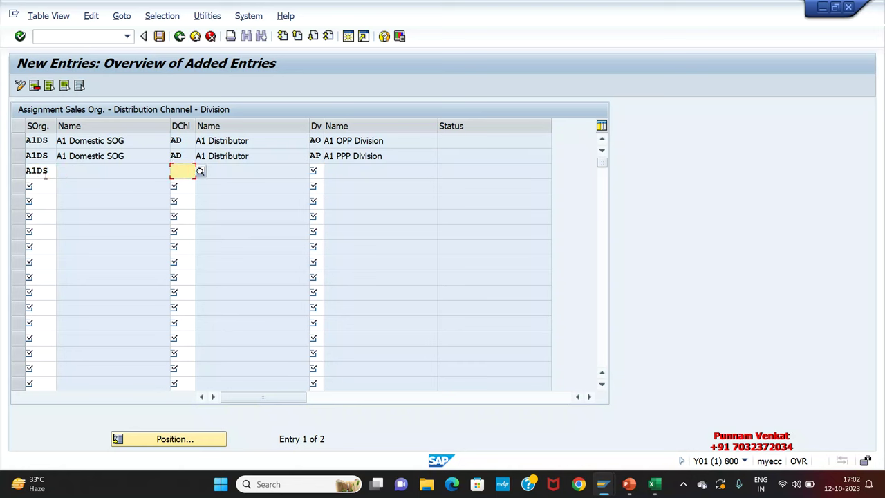
type("A")
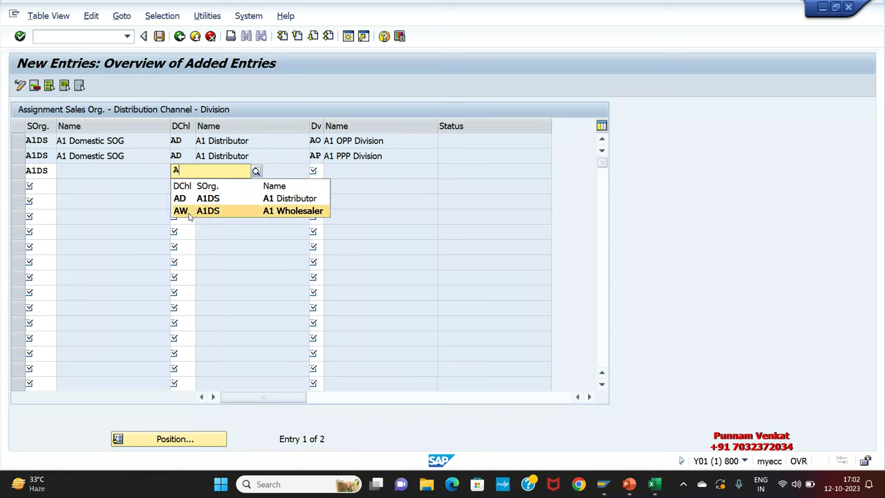
left_click(185, 210)
left_click(316, 170)
type("AO")
key("Tab")
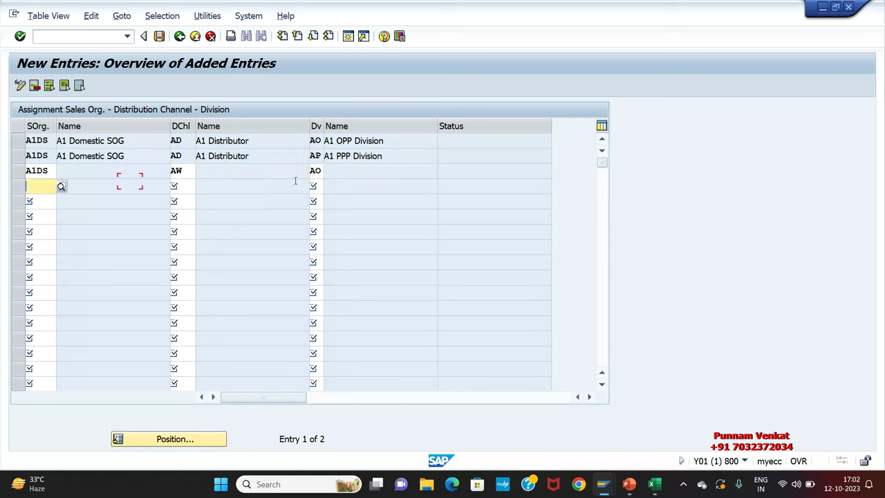
Fill the fourth row with sales organization A1DS, distribution channel AW and division AP, and validate the entries
type("A1DS")
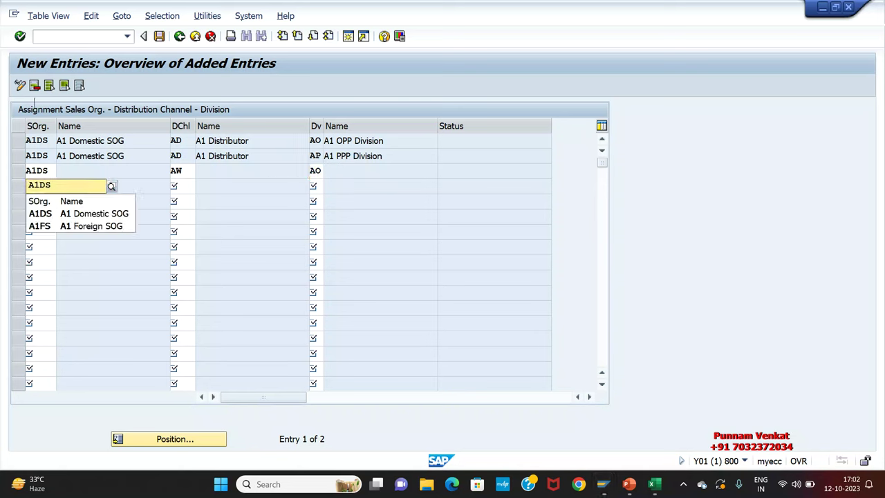
key("Tab")
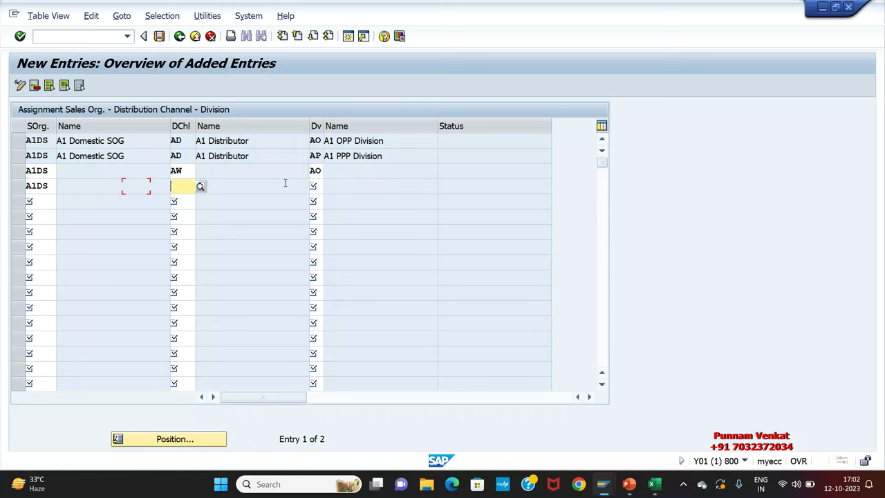
type("A")
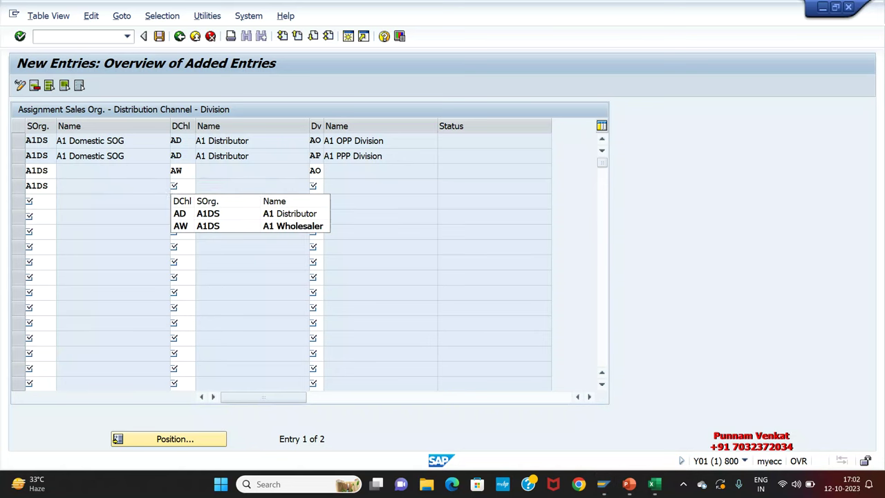
type("W")
key("Tab")
type("AP")
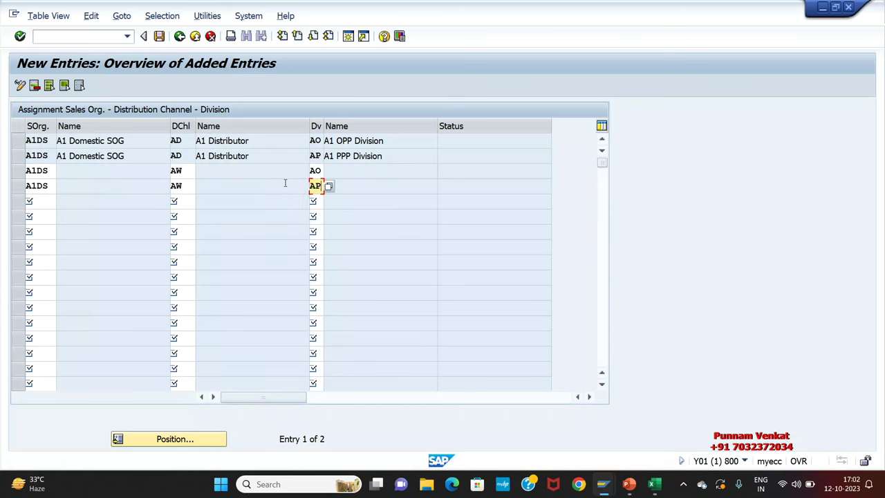
key("Return")
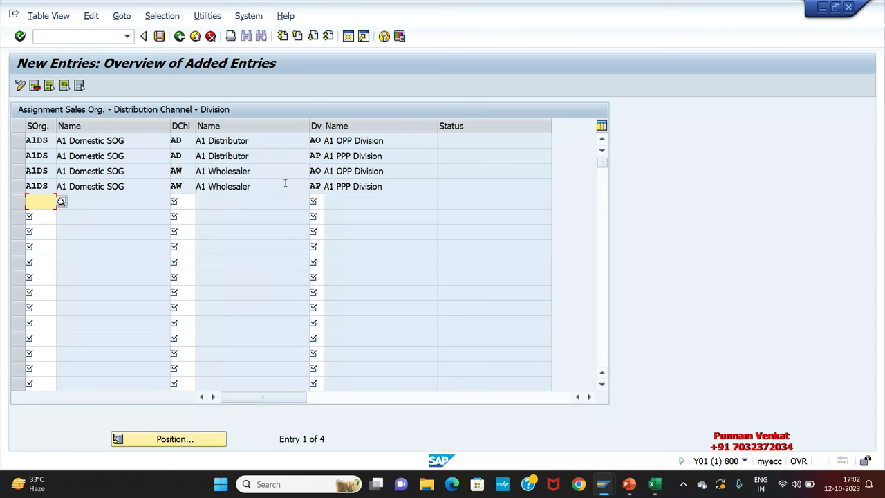
Copy the block of four A1DS sales area rows and paste it into the empty rows directly below
left_click(285, 183)
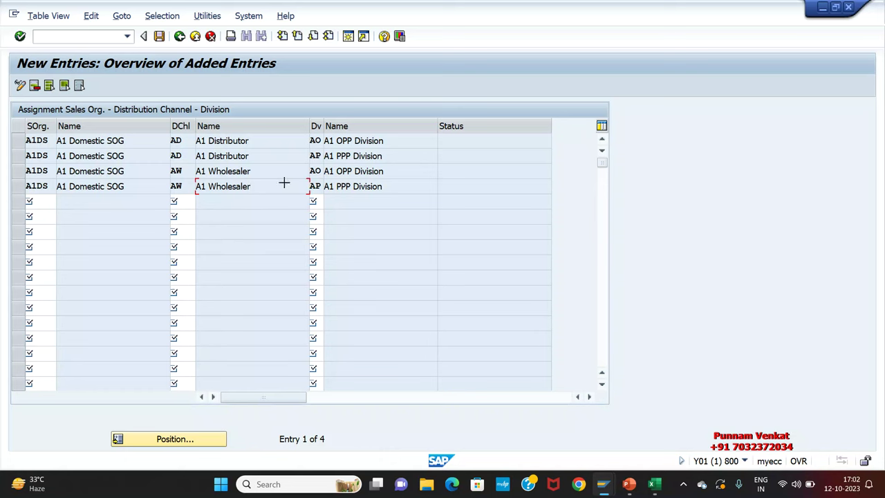
key("ctrl+y")
left_click_drag(31, 139, 338, 185)
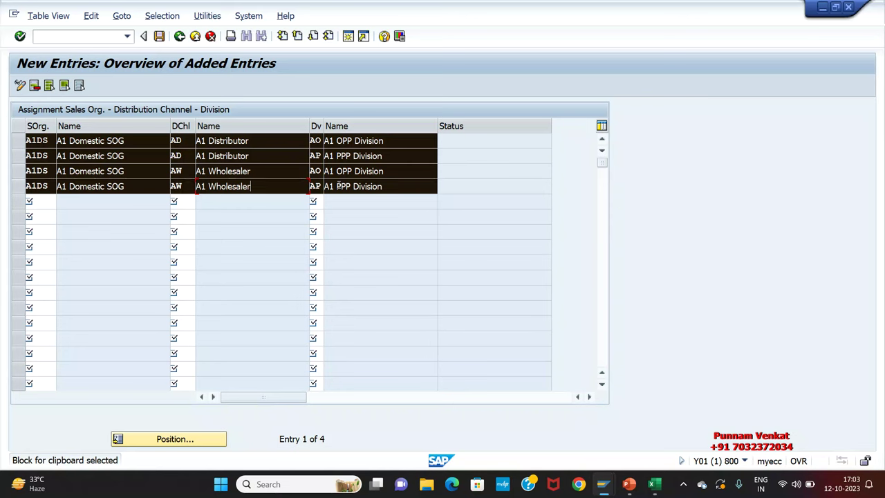
key("ctrl+c")
left_click(53, 201)
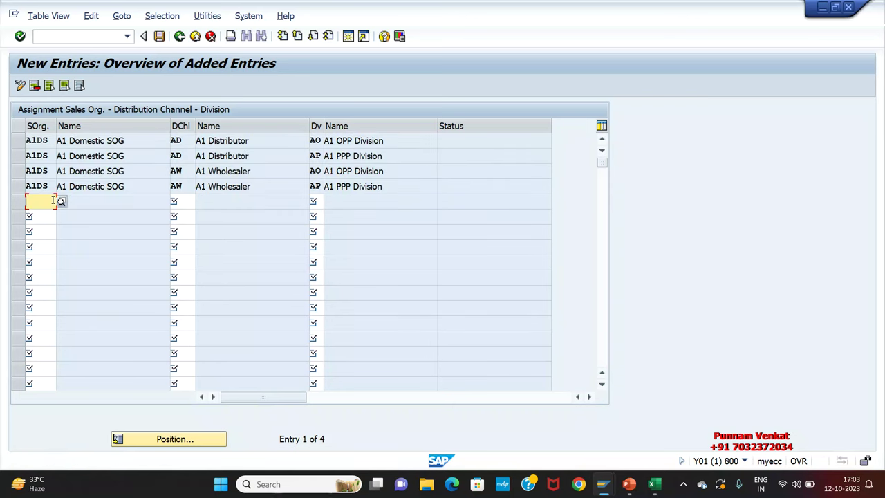
key("ctrl+v")
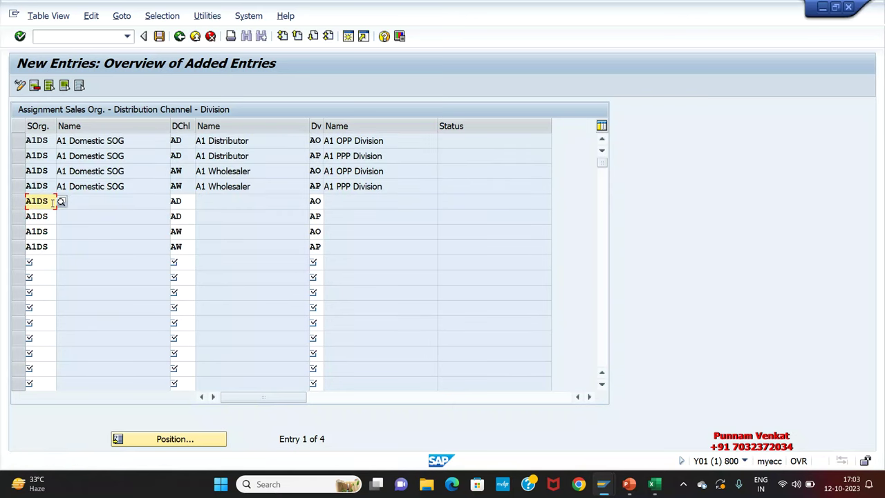
Change the sales organization of the four pasted rows to A1FS and validate them
key("BackSpace")
key("BackSpace")
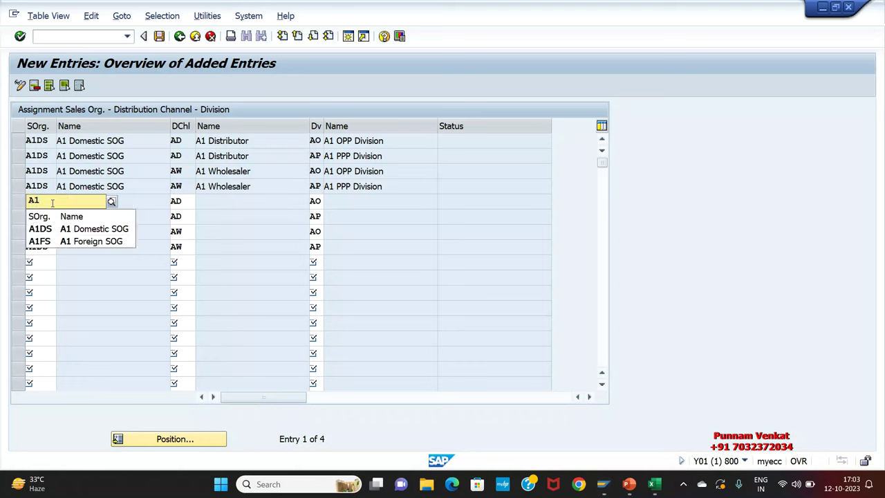
left_click(62, 241)
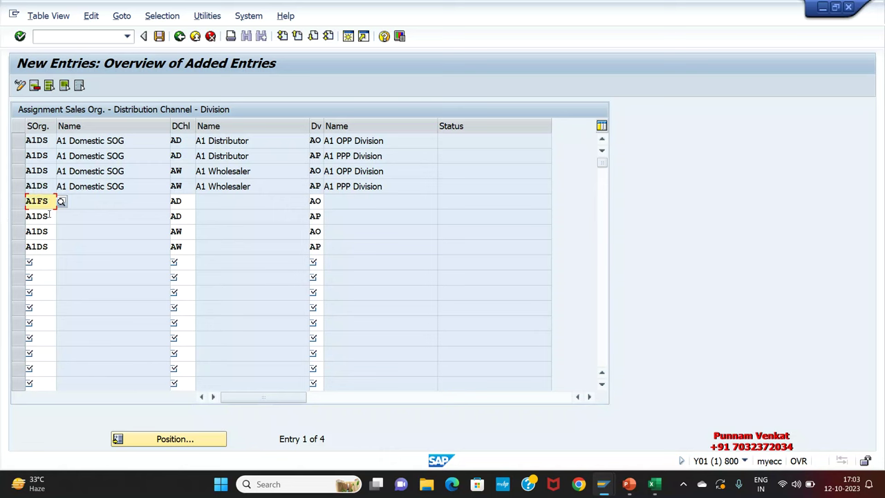
key("Down")
type("A1FS")
key("Down")
type("A1FS")
key("Down")
type("A1FS")
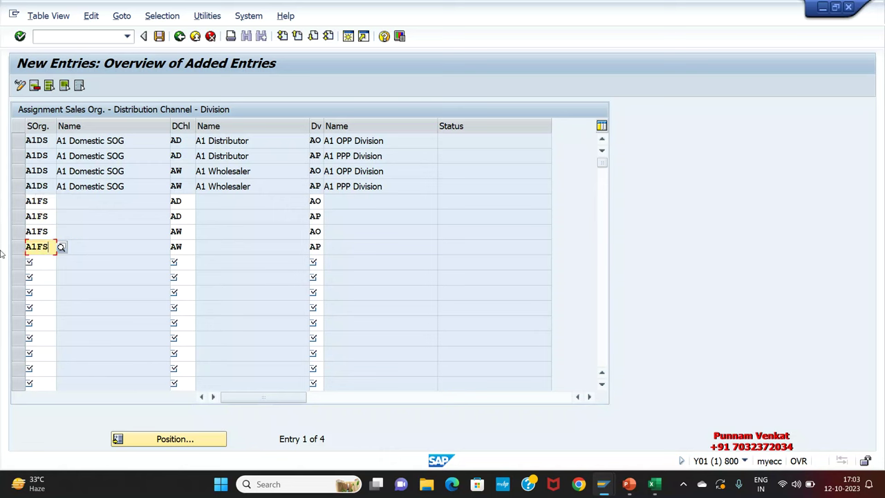
key("Return")
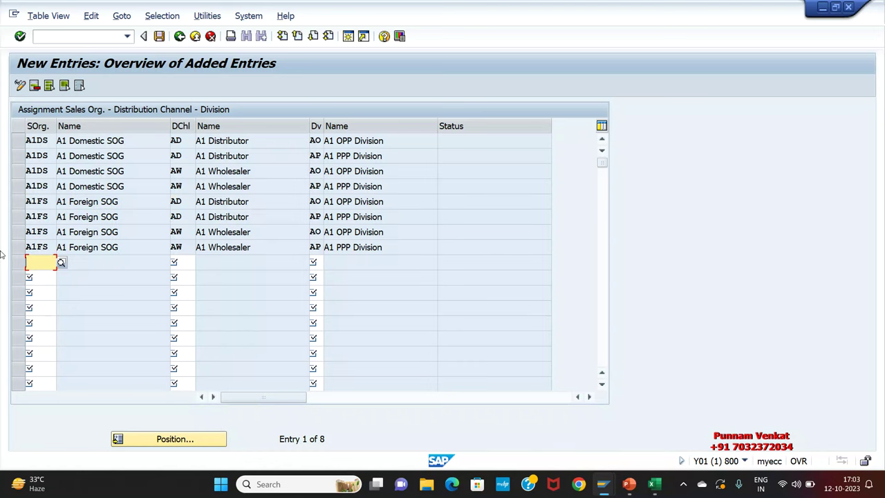
Select the four A1FS rows and save all the new sales area assignments
left_click(18, 201)
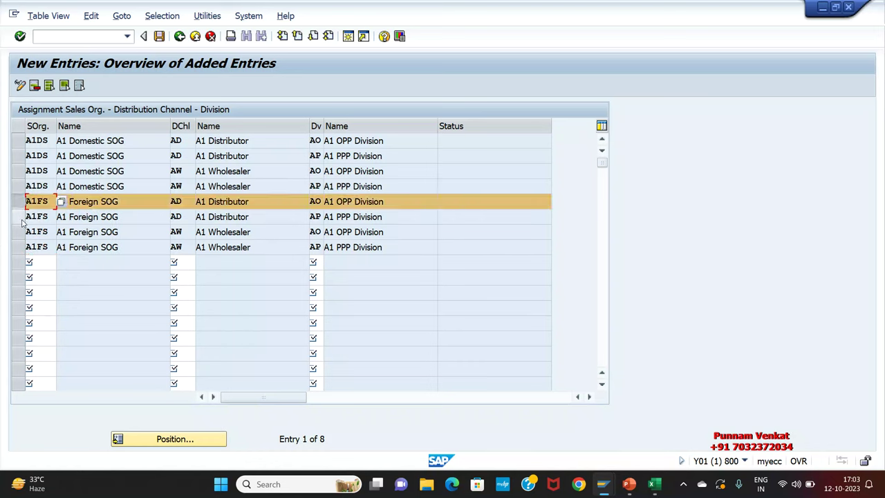
left_click(18, 217)
left_click(19, 231)
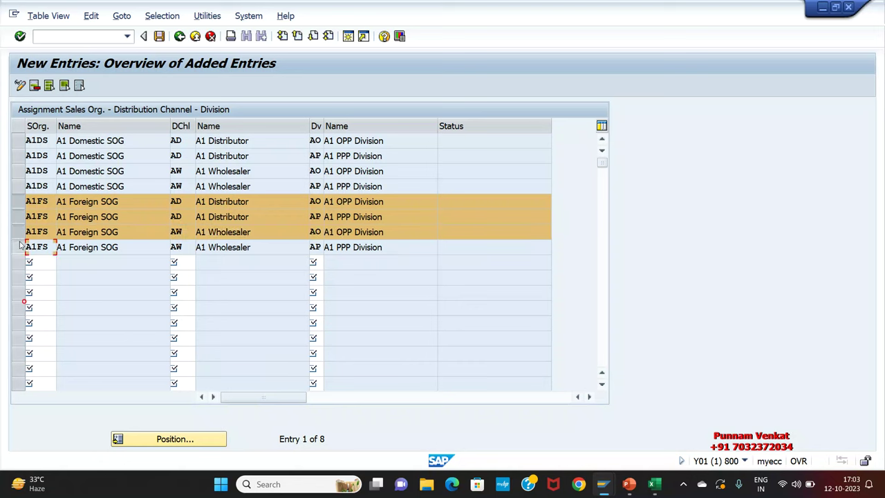
left_click(20, 247)
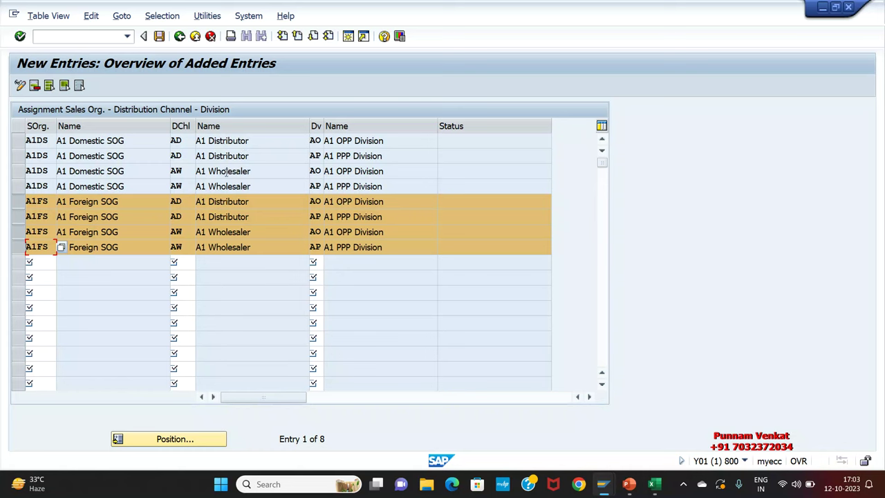
key("Return")
left_click(159, 36)
left_click(253, 236)
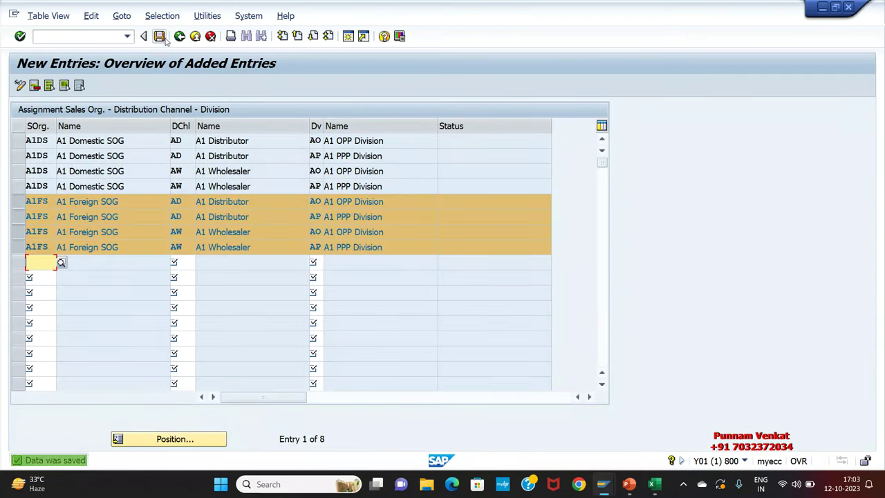
left_click(165, 39)
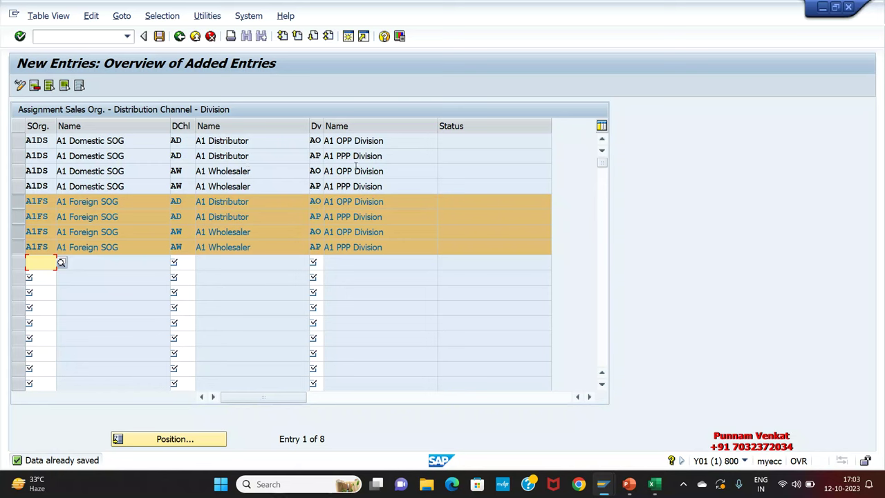
Save the sales area assignments again and return to the implementation guide structure
left_click(86, 171)
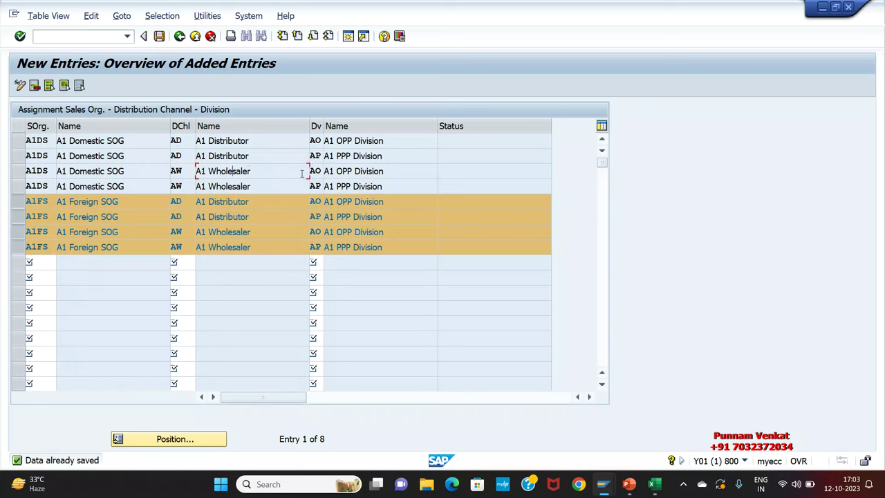
left_click(158, 38)
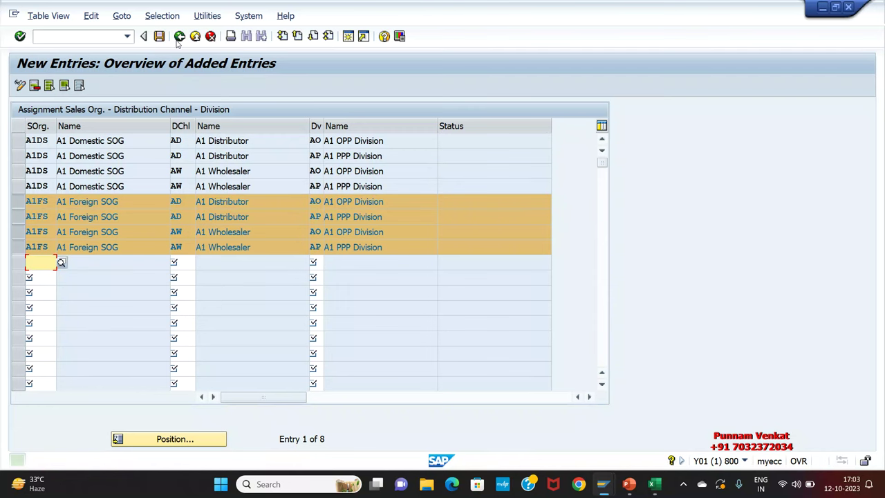
left_click(179, 36)
left_click(178, 37)
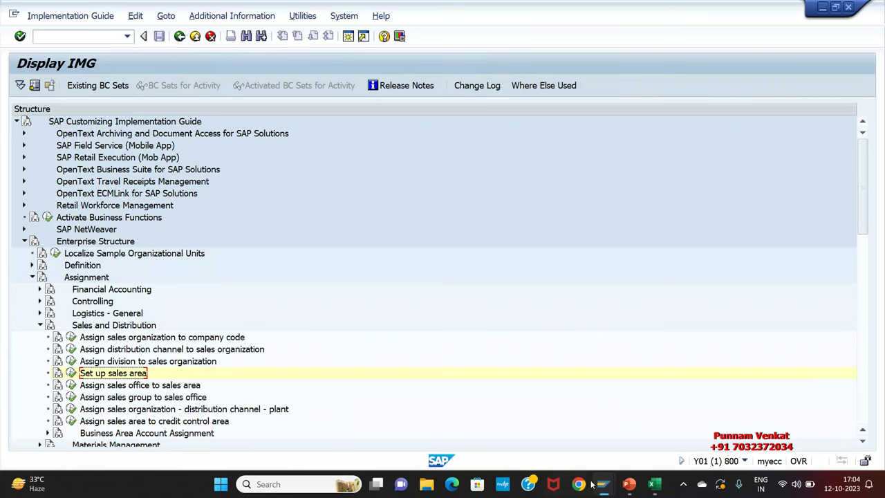
Switch to the Excel notes and shade the "Assign Sales office to Sales Area" heading in row 67 blue-grey
left_click(654, 484)
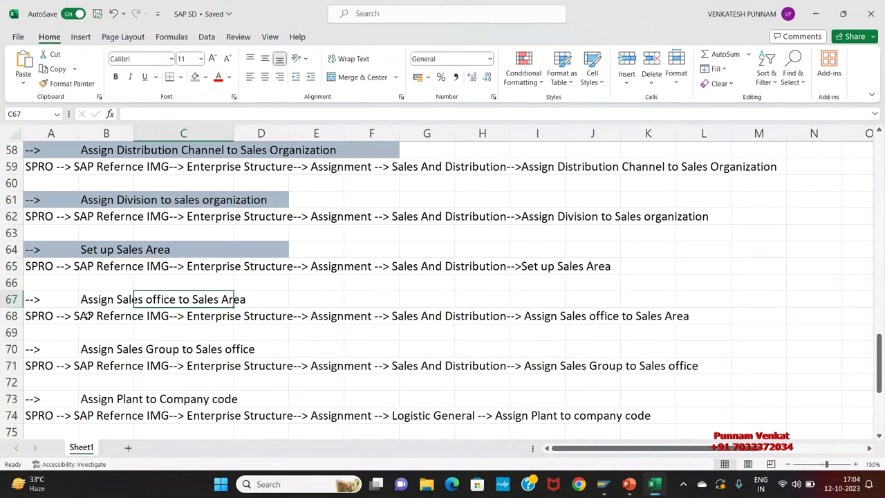
left_click(43, 302)
left_click_drag(45, 302, 252, 301)
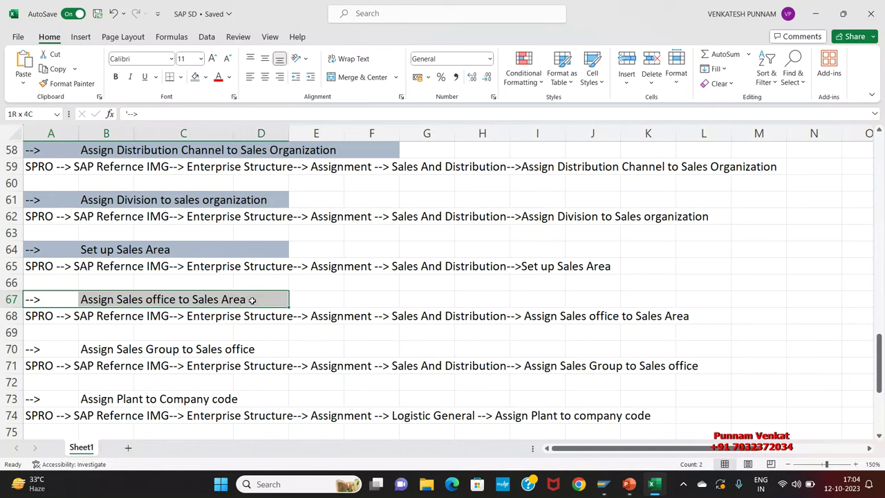
left_click(195, 78)
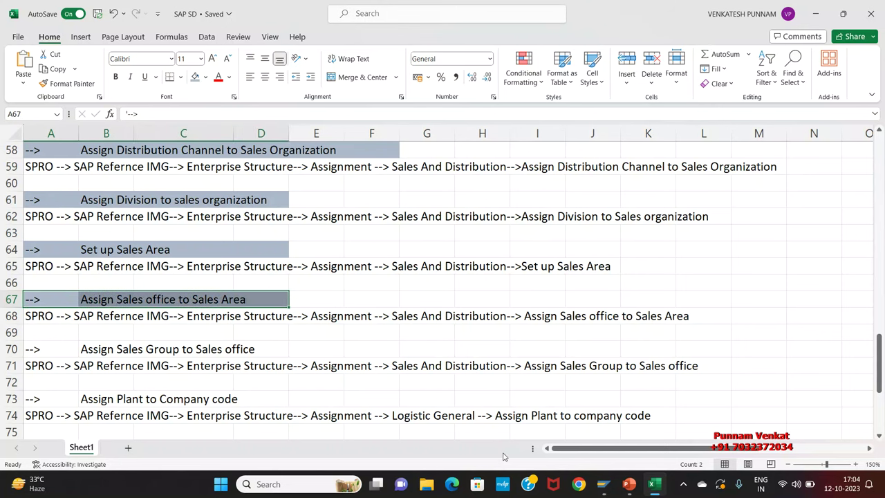
Switch to the PowerPoint organization structure slide and highlight the Sales organization and Sales office texts in yellow
left_click(629, 484)
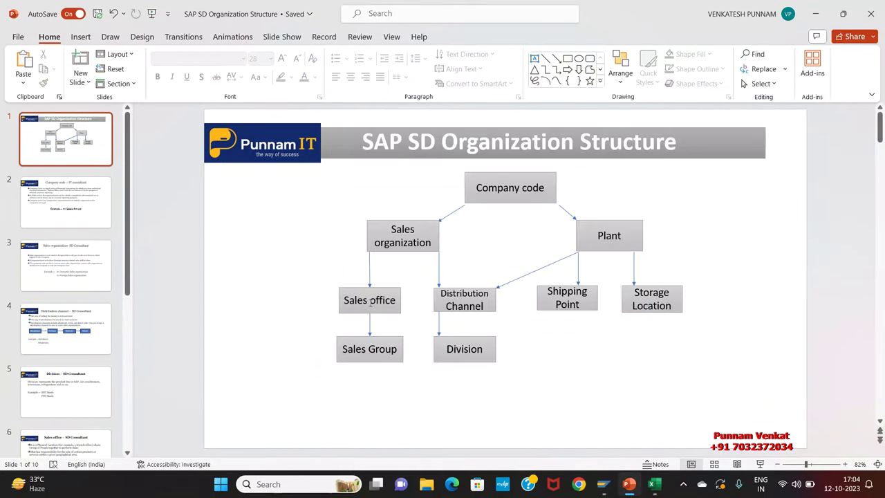
triple_click(387, 227)
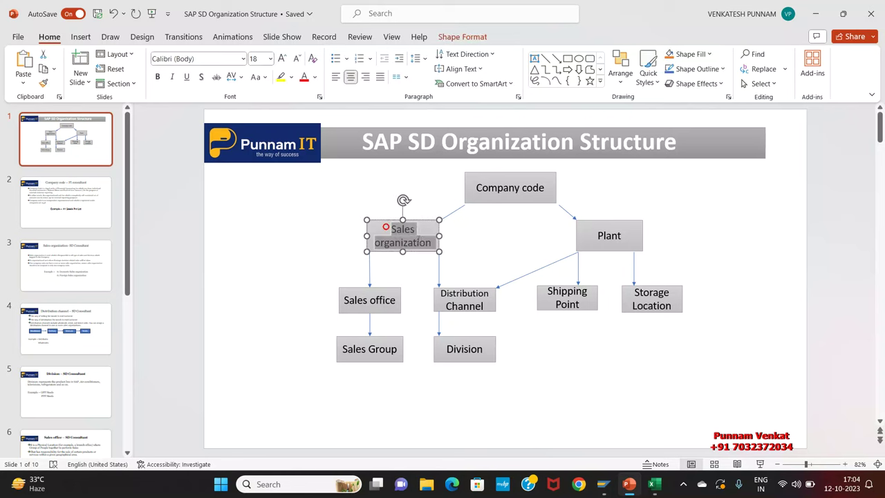
left_click(282, 79)
triple_click(345, 300)
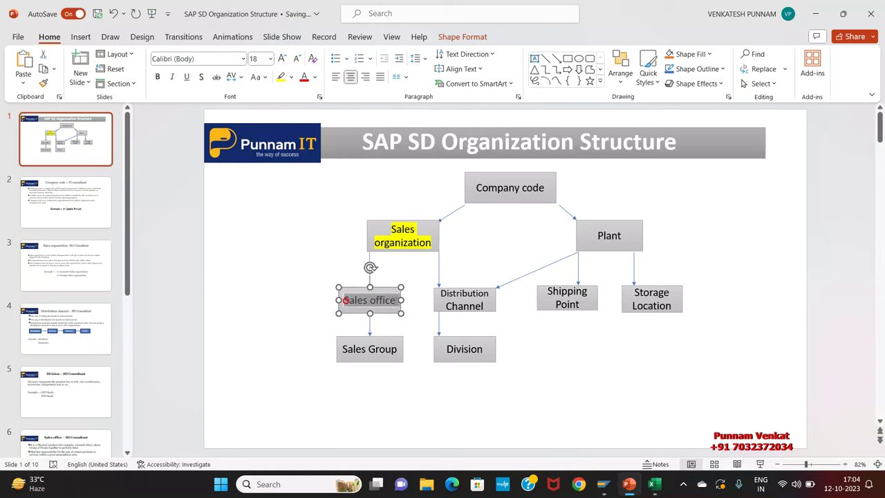
left_click(281, 79)
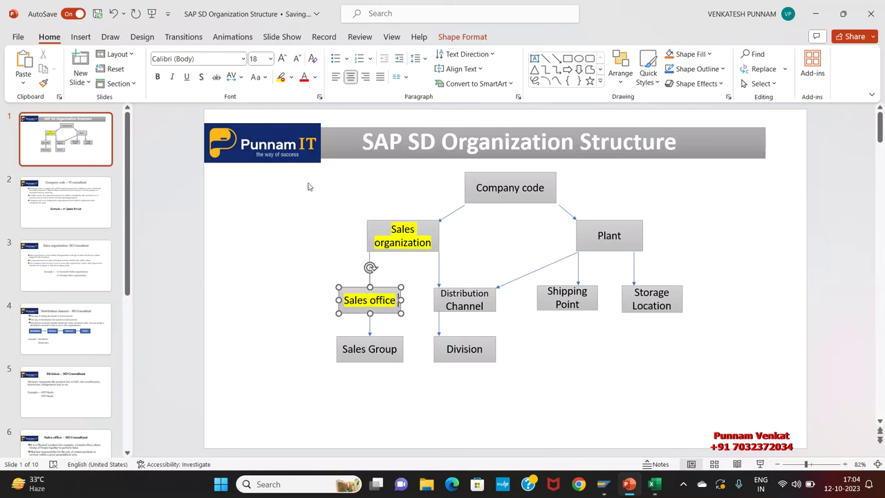
left_click(303, 246)
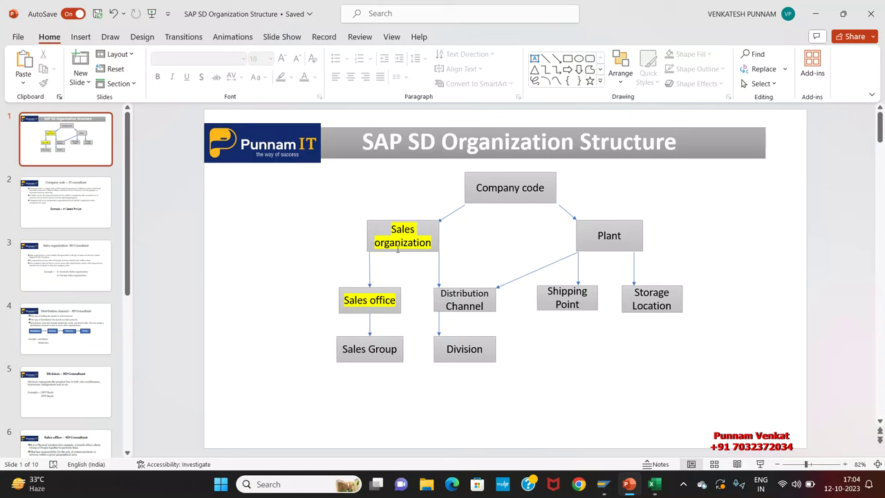
Undo both yellow highlights on the structure slide and switch back to the Excel notes
key("ctrl+z")
key("ctrl+z")
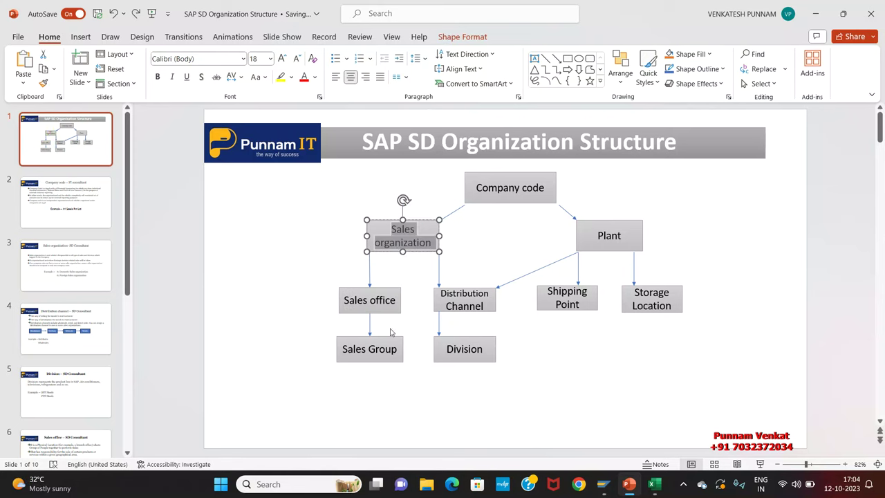
left_click(379, 306)
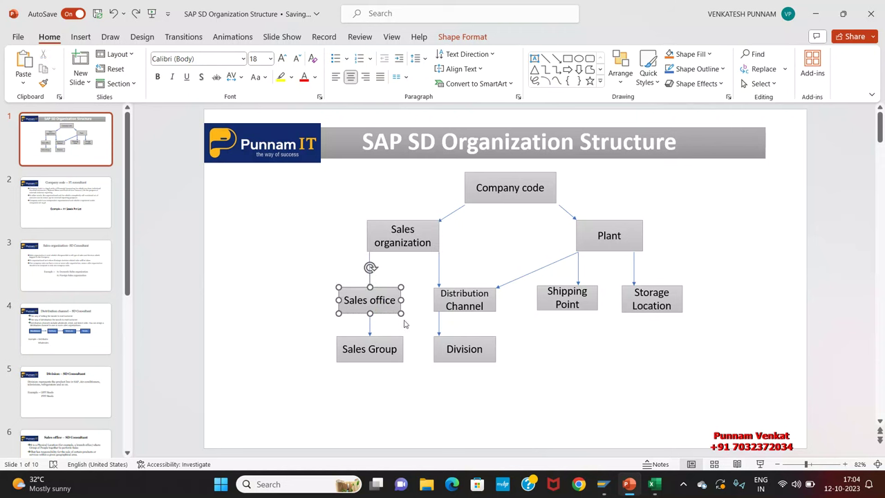
left_click(653, 484)
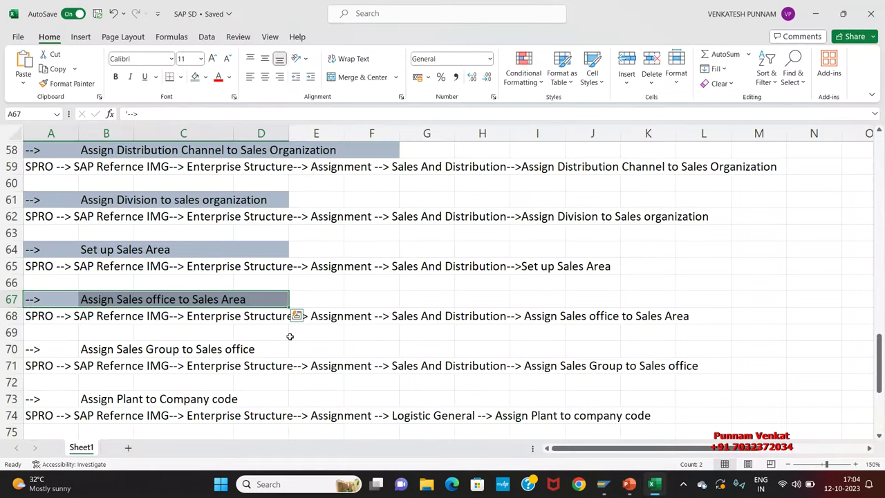
key("alt+Tab")
key("alt+Tab")
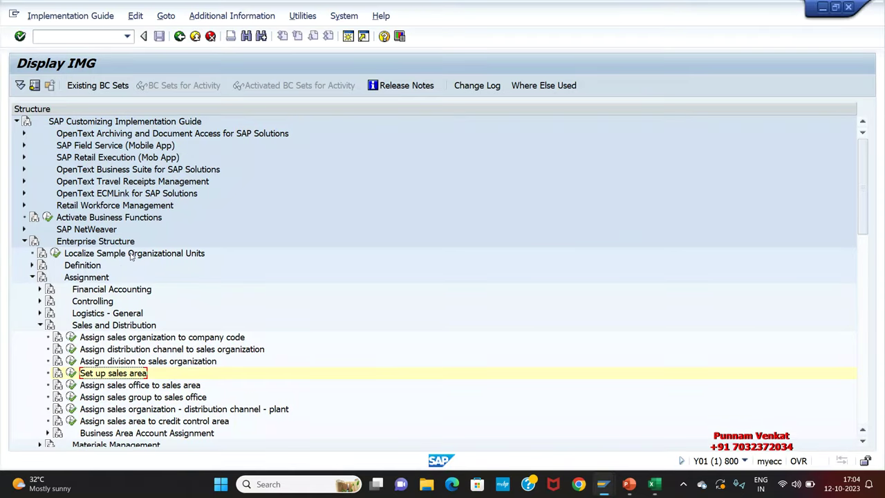
key("alt+Tab")
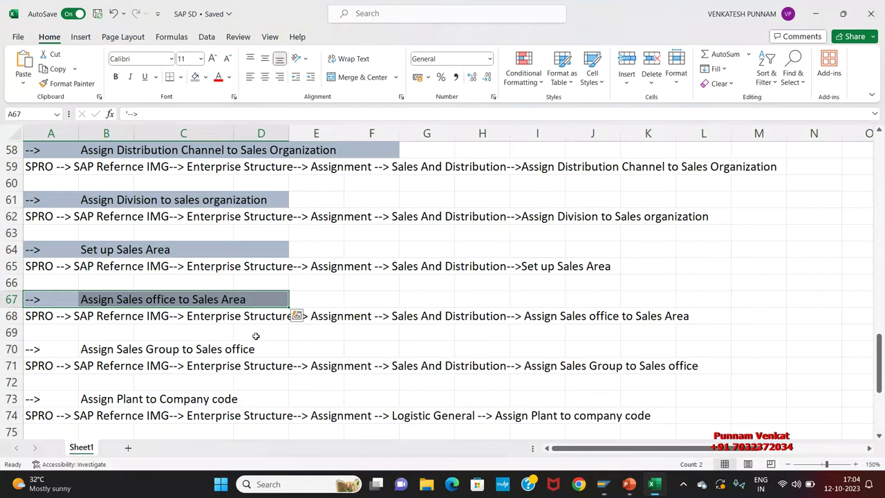
key("alt+Tab")
key("alt+Tab")
key("alt+Tab")
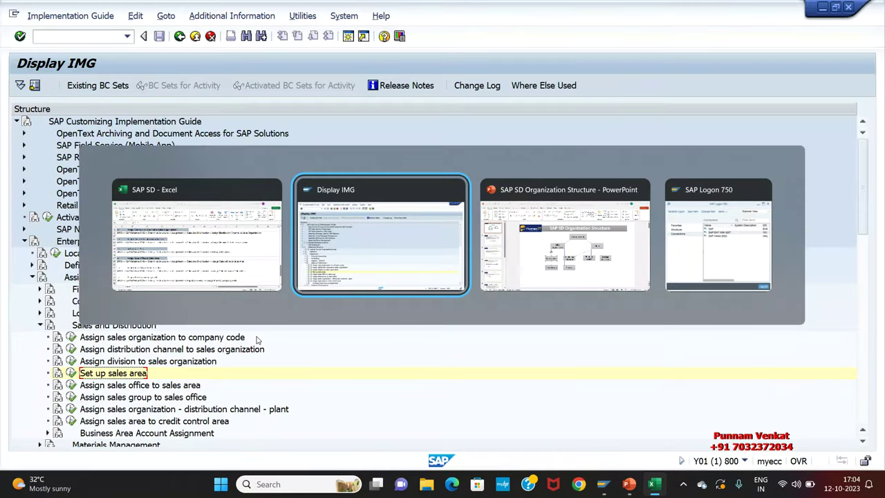
key("alt+Tab")
key("alt+Tab")
key("alt+Tab")
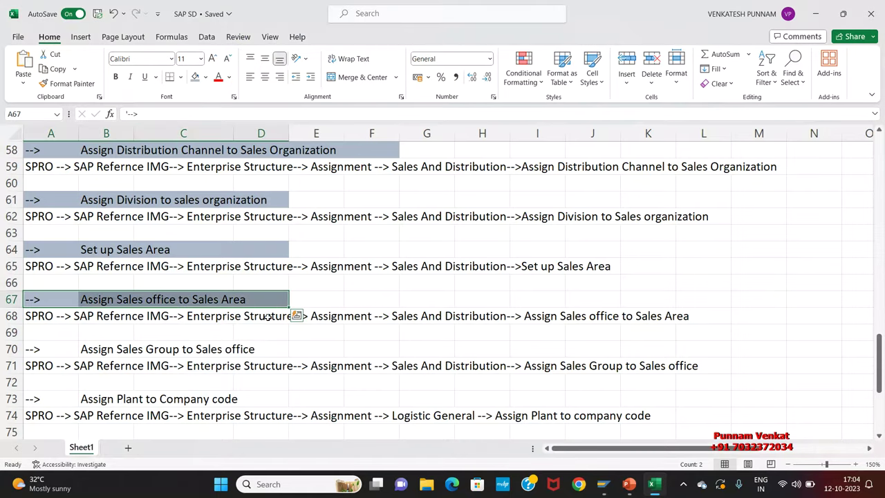
Copy "SD Consultant" from cell G47 into G48, beside "Assign Sales office to Sales Area"
left_click(263, 316)
scroll(265, 322, "up", 5)
left_click(407, 215)
key("ctrl+c")
left_click(426, 233)
key("ctrl+v")
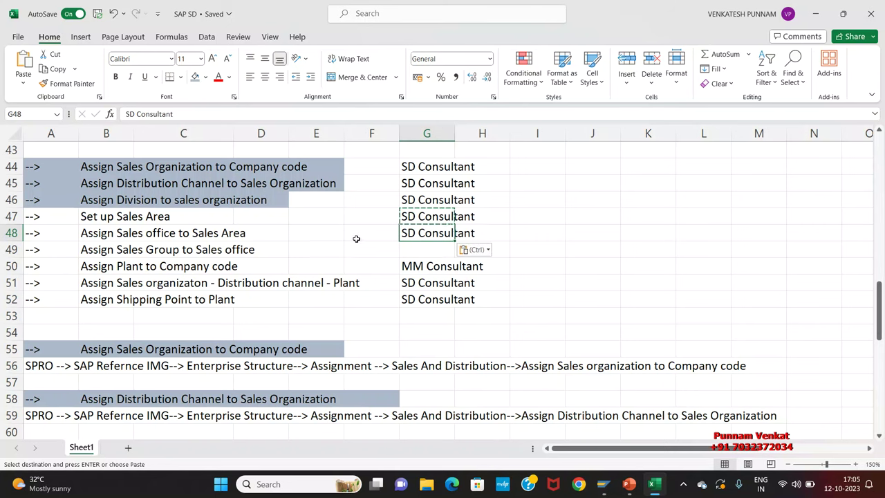
Shade the "Assign Sales office to Sales Area" and "Set up Sales Area" entries in rows 48 and 47 blue-grey
left_click(51, 235)
left_click_drag(52, 235, 285, 239)
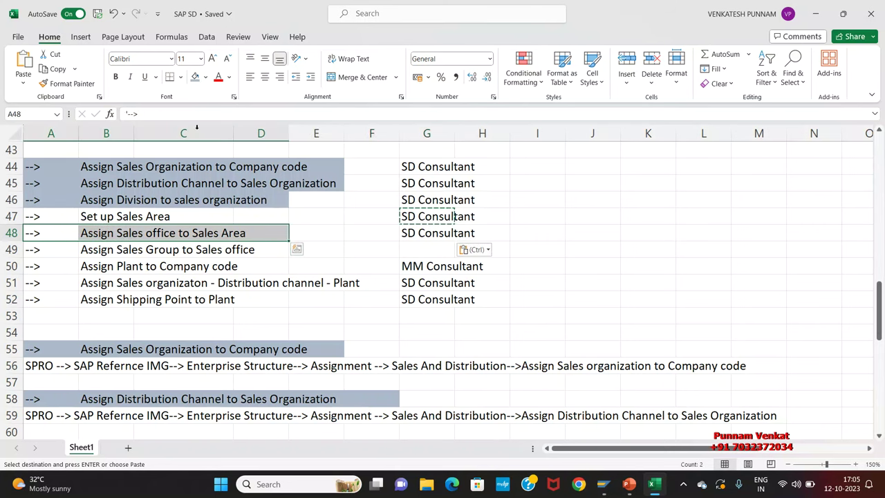
left_click(195, 77)
left_click_drag(44, 216, 280, 217)
left_click(195, 77)
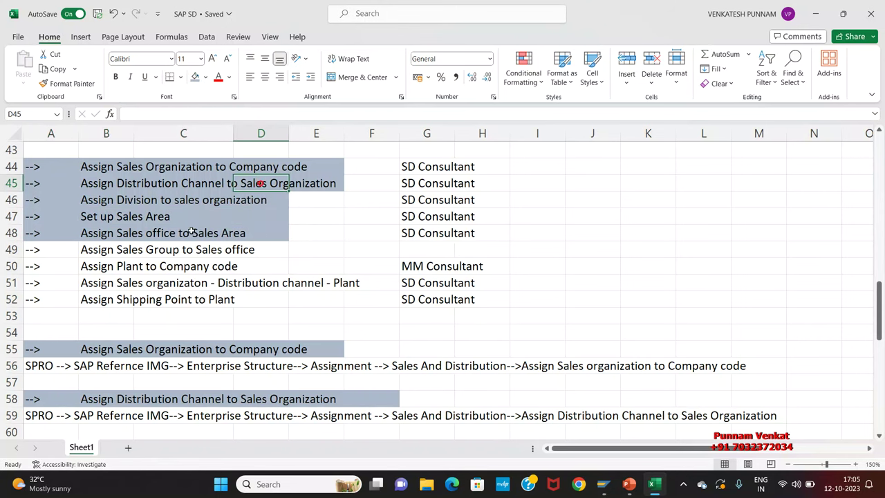
Switch to SAP, open the Assign sales office to sales area activity and start new entries
key("alt+Tab")
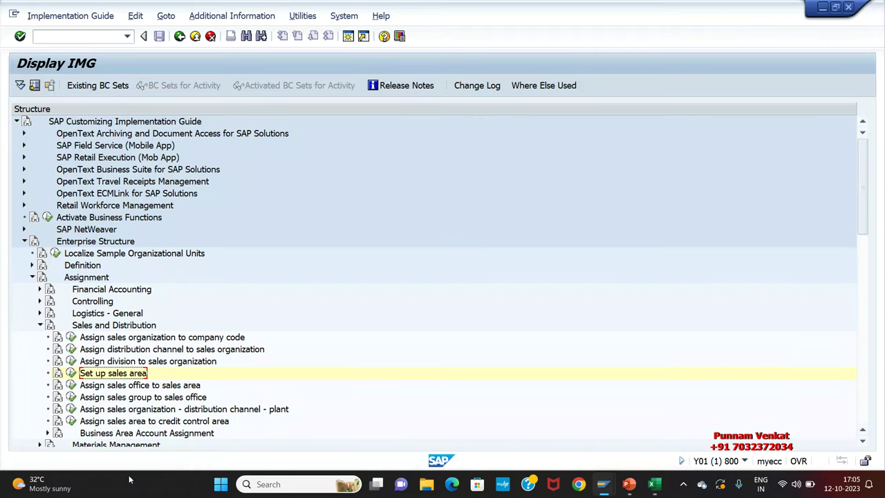
left_click(96, 388)
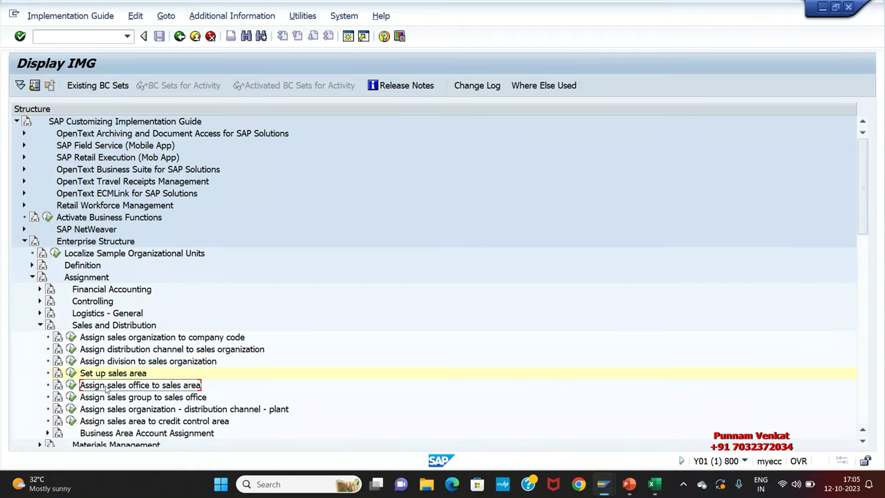
left_click(72, 386)
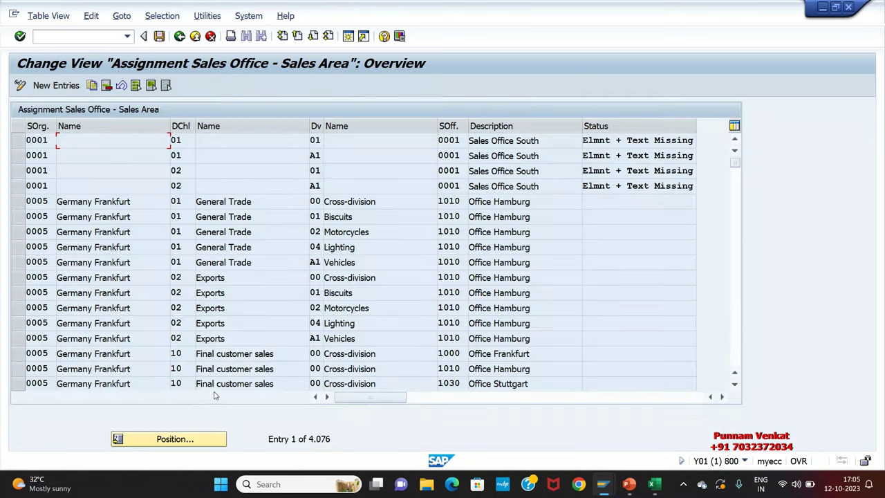
left_click(55, 86)
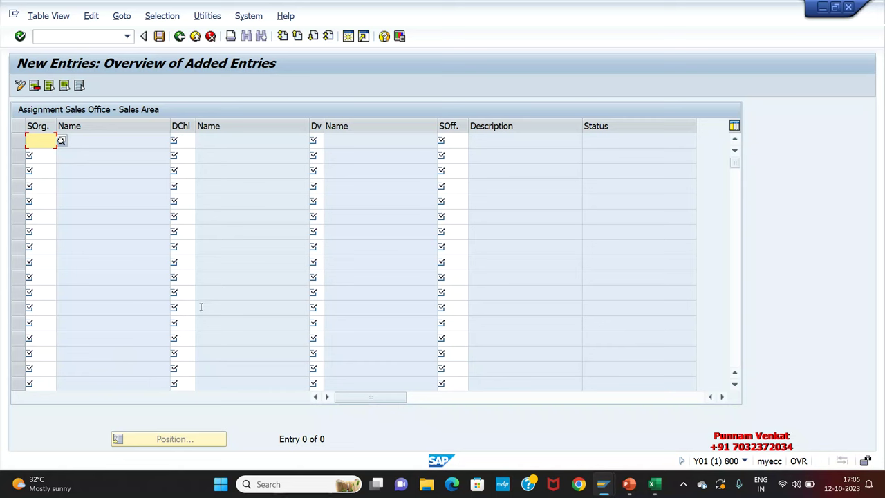
Fill the first row with sales organization A1DS, distribution channel AD, division AO and sales office A1SO
left_click(61, 140)
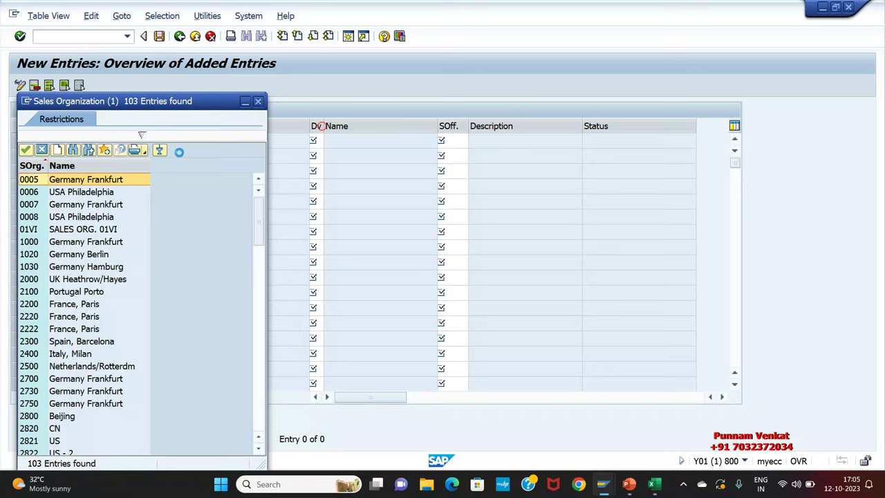
left_click(45, 148)
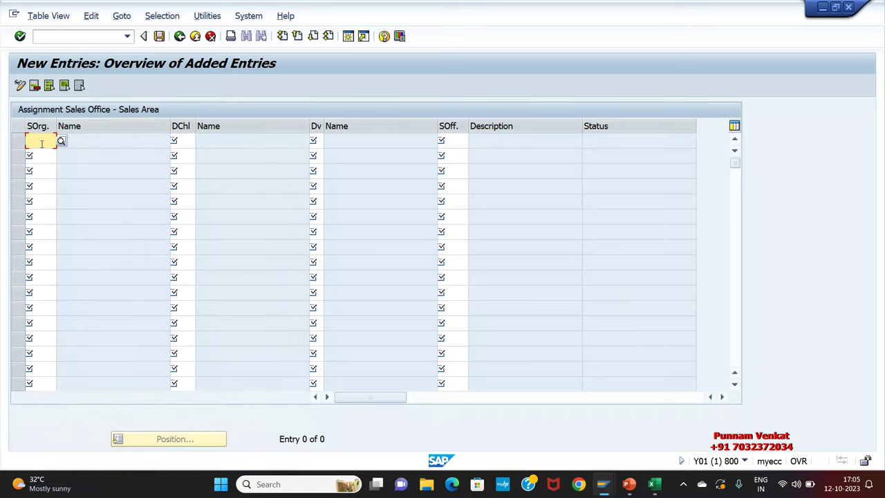
type("A")
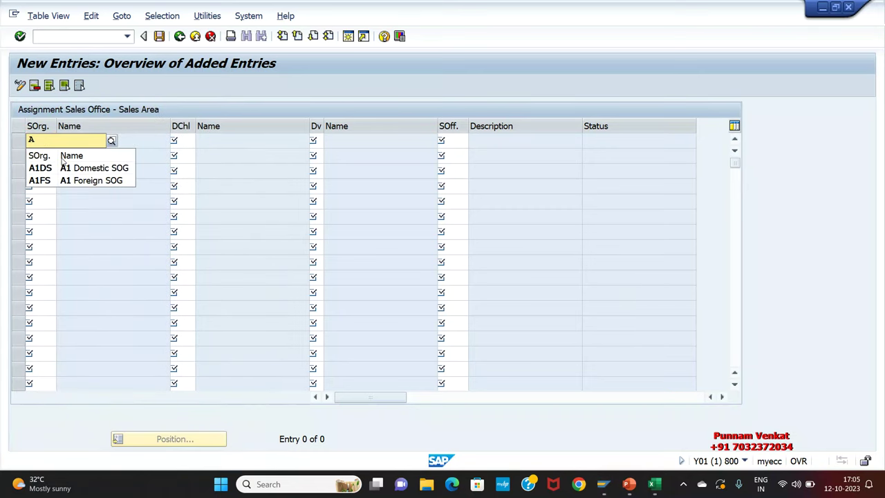
left_click(123, 168)
left_click(181, 140)
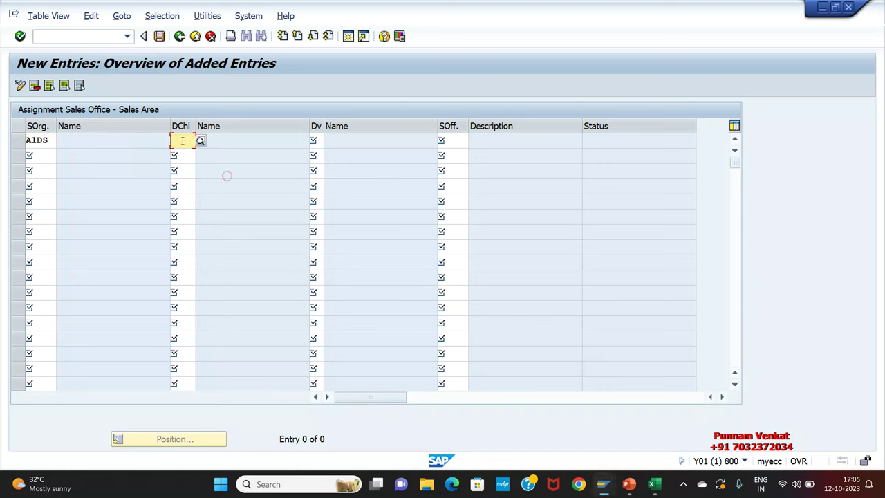
type("A")
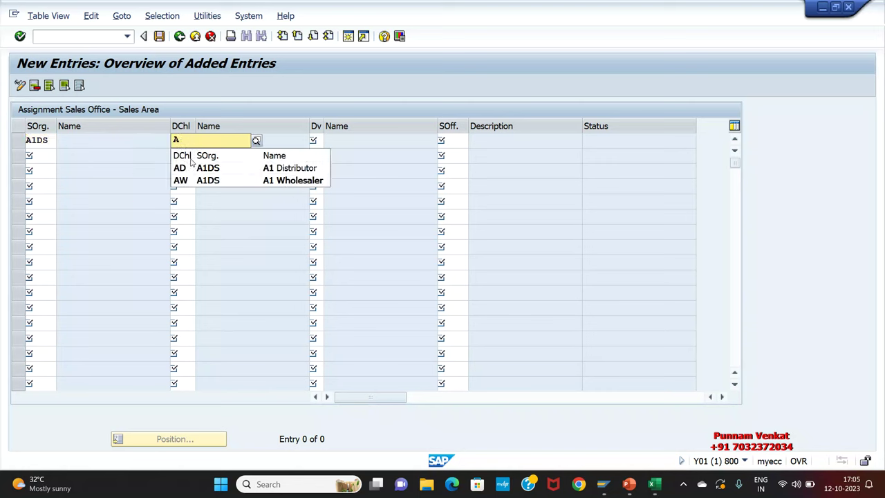
left_click(193, 168)
left_click(320, 141)
type("A")
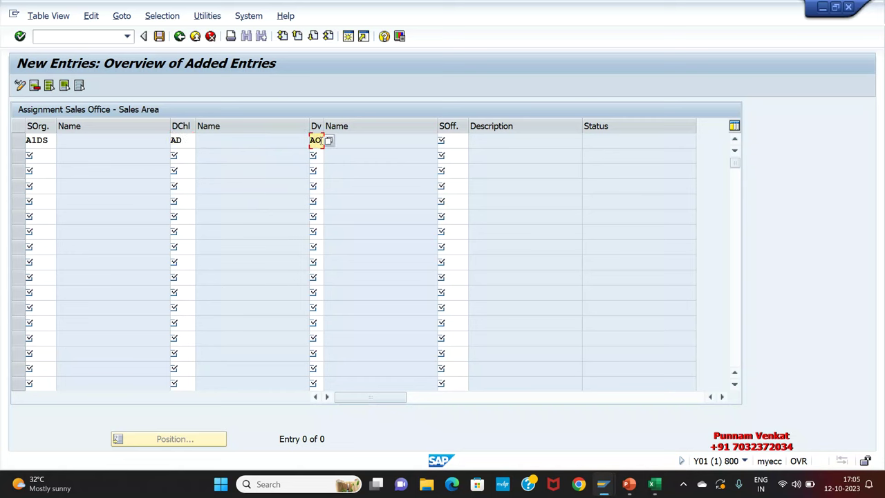
type("O")
left_click(462, 140)
type("A")
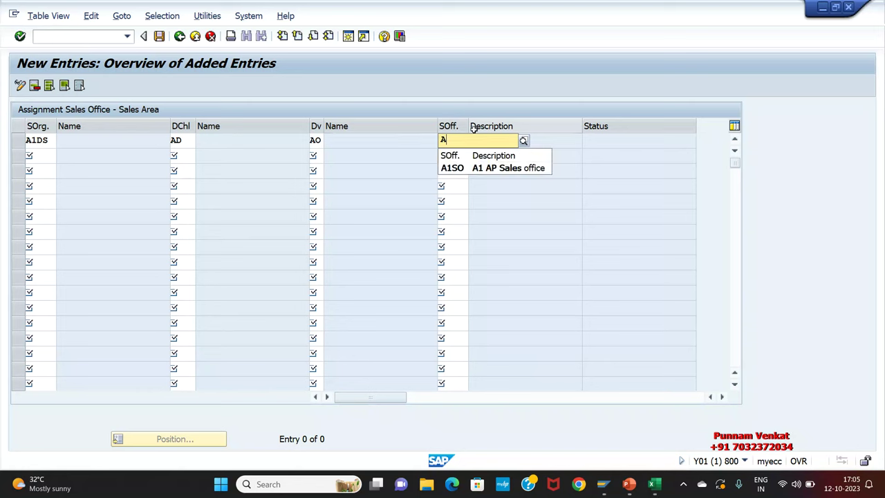
left_click(468, 168)
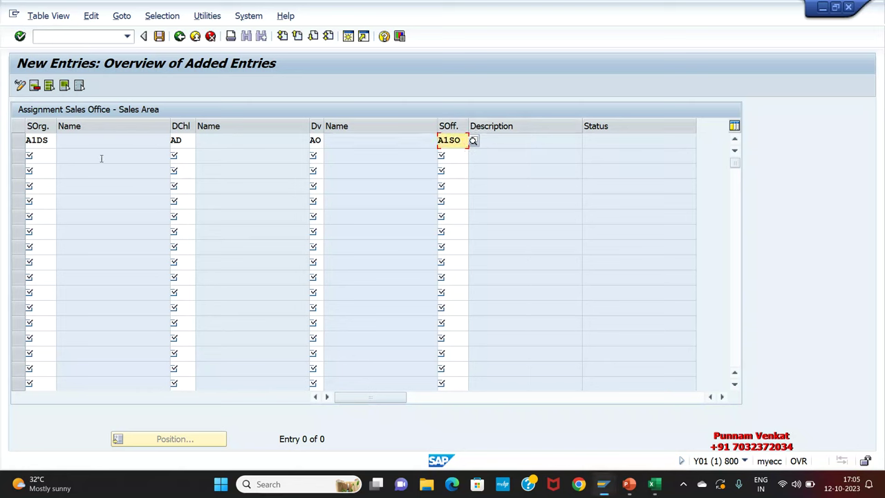
Fill the second row with sales organization A1DS, distribution channel AD, division AP and sales office A1SO
left_click(53, 154)
type("A1")
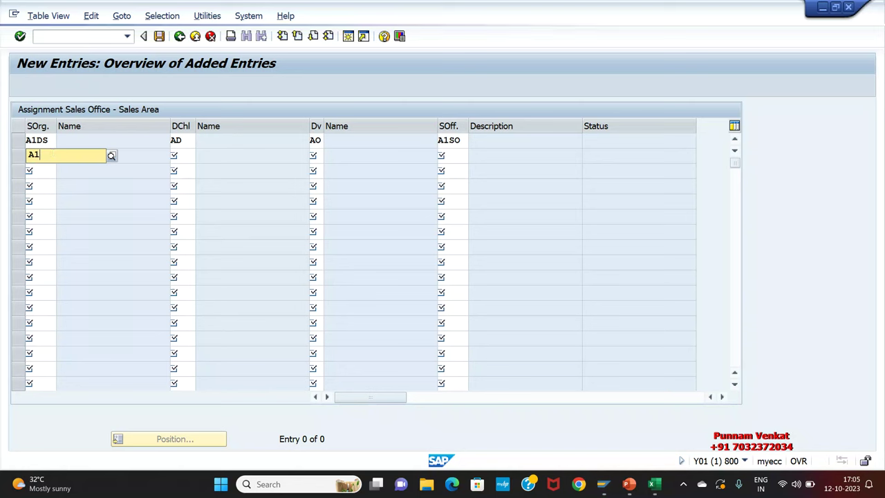
type("DS")
key("Tab")
type("AD")
key("Tab")
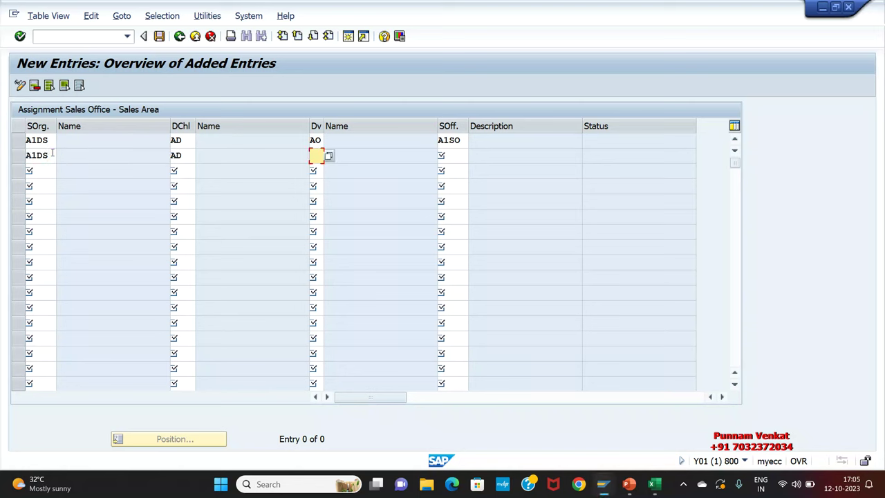
type("AP")
key("Tab")
type("A1S")
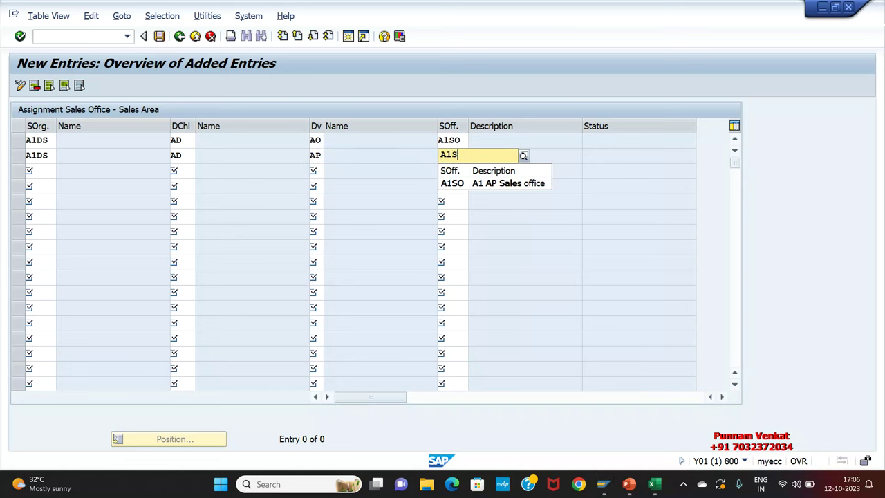
type("O")
key("Tab")
Fill the third row with sales organization A1DS, distribution channel AW, division AO and sales office A1SO
type("A")
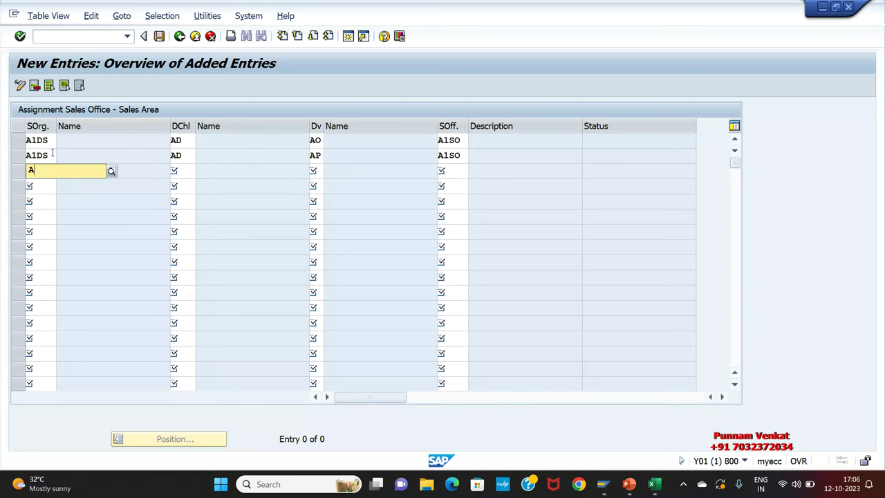
type("1DS")
left_click(52, 155)
key("Tab")
type("A")
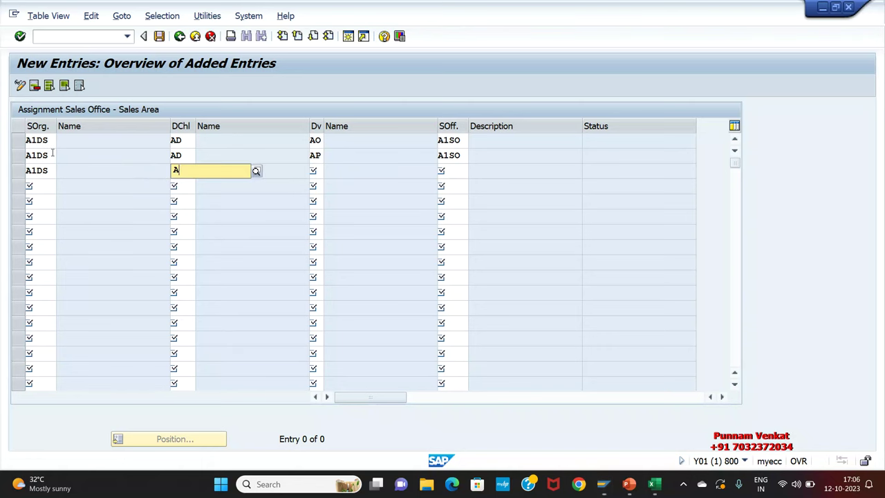
type("W")
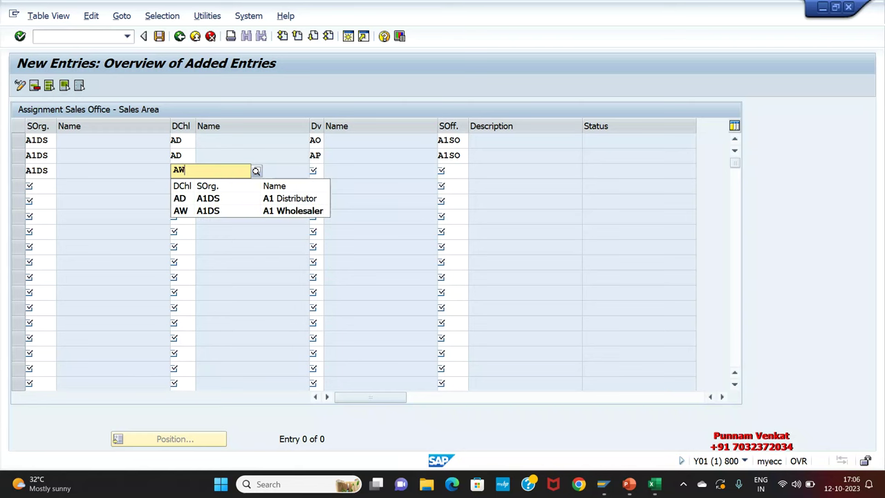
key("Tab")
type("AO")
key("Tab")
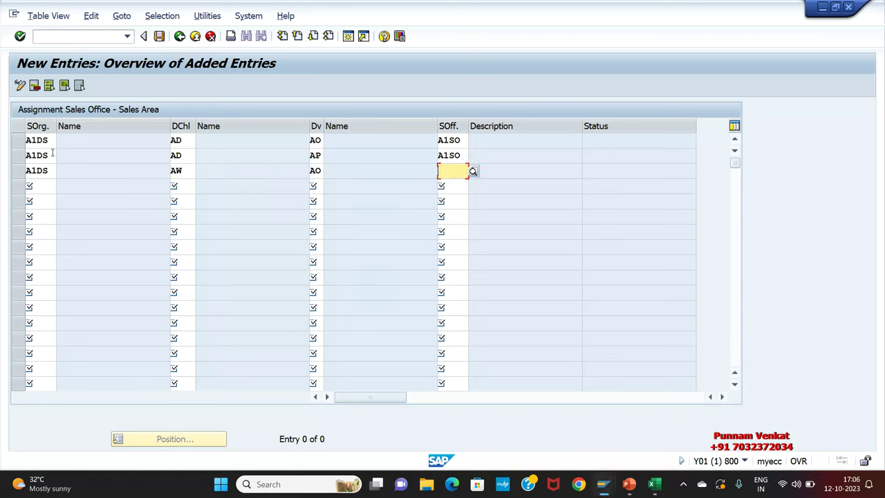
type("A1")
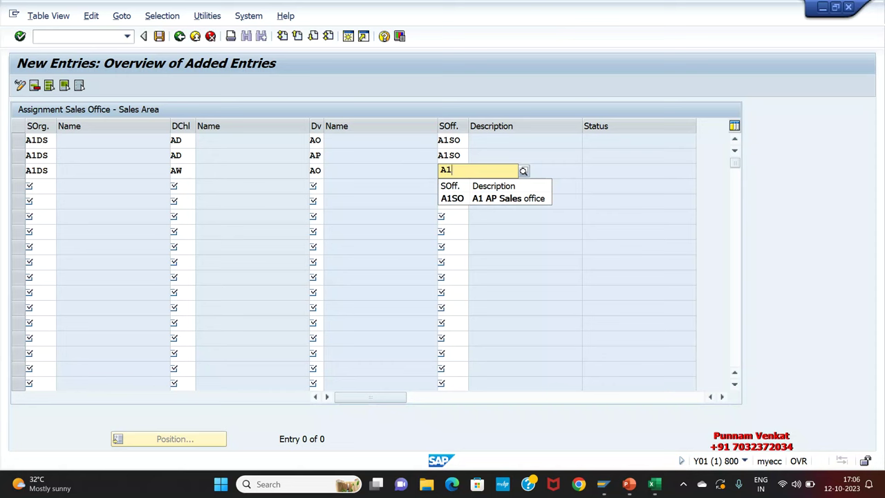
type("SO")
key("Return")
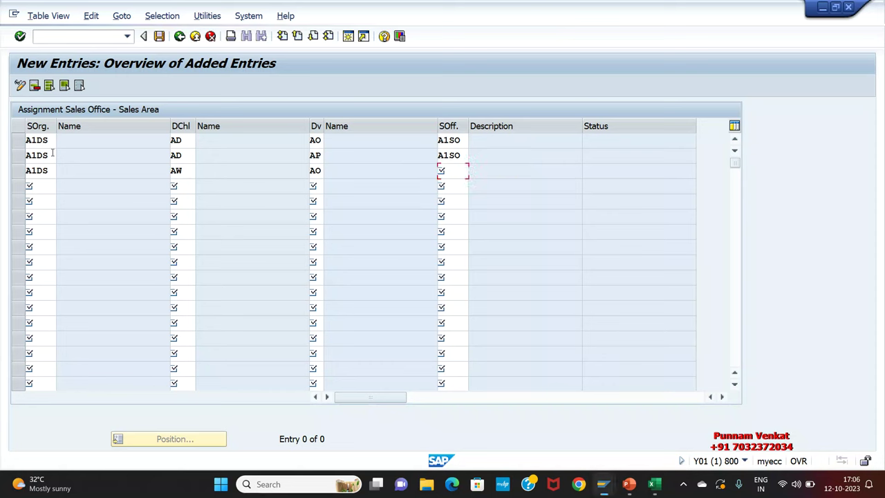
Fill the fourth row with A1DS, AW, AP and sales office A1SO, and confirm the entries
type("A1")
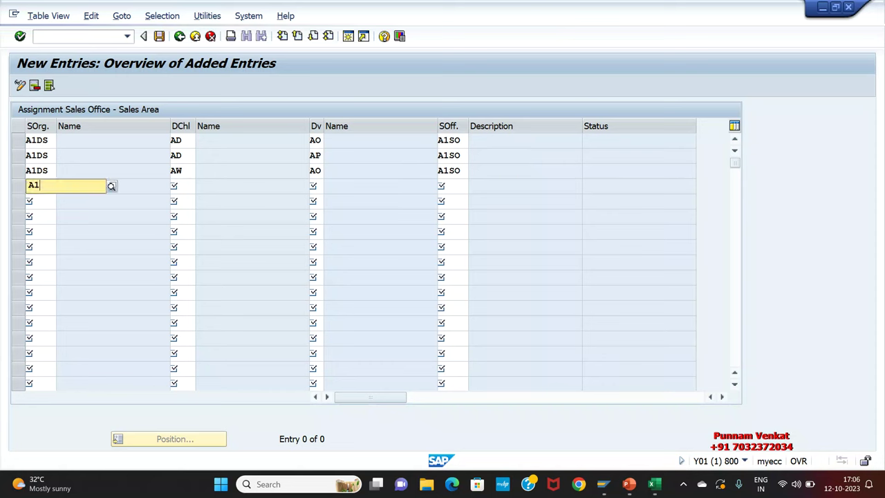
type("DS")
key("Tab")
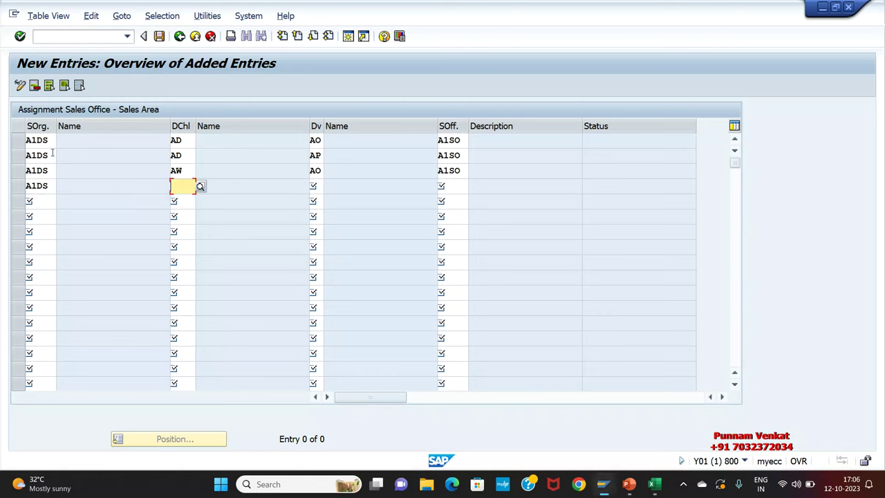
type("AW")
key("Tab")
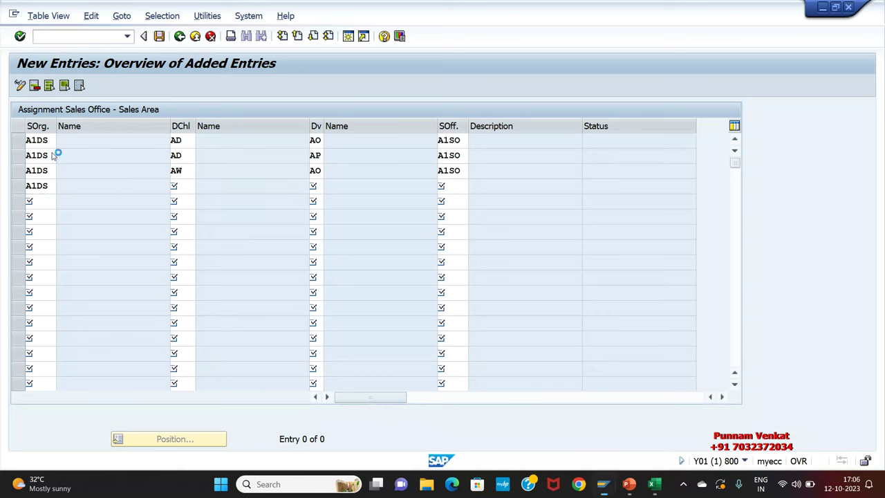
key("Tab")
type("A1SO")
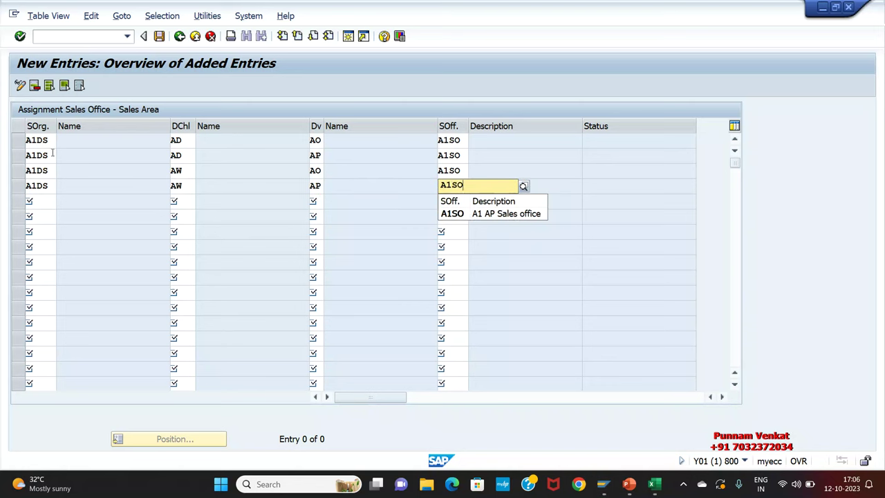
key("Return")
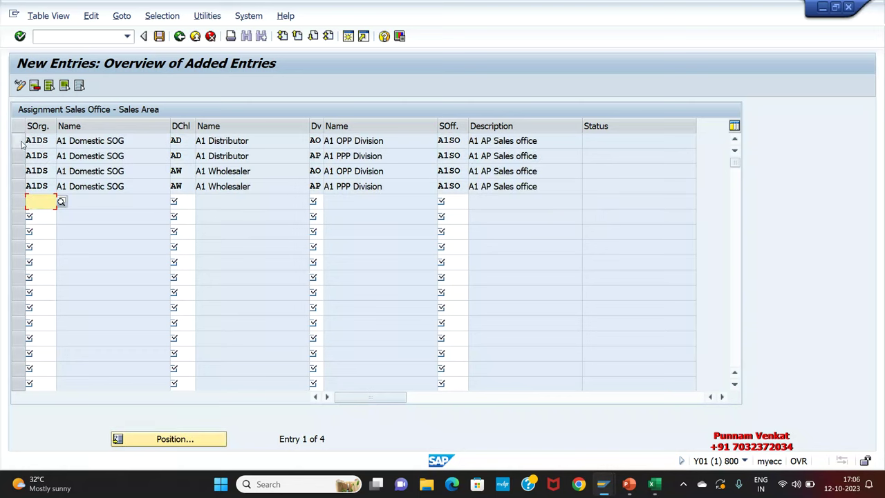
left_click(253, 143)
left_click(254, 156)
left_click(258, 174)
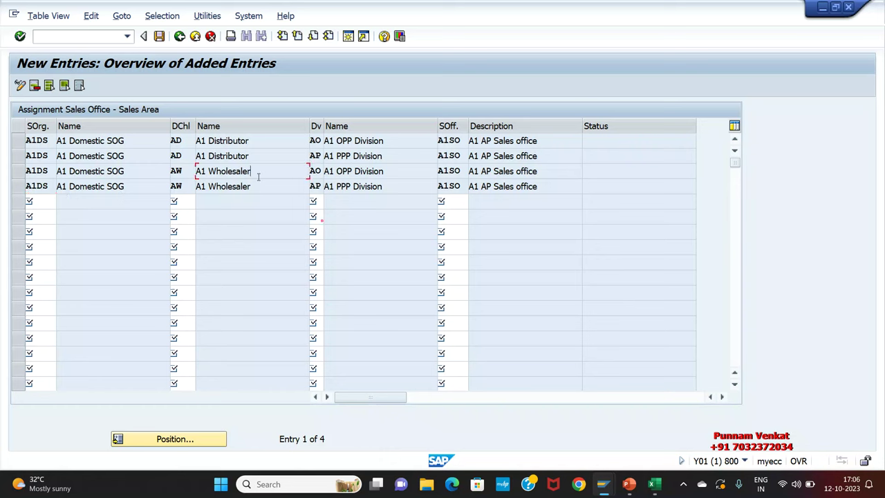
left_click(258, 190)
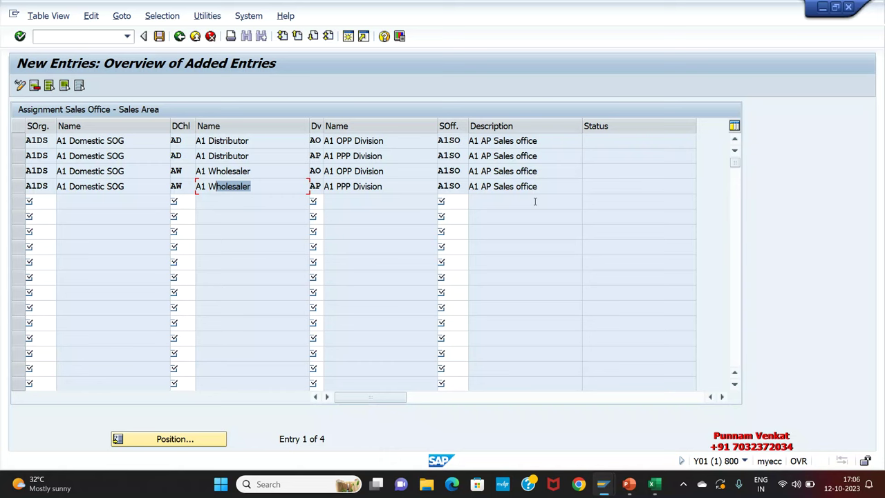
Copy the block of four A1DS rows, from sales organization through sales office, into the empty rows directly below
left_click(88, 155)
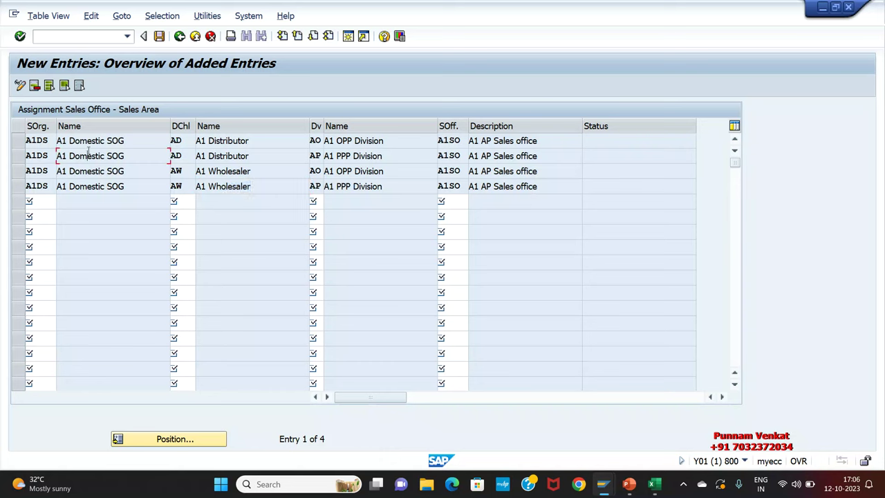
key("ctrl+y")
left_click_drag(26, 137, 457, 192)
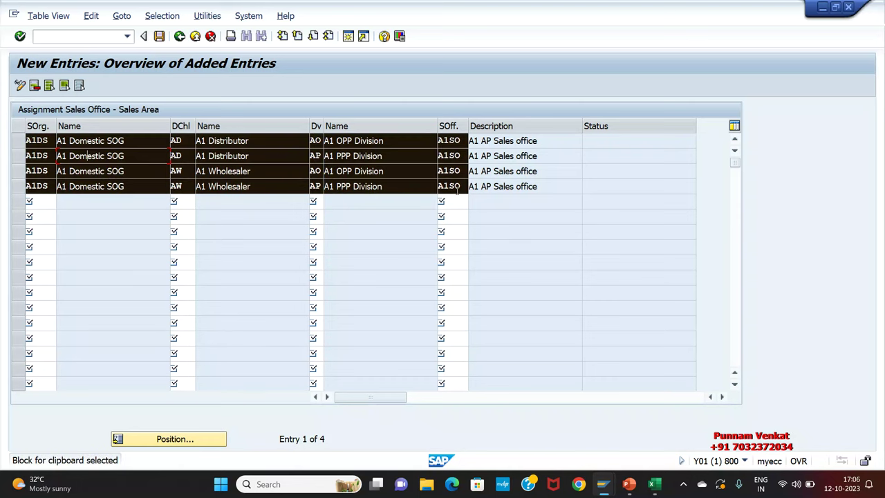
key("ctrl+c")
left_click(42, 200)
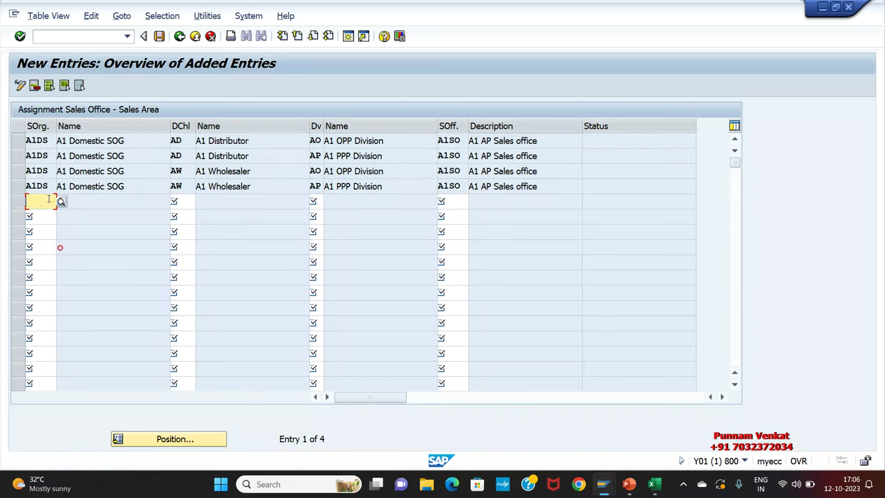
key("ctrl+v")
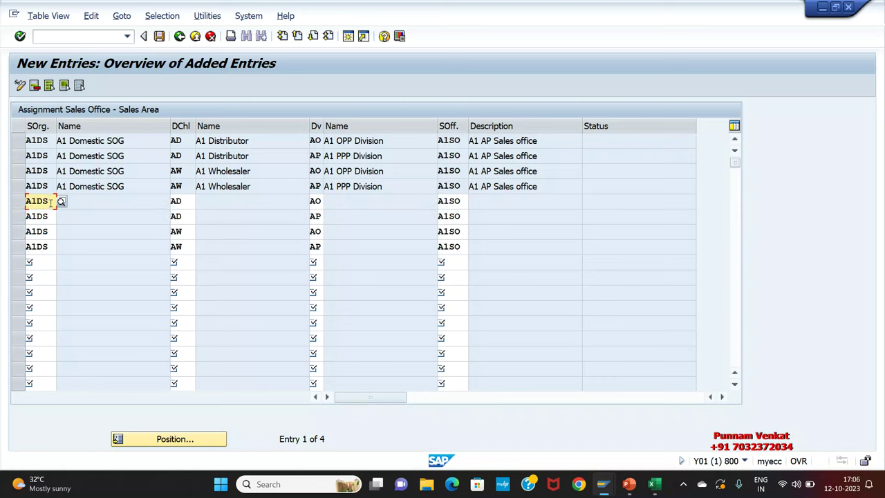
Change the sales organization of the four pasted rows to A1FS and confirm the entries
key("BackSpace")
key("BackSpace")
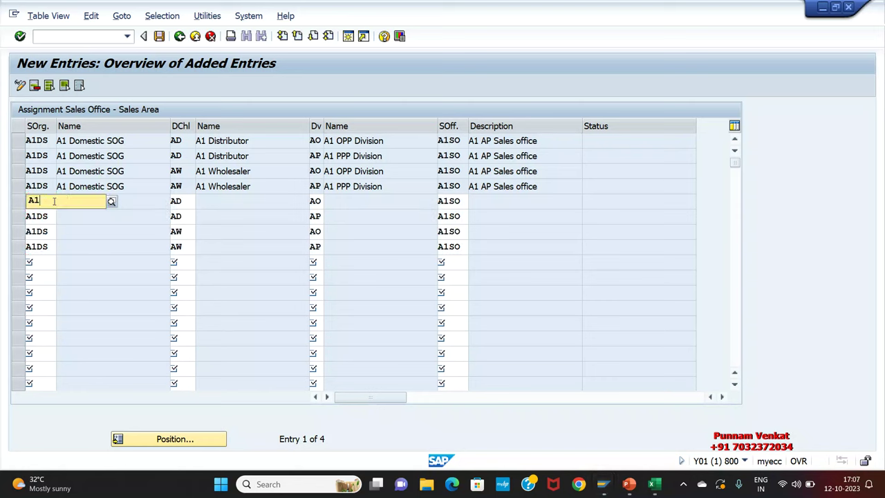
key("Down")
key("Down")
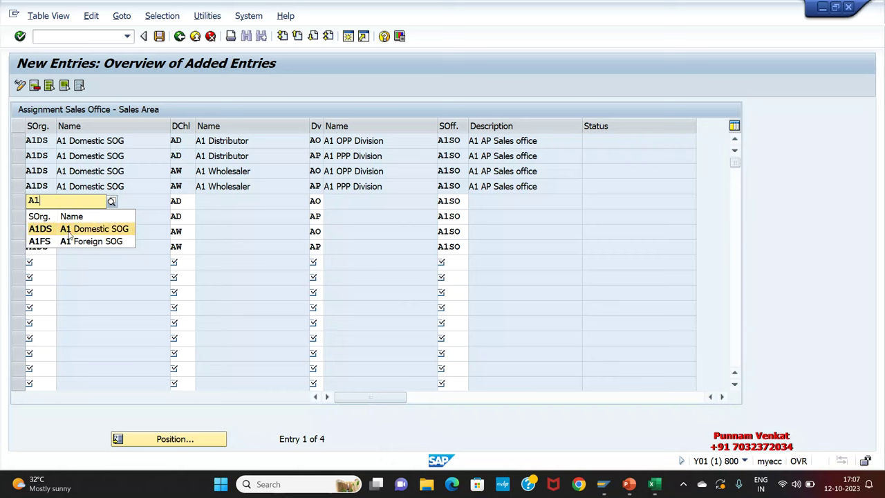
key("Return")
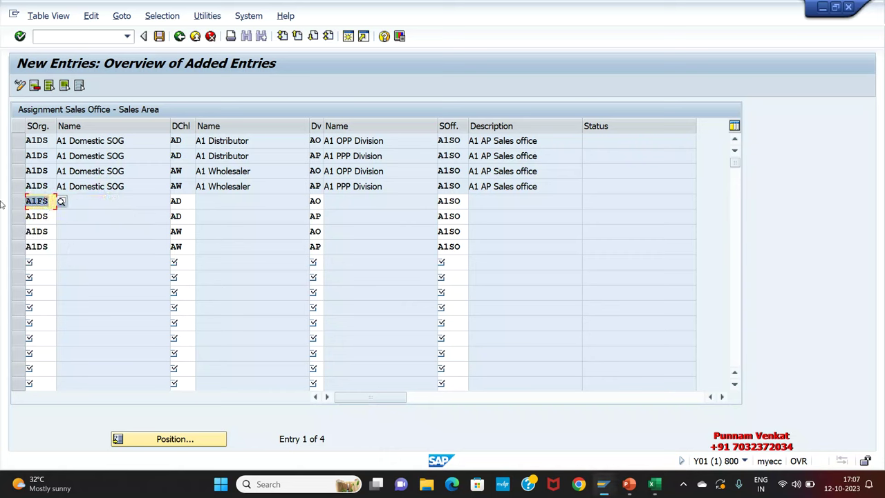
key("Down")
type("A1FS")
key("Down")
type("A1FS")
key("Down")
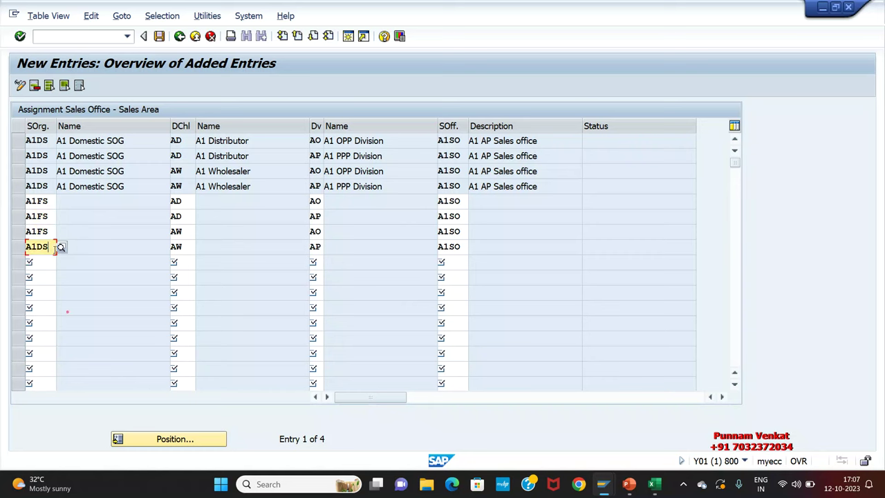
type("A1FS")
key("Return")
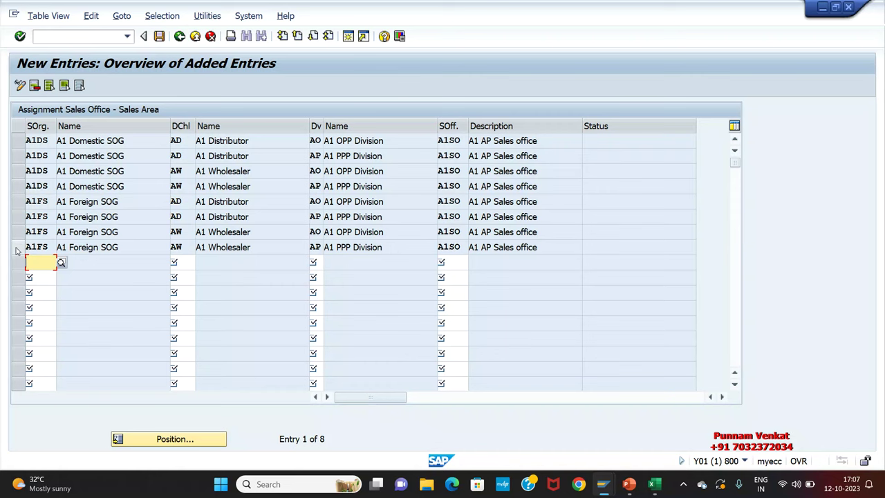
Select the four A1FS rows to review the foreign sales area assignments
left_click(18, 201)
left_click(18, 216, "shift")
left_click(19, 231, "shift")
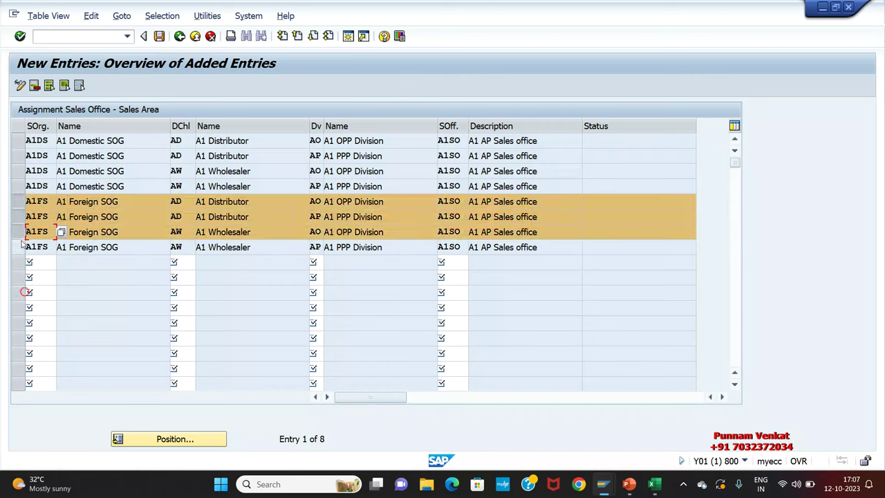
left_click(18, 247, "shift")
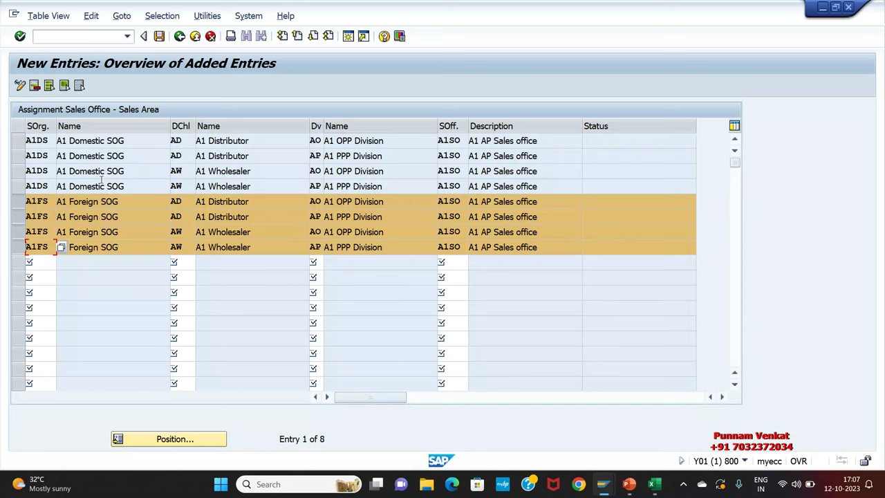
left_click(129, 226)
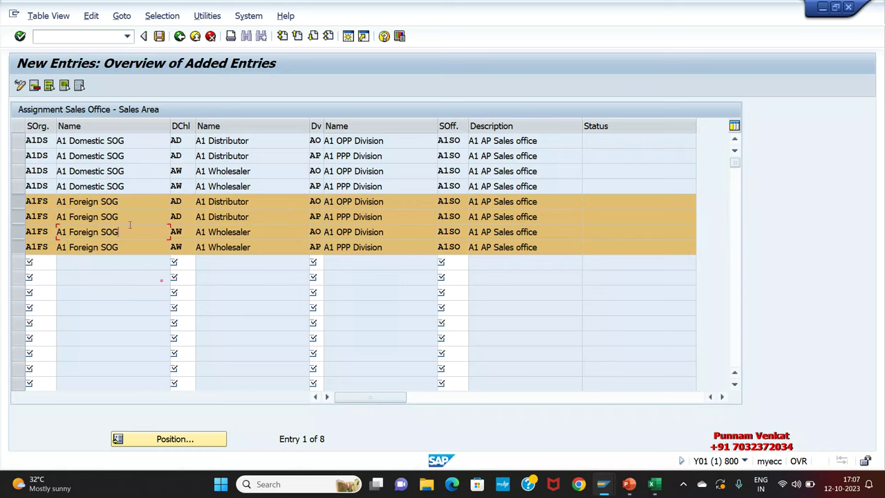
Save the sales office assignments under the "A1 IMP Project" customizing request and return to the IMG structure
left_click(159, 37)
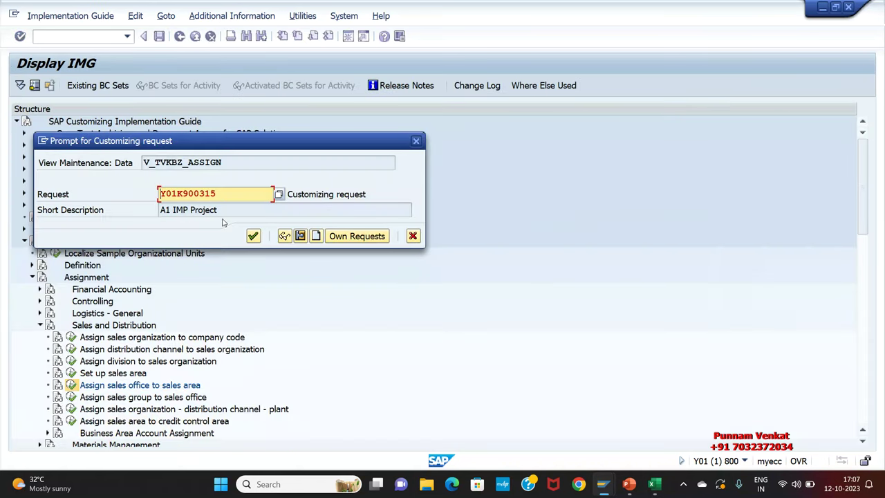
left_click(253, 235)
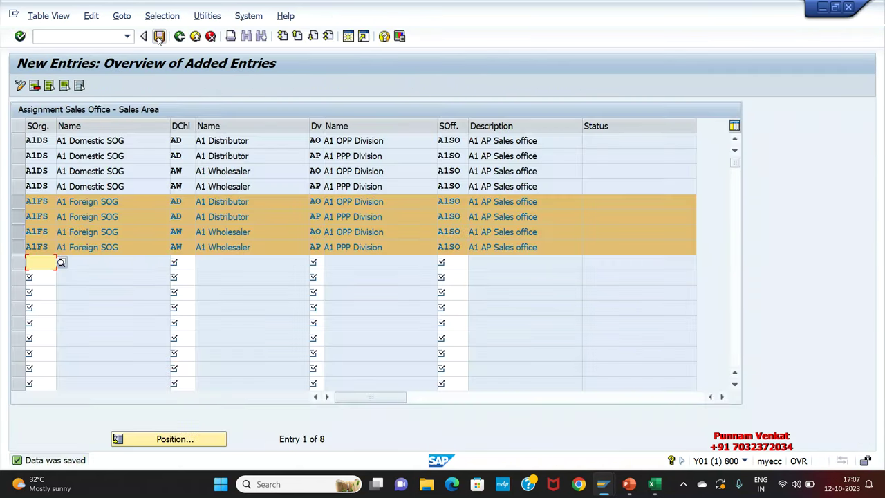
left_click(179, 36)
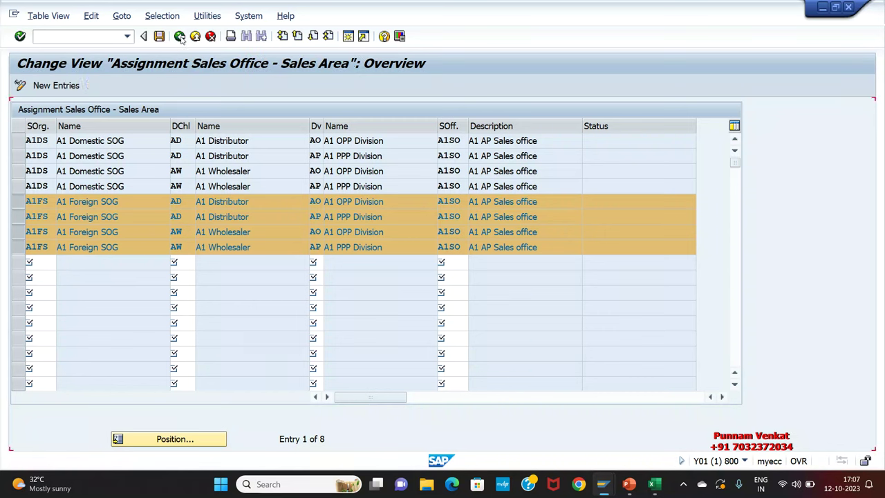
left_click(179, 36)
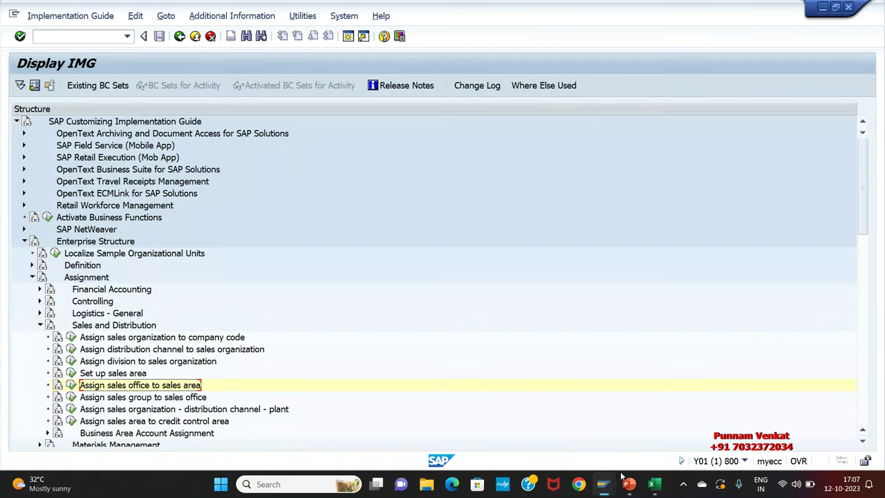
Switch to the Excel workbook and shade the "Assign Sales Group to Sales office" entry in row 49 blue-grey
left_click(653, 484)
left_click(231, 312)
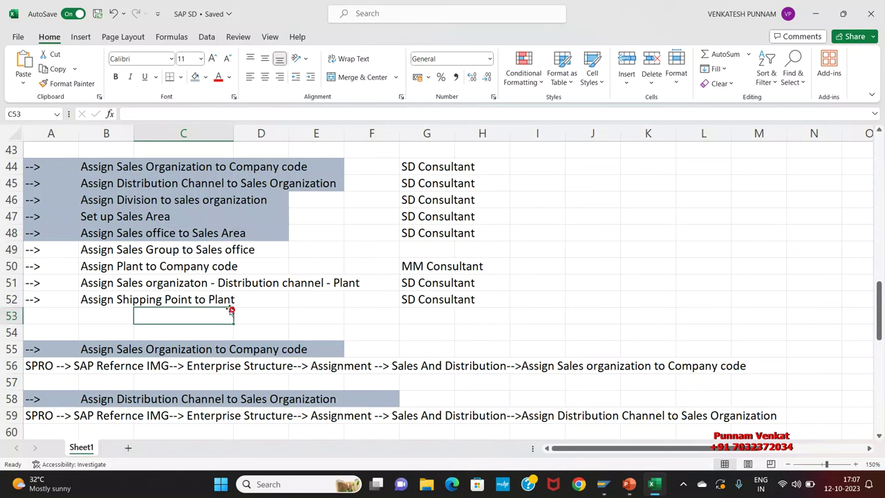
left_click_drag(60, 250, 266, 249)
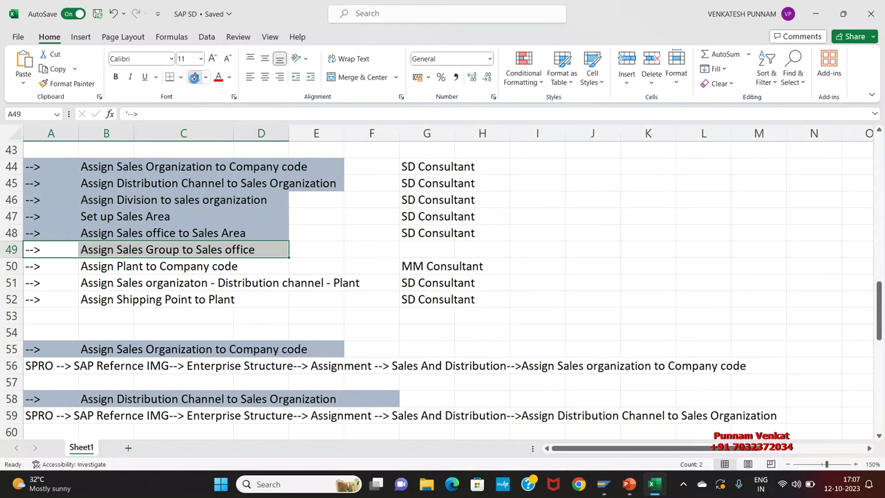
left_click(194, 77)
Copy "SD Consultant" from cell G48 into G49, beside "Assign Sales Group to Sales office"
left_click(409, 234)
key("ctrl+c")
left_click(410, 250)
key("ctrl+v")
left_click(341, 261)
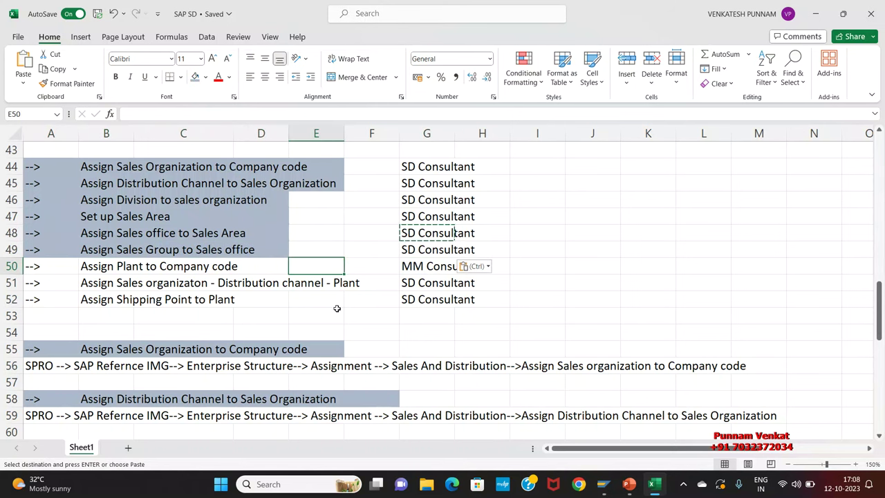
Shade the "Assign Sales Group to Sales office" heading in A70:D70 blue-grey
scroll(336, 309, "down", 6)
left_click_drag(60, 305, 285, 302)
left_click(196, 77)
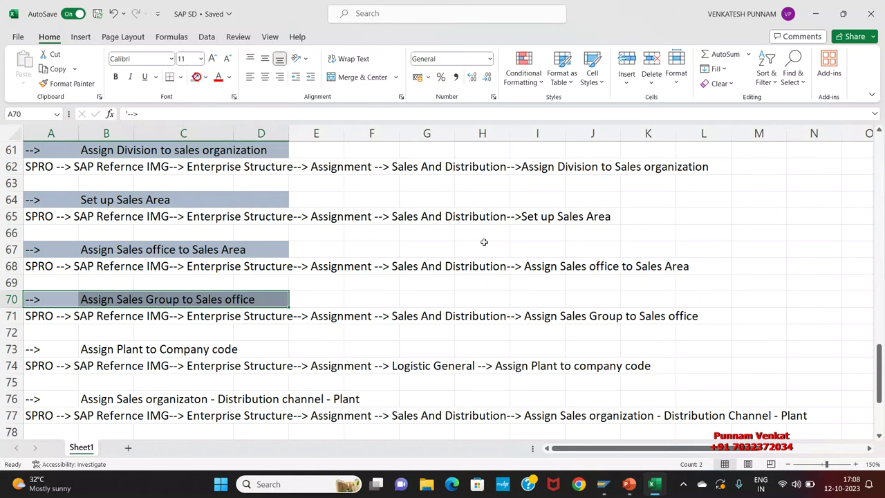
Review the link between Sales office and Sales Group in the PowerPoint organization structure diagram and return to the Excel workbook
key("alt+Tab")
key("alt+Tab")
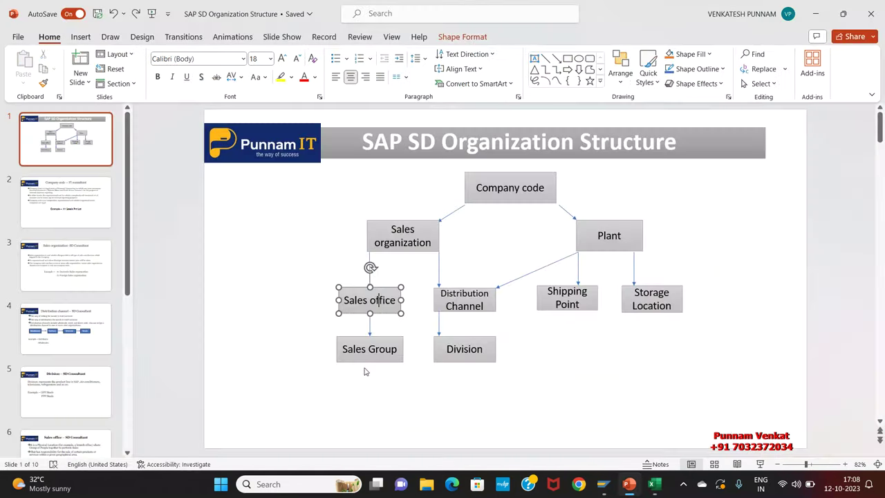
left_click(410, 392)
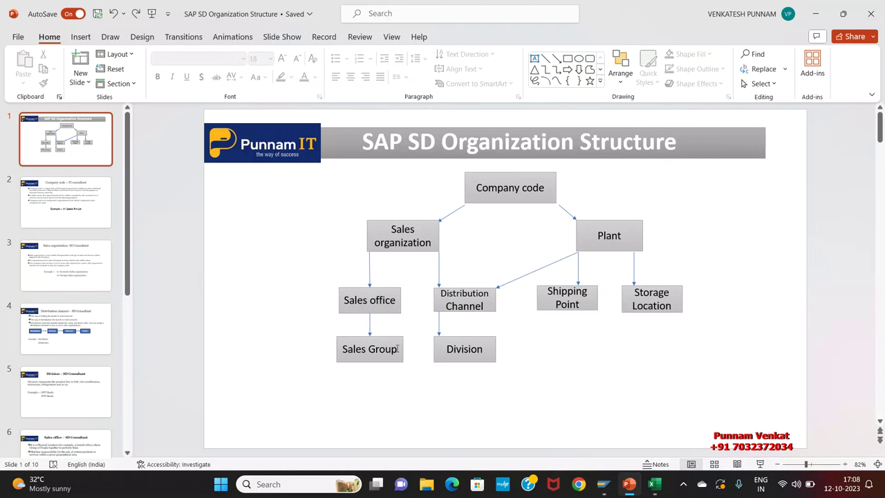
key("alt+Tab")
key("ctrl+v")
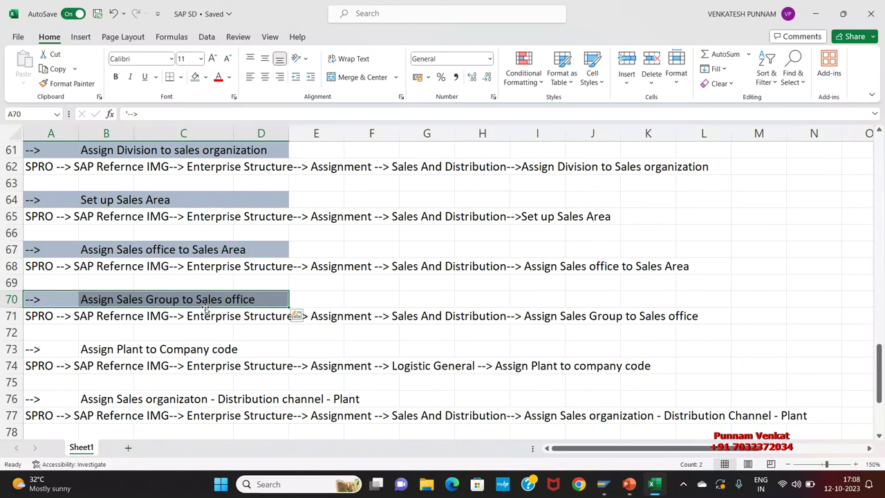
key("Escape")
key("alt+Tab")
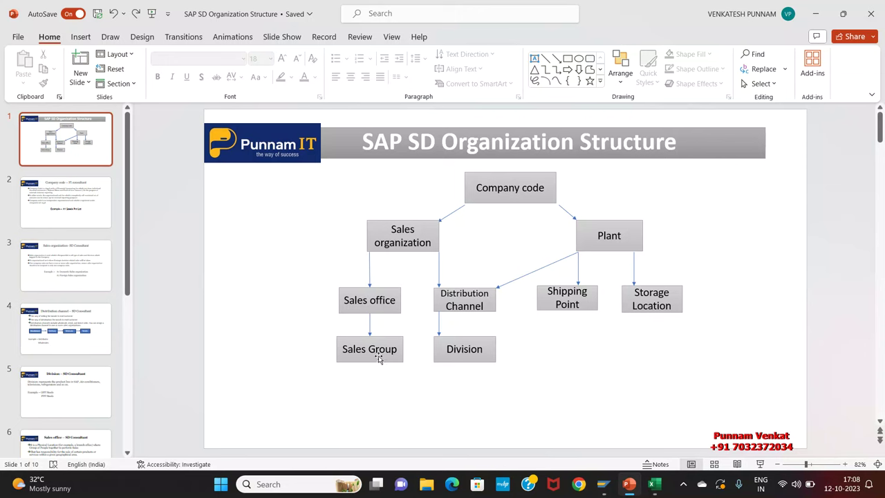
key("alt+Tab")
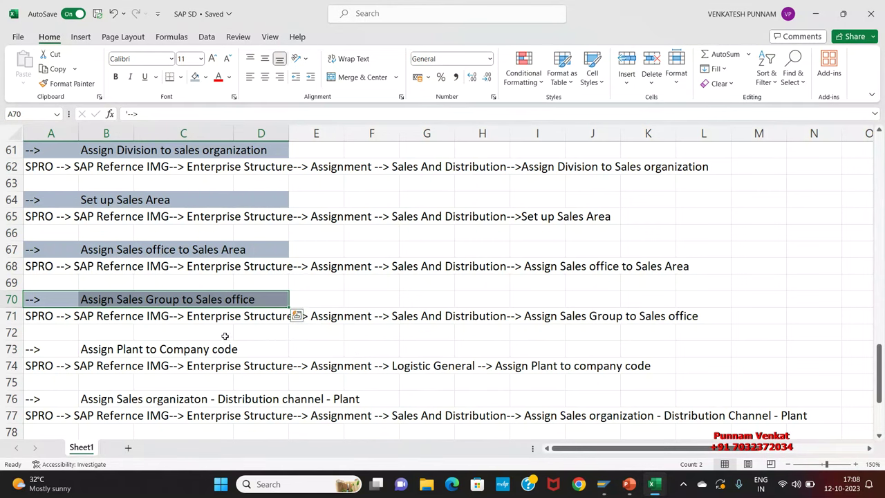
Switch to the SAP IMG structure and start new entries under "Assign sales group to sales office"
key("alt+Tab")
key("alt+Tab")
left_click(180, 398)
scroll(261, 403, "down", 3)
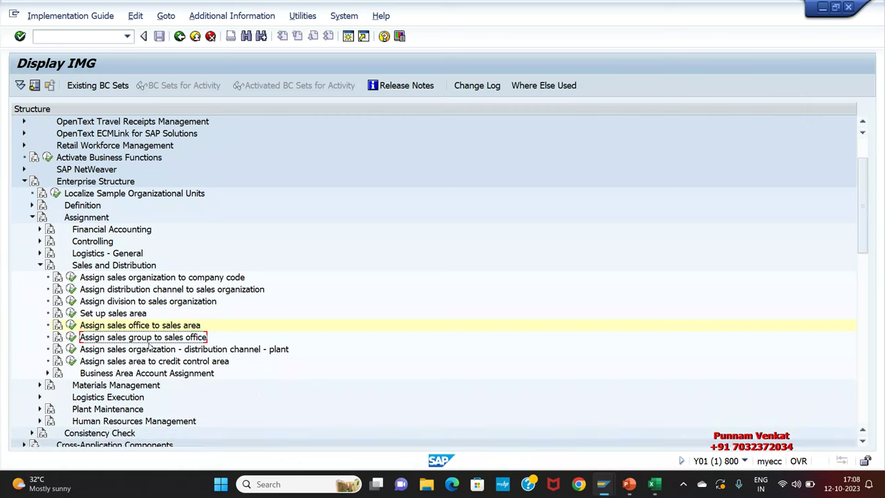
left_click(71, 337)
left_click(57, 85)
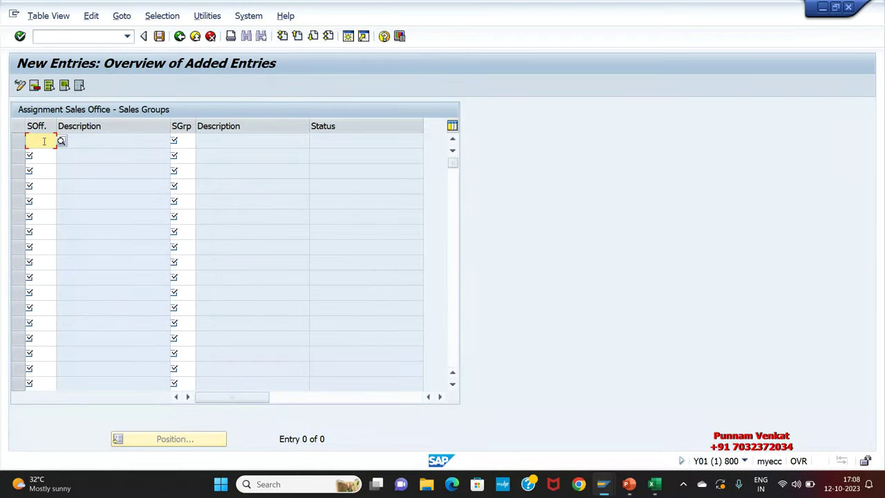
Assign sales group AOG to sales office A1SO in the first row
type("A")
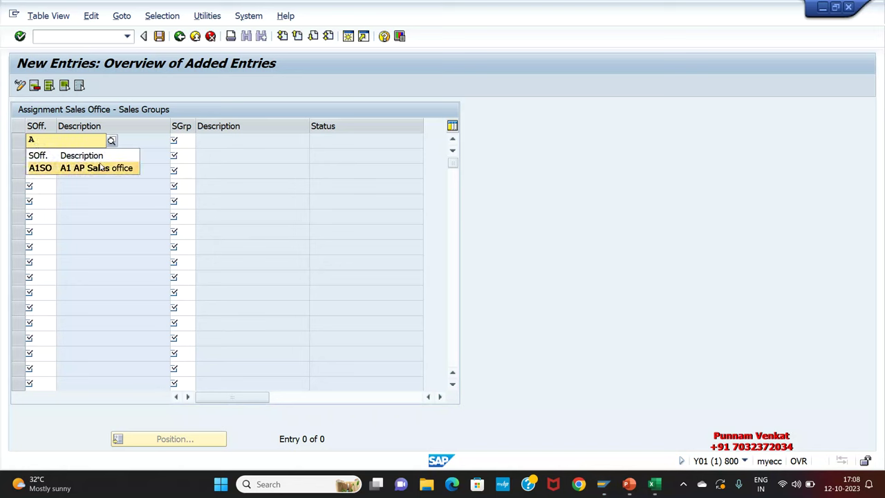
left_click(101, 168)
left_click(184, 142)
type("A")
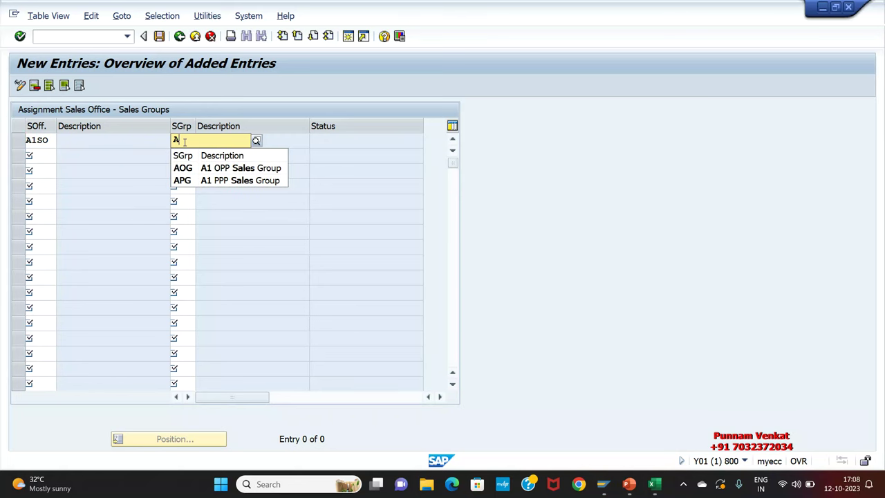
left_click(251, 169)
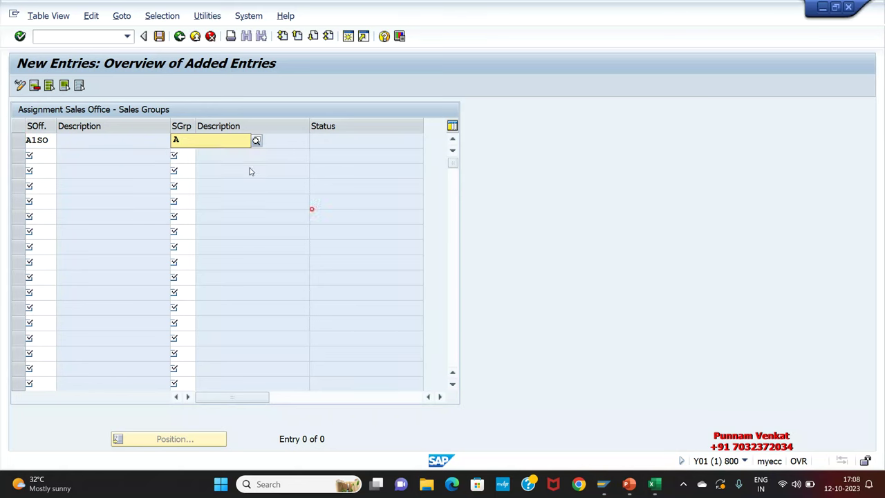
Assign sales group APG to sales office A1SO in the second row and validate the entries
left_click(30, 155)
type("A")
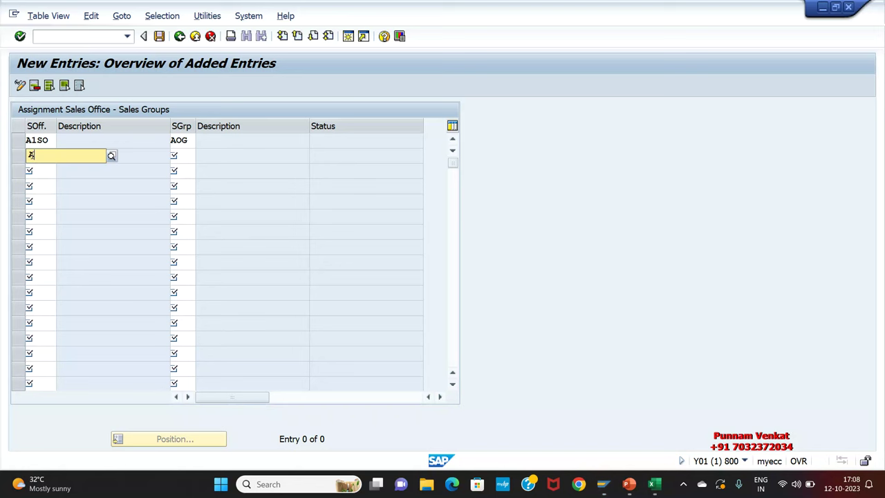
left_click(43, 183)
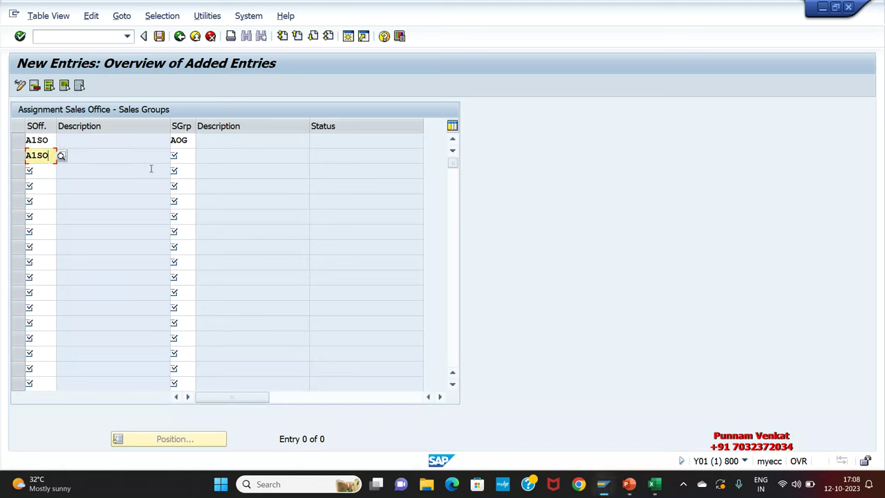
left_click(185, 155)
type("A")
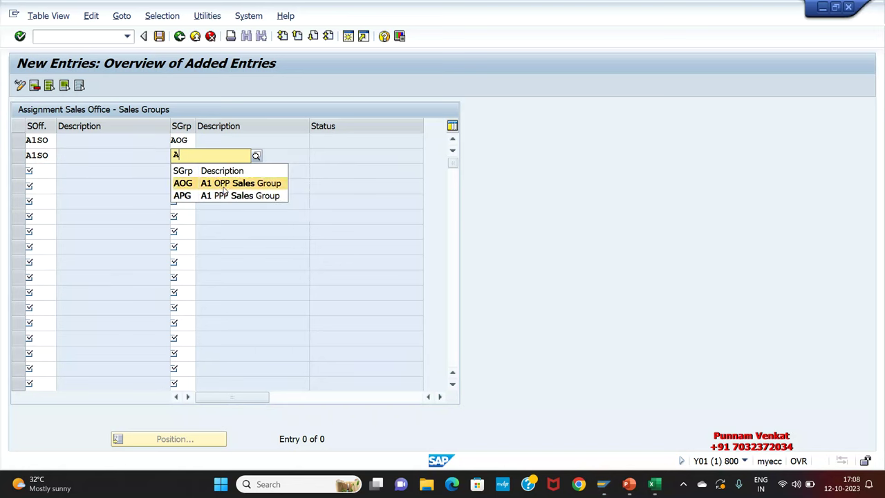
left_click(227, 195)
key("Return")
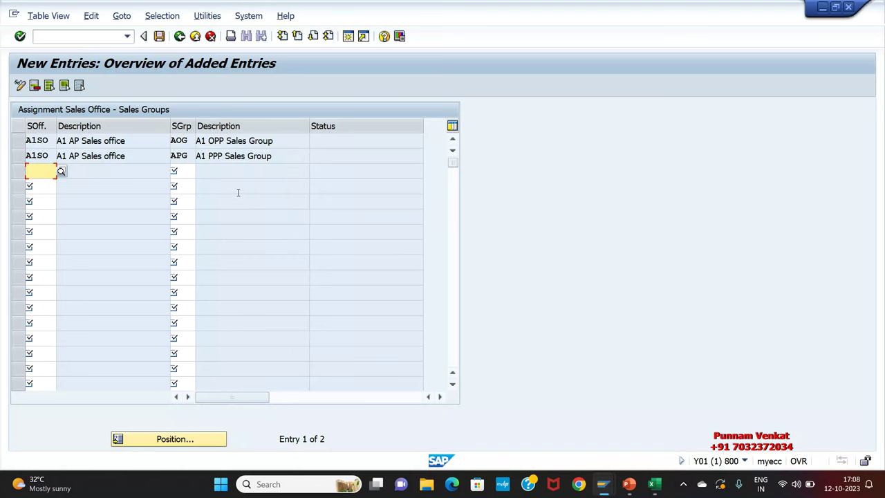
Save the two sales group assignments under the "A1 IMP Project" customizing request and return to the IMG structure
left_click(159, 36)
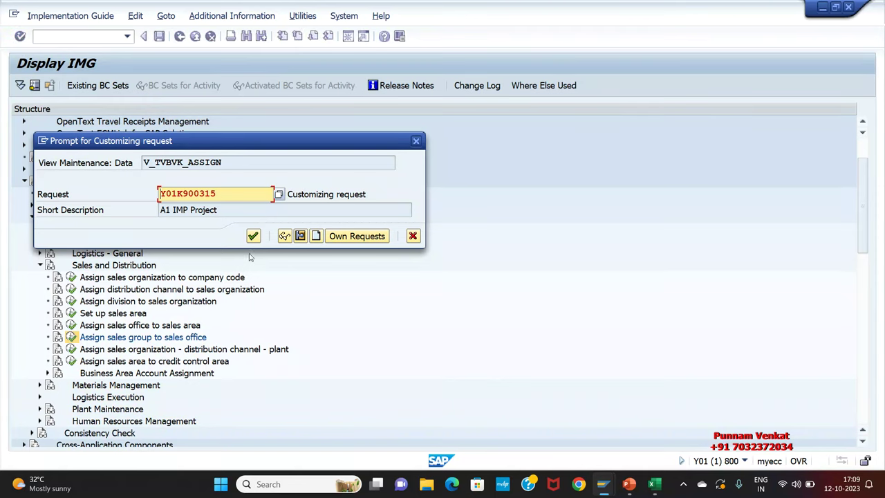
left_click(253, 237)
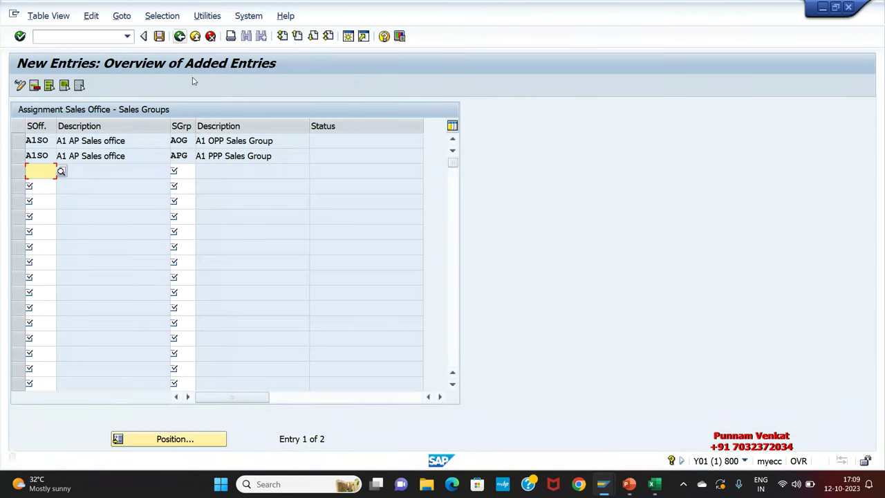
left_click(18, 140)
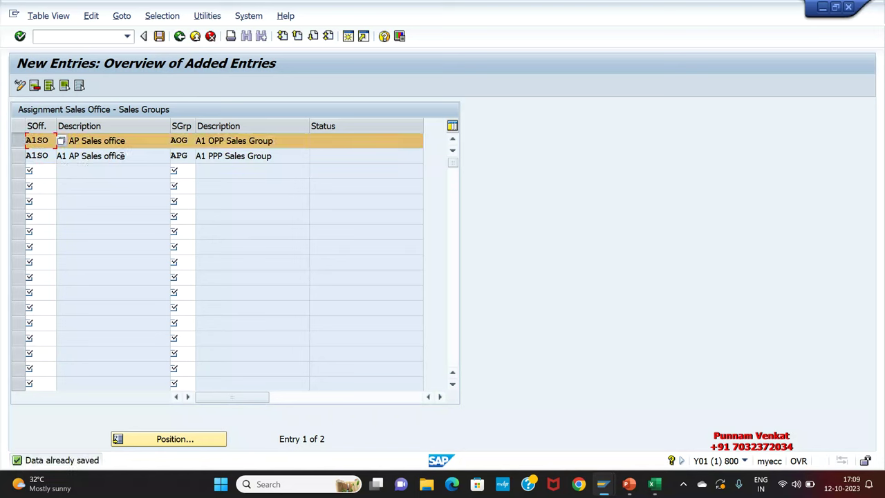
left_click(18, 158)
left_click(149, 161)
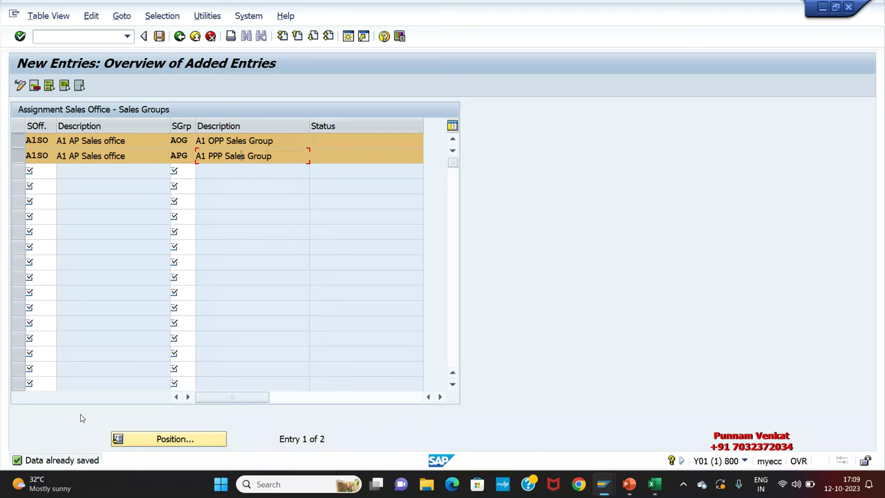
left_click(159, 36)
left_click(179, 36)
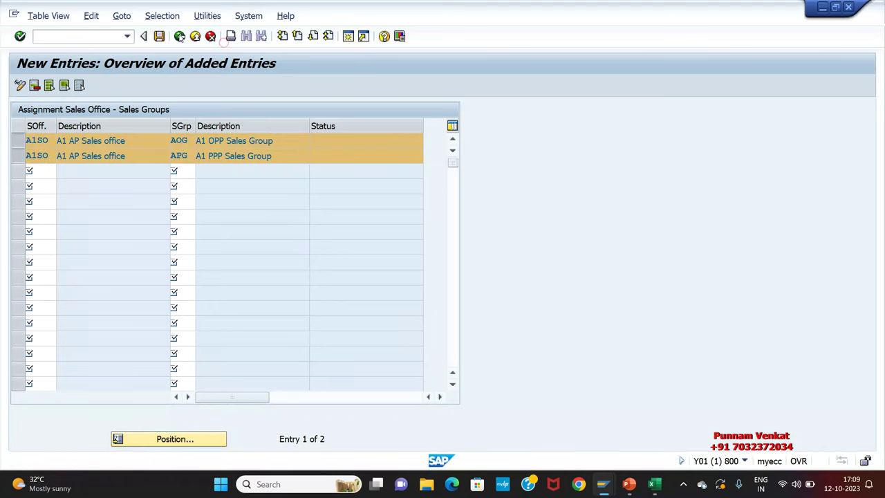
left_click(179, 36)
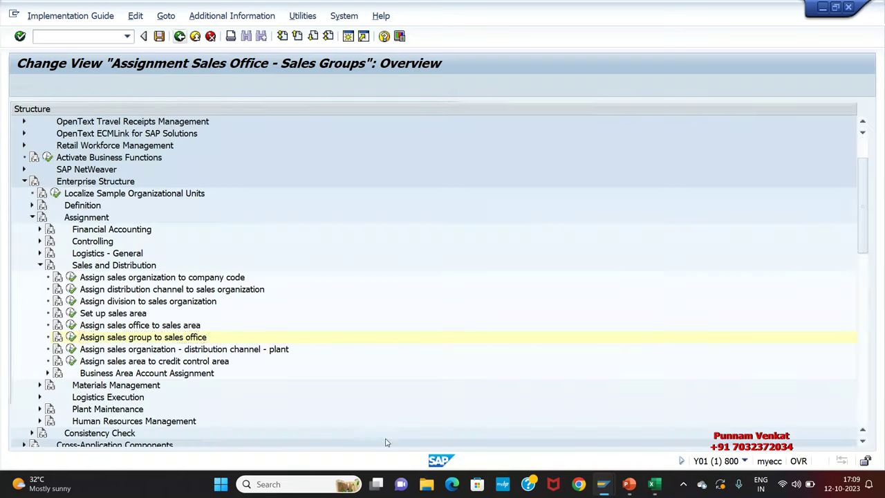
Switch to the Excel workbook and shade the "Assign Plant to Company code" heading in A73:D73 blue-grey
key("alt+Tab")
left_click(239, 387)
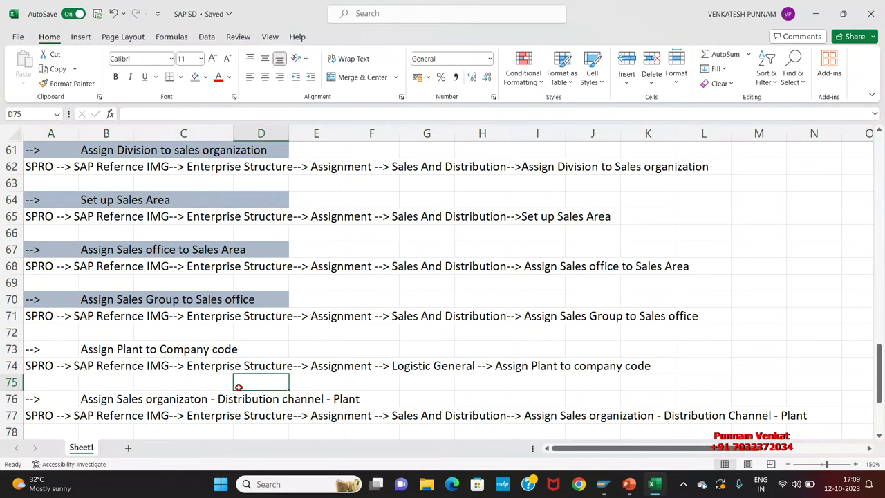
scroll(239, 387, "down", 2)
left_click_drag(39, 251, 269, 245)
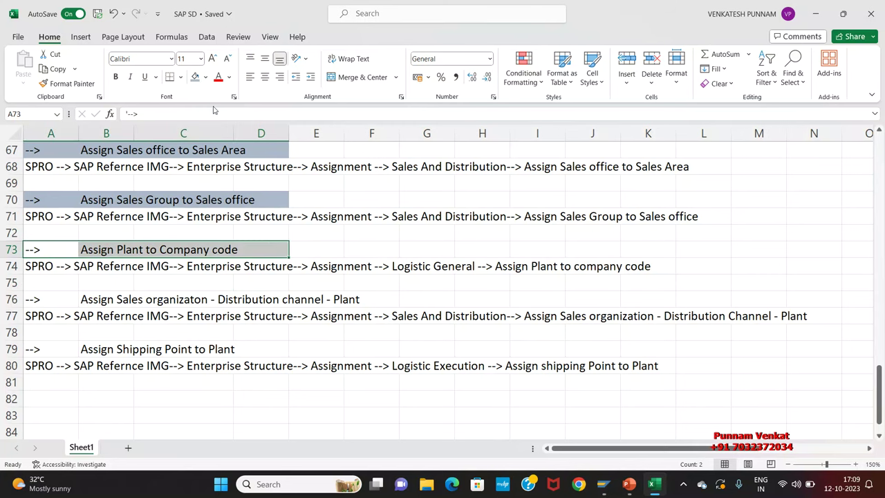
left_click(197, 78)
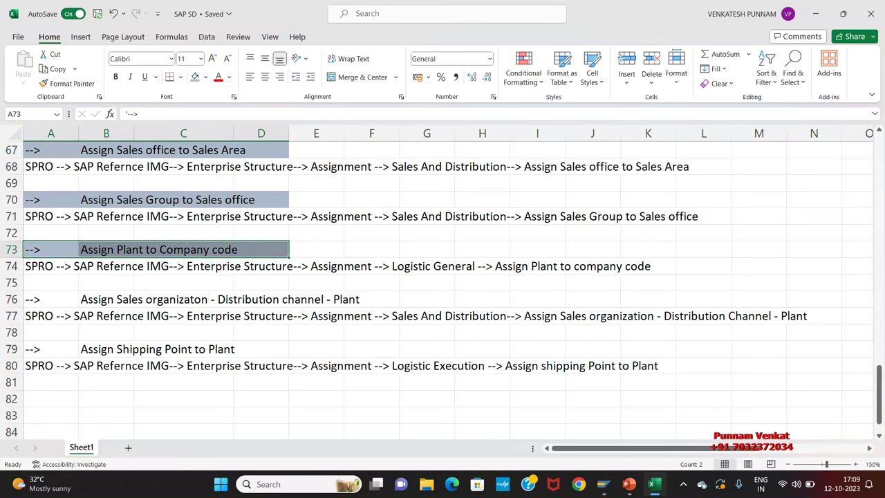
Shade the "Assign Plant to Company code" row with its MM Consultant entry, A50:H50, orange
scroll(288, 363, "up", 9)
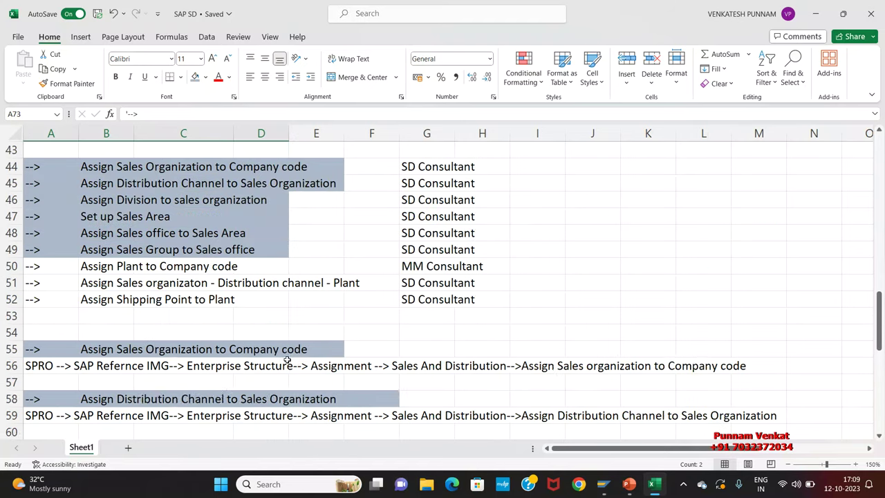
left_click_drag(60, 318, 462, 316)
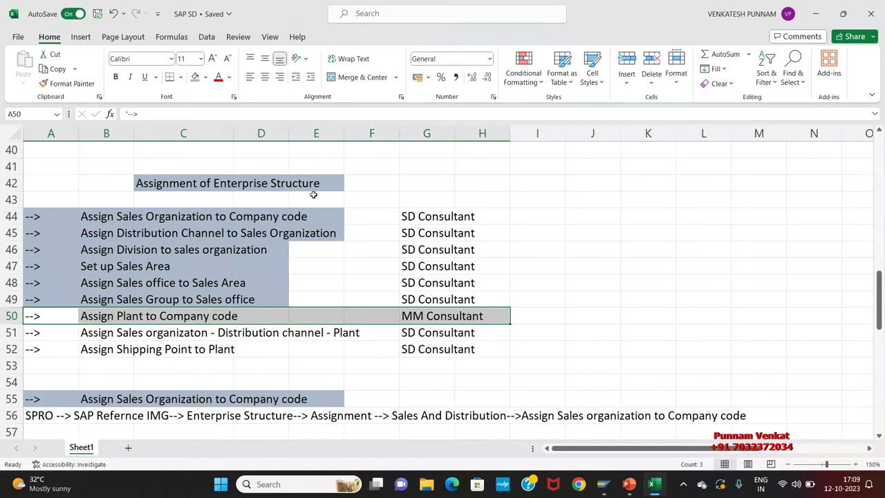
left_click(206, 77)
left_click(242, 140)
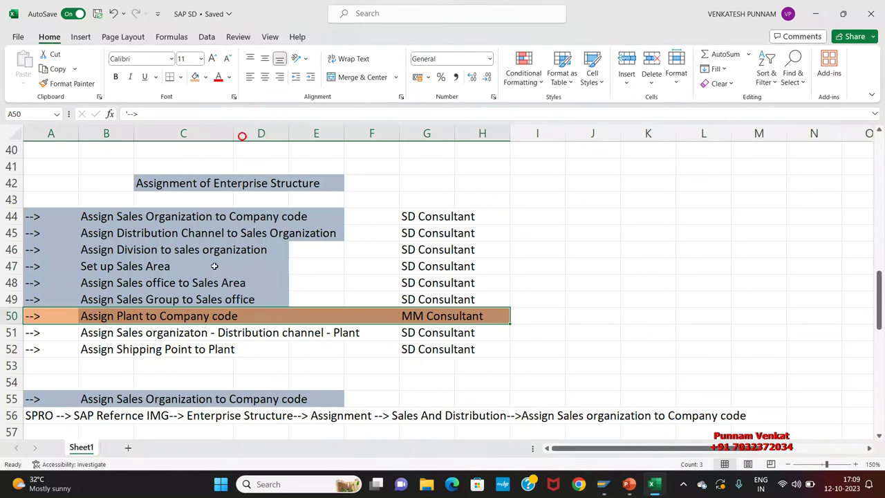
left_click(114, 349)
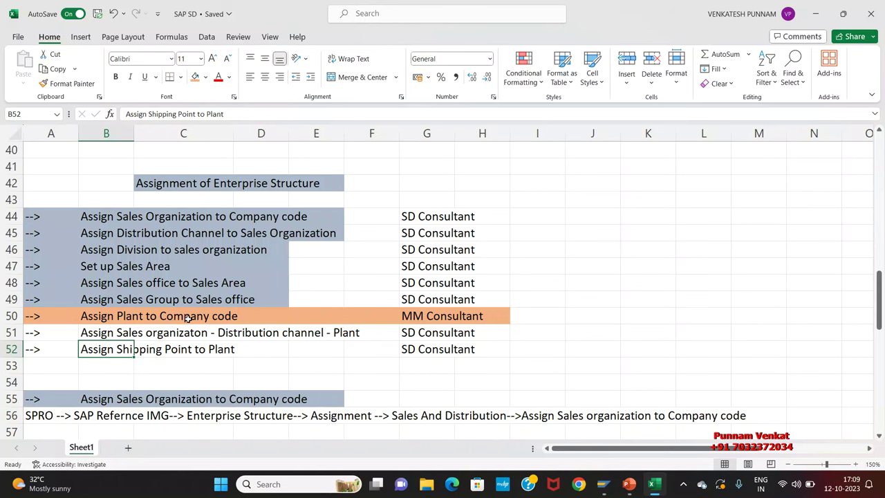
Review the Company code to Plant link in the PowerPoint diagram and the plant assignment's SPRO path in row 74 of the Excel workbook
left_click(629, 401)
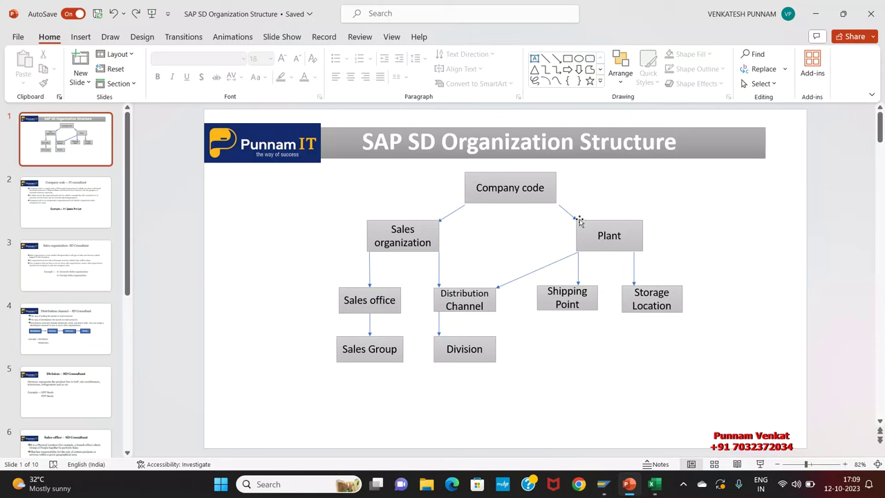
key("alt+Tab")
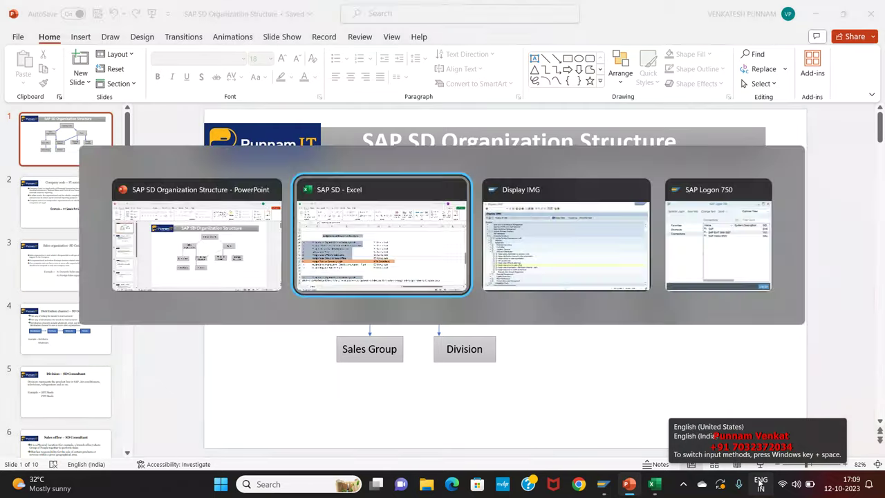
scroll(413, 395, "down", 9)
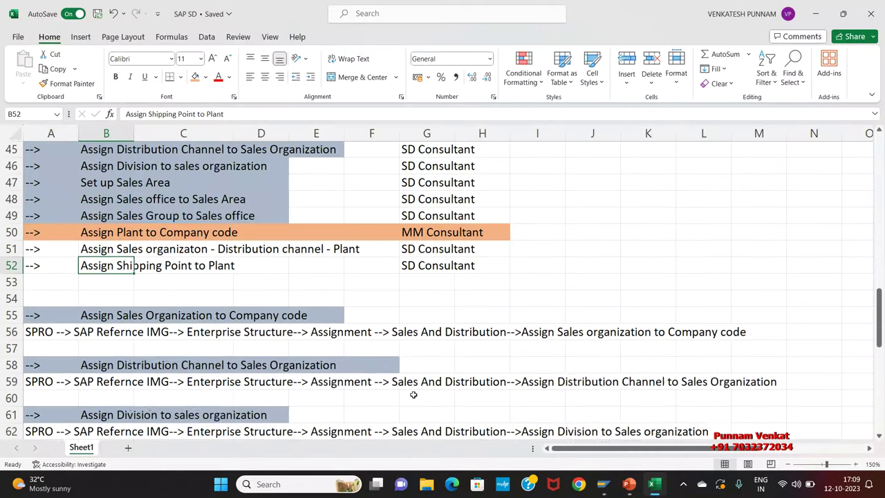
scroll(112, 336, "up", 1)
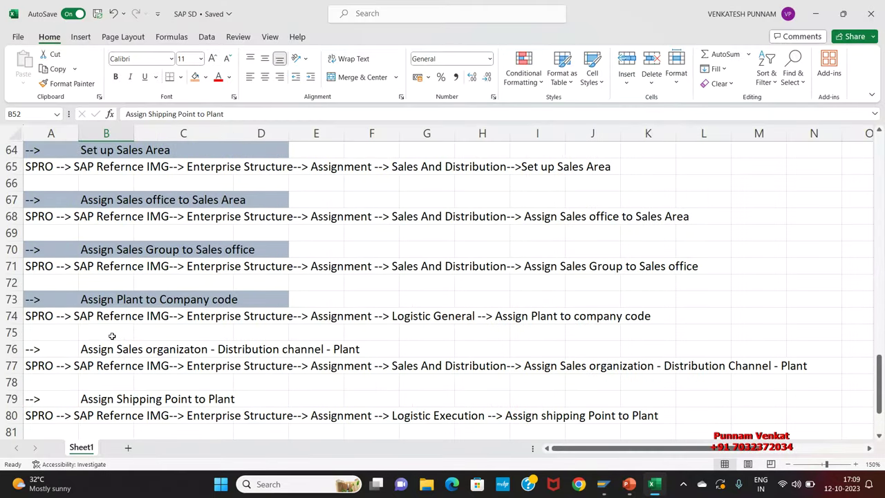
left_click(41, 329)
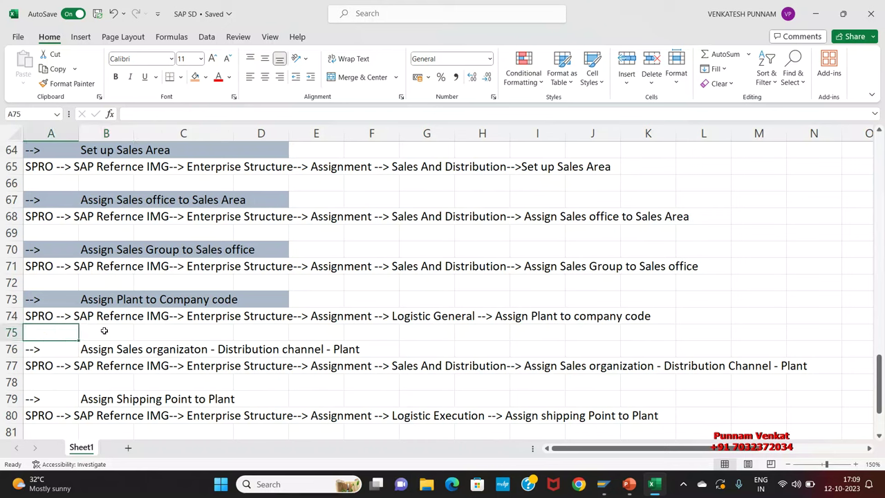
left_click(105, 330)
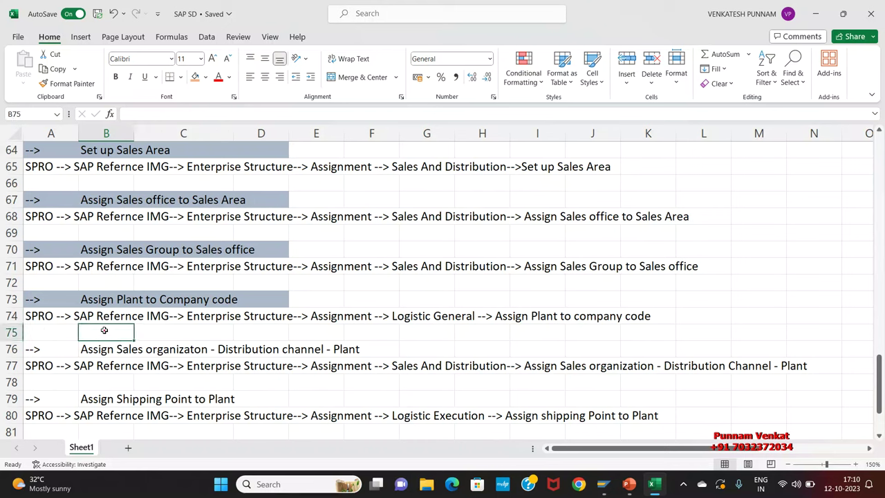
left_click(219, 332)
left_click(328, 322)
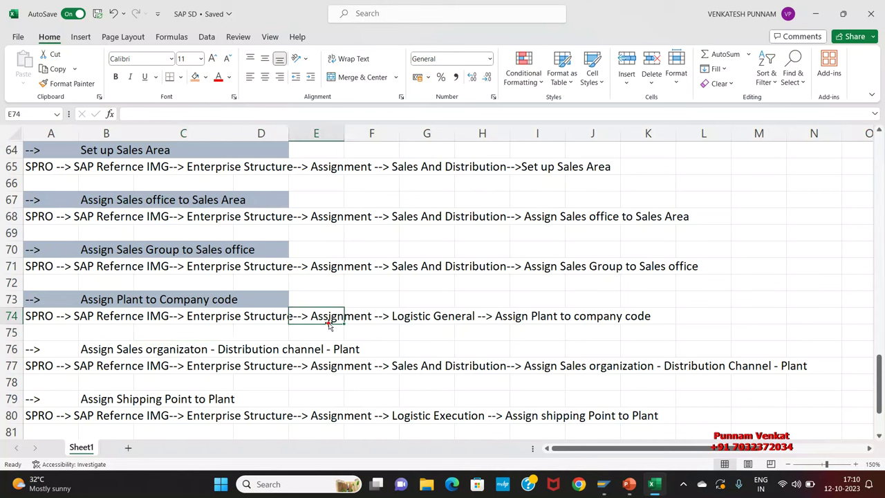
Switch to SAP, return to the SAP Easy Access screen and reopen the SAP Reference IMG through transaction SPRO
left_click(425, 330)
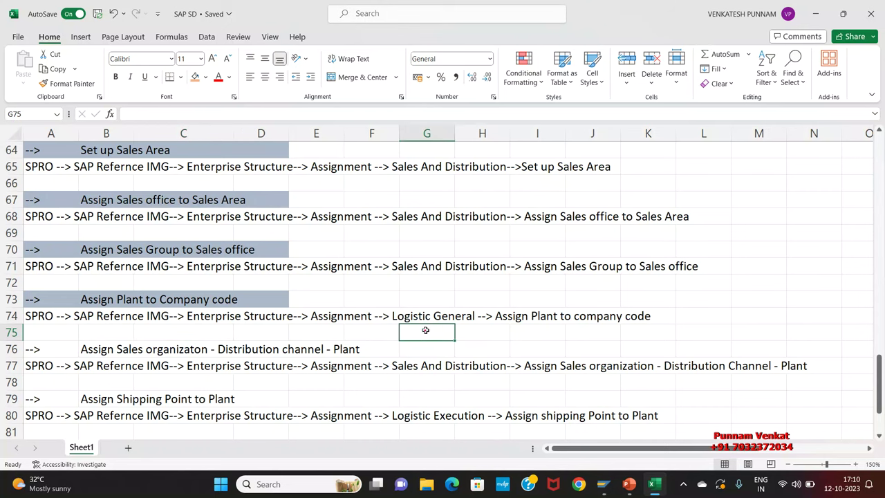
left_click(531, 333)
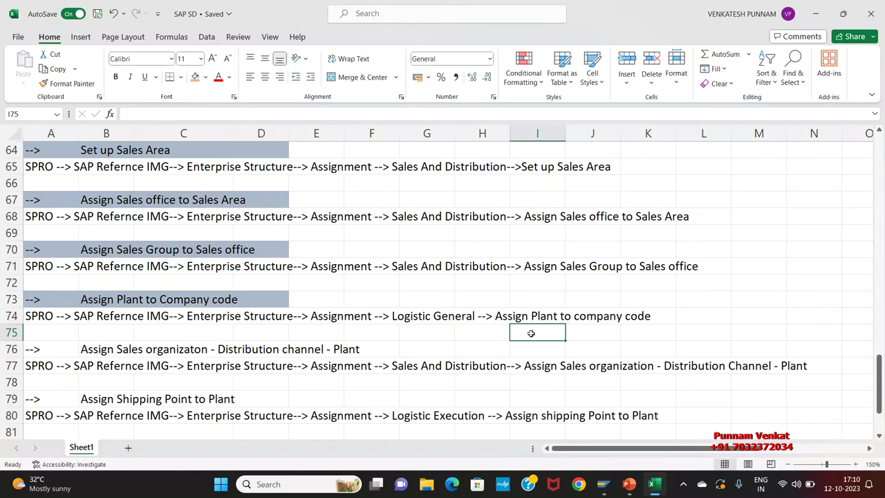
key("alt+Tab")
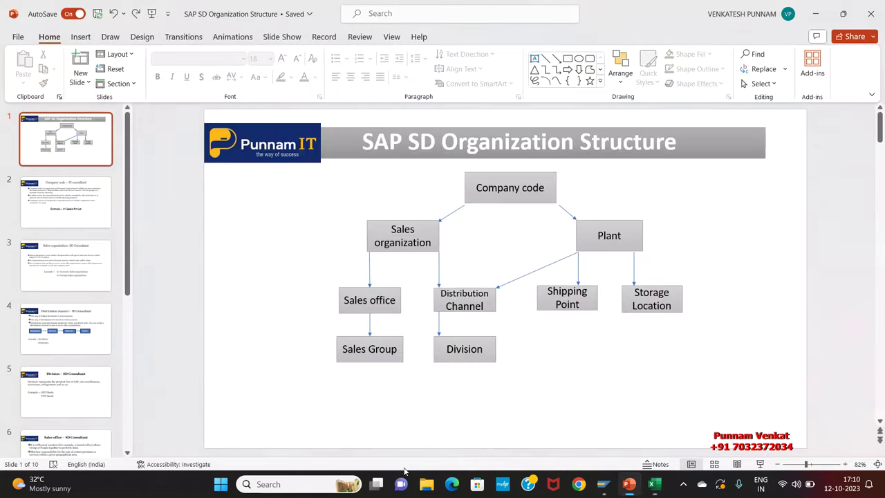
key("alt+Tab")
key("alt+Tab")
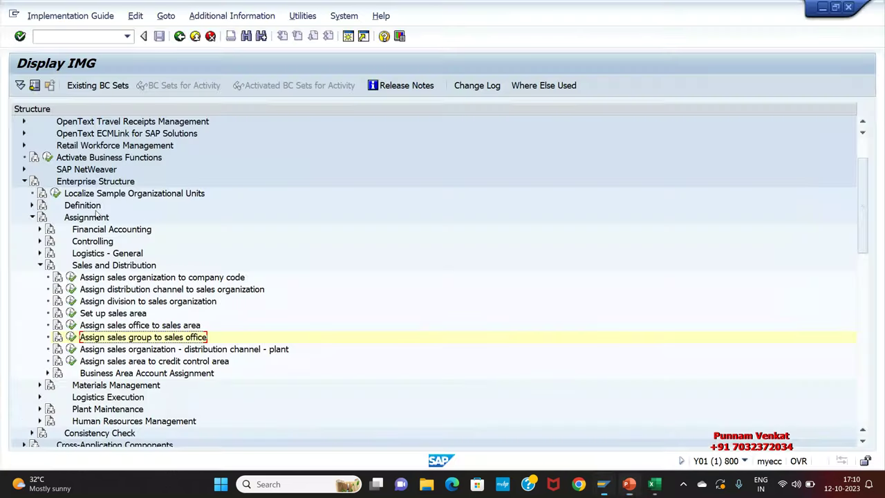
left_click(179, 36)
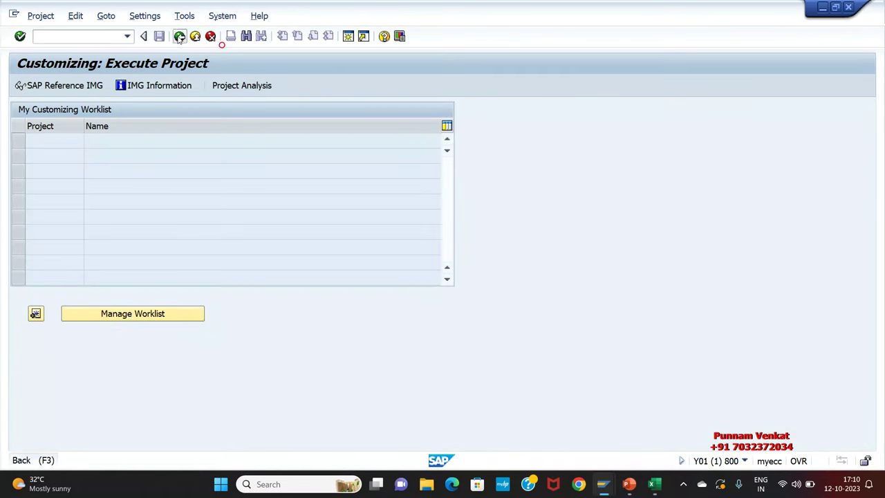
left_click(179, 36)
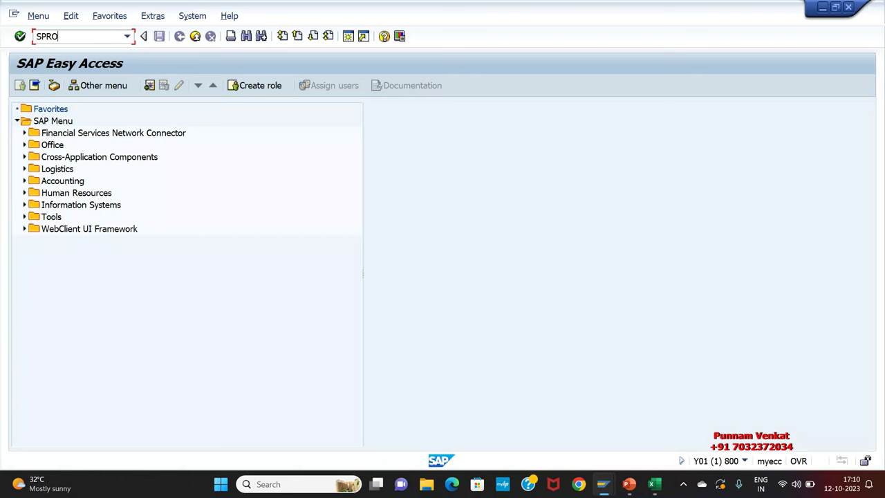
key("Return")
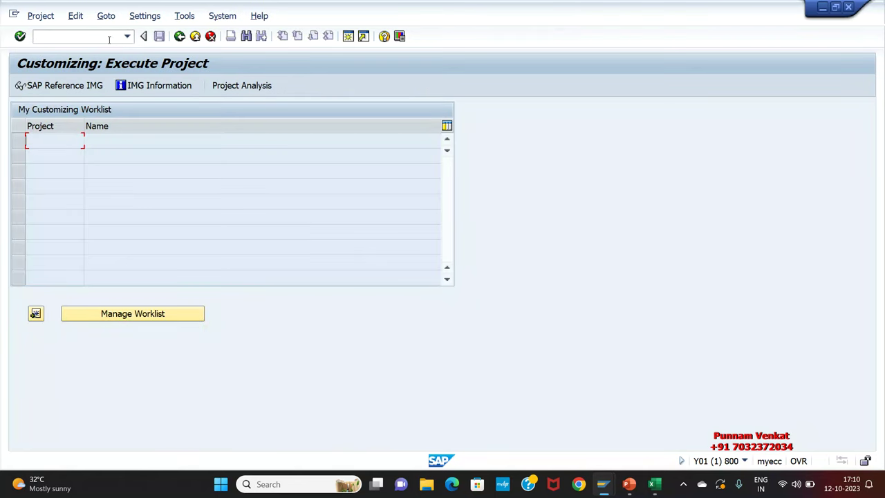
left_click(90, 85)
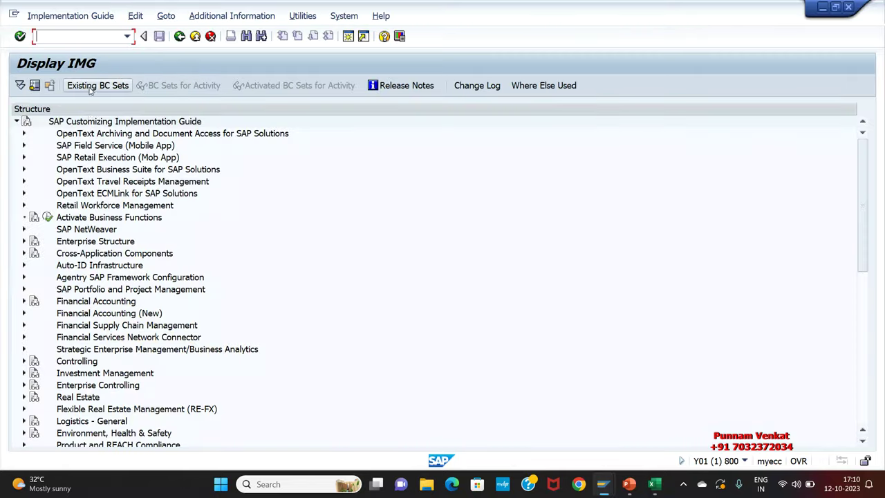
Expand the Enterprise Structure node in the IMG structure
left_click(86, 230)
key("Down")
key("Down")
key("Down")
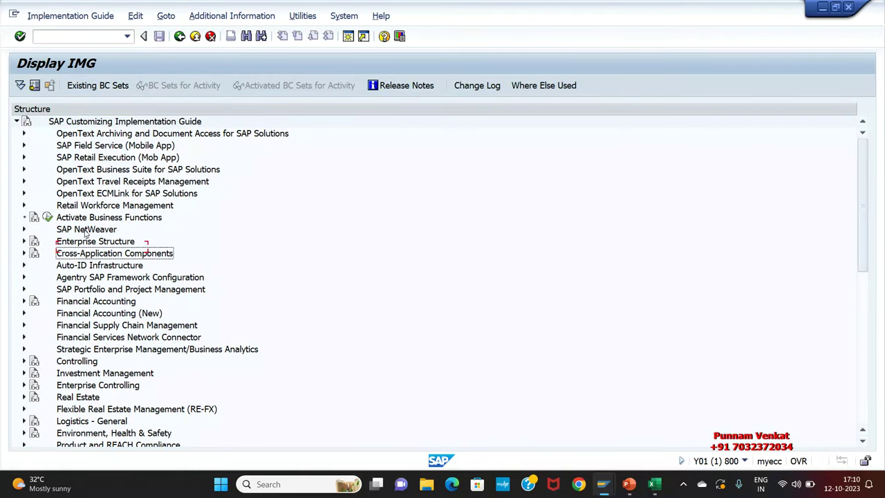
key("Up")
key("Up")
key("Right")
key("Down")
key("Down")
key("Right")
key("Down")
key("Down")
key("Down")
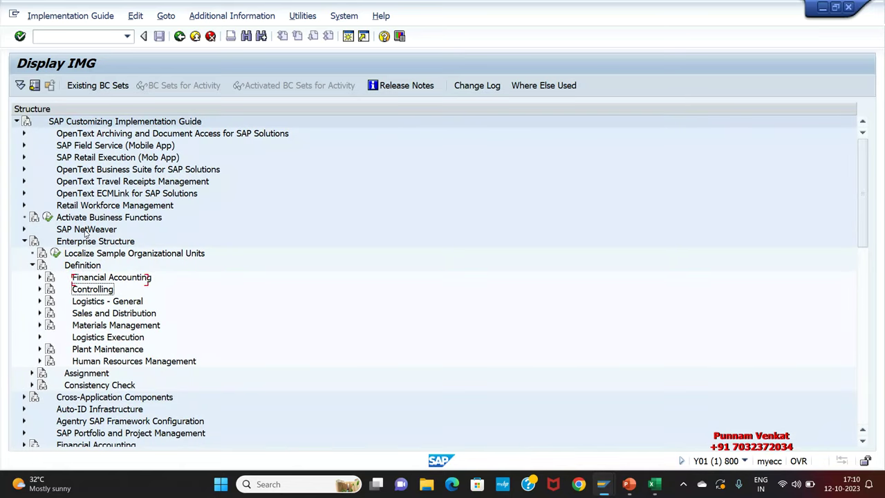
key("Right")
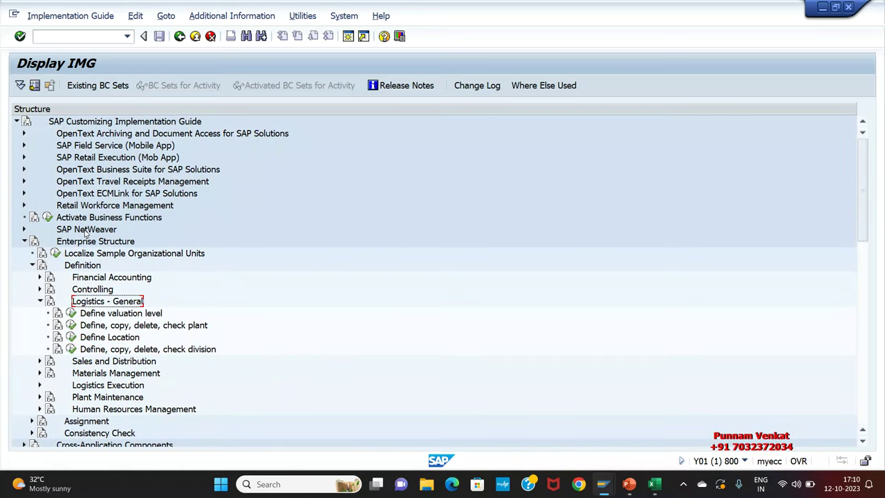
key("Up")
key("Up")
key("Up")
key("Left")
Expand Assignment and its Logistics - General node, and execute the "Assign plant to company code" activity
key("Down")
key("Right")
key("Down")
key("Down")
key("Down")
key("Right")
key("Down")
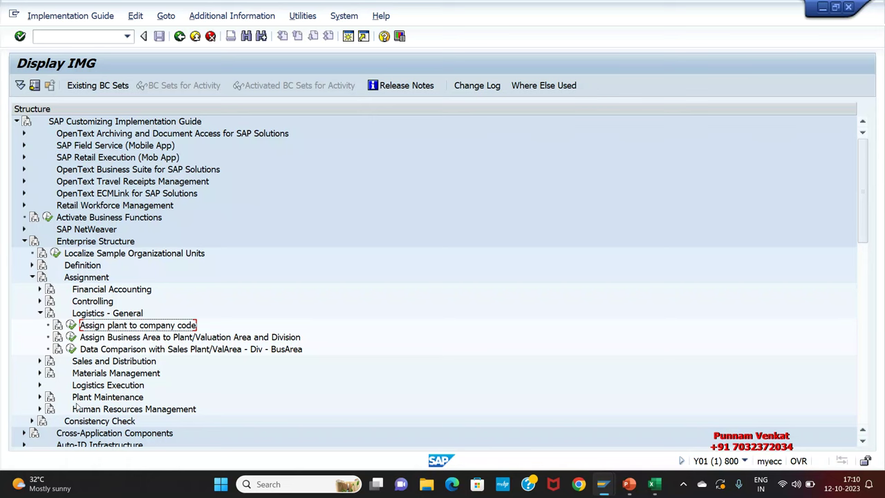
left_click(71, 325)
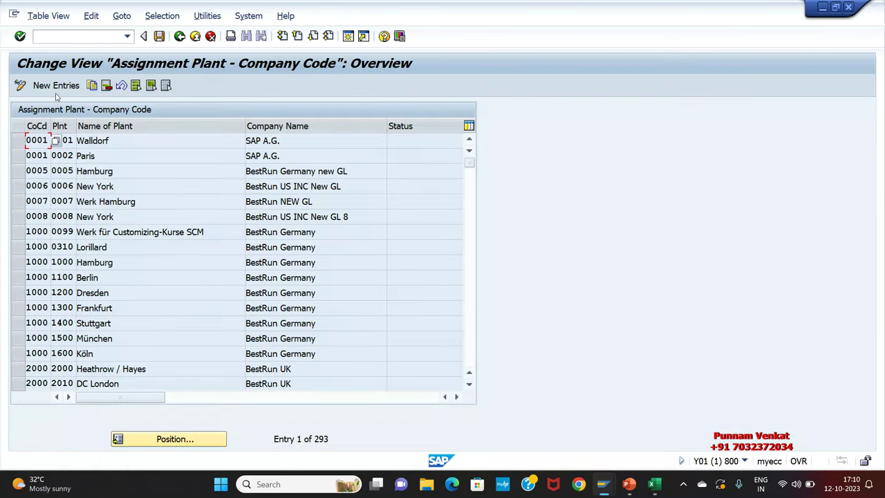
Start new entries in the plant assignment view and assign plant A1TP to company code A110
left_click(55, 85)
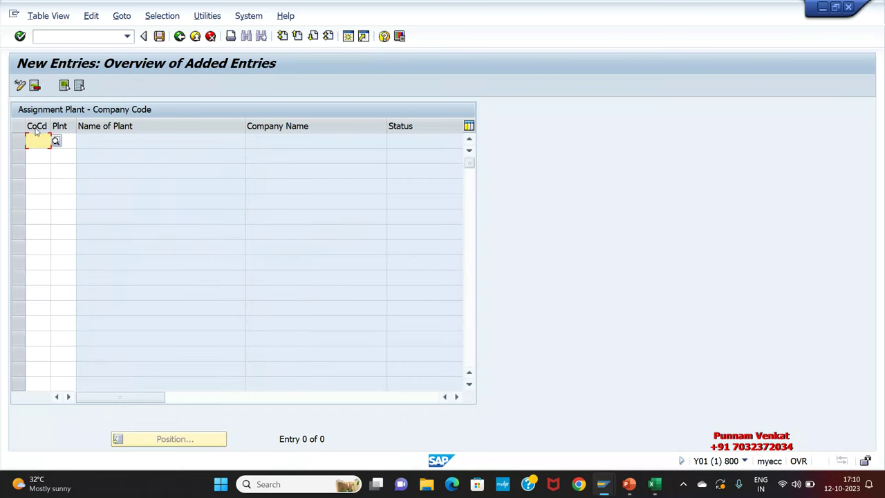
type("A")
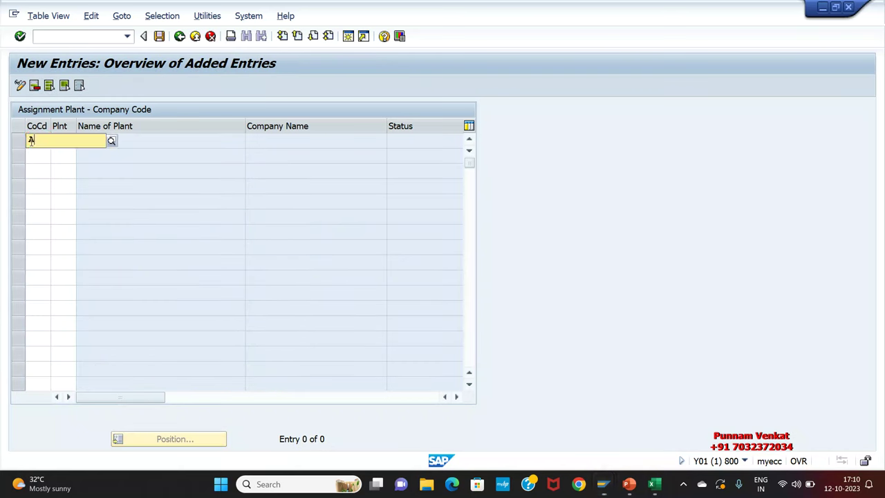
type("110")
key("Tab")
type("A")
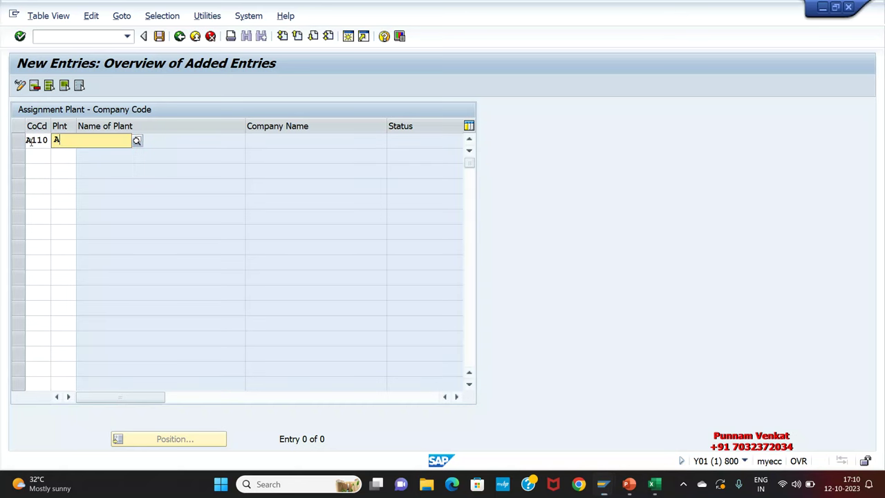
type("1")
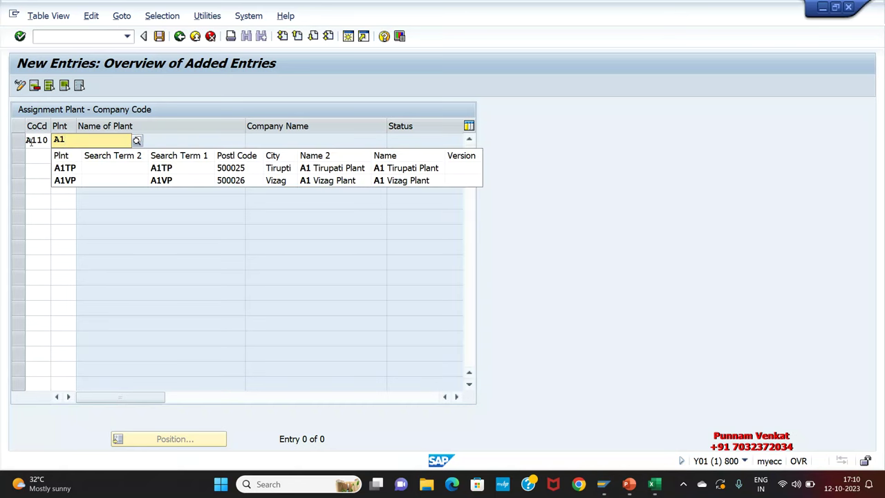
left_click(68, 167)
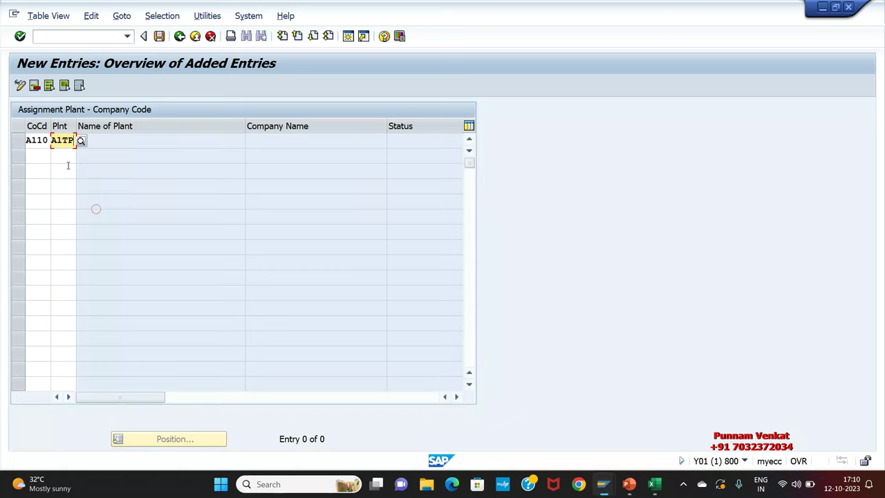
Add a second entry assigning plant A1VP to company code A110 and validate both rows
left_click(49, 154)
type("A110")
left_click(69, 183)
type("A1")
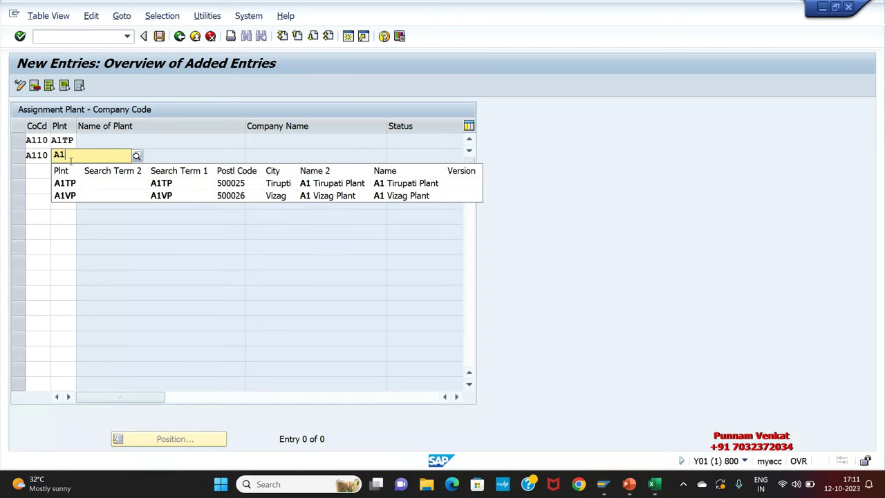
left_click(65, 196)
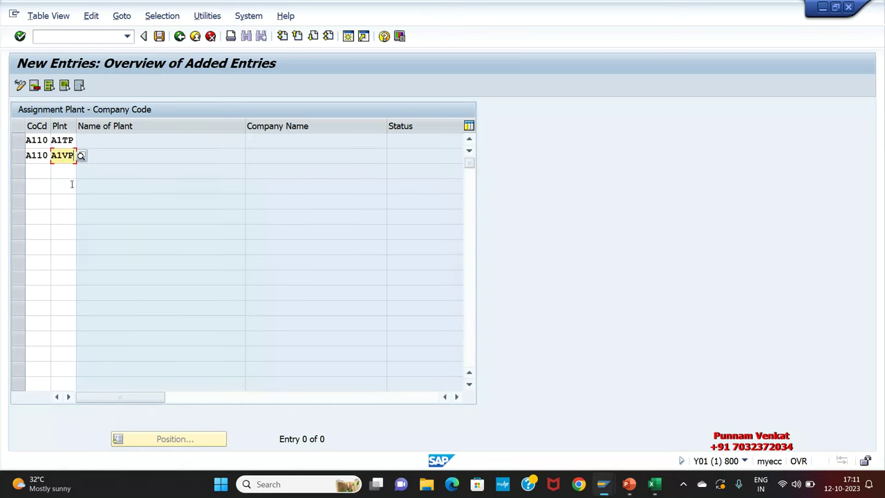
left_click(62, 140)
key("Return")
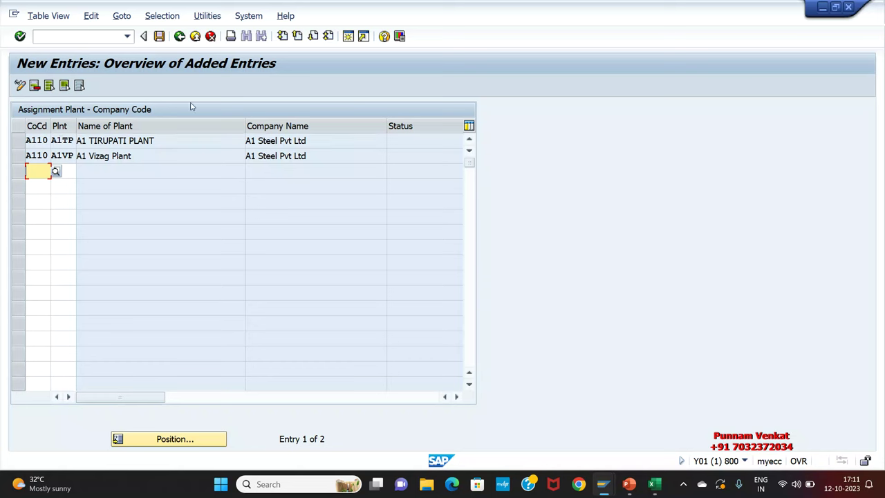
Save the two plant assignments under the "A1 IMP Project" customizing request and return to the IMG structure
left_click(159, 36)
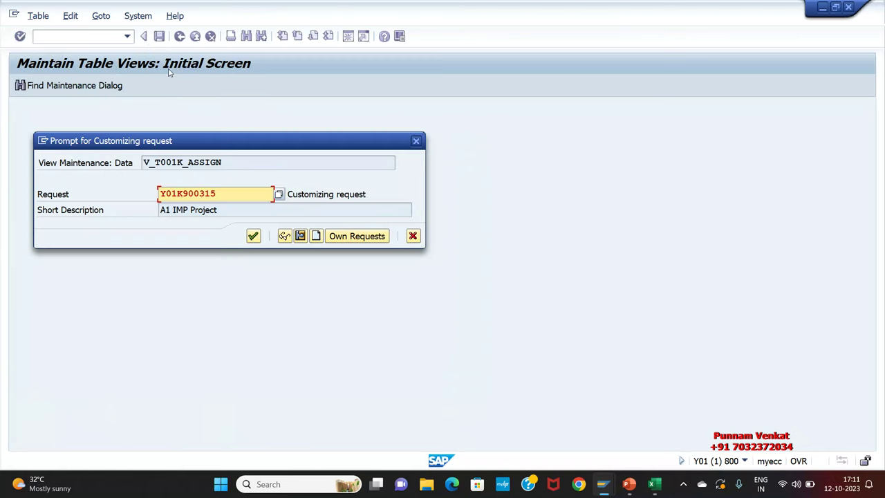
left_click(253, 235)
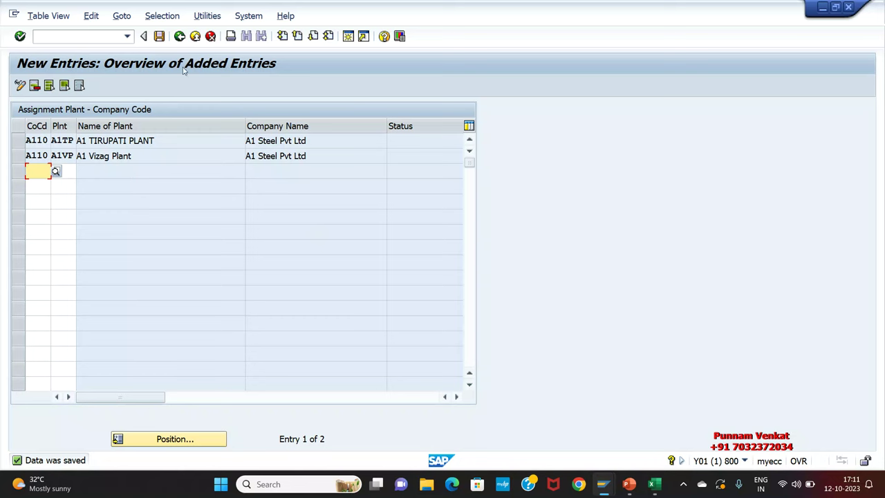
left_click(179, 36)
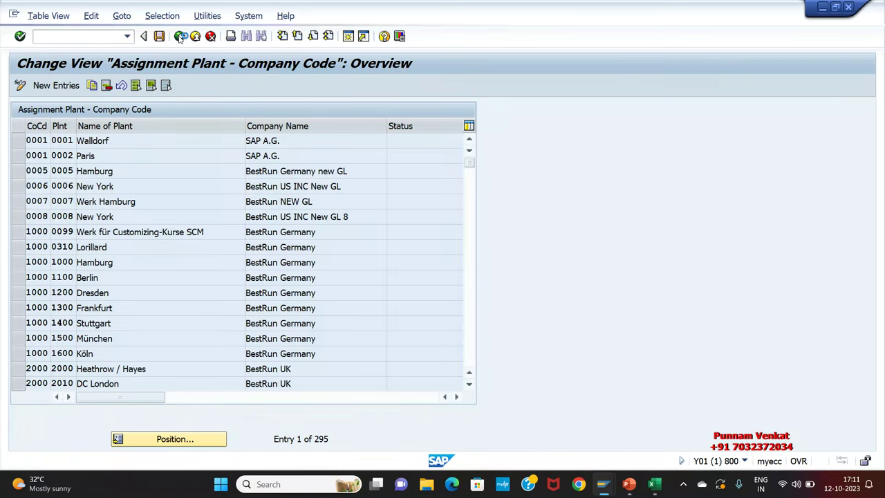
left_click(179, 36)
Switch to the Excel workbook and shade the sales organization - distribution channel - plant heading in A76:F76 blue-grey
key("alt+Tab")
key("alt+Tab")
key("alt+Tab")
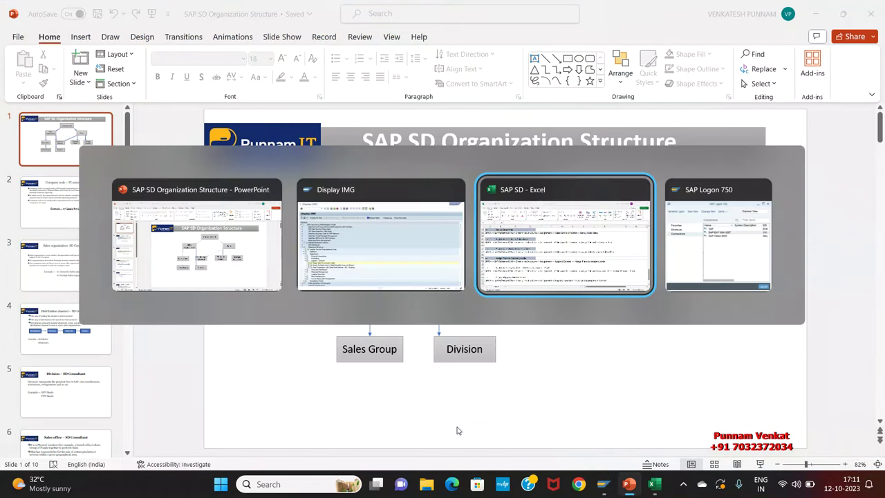
scroll(250, 391, "down", 2)
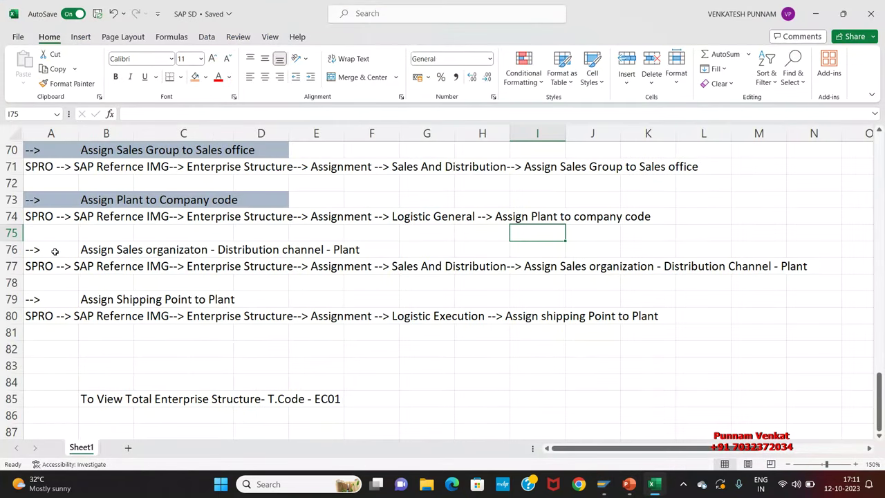
left_click_drag(43, 247, 398, 251)
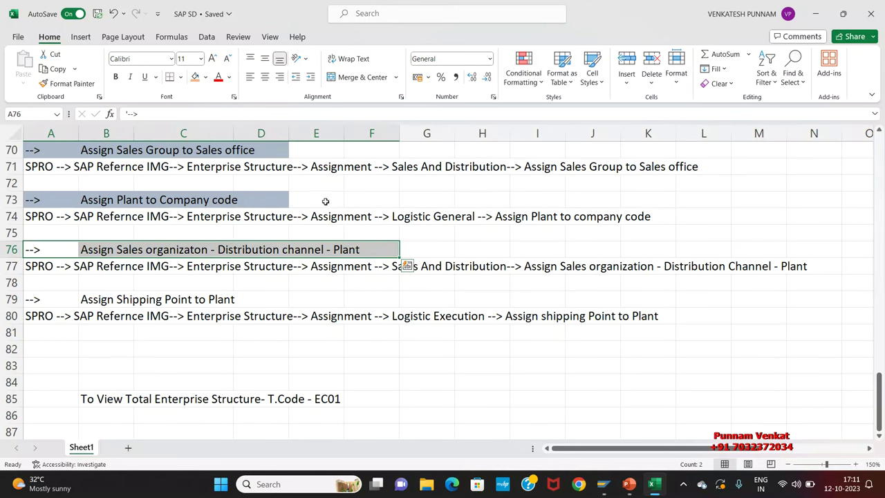
left_click(205, 77)
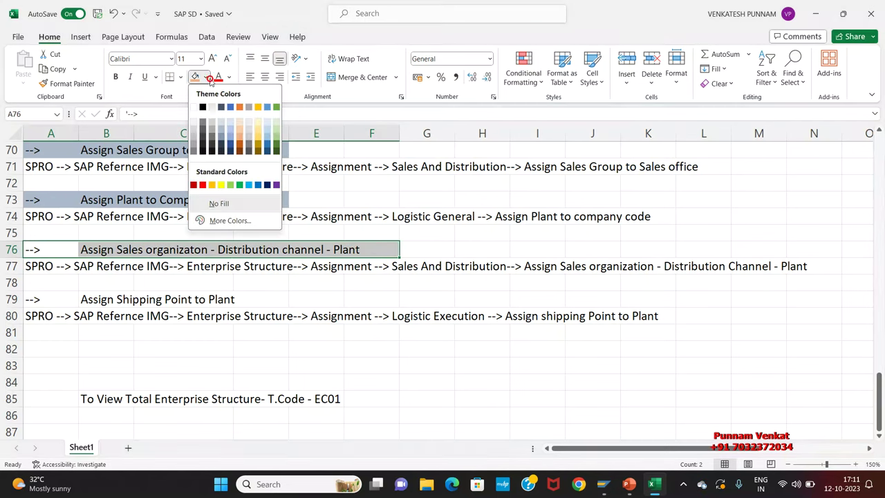
left_click(225, 135)
left_click(237, 229)
Compare the Sales organization, Distribution Channel and Plant links in the PowerPoint diagram with the row 76 heading in Excel
key("alt+Tab")
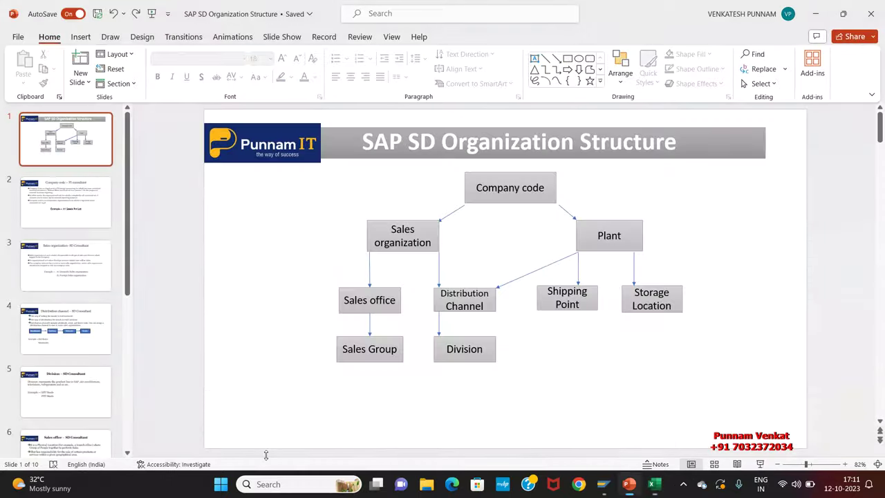
left_click(494, 192)
key("alt+Tab")
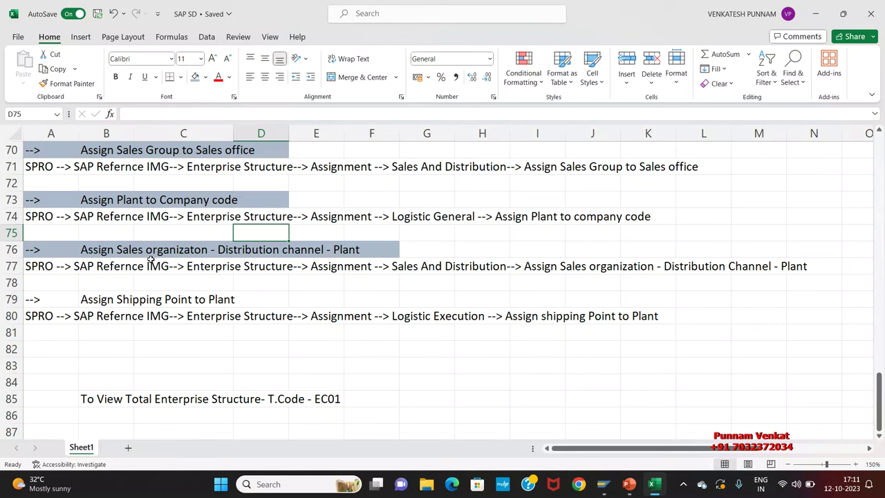
left_click(347, 252)
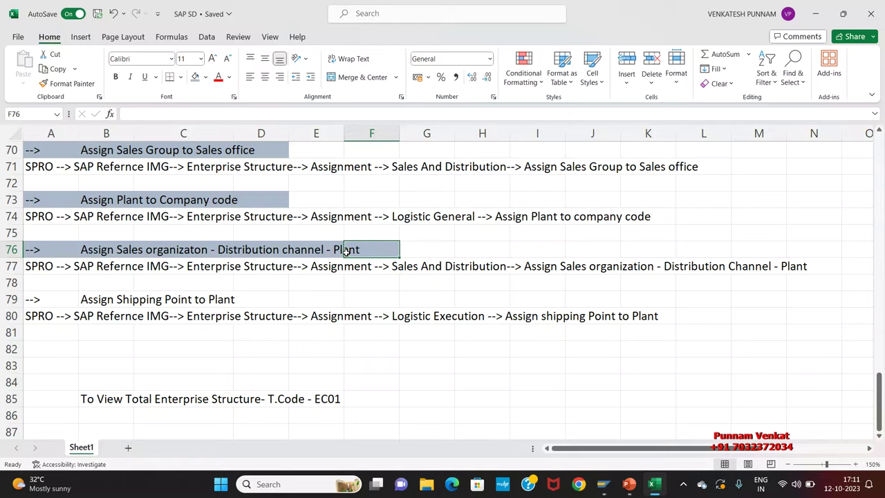
key("alt+Tab")
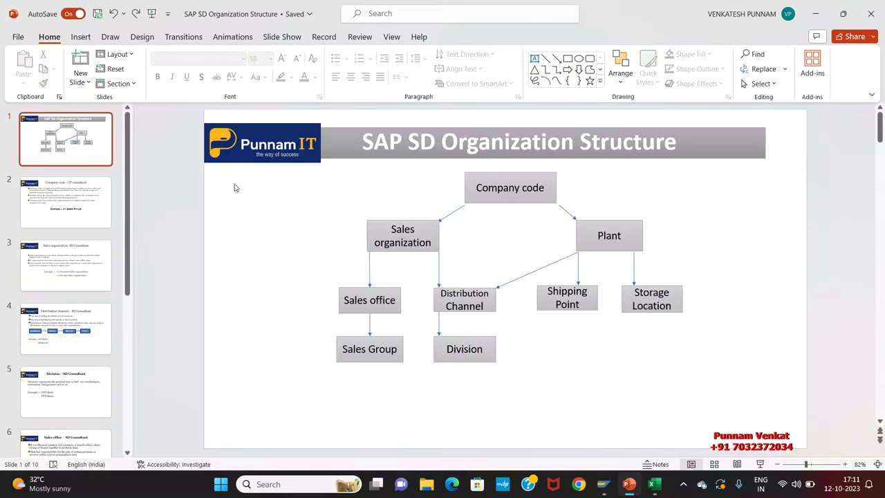
left_click(80, 37)
left_click(190, 69)
left_click(208, 116)
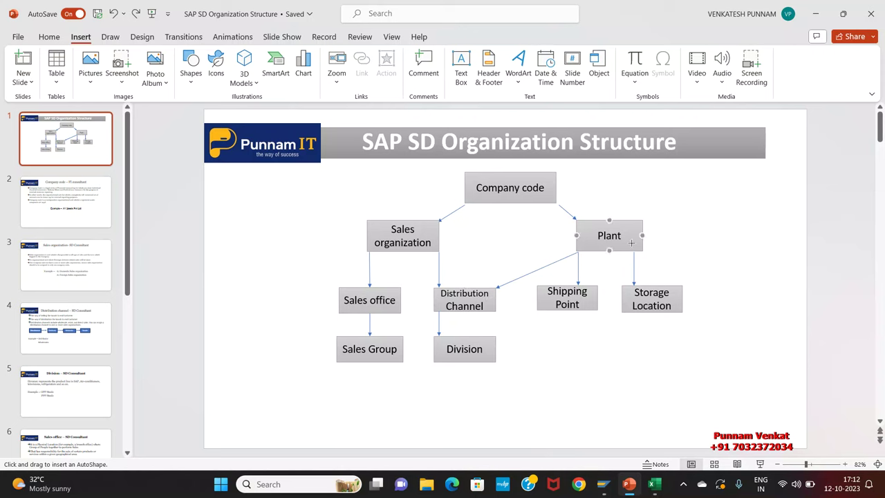
key("alt+Tab")
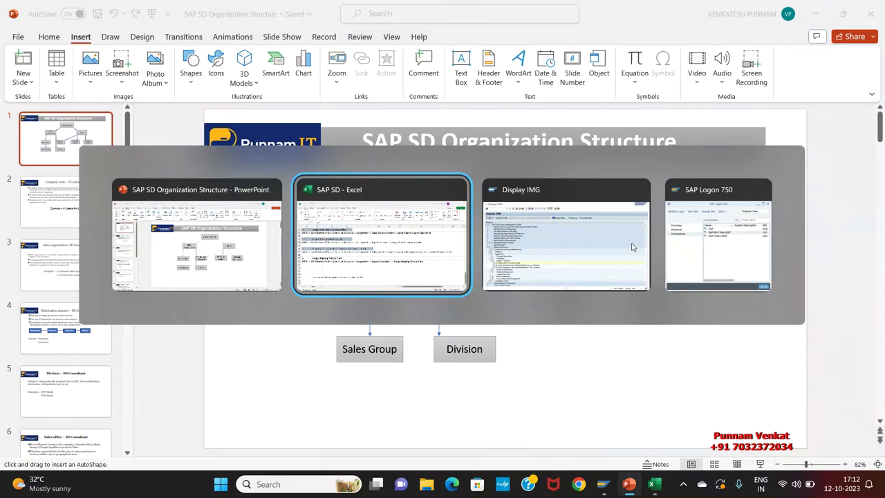
left_click(302, 328)
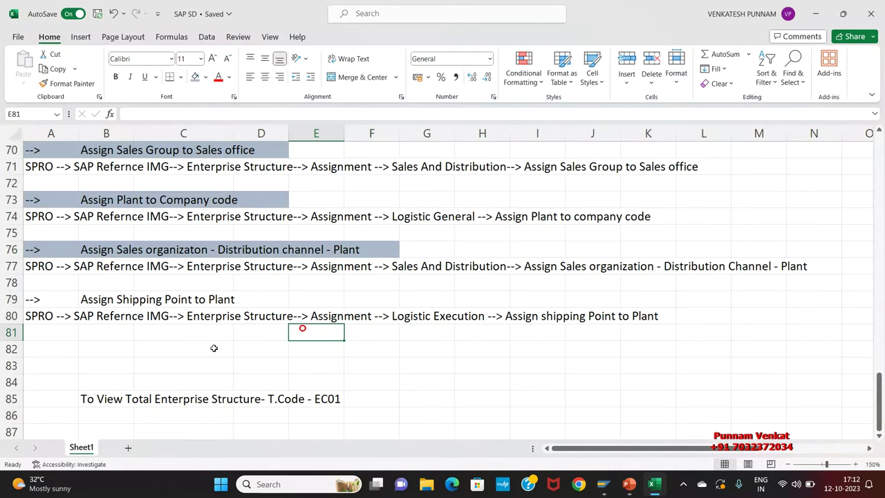
Examine the row 77 IMG path in the workbook for assigning sales organization - distribution channel - plant
left_click(54, 279)
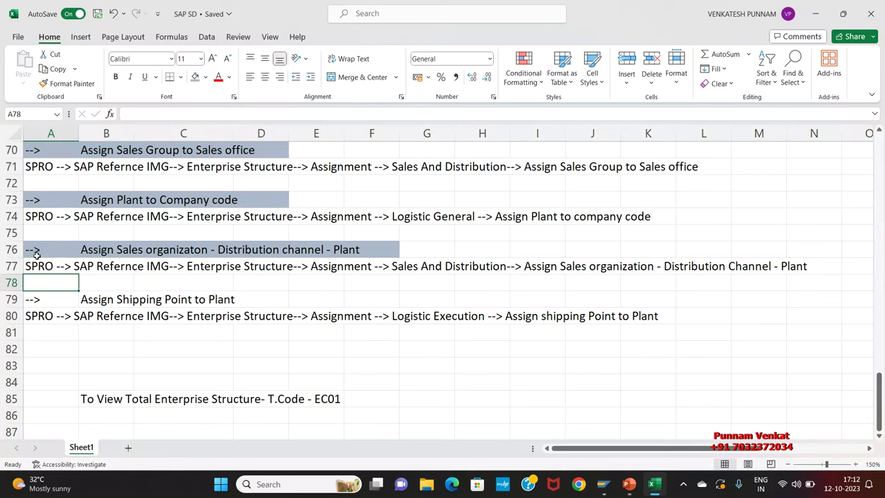
left_click(114, 280)
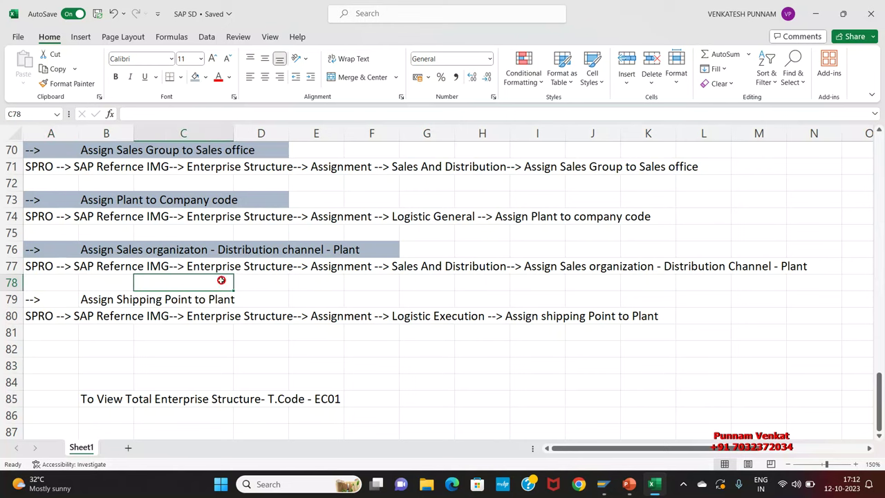
left_click(335, 282)
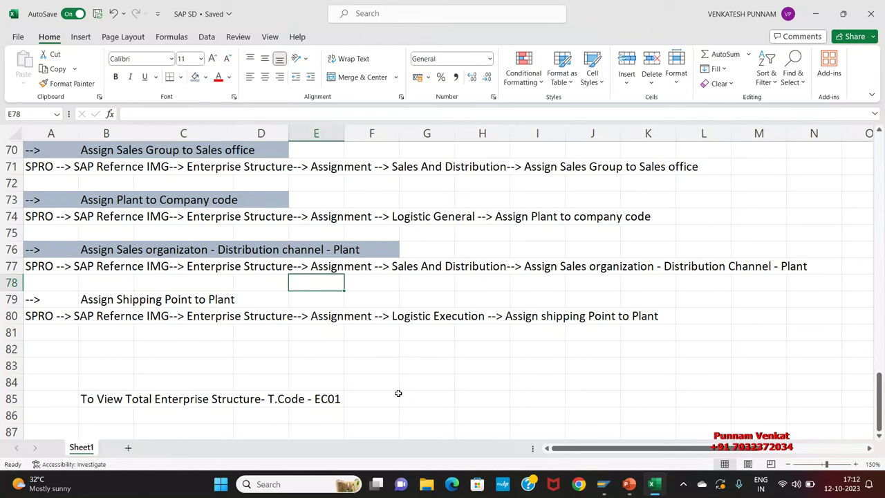
left_click(427, 282)
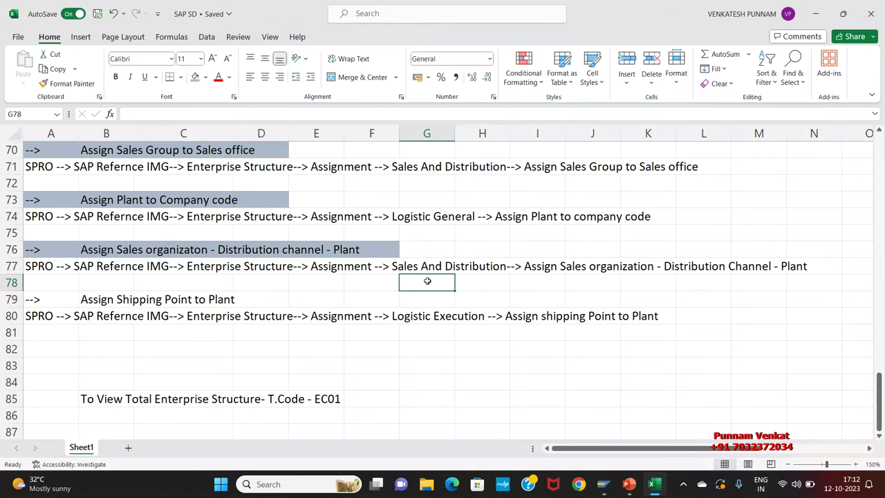
left_click(548, 282)
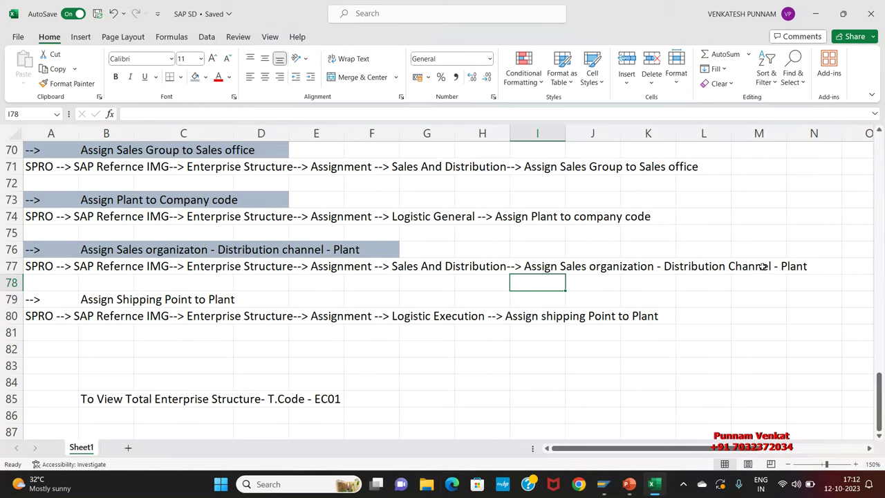
left_click_drag(531, 264, 787, 256)
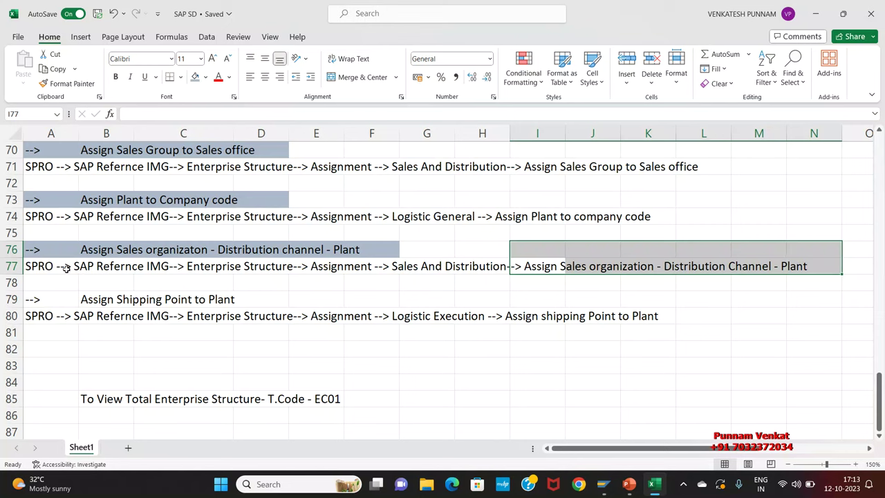
left_click(35, 282)
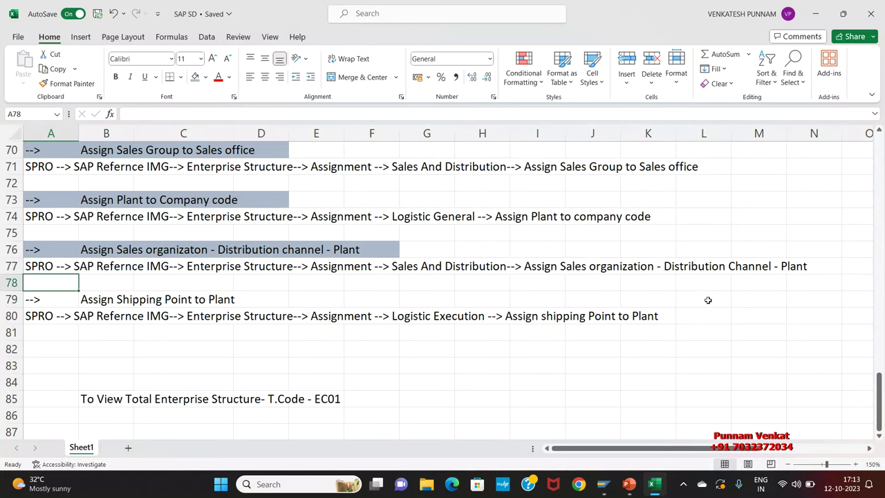
left_click(725, 283)
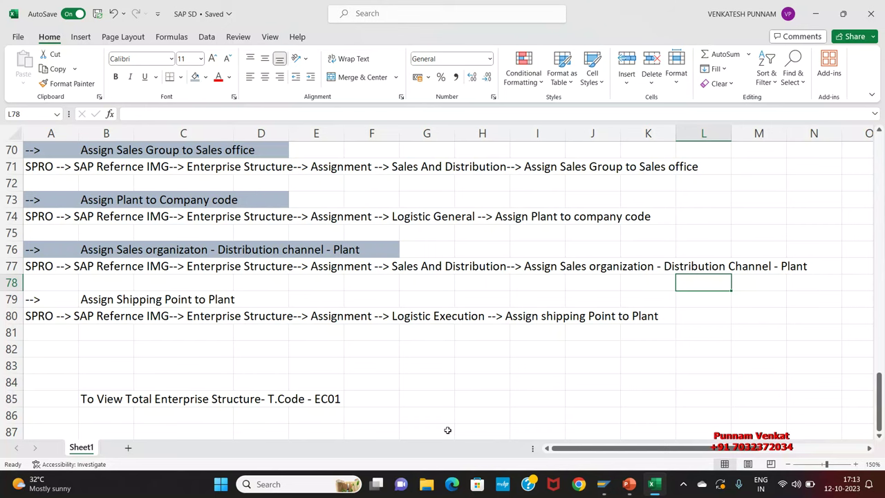
Switch to SAP, return to the Easy Access screen and reopen the SAP Reference IMG with transaction SPRO
key("alt+Tab")
key("alt+Tab")
key("alt+Tab")
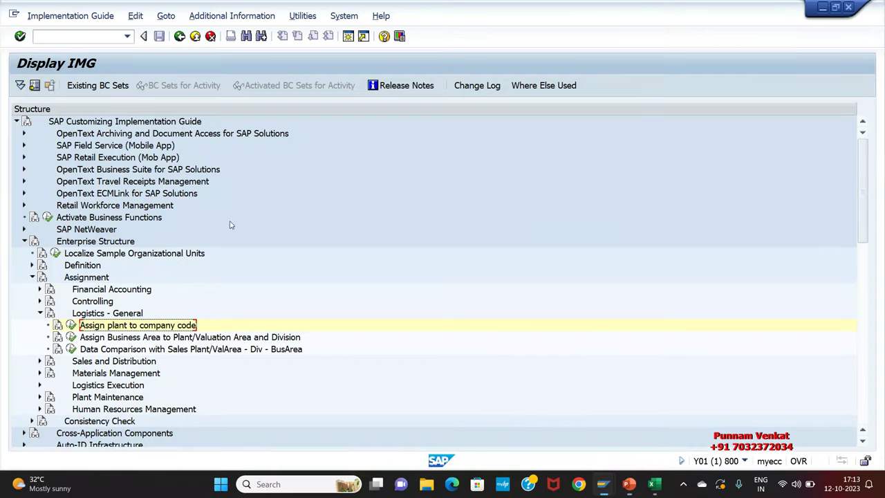
left_click(179, 36)
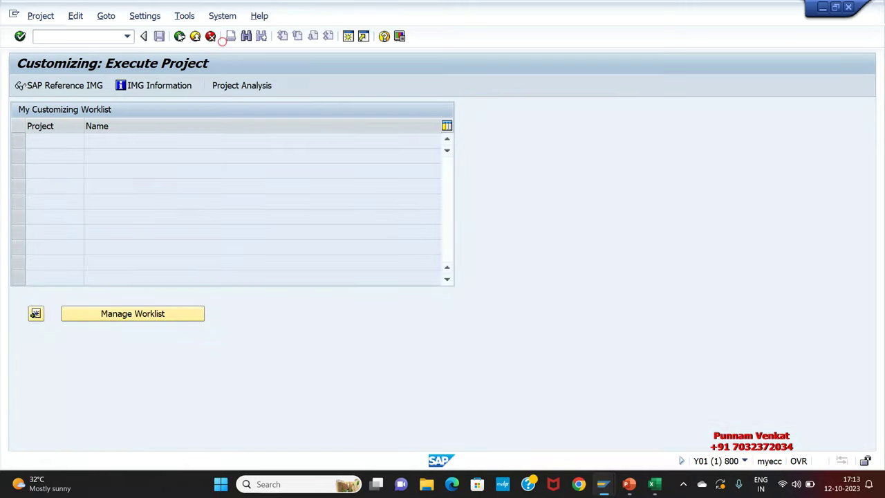
left_click(210, 36)
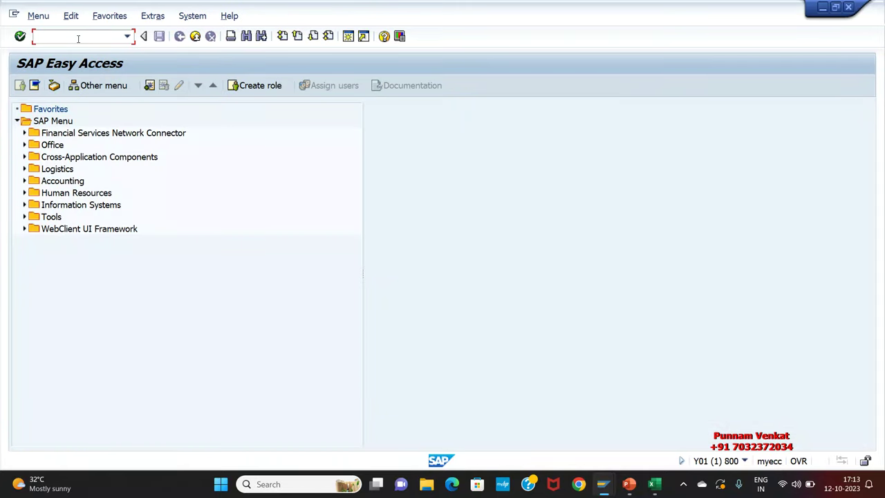
type("SPRO")
key("Return")
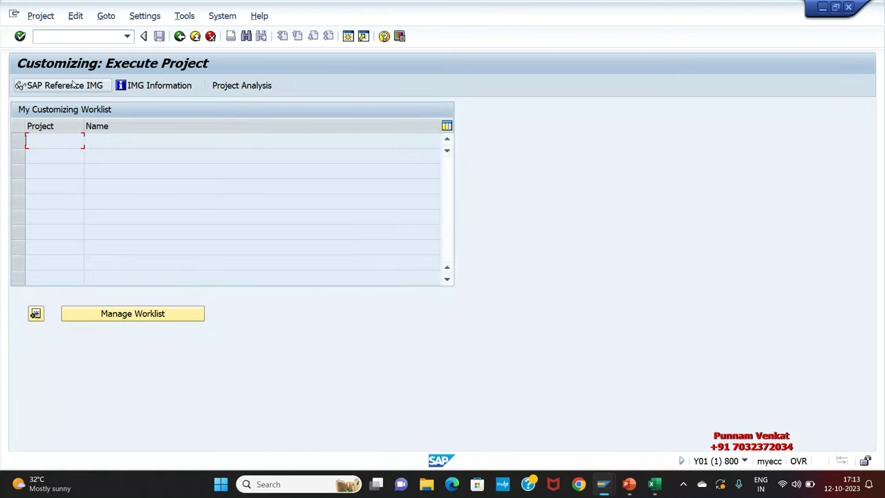
left_click(70, 85)
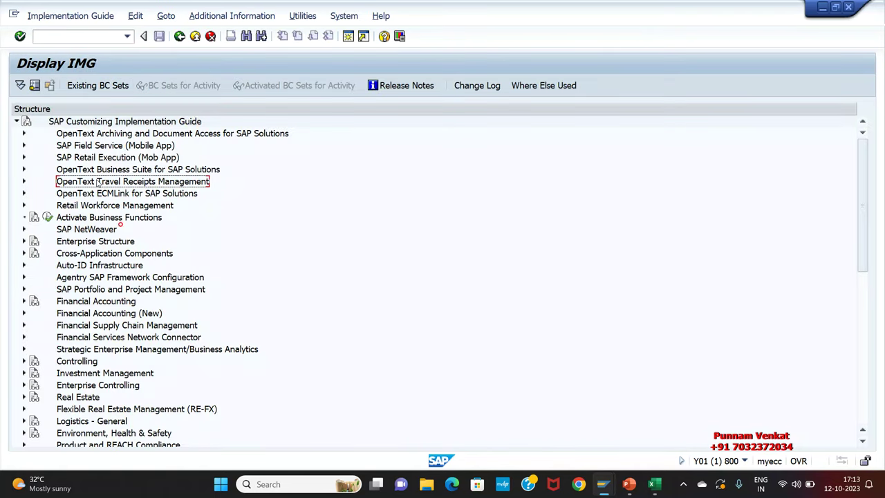
Expand Enterprise Structure and its Assignment node in the IMG structure
key("Down")
key("Down")
key("Down")
key("Down")
key("Down")
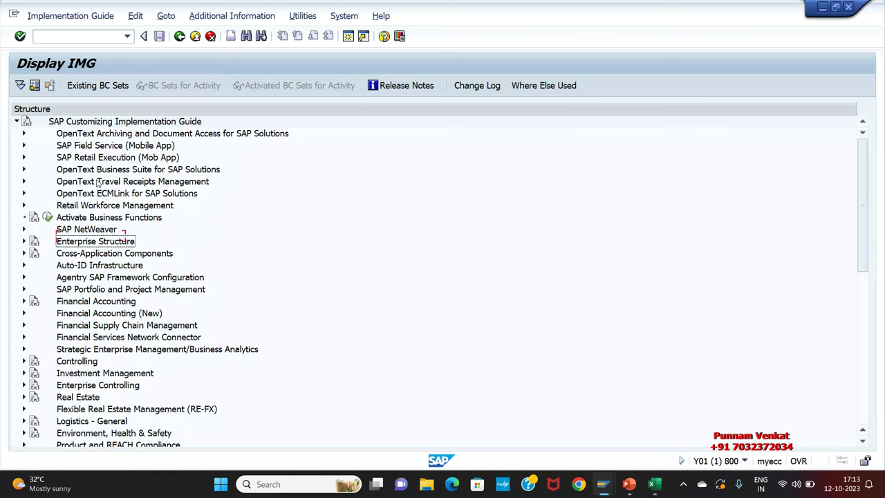
key("Right")
key("Down")
key("Down")
key("Down")
key("Right")
key("Down")
key("Down")
key("Down")
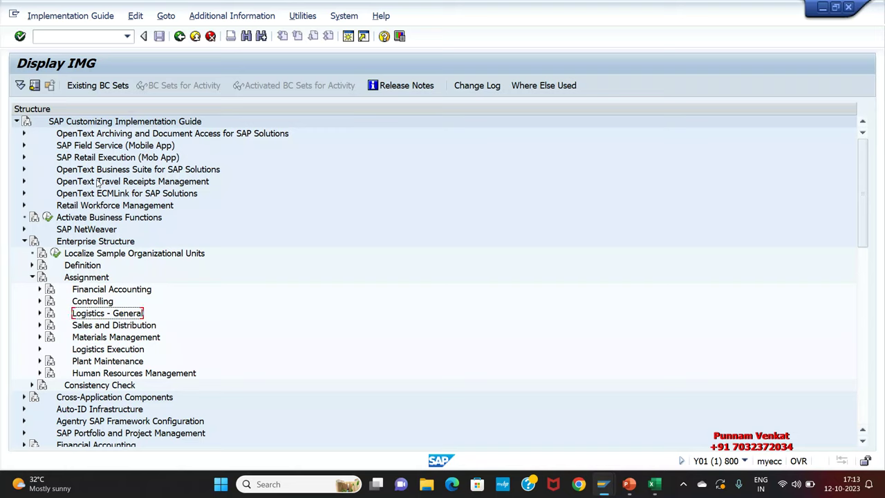
Under Assignment > Sales and Distribution, open the activity "Assign sales organization - distribution channel - plant"
key("Down")
key("Right")
key("Down")
key("Down")
key("Down")
key("Down")
key("Down")
key("Down")
key("Down")
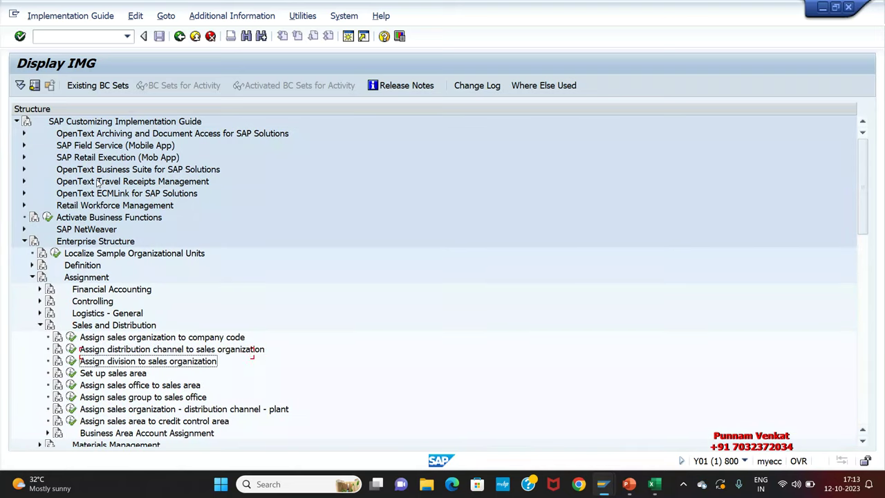
scroll(117, 369, "down", 3)
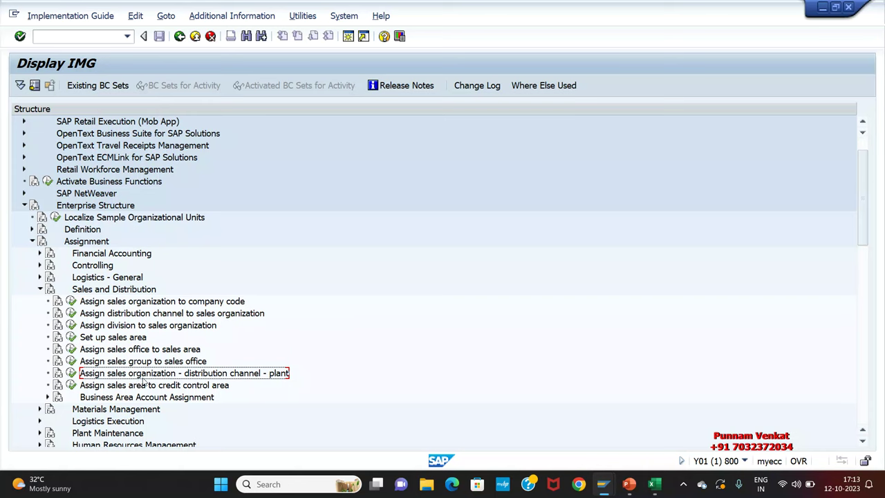
left_click(72, 372)
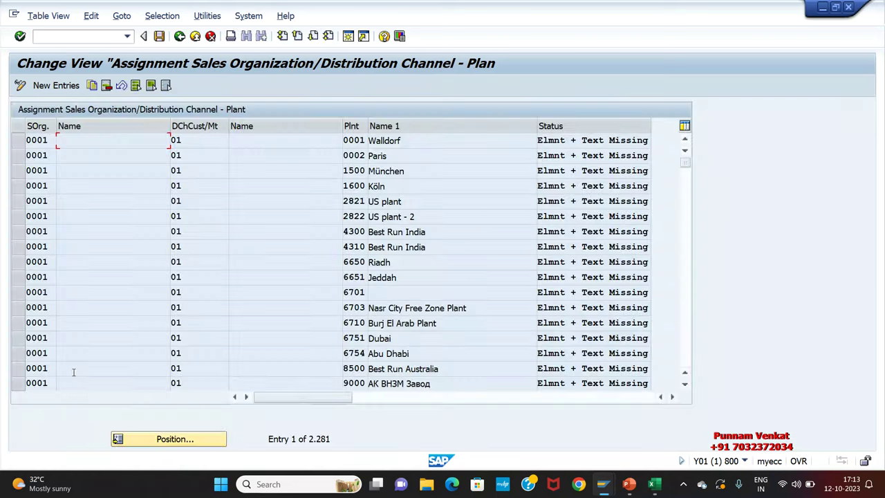
Create a new entry assigning sales organization A1DS and distribution channel AD to plant A1TP
left_click(75, 89)
type("A1")
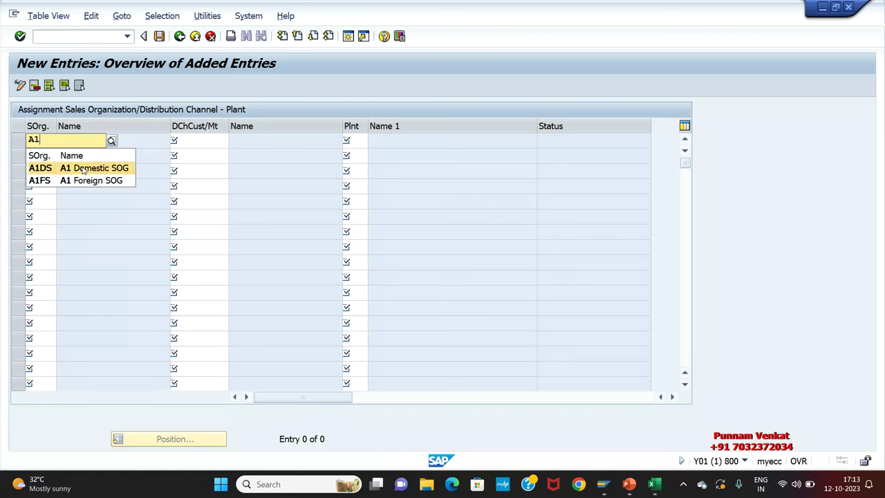
left_click(42, 168)
key("Tab")
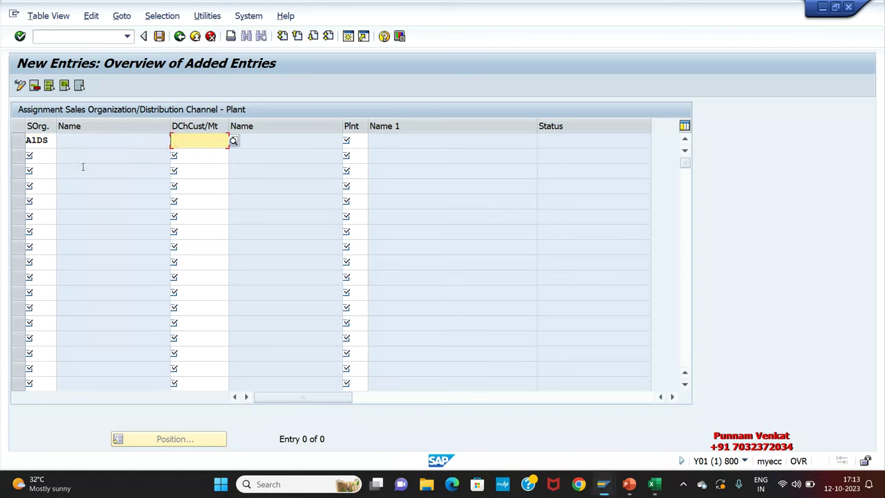
type("A")
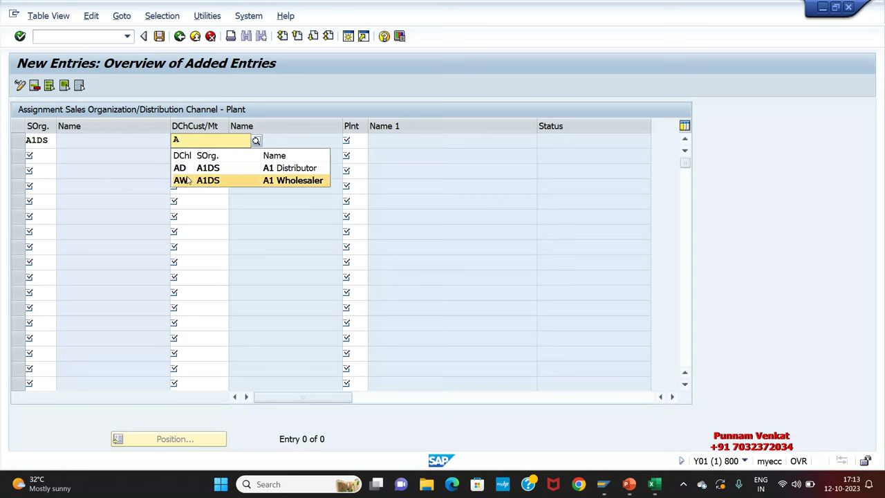
left_click(191, 168)
key("Tab")
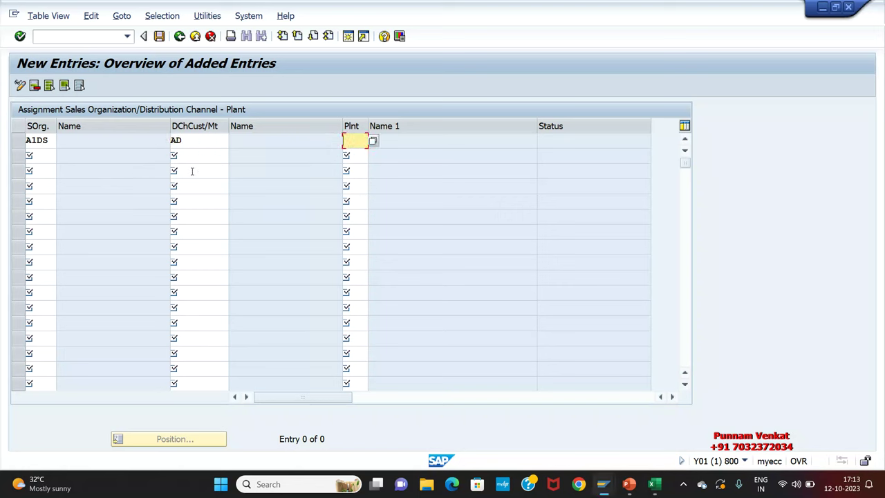
type("A1TP")
key("Tab")
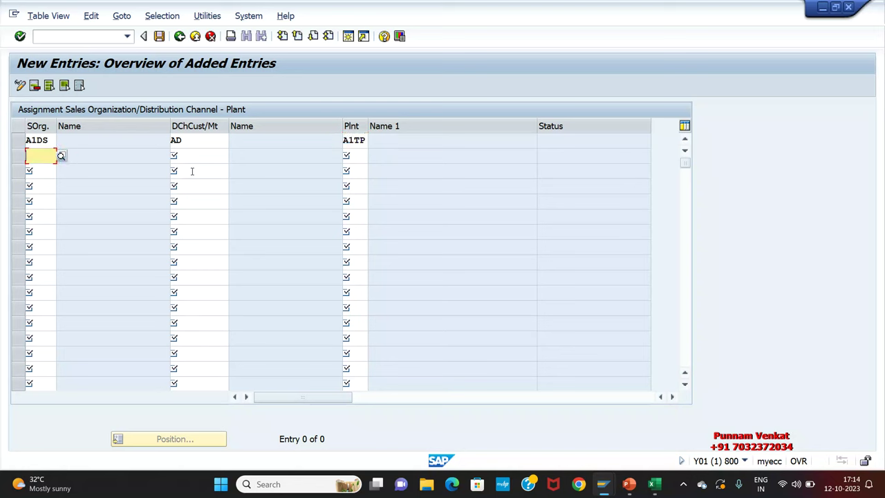
Add a second entry with sales organization A1DS, distribution channel AD and plant A1VP
type("A1")
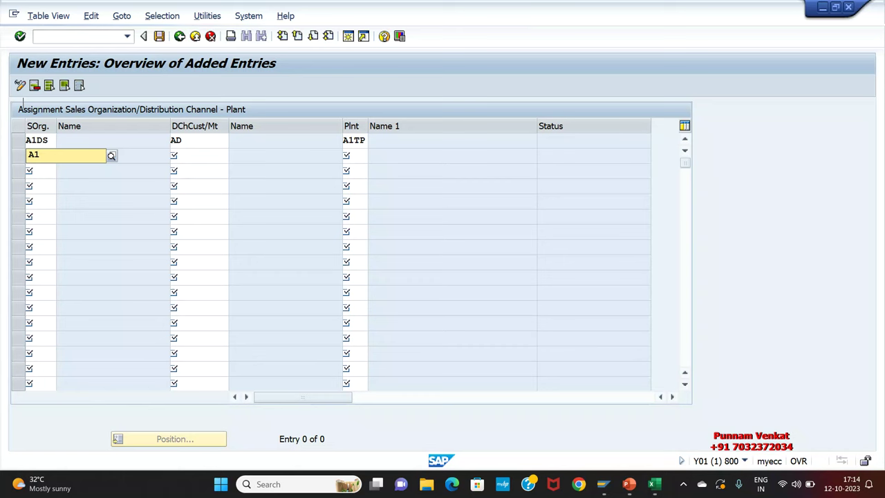
type("DS")
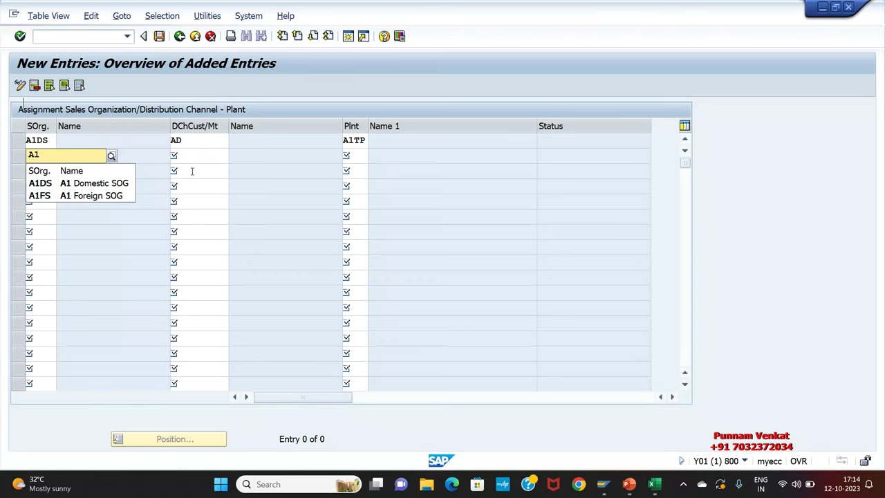
key("Tab")
type("AD")
key("Tab")
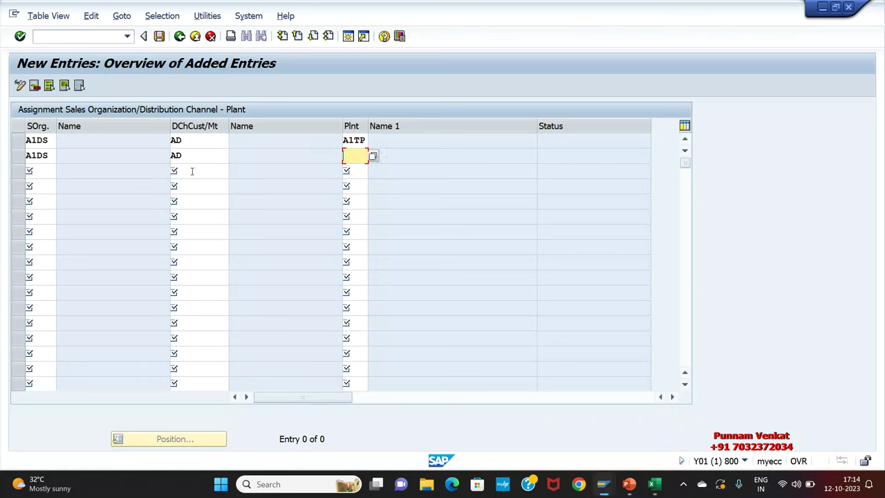
type("A1VP")
key("Tab")
Add a third entry with sales organization A1DS, distribution channel AW and plant A1TP
type("A")
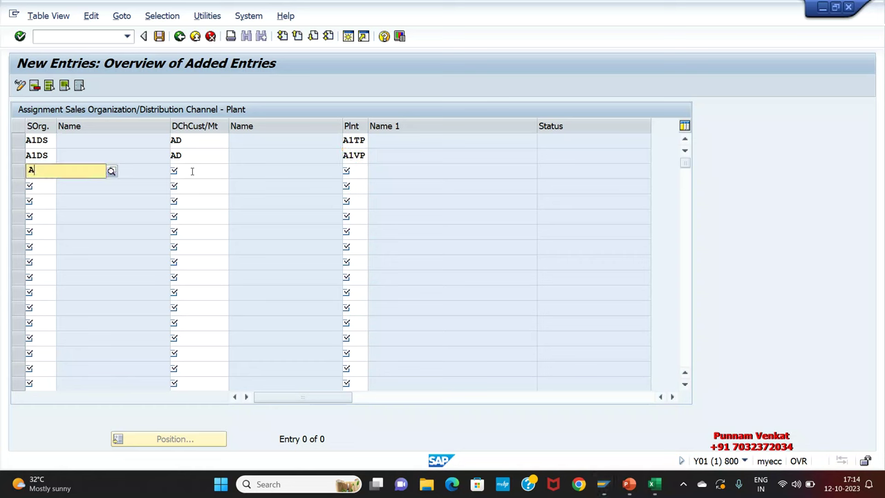
type("1DS")
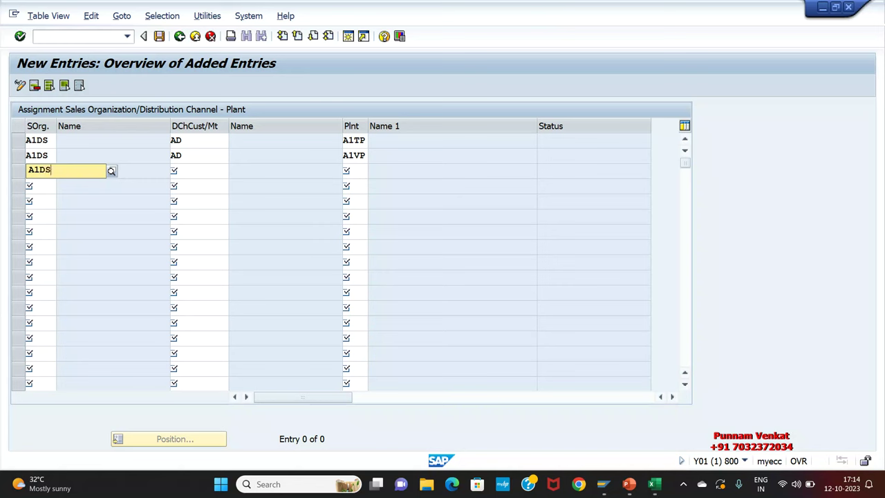
left_click(192, 172)
type("A")
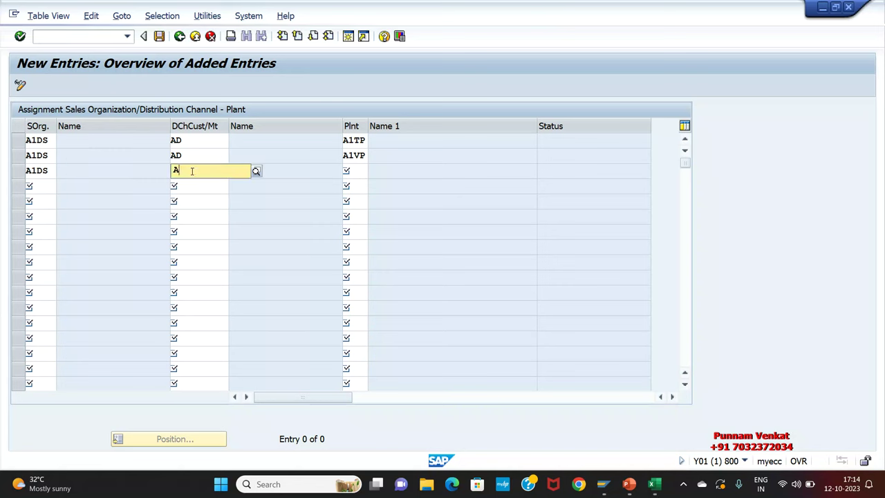
type("W")
key("Tab")
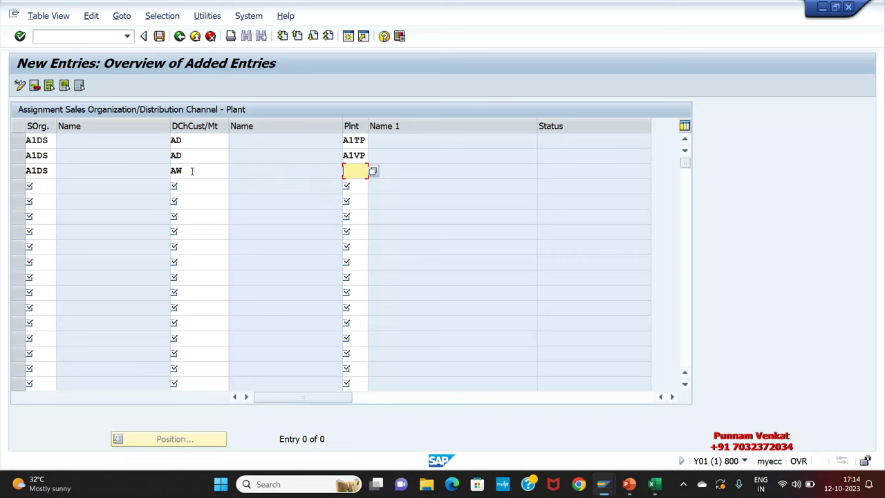
type("A1V")
type("T")
key("BackSpace")
key("BackSpace")
type("TP")
key("Return")
Add a fourth entry with sales organization A1DS, distribution channel AW and plant A1VP, and validate all the rows
type("A1")
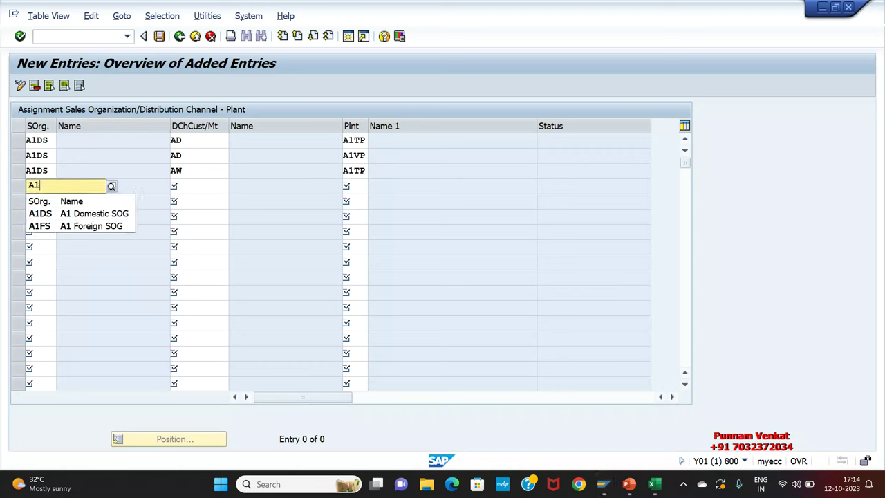
type("DS")
left_click(228, 186)
type("A")
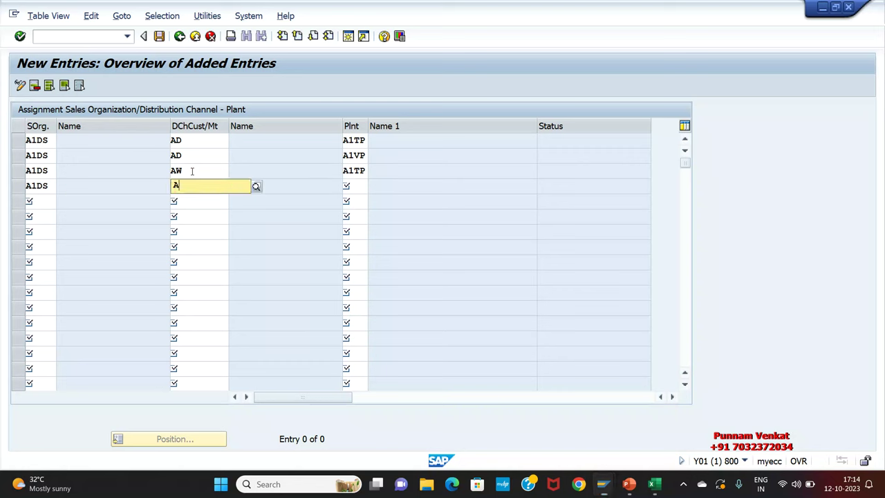
type("W")
key("Tab")
type("A1VP")
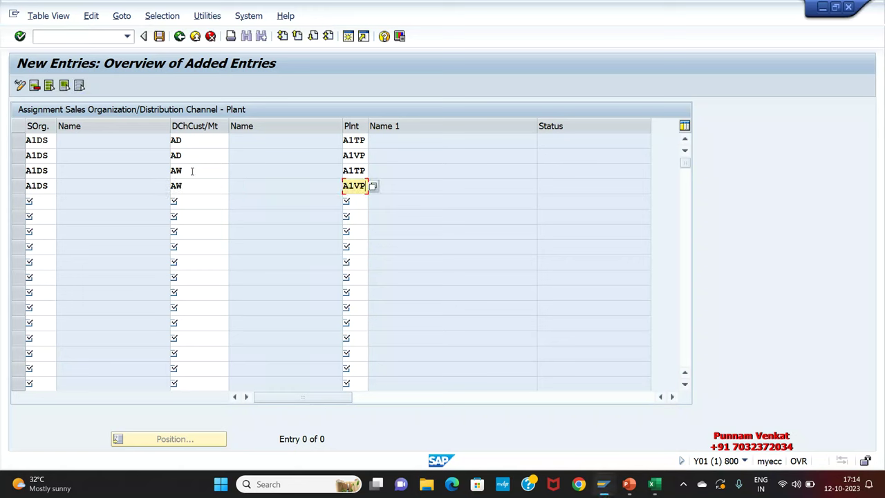
key("Return")
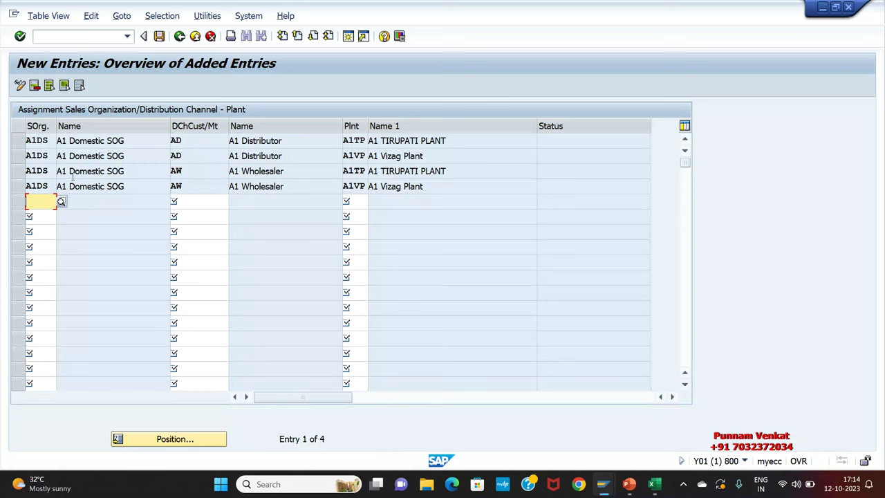
left_click(91, 176)
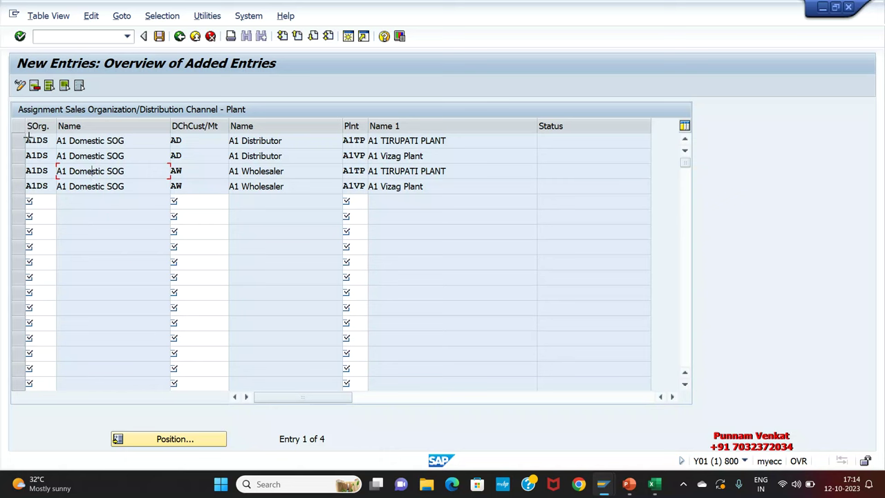
Copy the four A1DS assignment rows and paste them into the empty rows below
key("ctrl+y")
left_click_drag(27, 137, 356, 188)
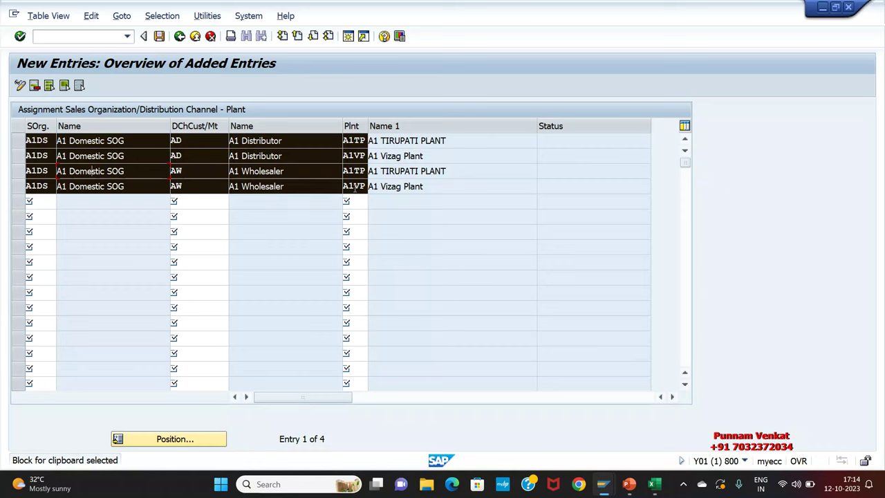
key("ctrl+c")
left_click(47, 201)
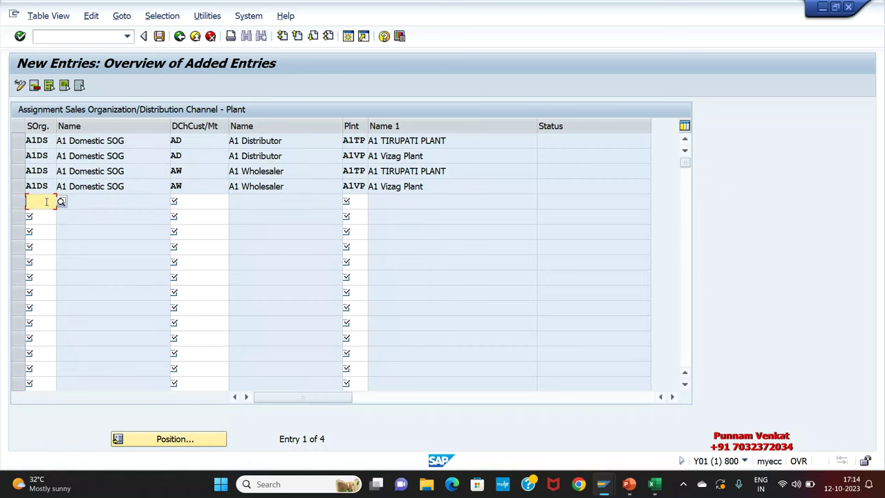
key("ctrl+v")
Set the sales organization of the first pasted row to A1FS
key("BackSpace")
key("BackSpace")
key("BackSpace")
key("BackSpace")
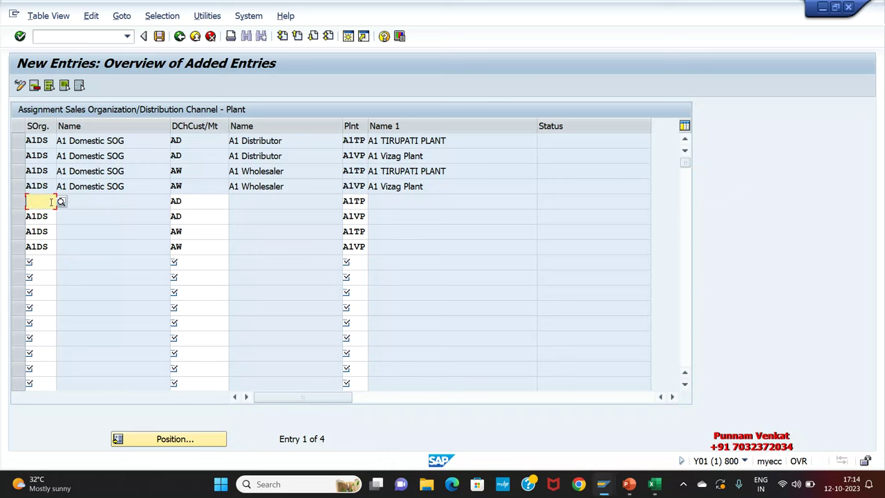
type("A1")
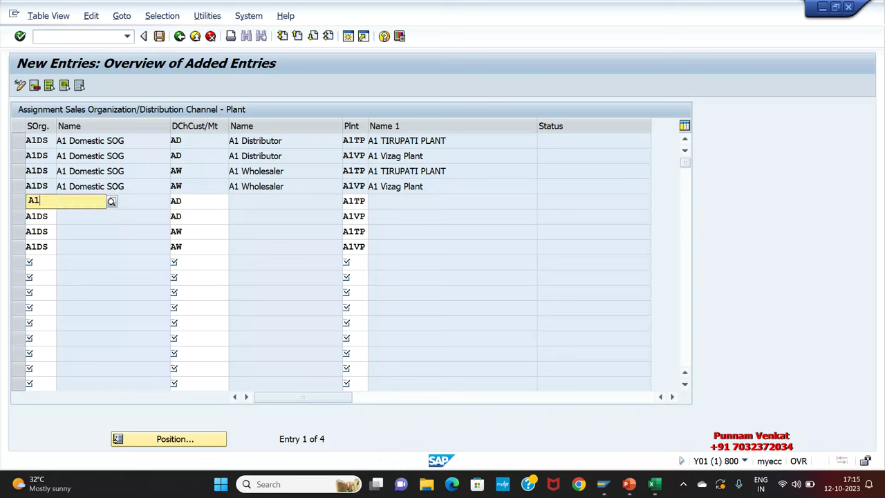
key("Down")
key("Down")
key("Return")
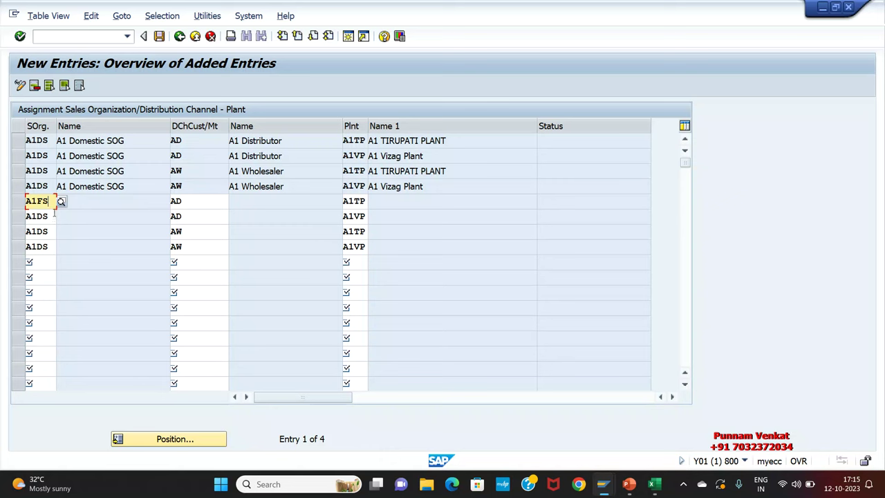
Set the sales organization of the other three pasted rows to A1FS and validate the entries
left_click(52, 216)
double_click(52, 216)
type("A1FS")
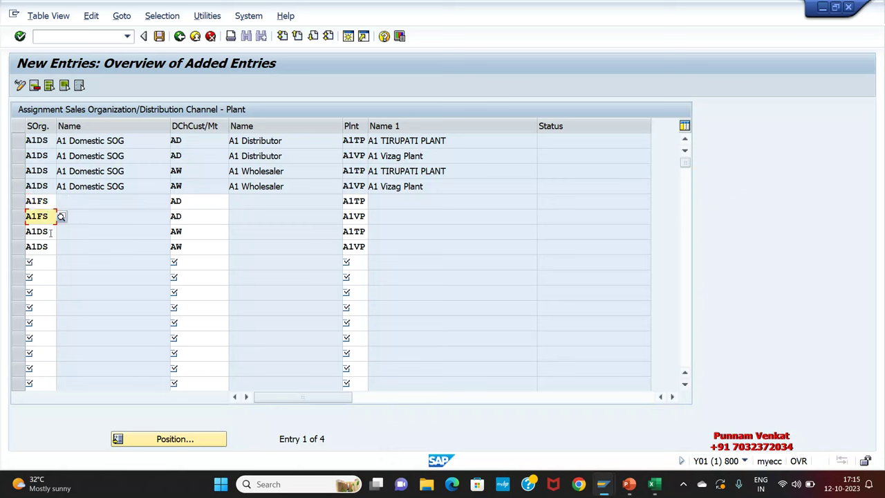
key("Down")
type("A1FS")
key("Down")
type("A1FS")
key("Return")
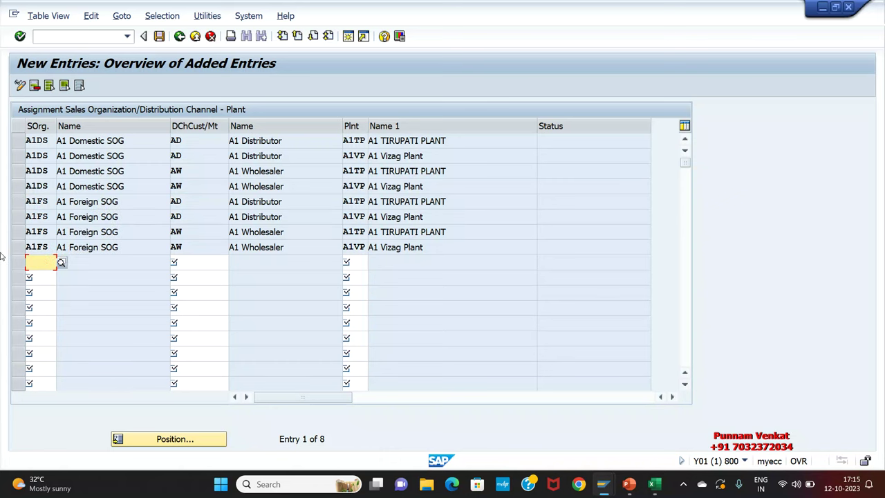
Save the plant assignments under the A1 IMP Project customizing request and leave the new entries overview
left_click(19, 201)
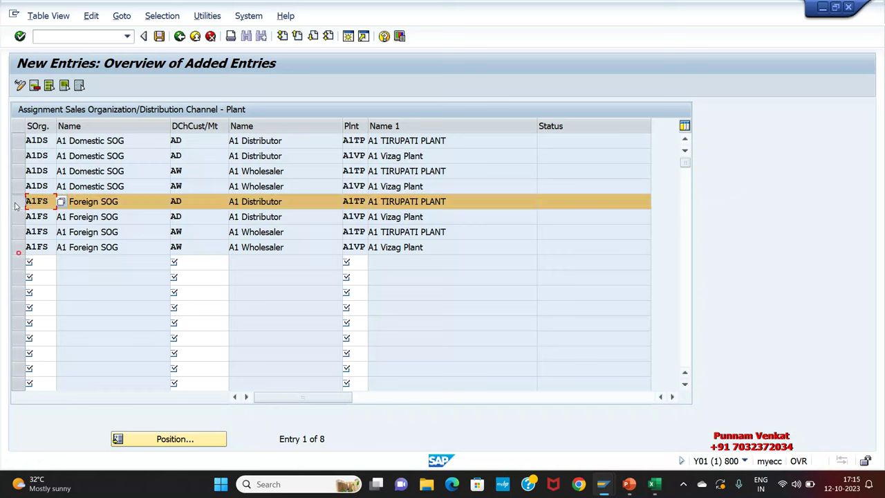
left_click(21, 216)
left_click(19, 231)
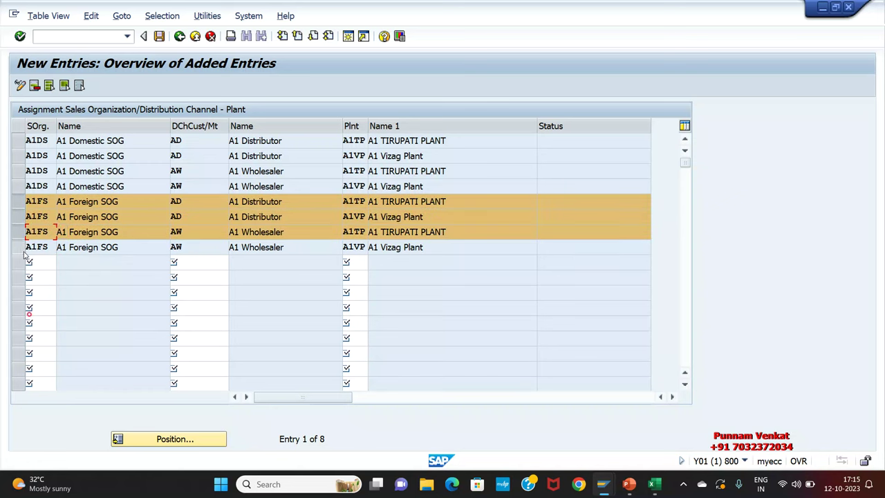
left_click(19, 247)
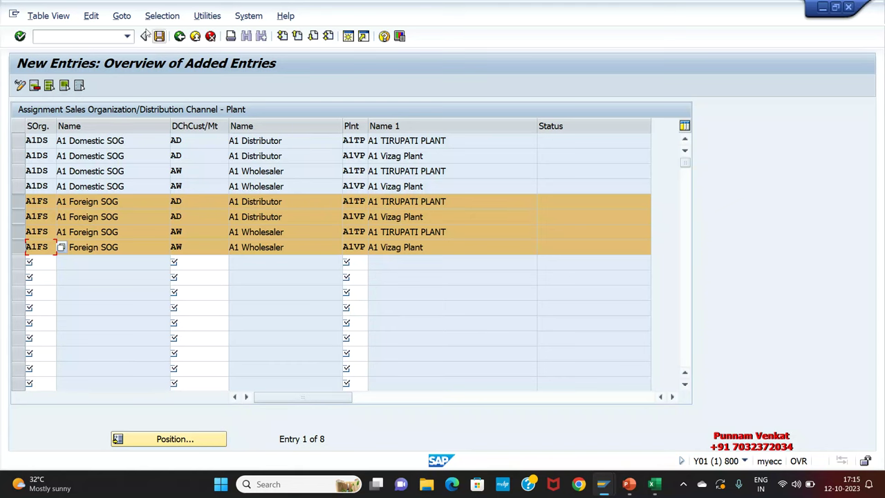
left_click(159, 36)
left_click(160, 37)
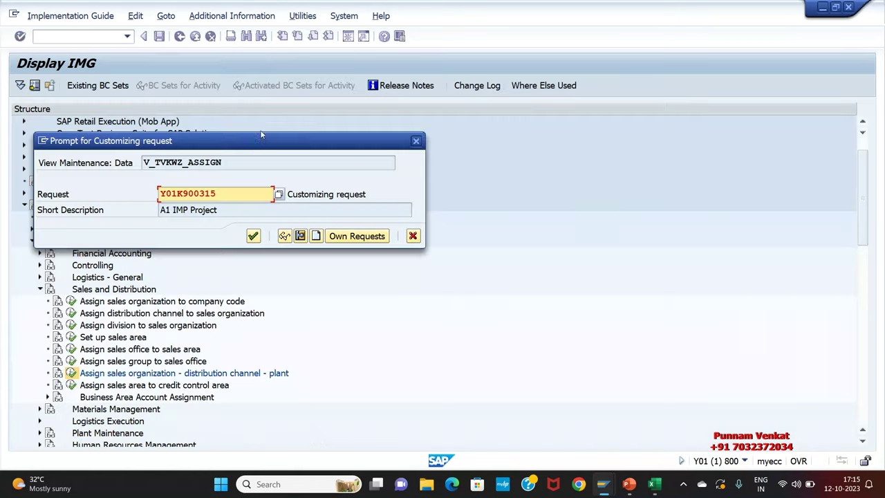
left_click(253, 235)
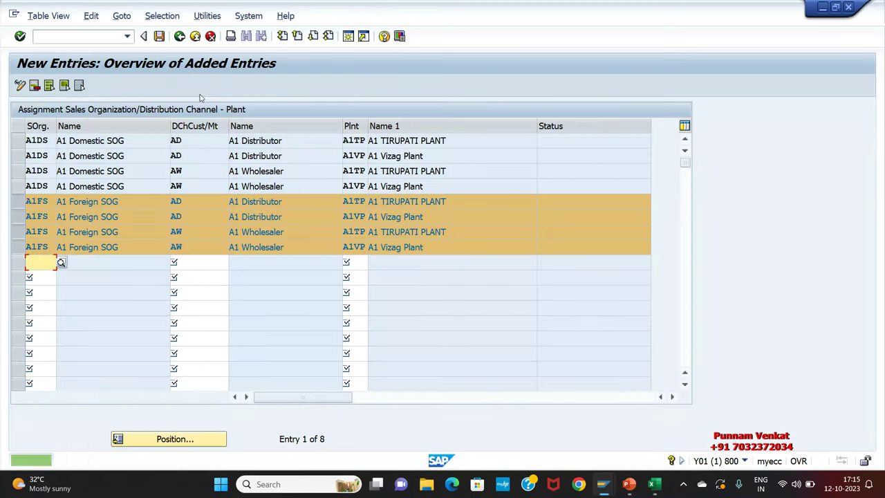
left_click(160, 37)
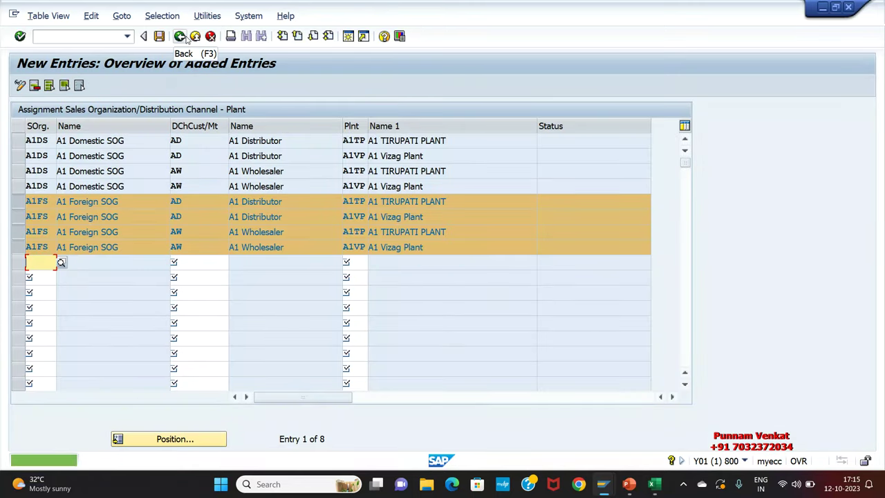
left_click(180, 36)
left_click(180, 37)
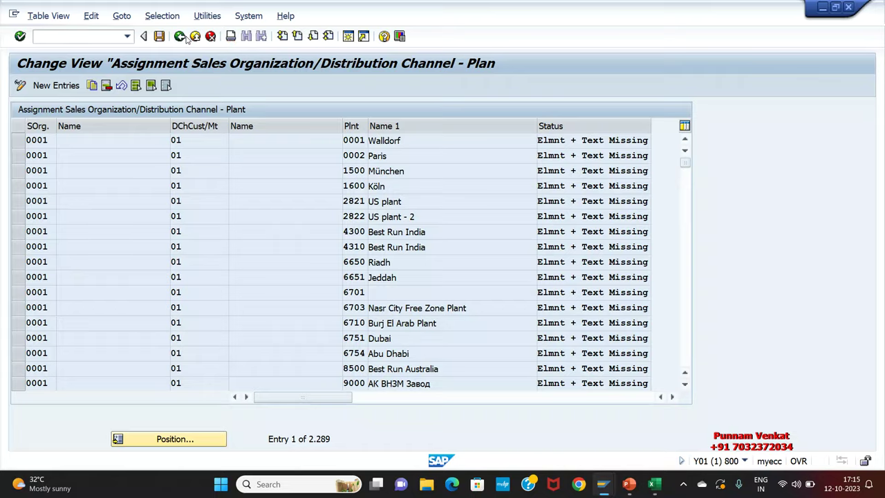
Switch to the SAP SD workbook in Excel and shade the Assign Shipping Point to Plant heading in row 79 blue-grey
mouse_move(653, 484)
left_click(636, 422)
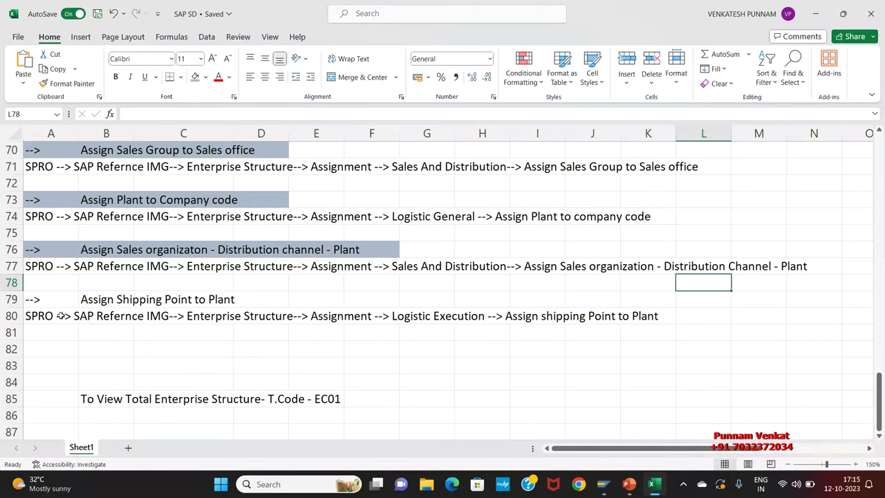
left_click_drag(41, 299, 242, 299)
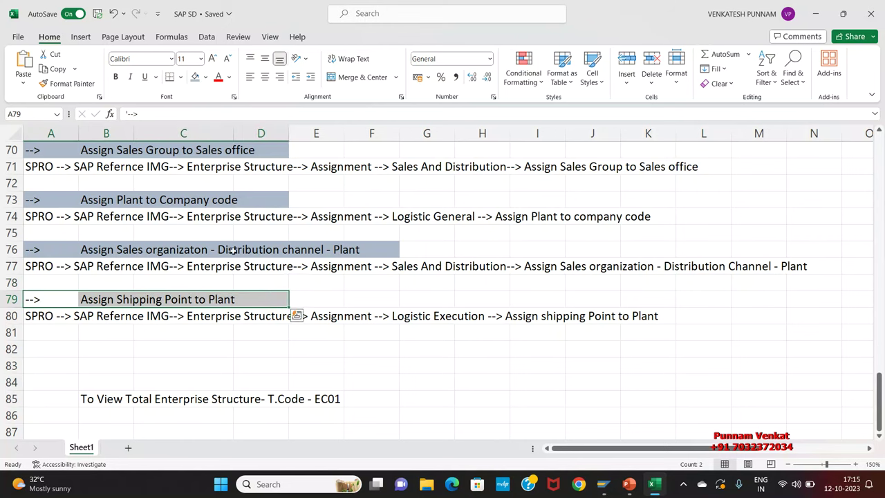
left_click(195, 77)
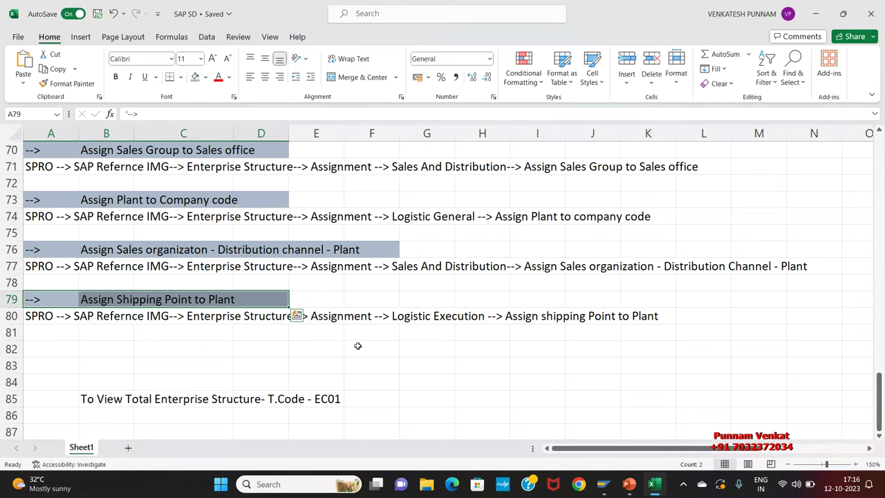
Shade the list entries in rows 51 and 52, for sales organization - distribution channel - plant and shipping point to plant, blue-grey
scroll(277, 299, "up", 10)
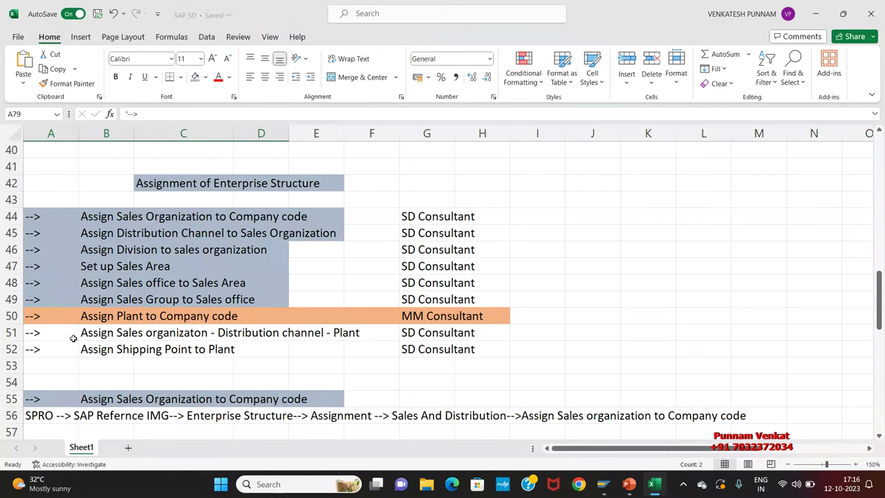
left_click_drag(39, 334, 373, 333)
left_click(195, 77)
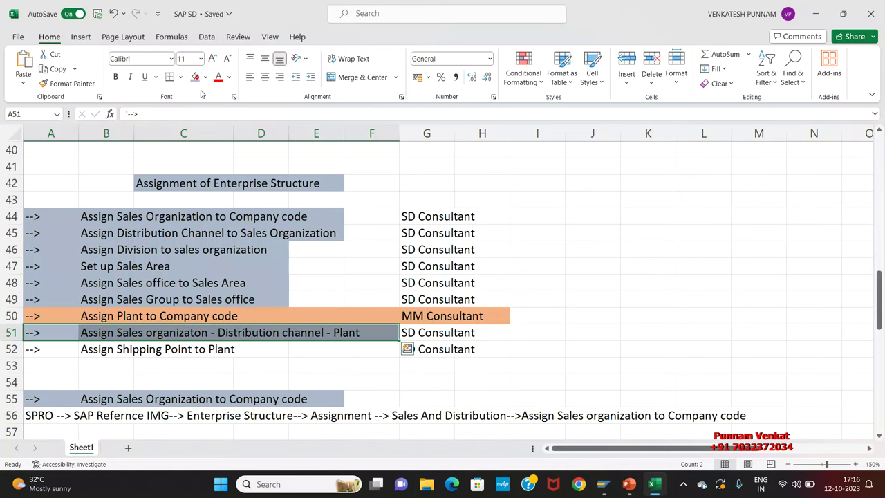
left_click_drag(49, 350, 234, 349)
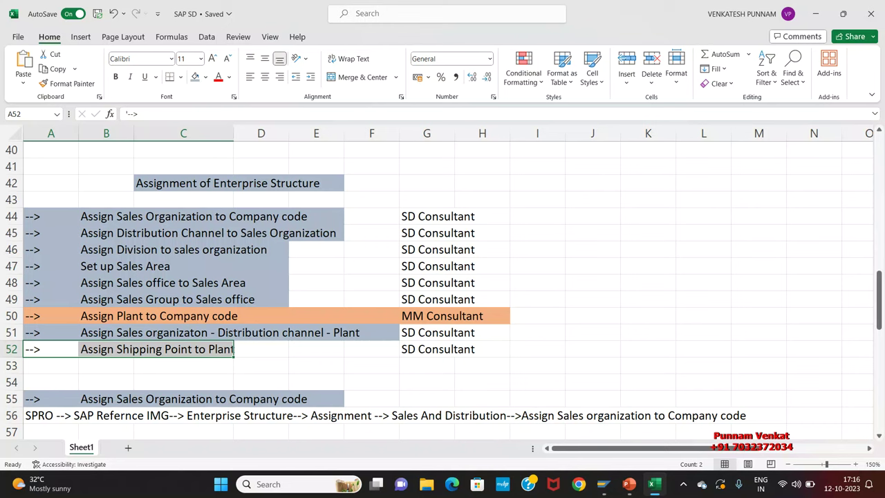
left_click(195, 77)
left_click(264, 298)
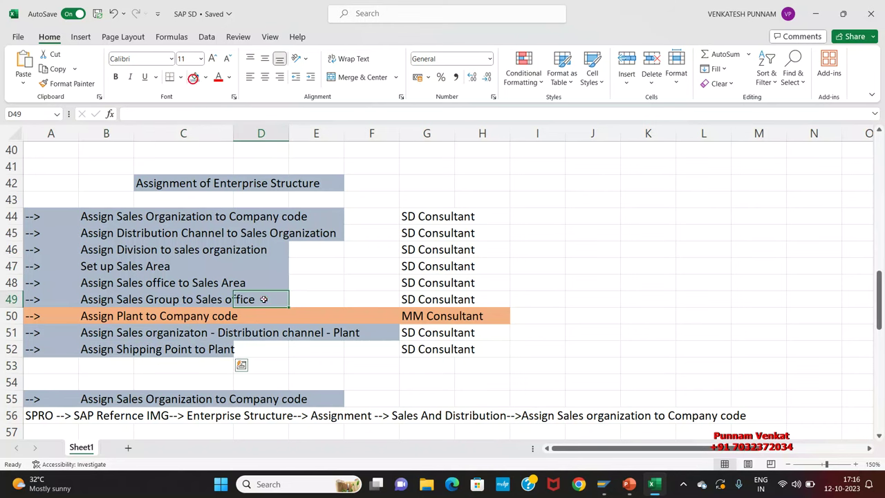
left_click(419, 349)
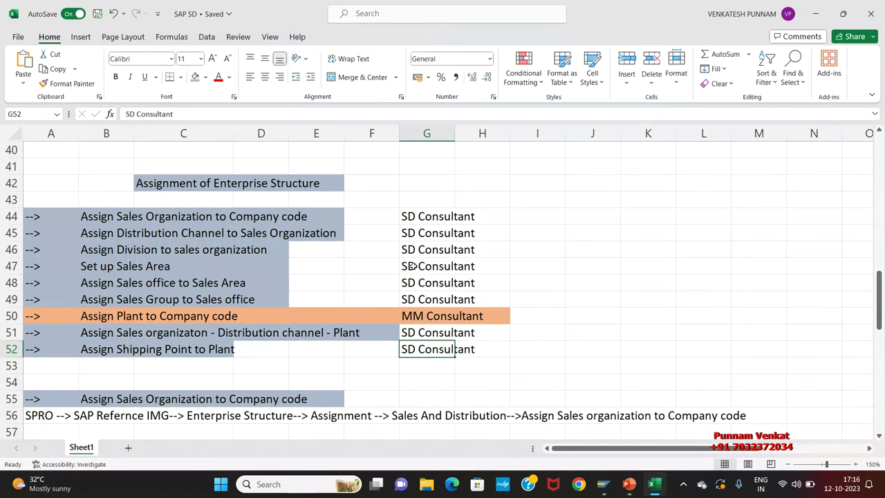
Switch to PowerPoint and examine the link from Plant to Shipping Point on the organization structure slide, removing the stray line
key("alt+Tab")
key("alt+Tab")
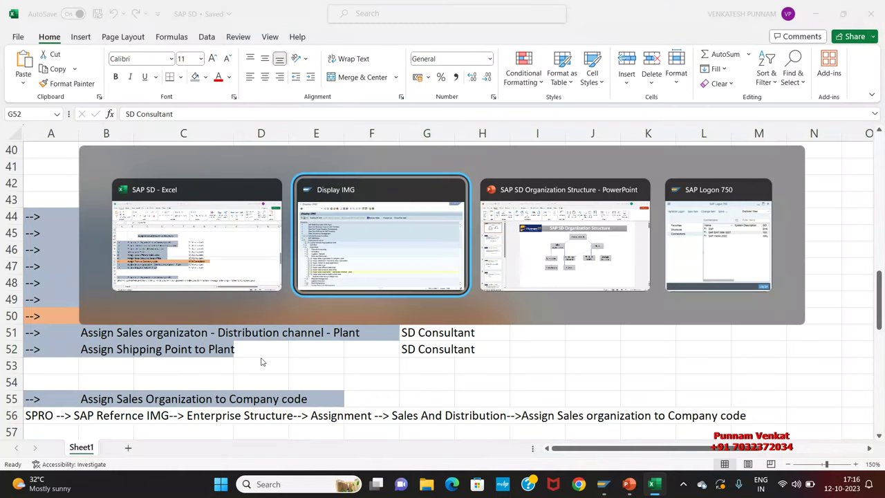
left_click(681, 358)
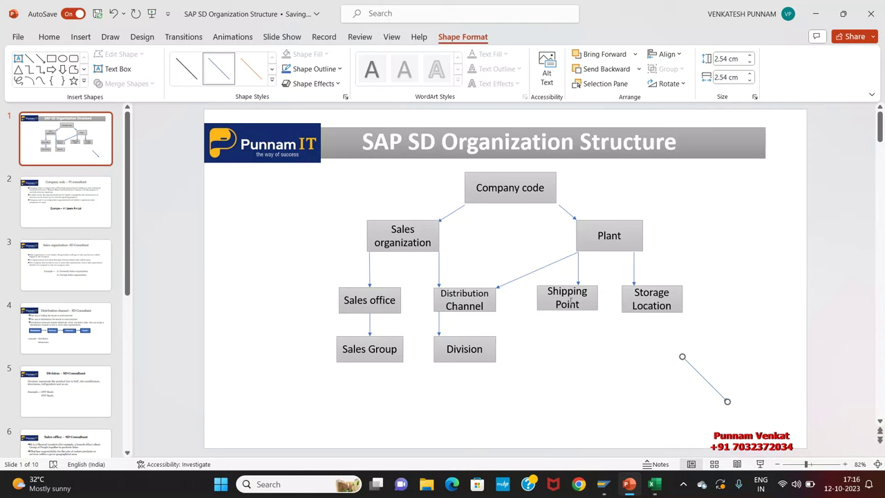
key("Delete")
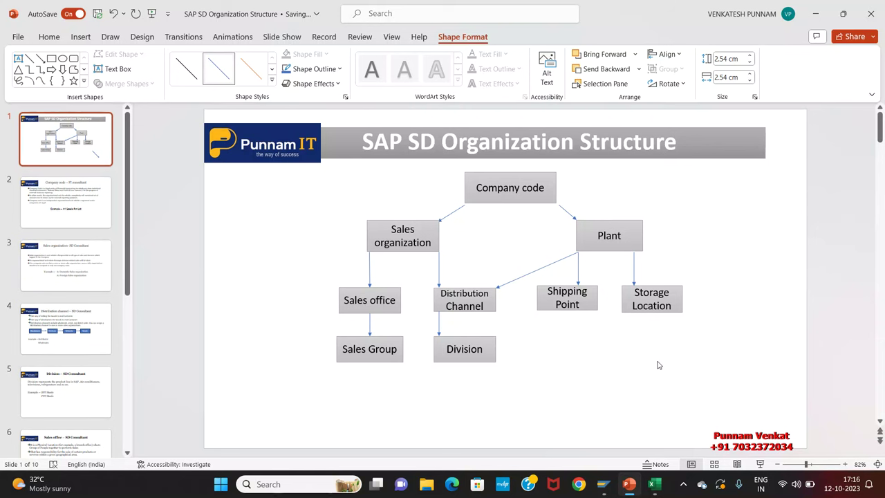
Return to the Excel workbook and read the SPRO path for Assign Shipping Point to Plant in row 80
key("alt+Tab")
left_click(315, 382)
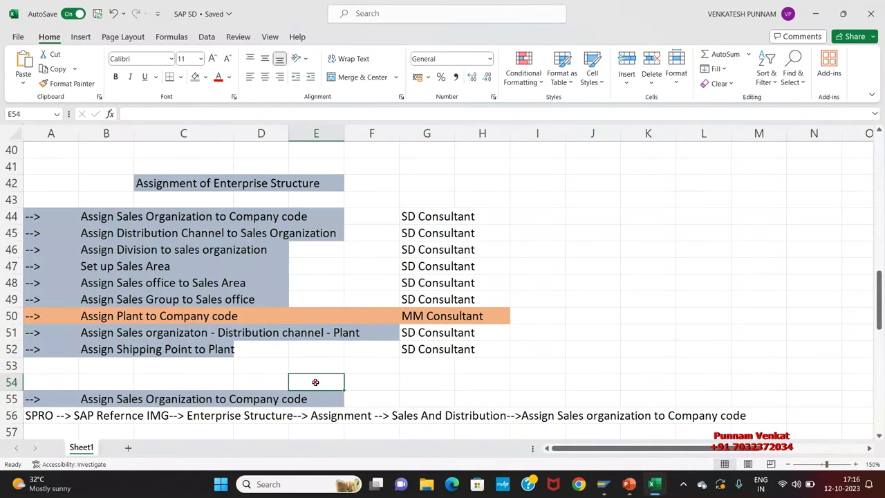
scroll(304, 364, "down", 10)
left_click(119, 319)
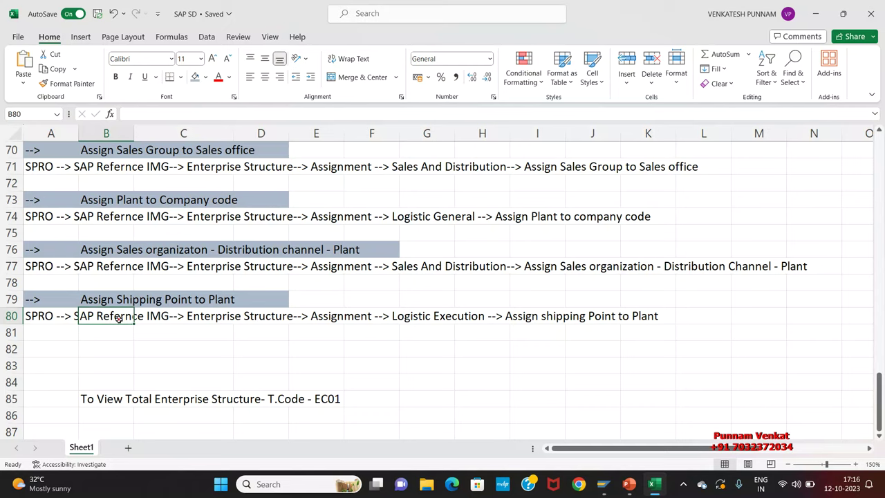
key("alt+Tab")
key("alt+Tab")
key("alt+Tab")
key("alt+Tab")
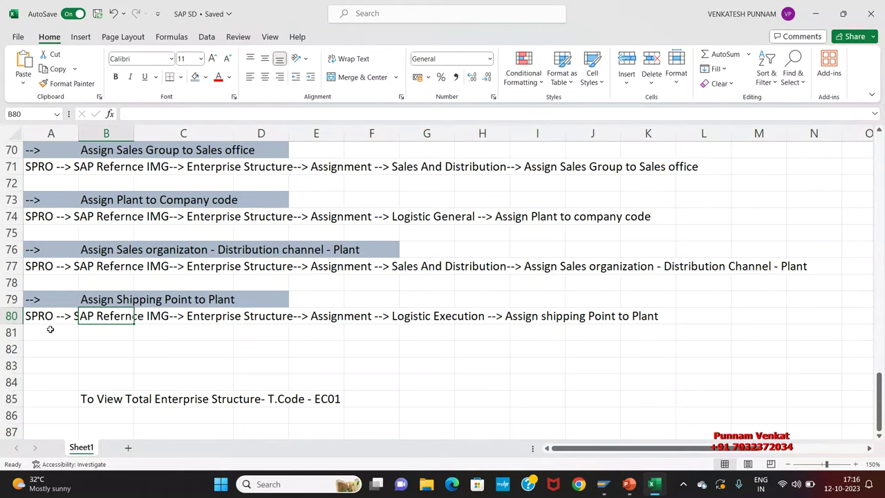
left_click(39, 328)
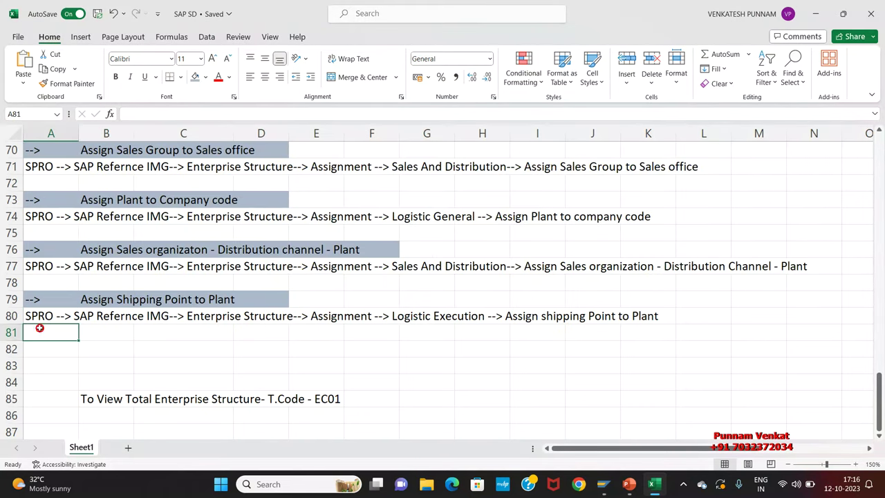
left_click(107, 331)
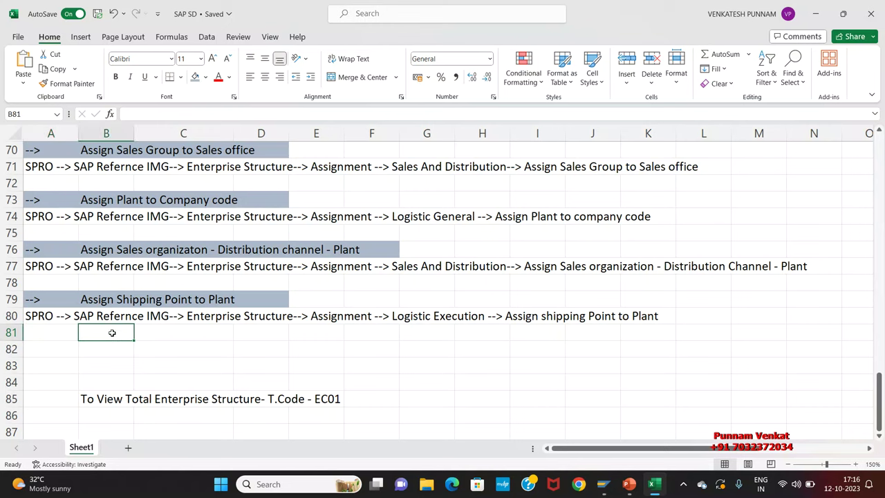
left_click(213, 329)
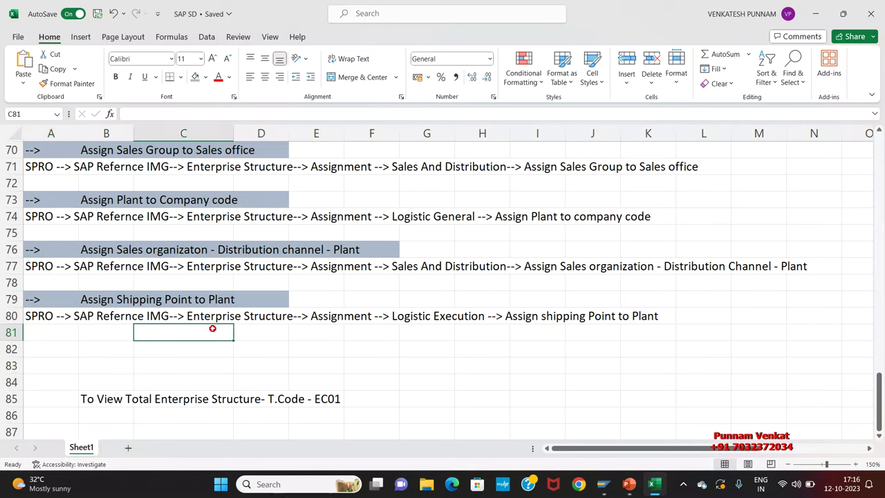
left_click(342, 333)
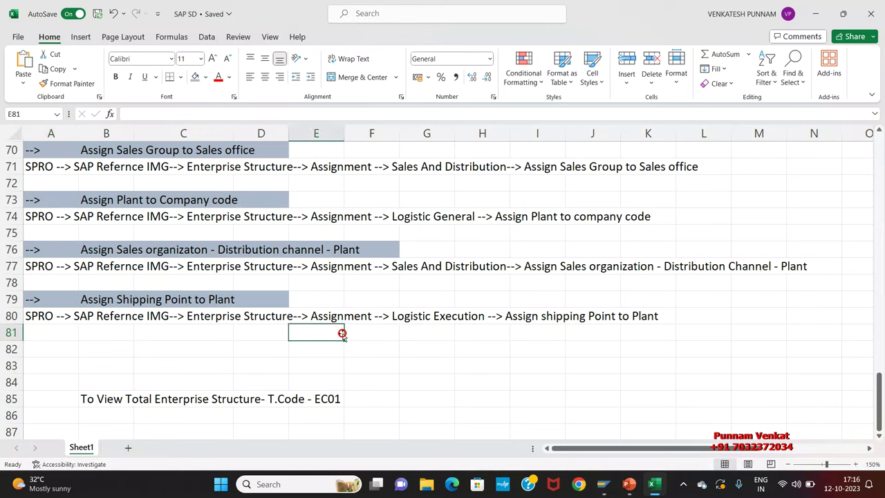
left_click(433, 332)
left_click(534, 333)
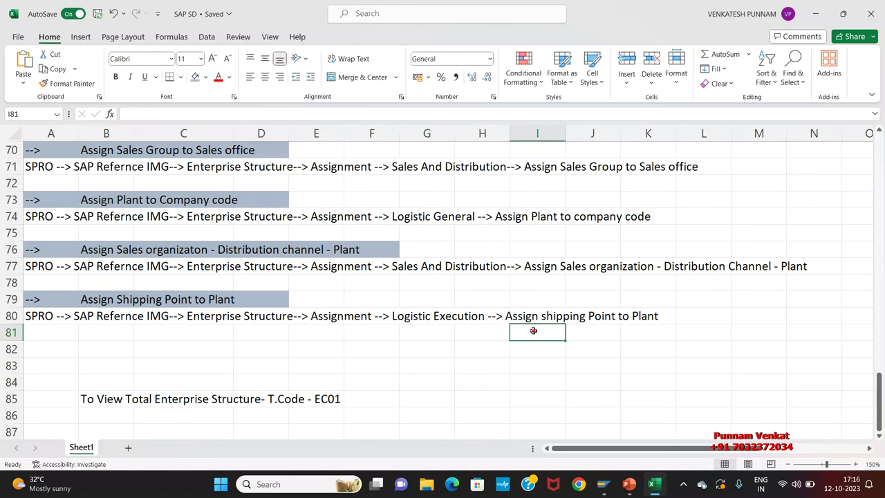
Switch to the SAP Display IMG, collapse Sales and Distribution and expand Logistics Execution under the Enterprise Structure's Assignment node
key("alt+Tab")
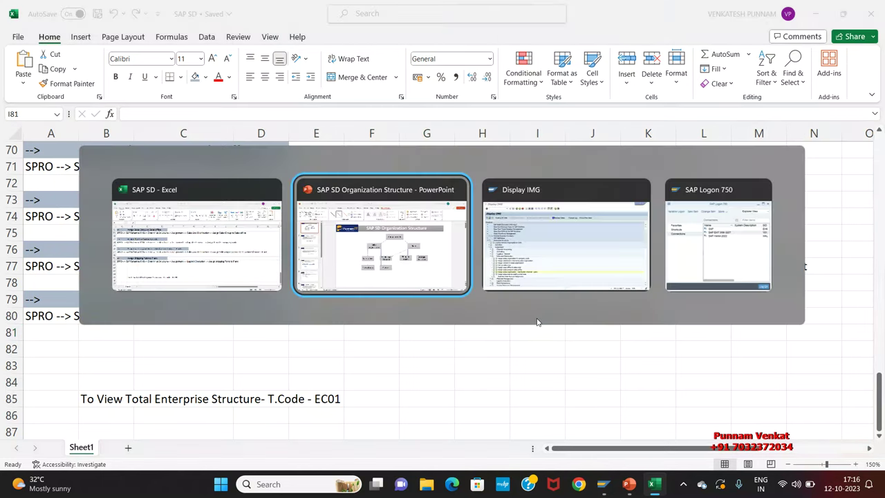
key("alt+Tab")
key("Up")
key("Up")
key("Up")
key("Up")
key("Up")
key("Up")
key("Up")
key("Left")
key("Down")
key("Down")
key("Right")
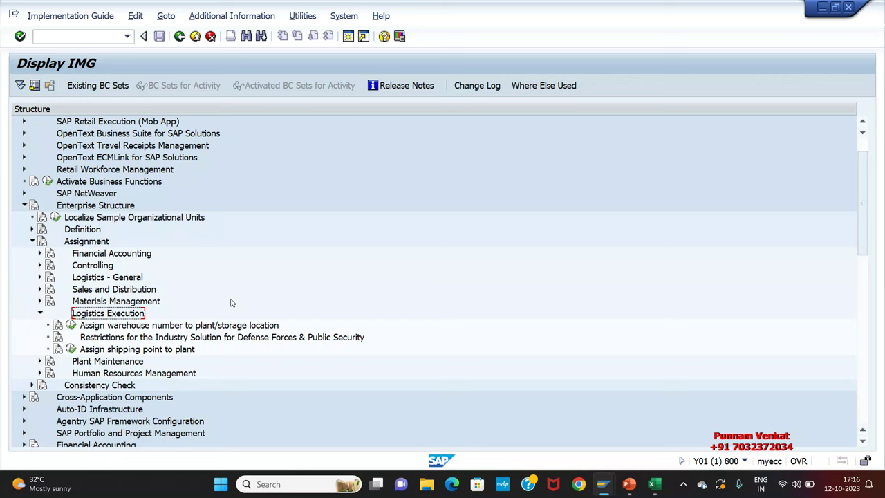
Open the Assign shipping point to plant activity under Enterprise Structure, Assignment, Logistics Execution
key("Down")
key("Down")
key("Down")
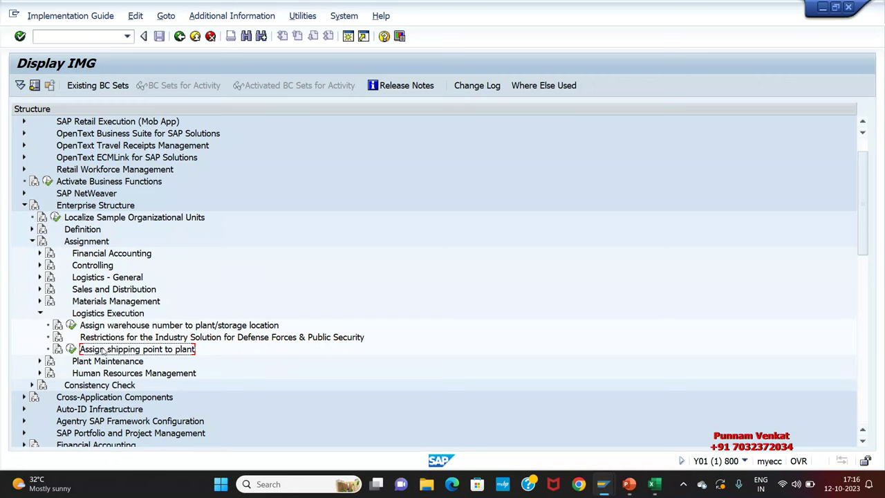
left_click(93, 206)
left_click(78, 242)
left_click(98, 314)
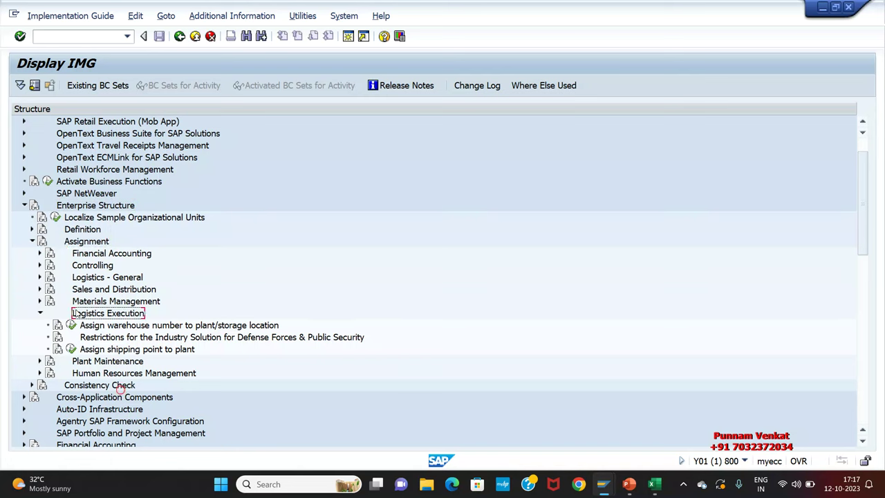
left_click(94, 350)
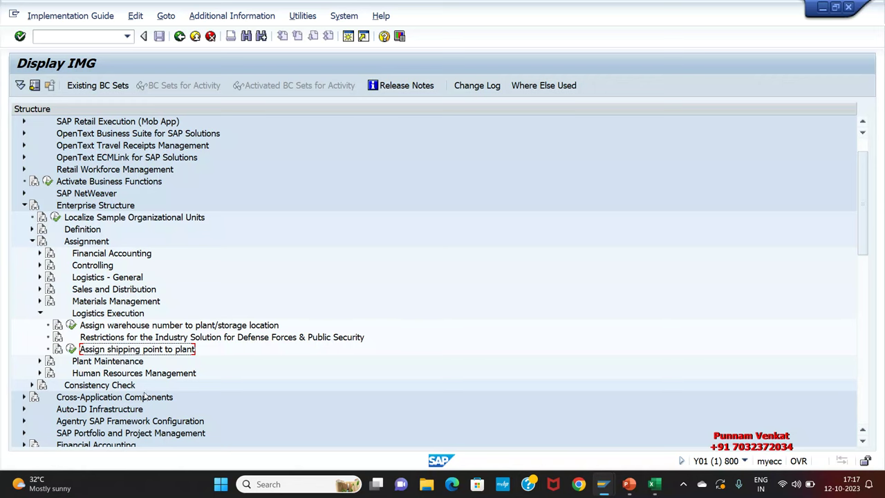
left_click(72, 351)
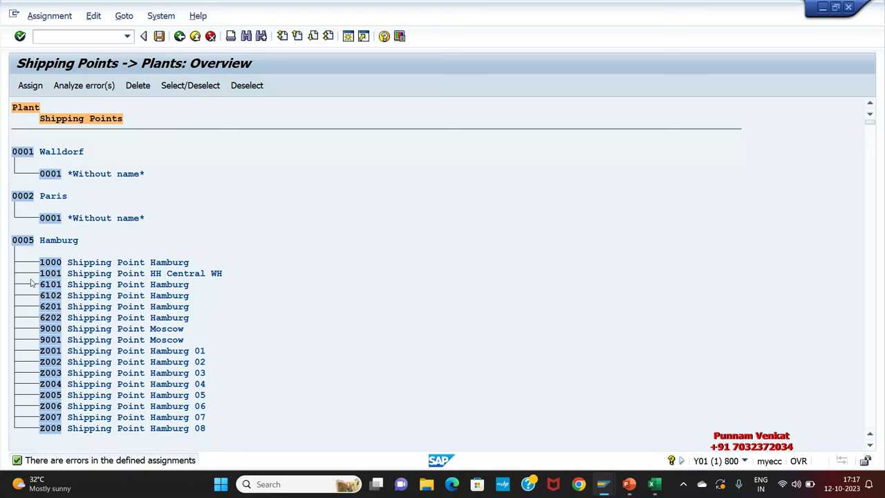
Find plant A1TP in the Shipping Points -> Plants overview and select the A1 TIRUPATI PLANT entry
scroll(32, 284, "down", 3)
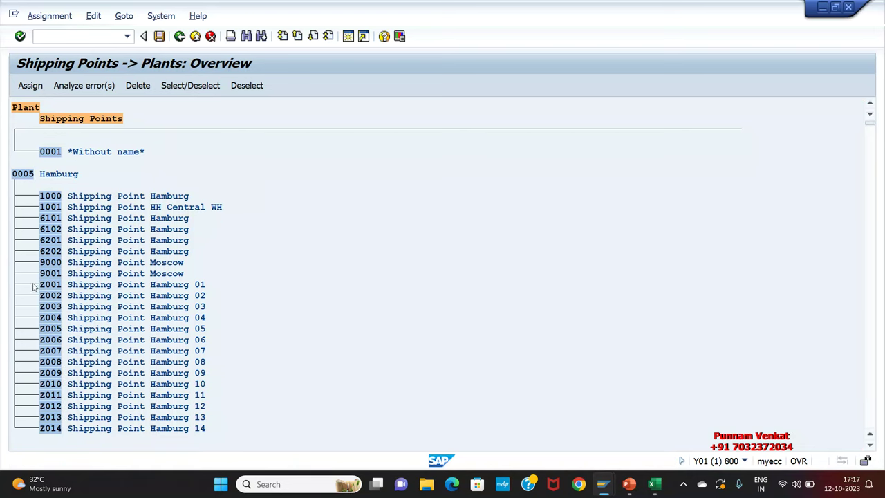
scroll(32, 284, "up", 2)
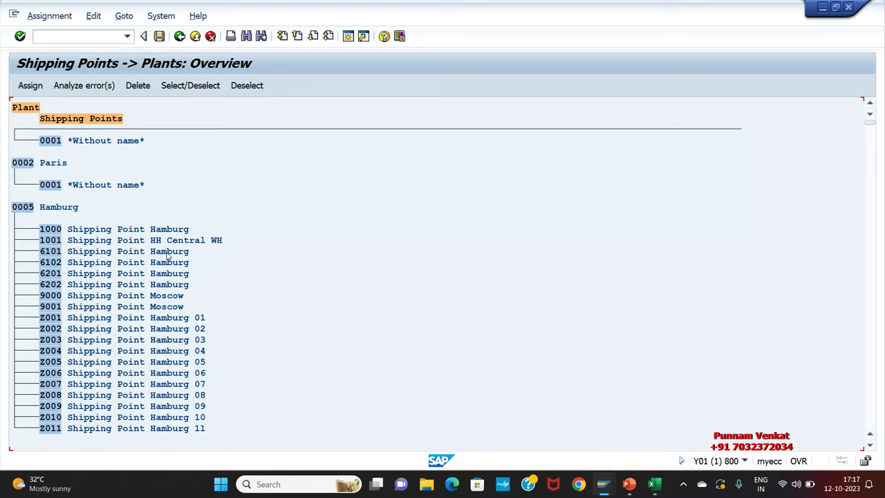
scroll(170, 217, "up", 1)
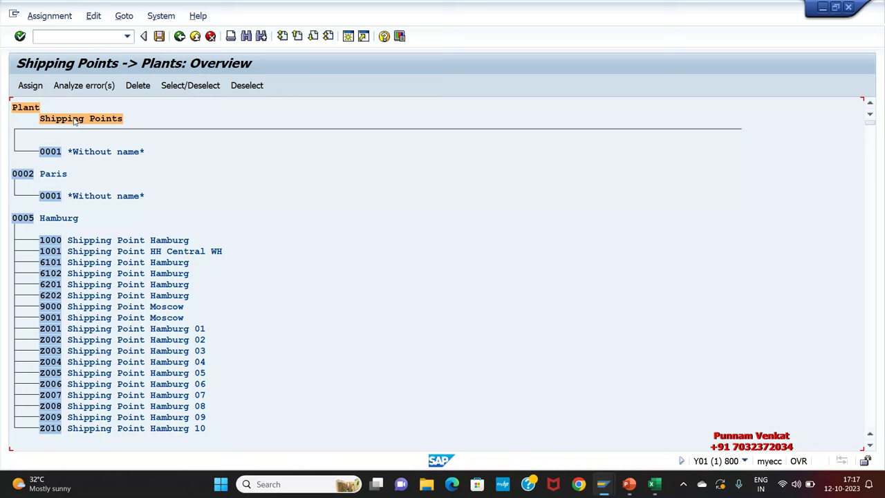
left_click(247, 39)
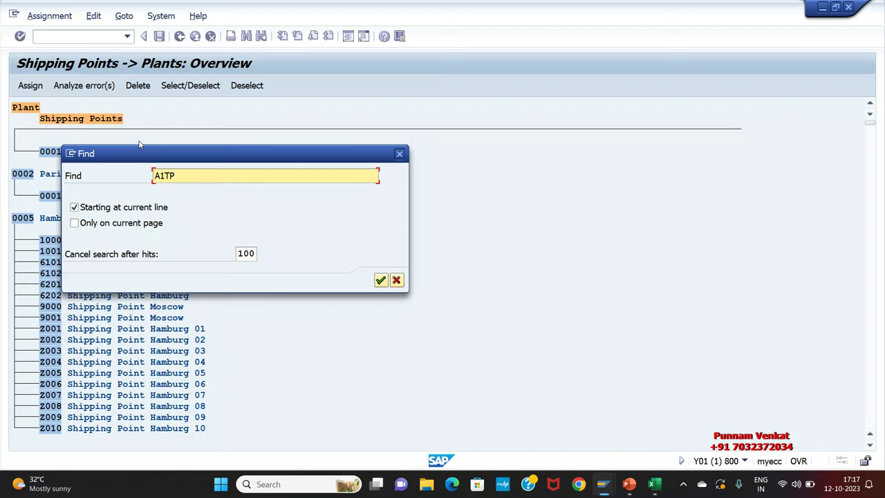
key("Return")
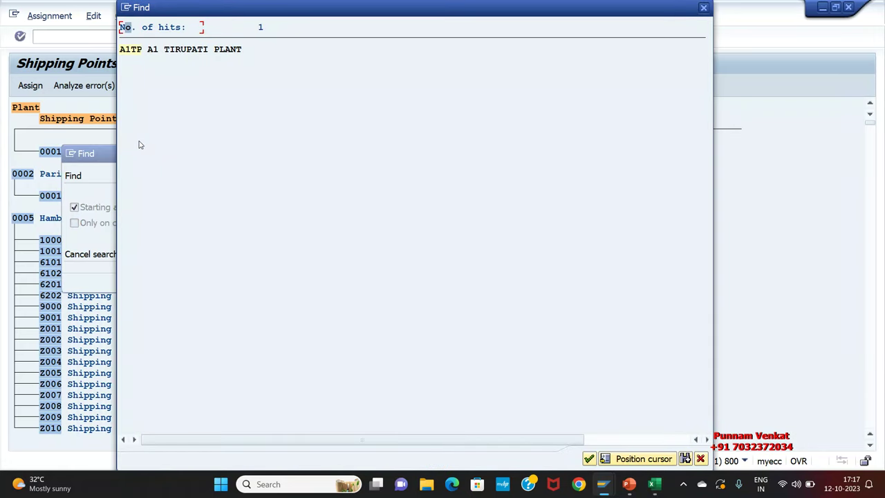
double_click(126, 51)
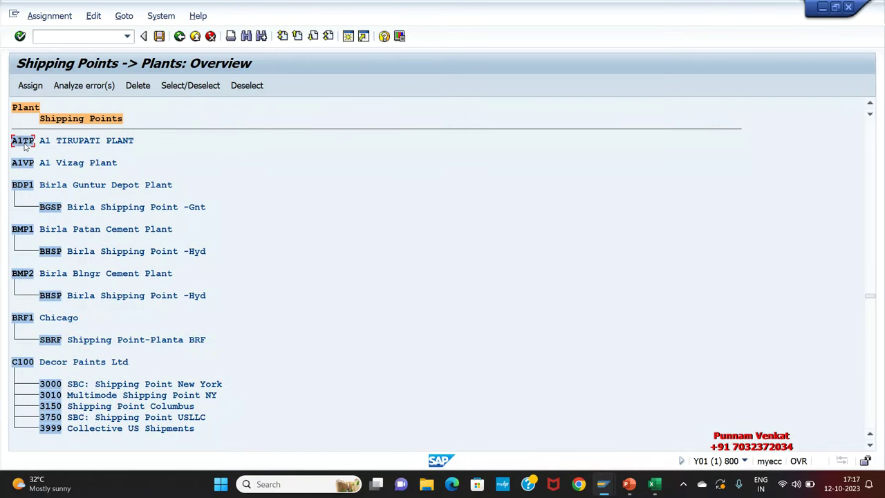
left_click(80, 142)
left_click(24, 142)
Switch to the Excel workbook, review the Assign Shipping Point to Plant path in row 80, and return to the SAP overview
left_click(643, 434)
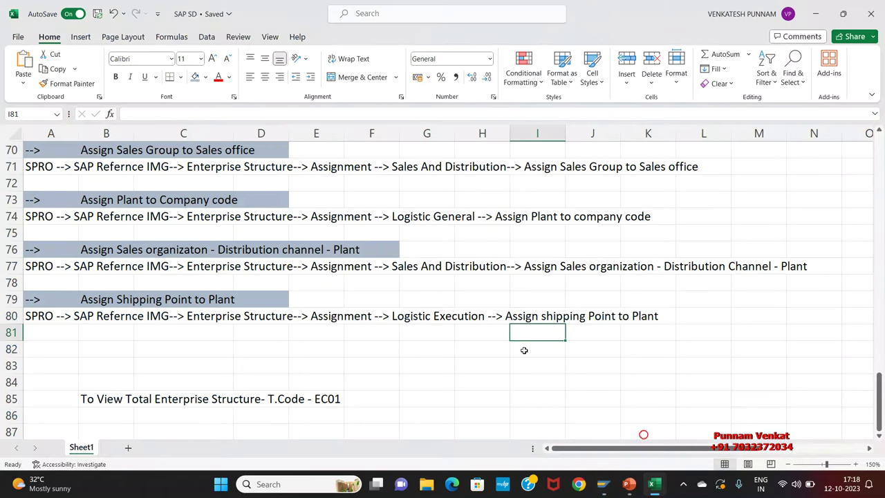
key("Right")
key("Right")
key("Right")
key("Right")
key("Right")
key("Right")
key("Right")
key("Right")
key("Right")
key("Left")
key("Left")
key("Left")
key("Left")
key("Left")
key("Left")
key("Left")
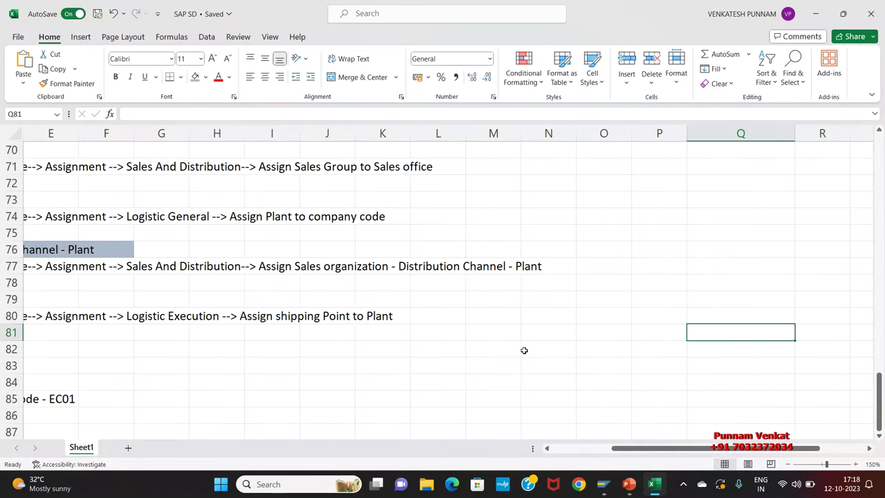
key("Home")
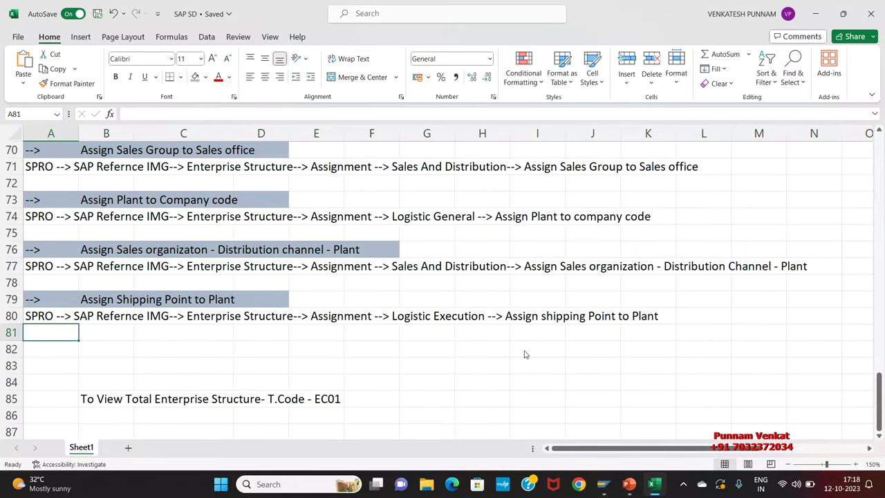
key("alt+Tab")
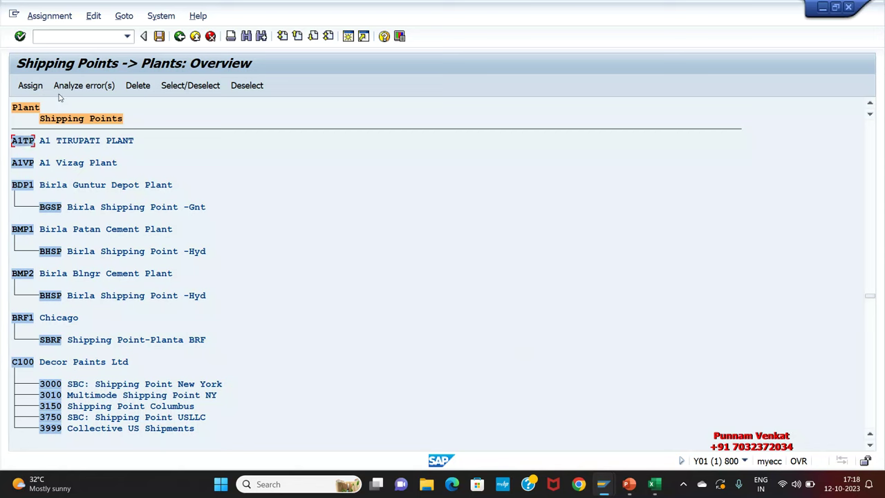
Open the shipping point selection for plant A1TP and search its list for A1SP and ATSP
left_click(32, 87)
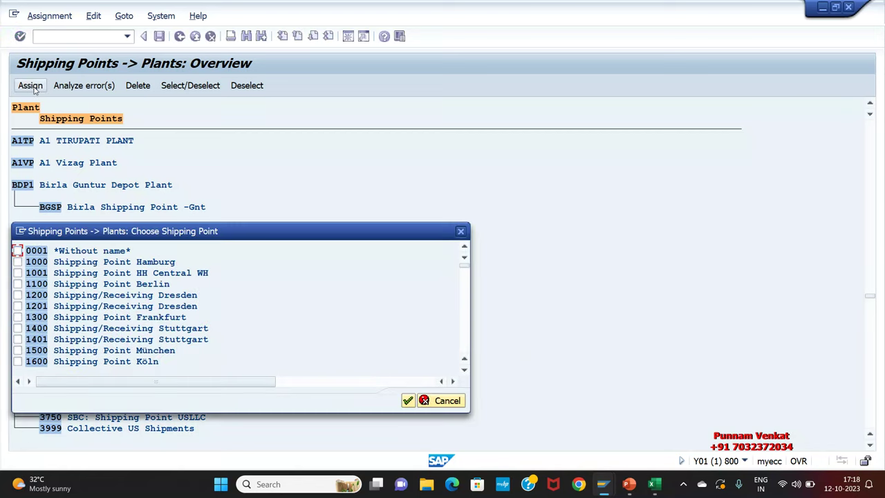
left_click_drag(309, 237, 458, 202)
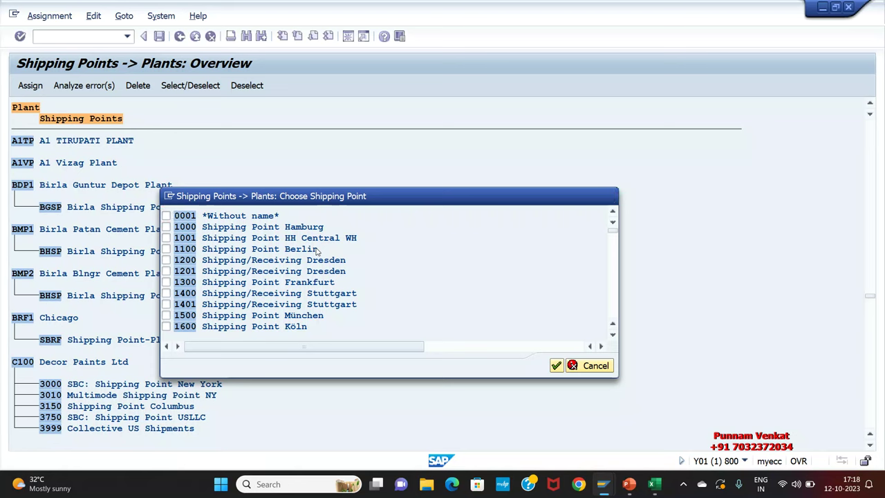
key("ctrl+f")
left_click_drag(192, 153, 375, 163)
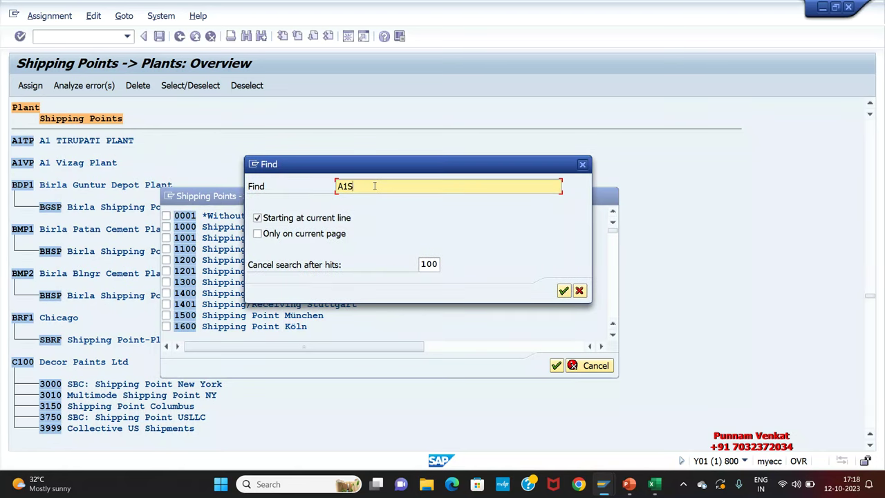
left_click(564, 291)
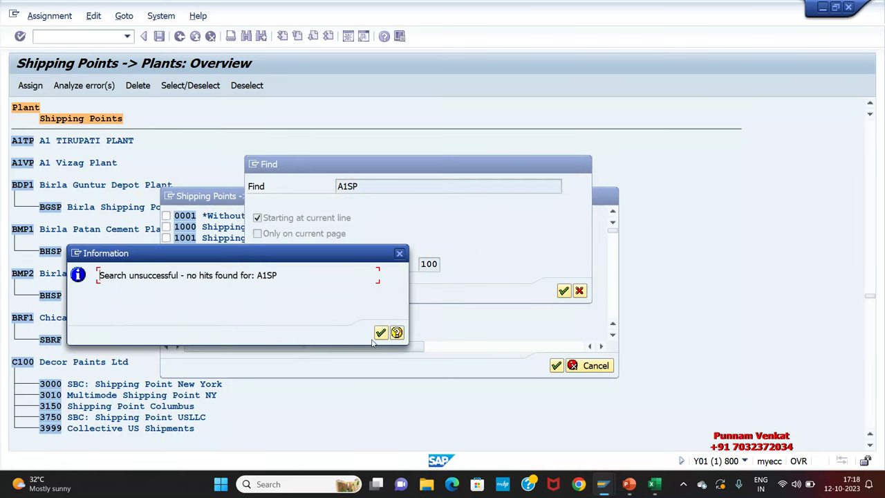
left_click(380, 333)
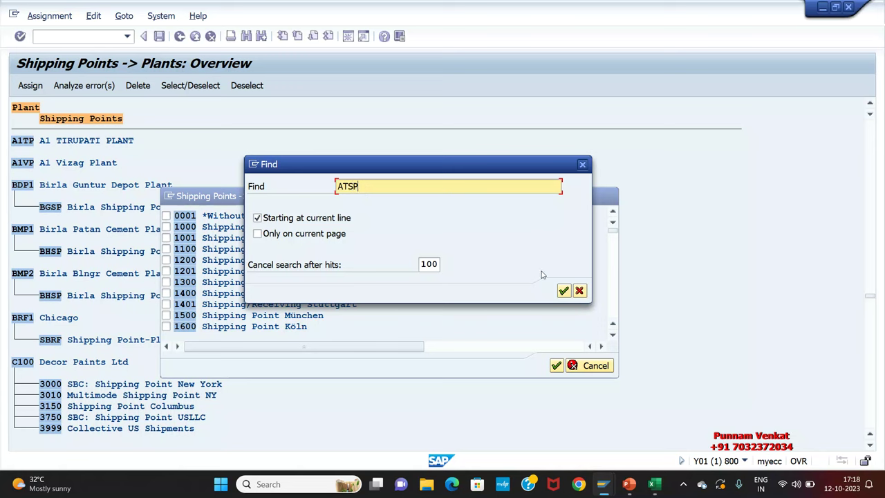
left_click(564, 291)
left_click(381, 333)
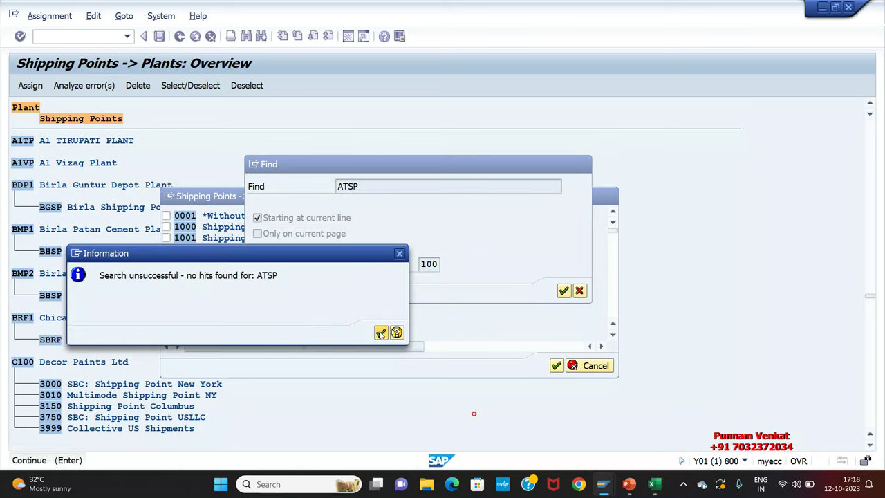
left_click(579, 291)
Locate A1TS, A1 Tirupati Shipping Point, in the selection list and assign it to plant A1TP
scroll(399, 294, "down", 8)
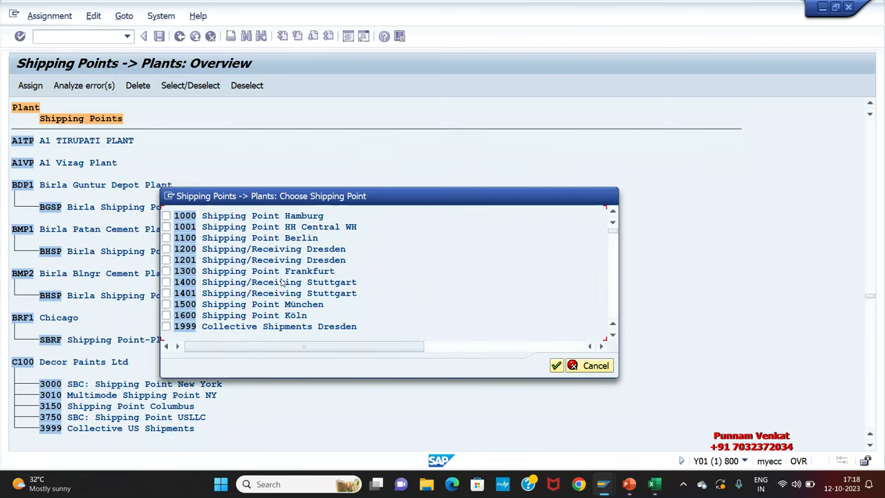
scroll(275, 287, "down", 7)
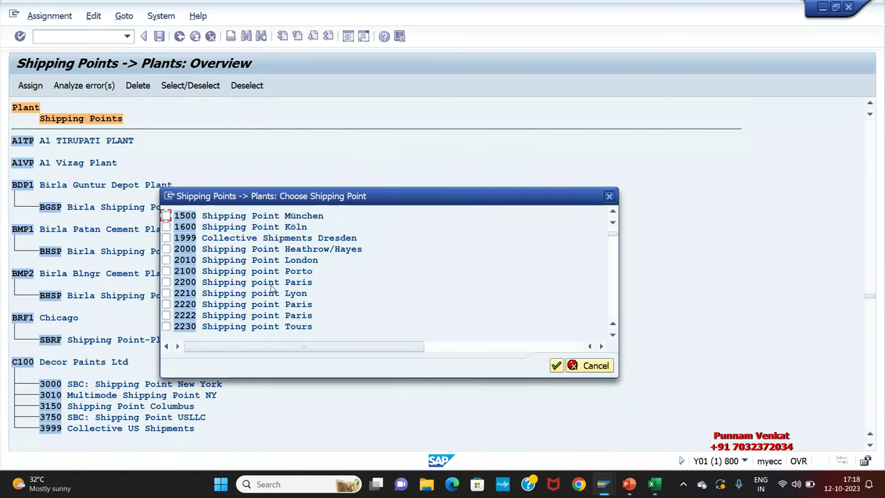
scroll(266, 290, "down", 4)
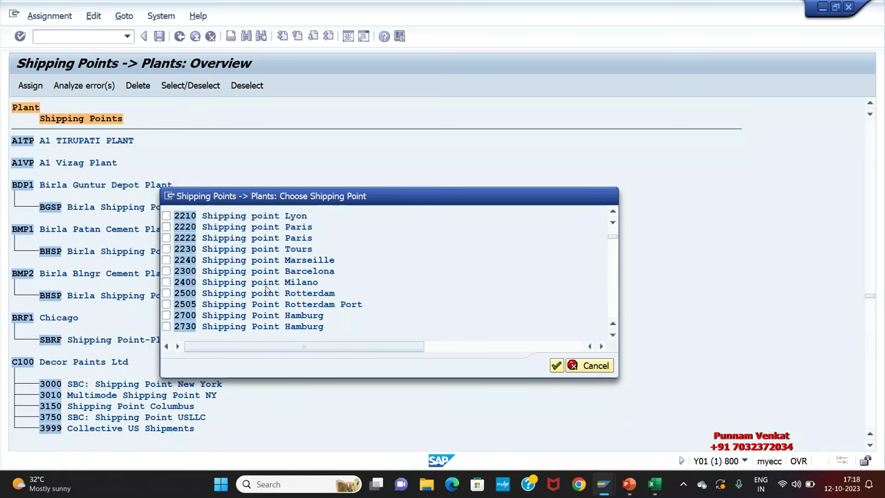
left_click_drag(614, 245, 614, 262)
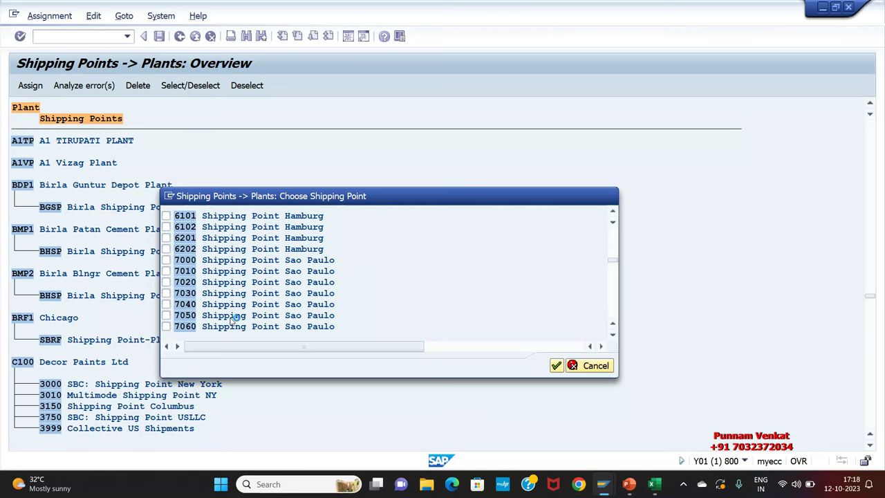
scroll(293, 304, "down", 1)
scroll(293, 305, "down", 3)
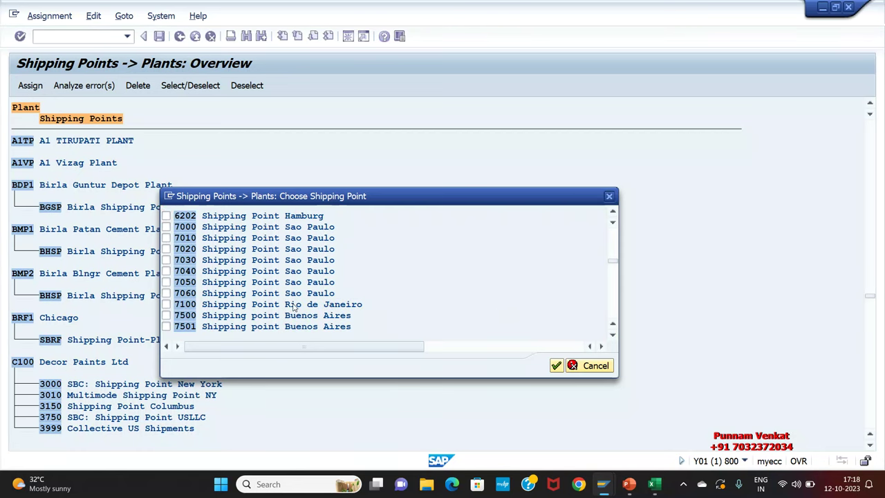
left_click_drag(612, 264, 614, 292)
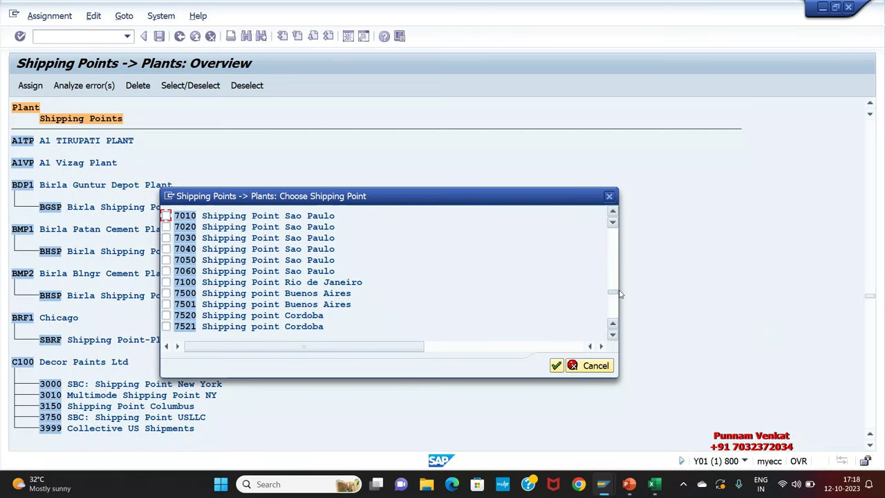
scroll(256, 323, "up", 4)
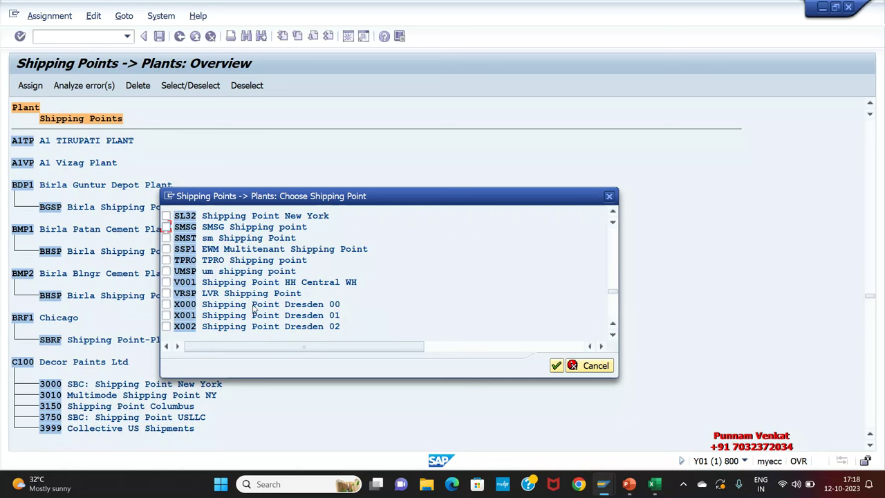
scroll(254, 310, "up", 7)
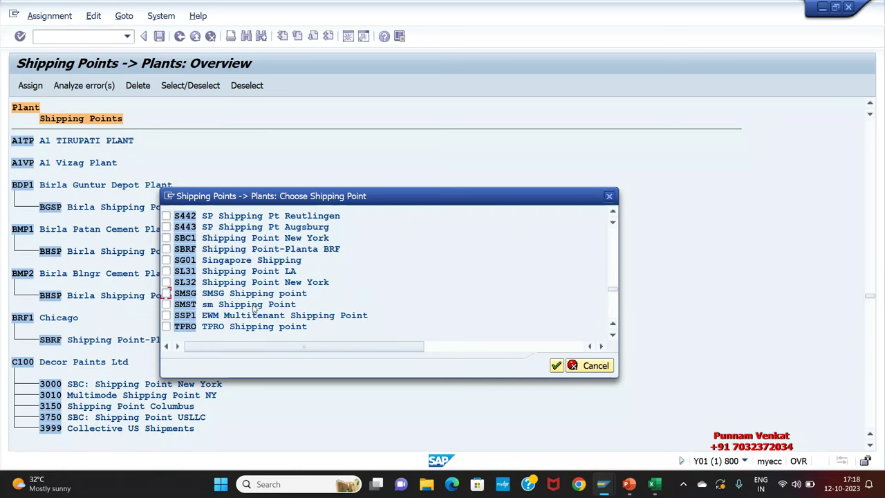
scroll(254, 309, "up", 5)
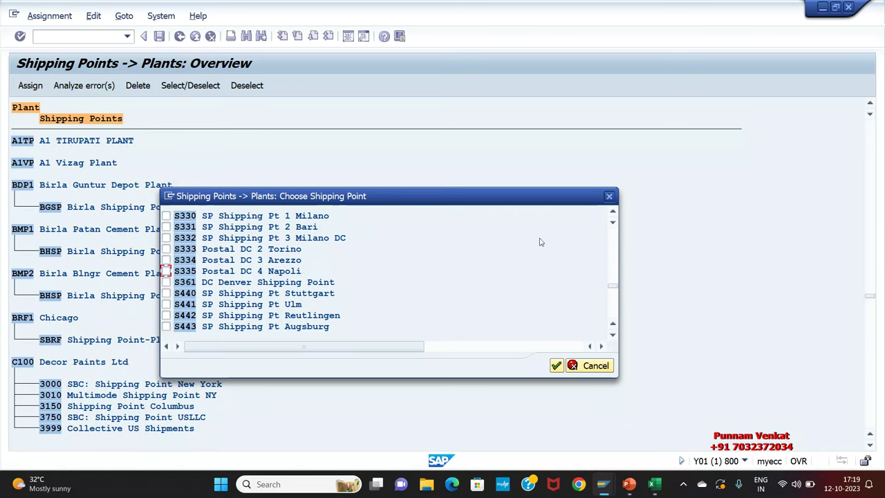
left_click(612, 213)
left_click(613, 213)
left_click(612, 213)
left_click(612, 213)
left_click(612, 213)
left_click(612, 213)
left_click(613, 213)
left_click(612, 213)
left_click(612, 213)
left_click(613, 213)
left_click(612, 213)
left_click(613, 213)
left_click(613, 212)
left_click(613, 213)
left_click(612, 213)
left_click(613, 213)
left_click(613, 216)
left_click(613, 216)
left_click(613, 215)
left_click(613, 216)
left_click(613, 216)
left_click(613, 215)
left_click(613, 215)
left_click(613, 216)
left_click(612, 215)
double_click(612, 216)
double_click(612, 215)
double_click(612, 216)
double_click(613, 216)
left_click(612, 216)
left_click(613, 216)
left_click(612, 216)
left_click(613, 216)
left_click(613, 216)
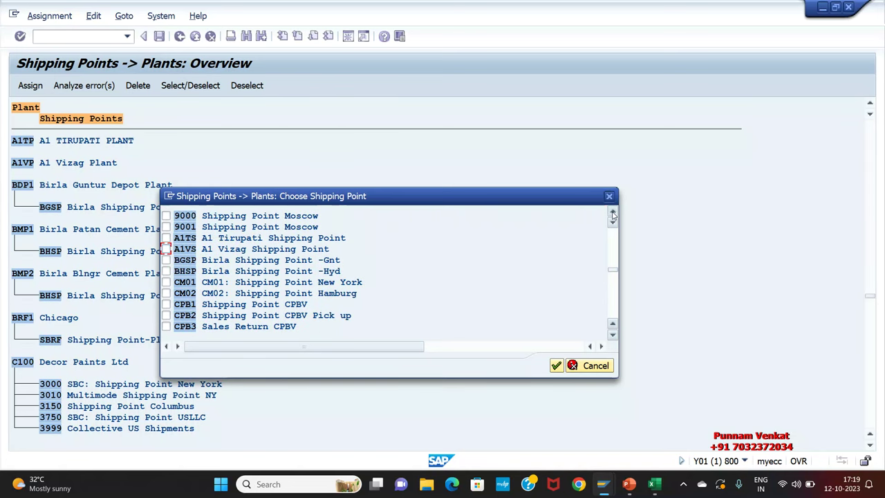
left_click(192, 238)
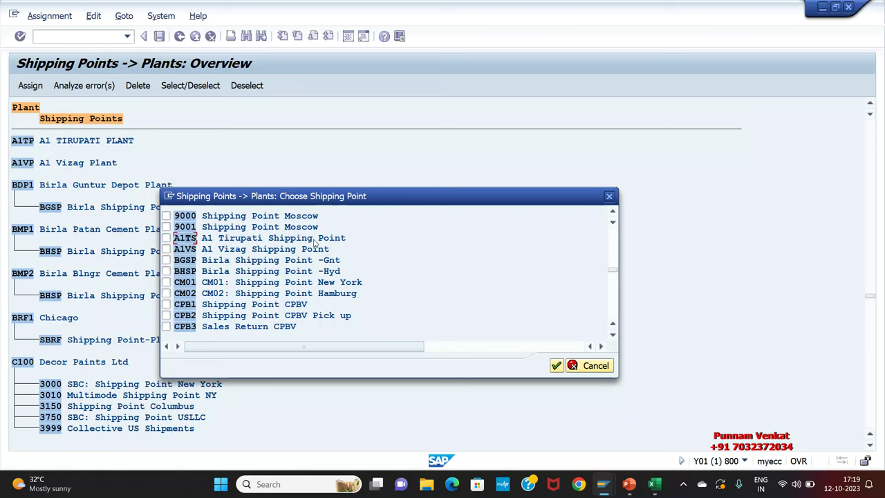
left_click(184, 252)
left_click(556, 365)
Select plant A1VP, A1 Vizag Plant, in the overview and open its shipping point selection
left_click(869, 105)
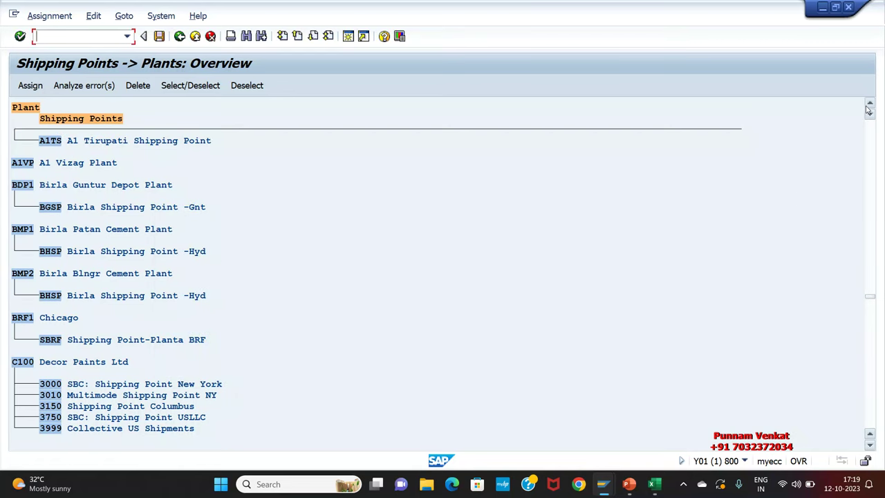
left_click(869, 105)
left_click(870, 105)
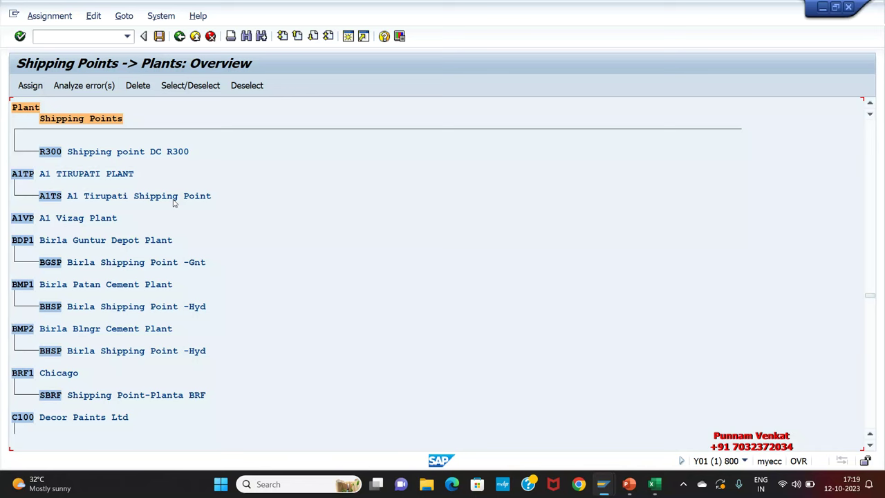
left_click(86, 220)
left_click(21, 219)
left_click(30, 86)
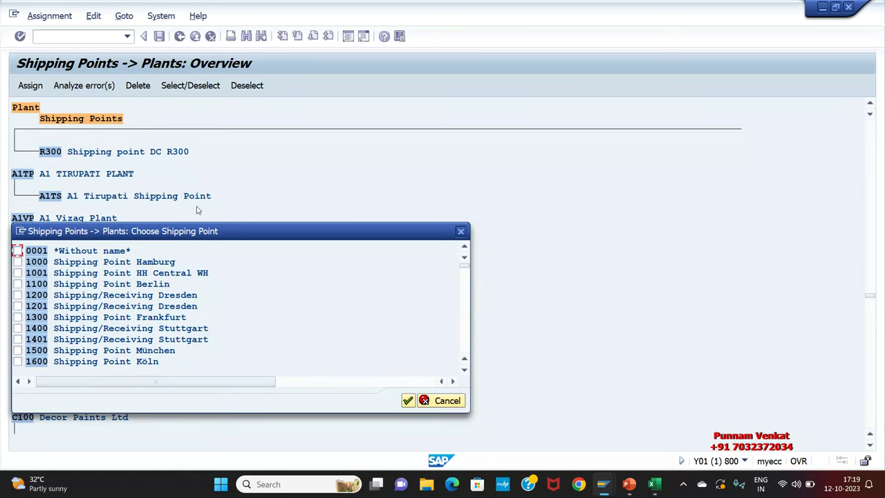
left_click_drag(234, 234, 362, 187)
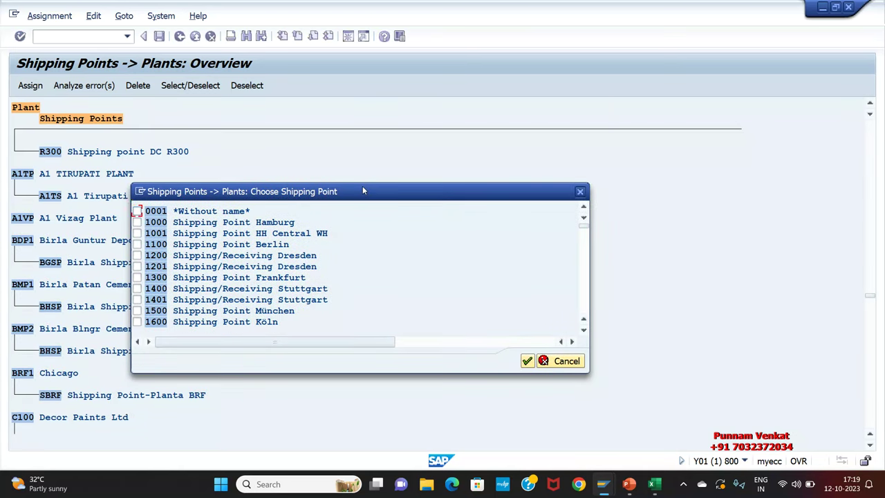
Search the shipping point selection list for AVSP
key("ctrl+f")
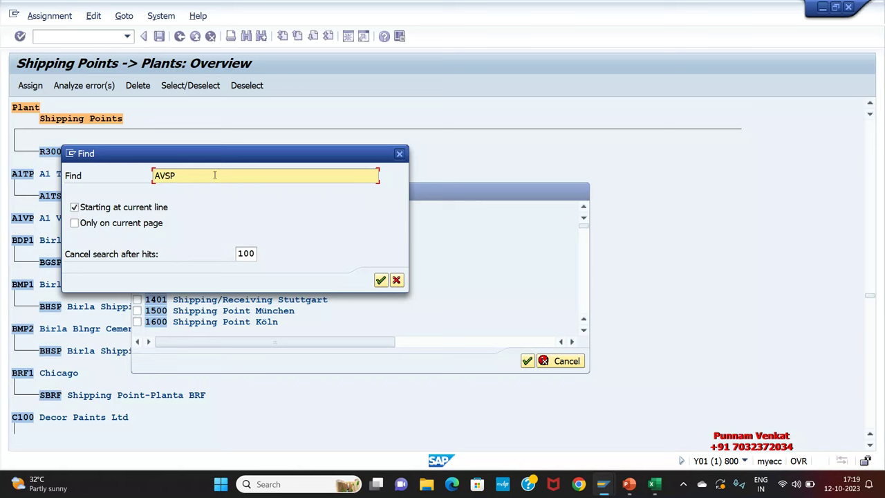
left_click(381, 280)
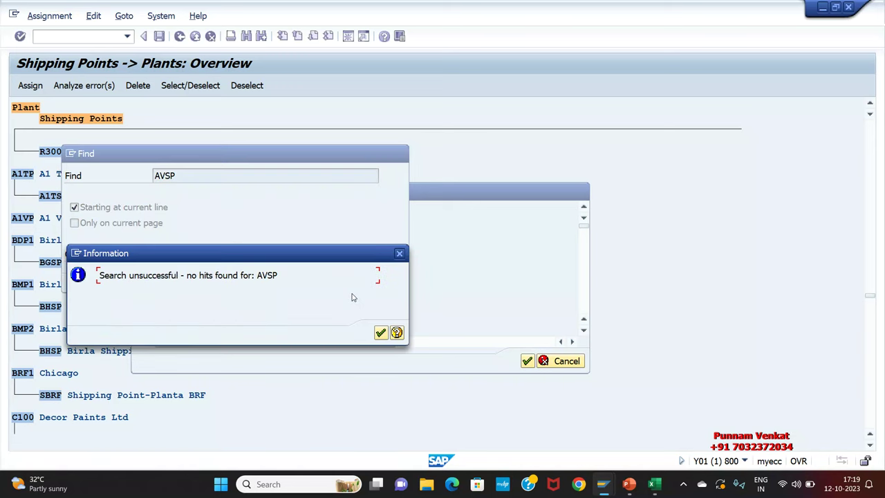
left_click(380, 333)
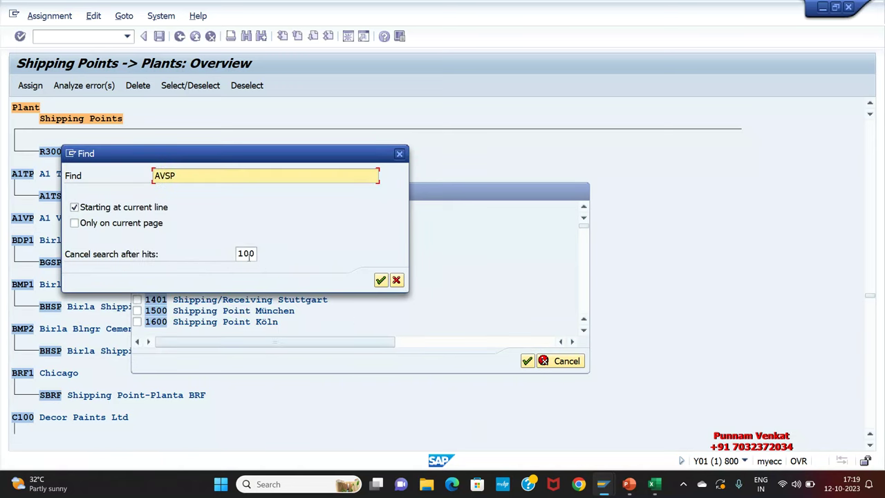
Find A1VS, A1 Vizag Shipping Point, in the selection list and assign it to plant A1VP
key("BackSpace")
key("BackSpace")
key("BackSpace")
type("1")
key("Return")
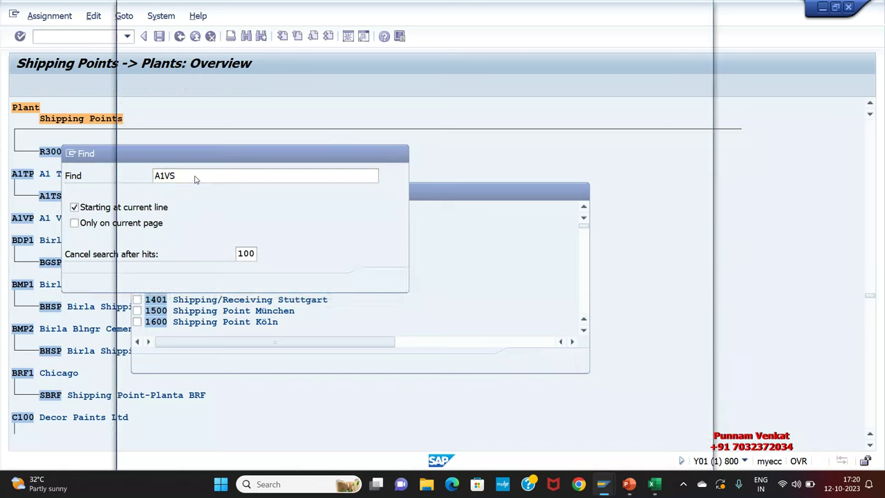
double_click(173, 61)
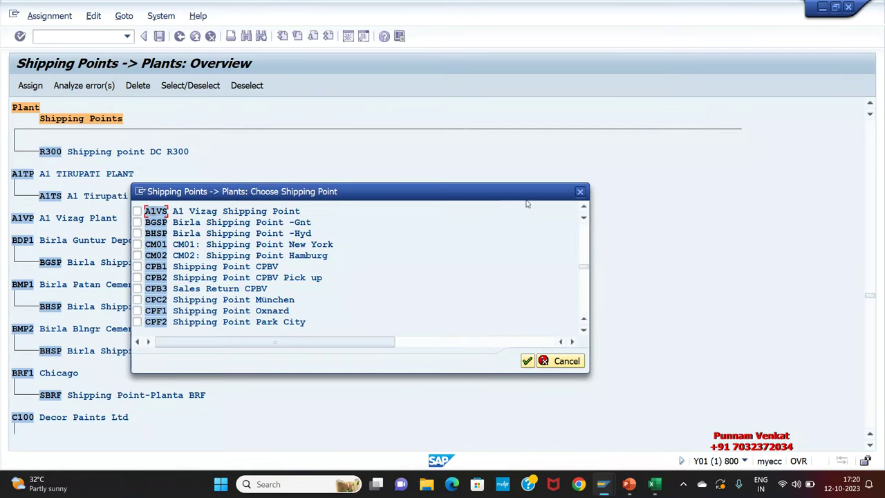
left_click(584, 208)
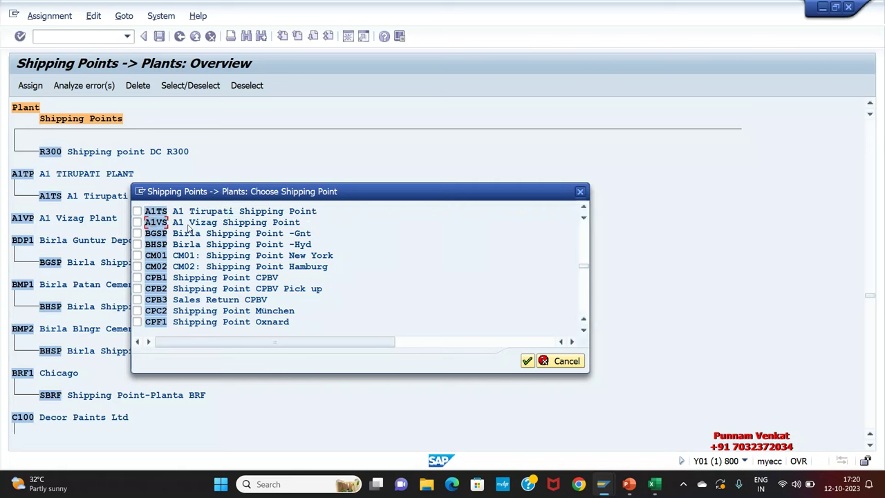
left_click(137, 222)
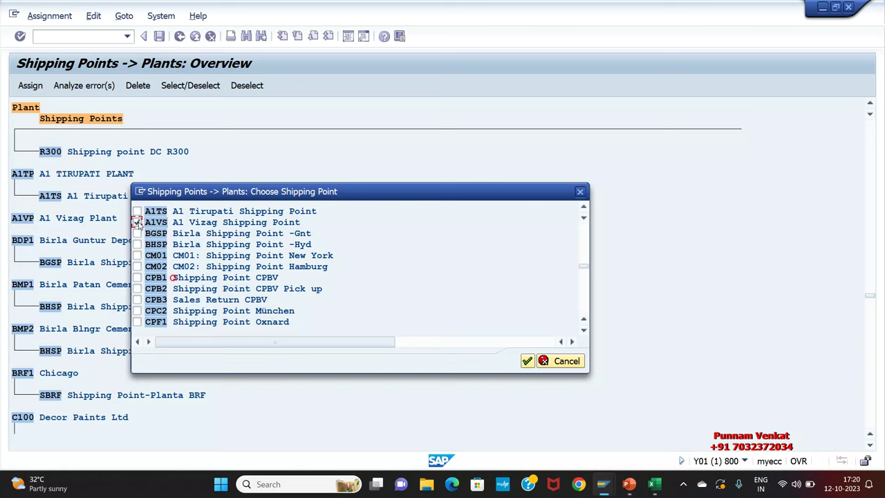
left_click(527, 361)
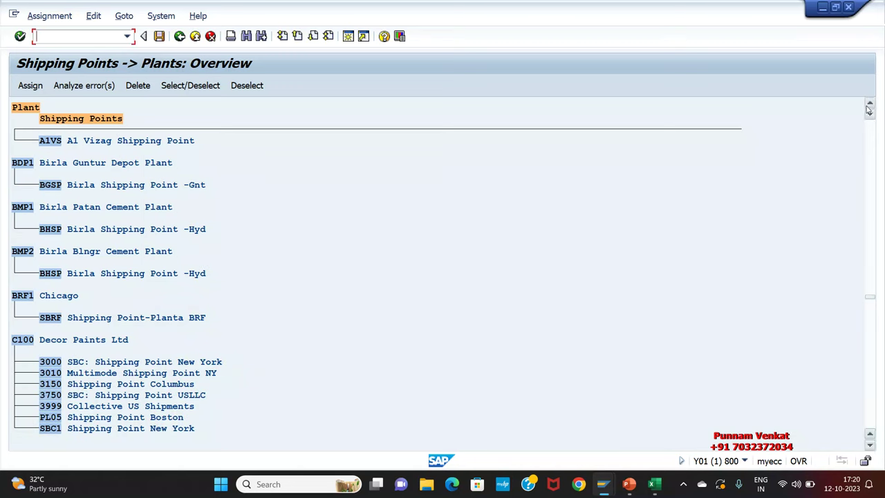